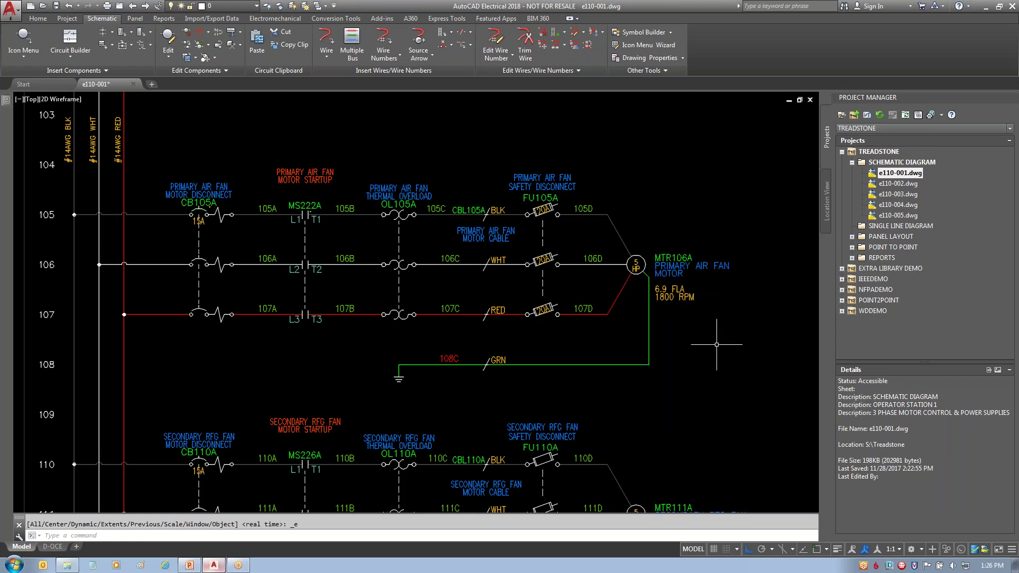
- Review the component properties of the primary air fan motor disconnect CB105A and leave them without changes
right_click(204, 196)
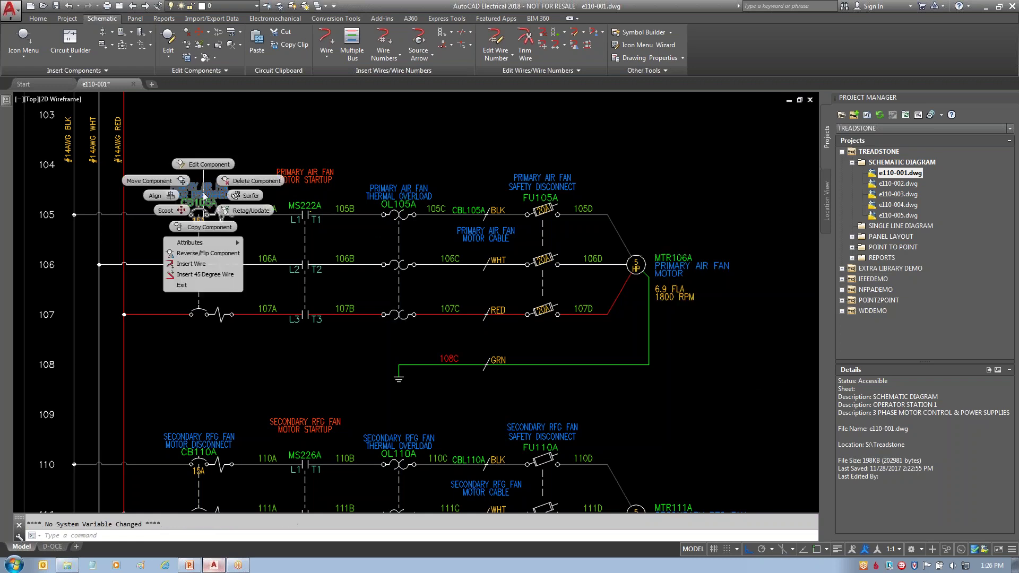
left_click(205, 165)
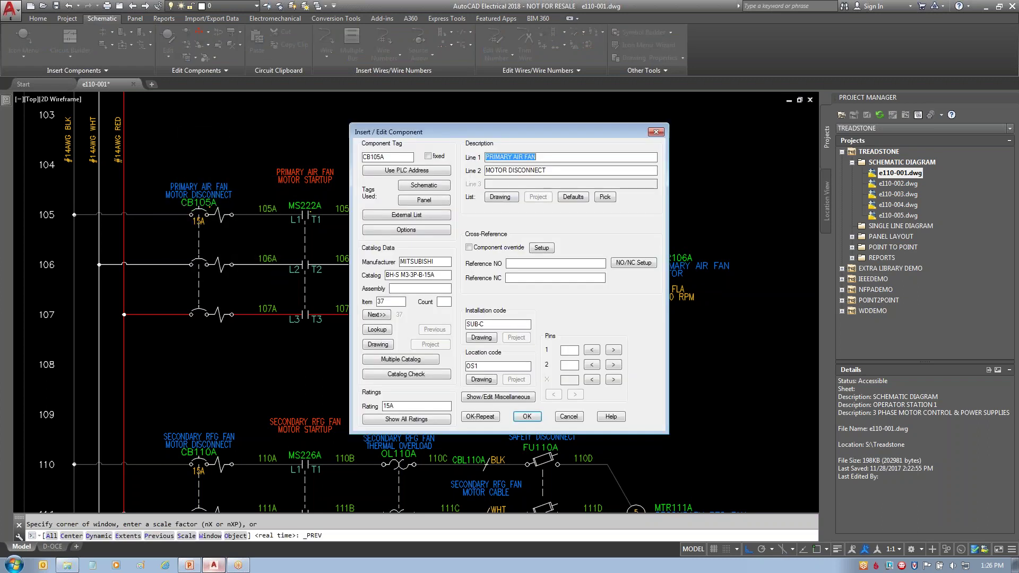
left_click(568, 419)
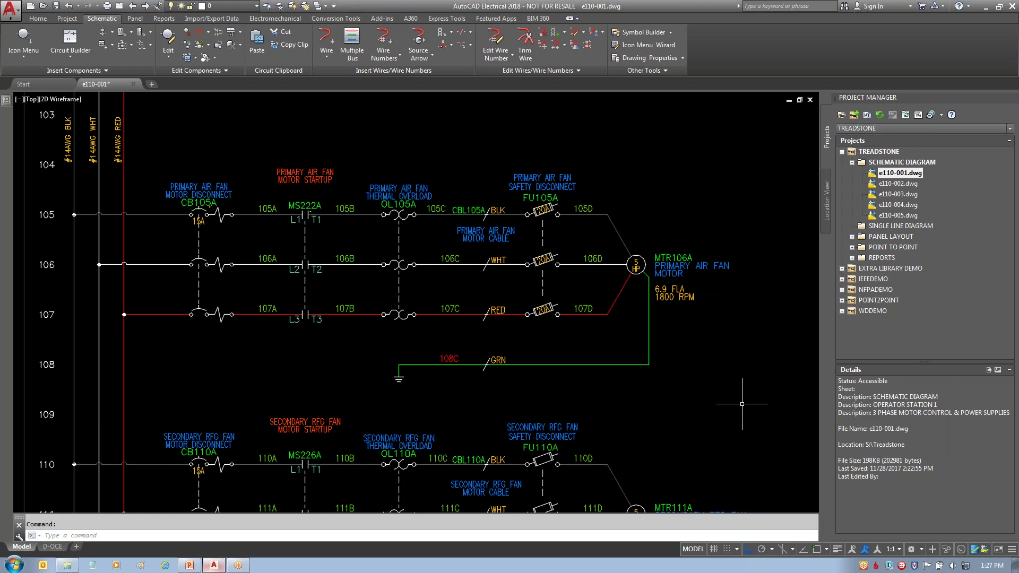
- Examine the power supply circuits and the three-phase primary air fan motor circuit in the e110-001 schematic
scroll(742, 404, "down", 3)
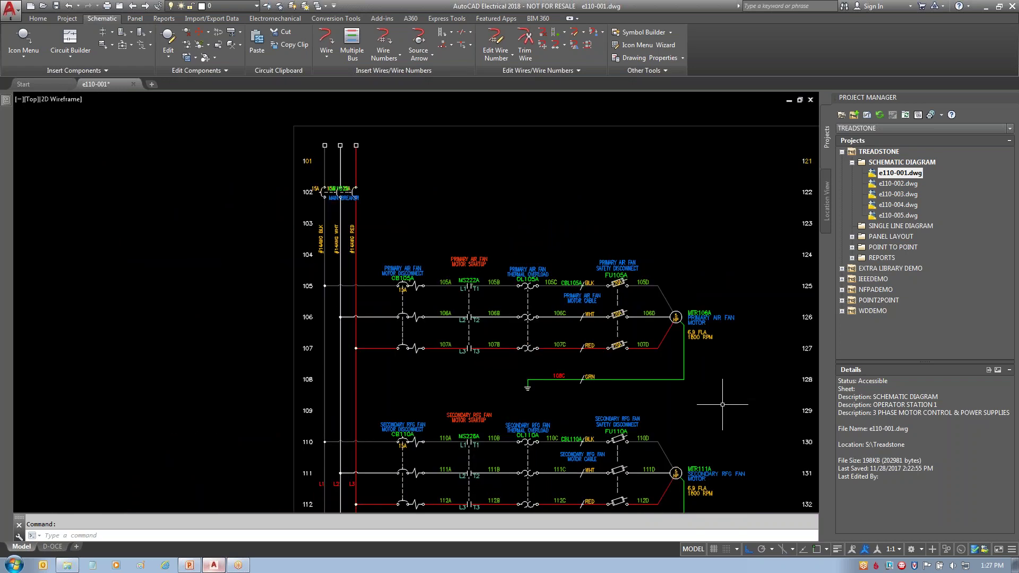
scroll(724, 405, "up", 2)
middle_click_drag(701, 409, 228, 308)
scroll(750, 364, "up", 2)
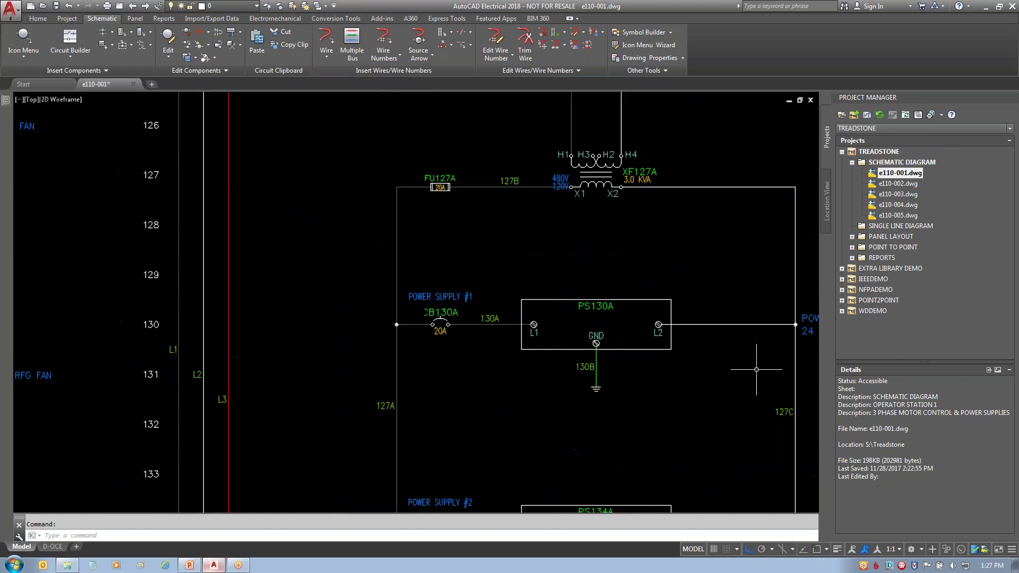
middle_click_drag(751, 365, 563, 358)
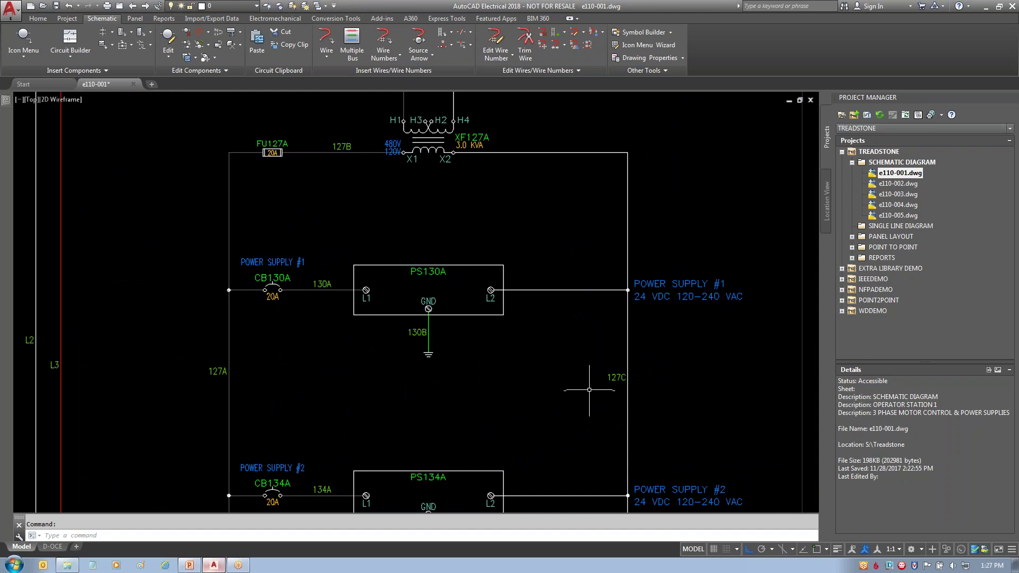
scroll(563, 382, "down", 4)
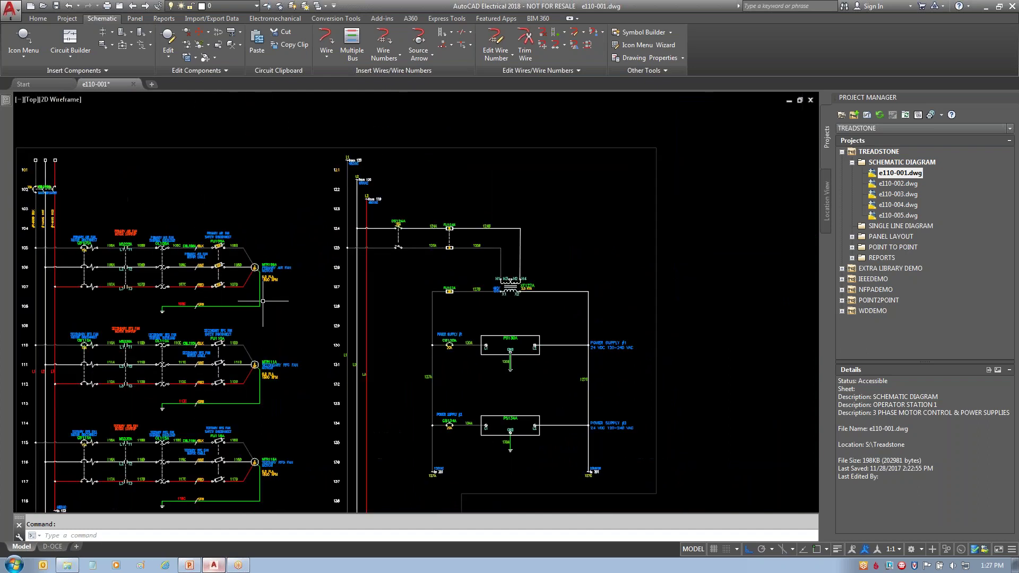
middle_click_drag(292, 296, 352, 295)
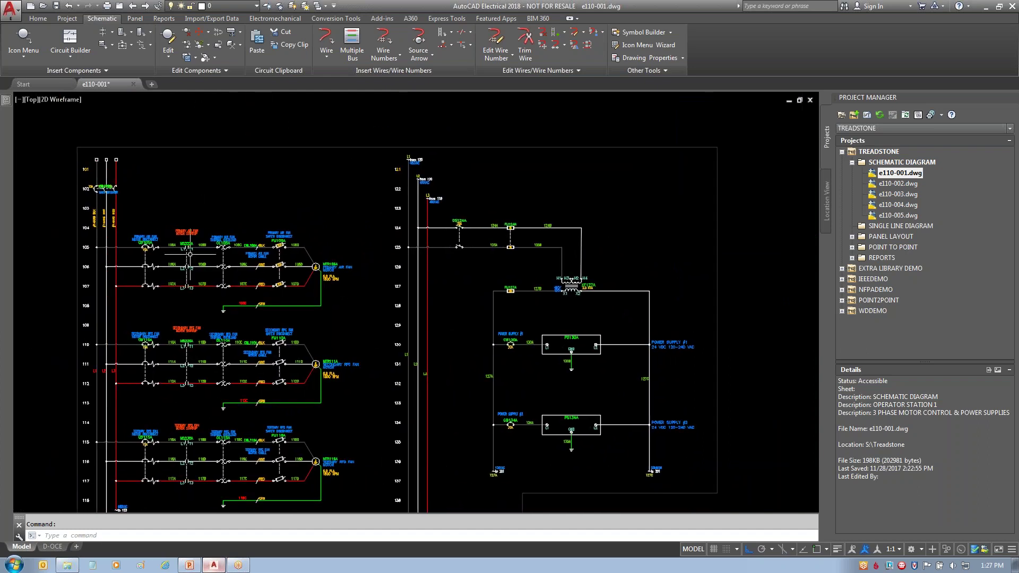
scroll(210, 258, "up", 4)
middle_click_drag(210, 265, 372, 250)
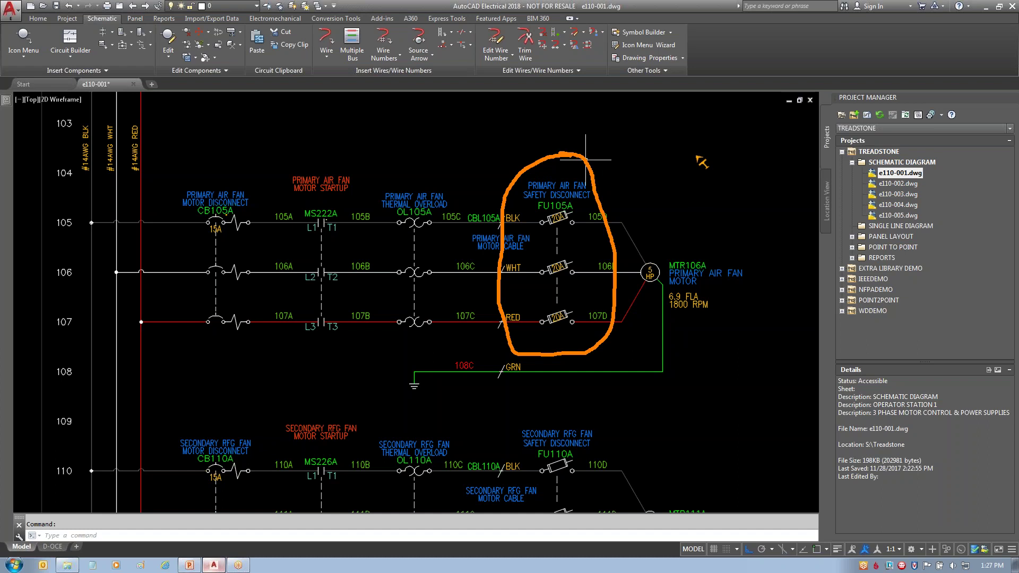
key("Escape")
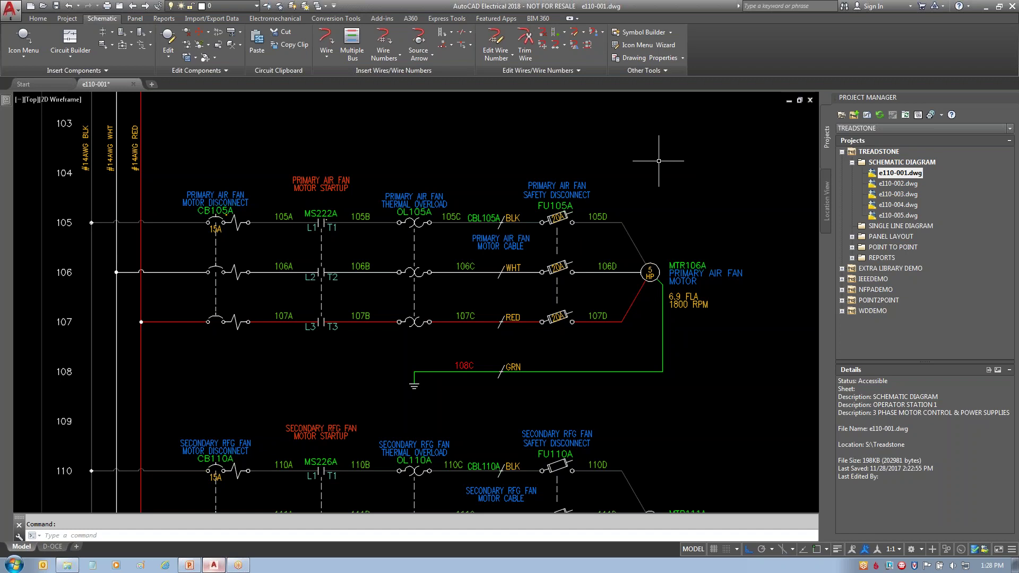
- Start a new drawing named e120-001 in the SINGLE LINE DIAGRAM folder of the TREADSTONE project
left_click(878, 226)
right_click(878, 226)
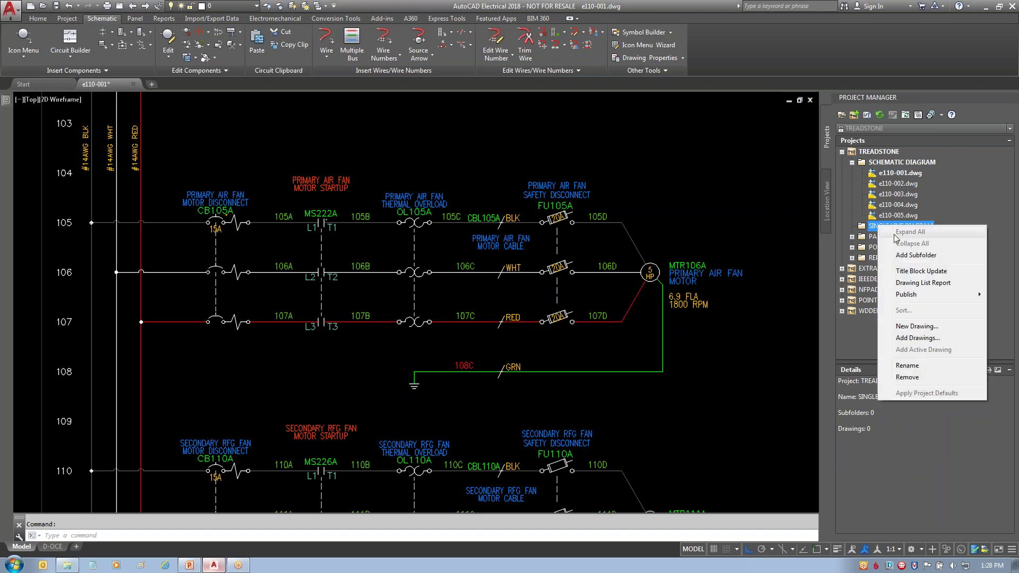
left_click(920, 327)
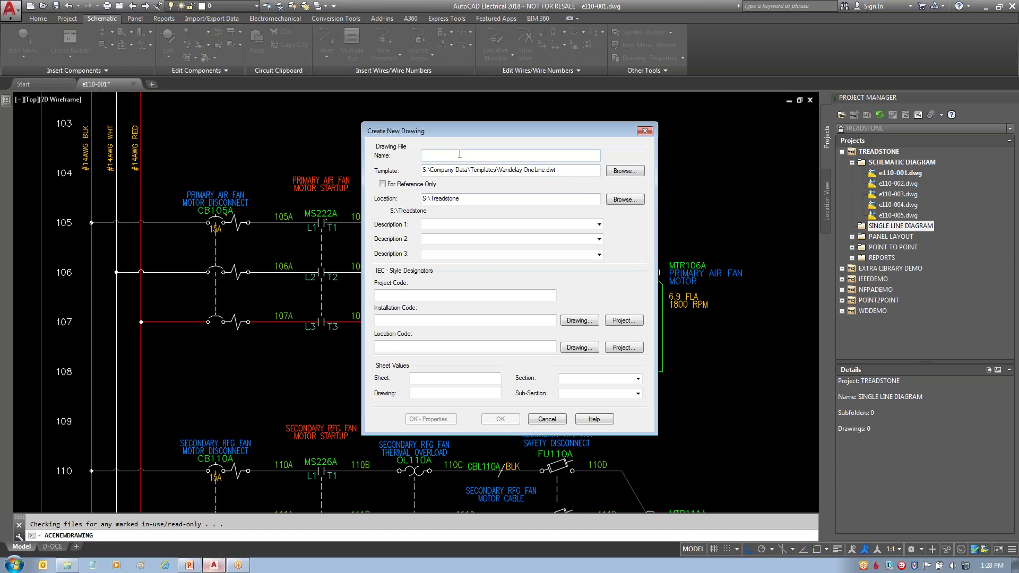
type("e120-")
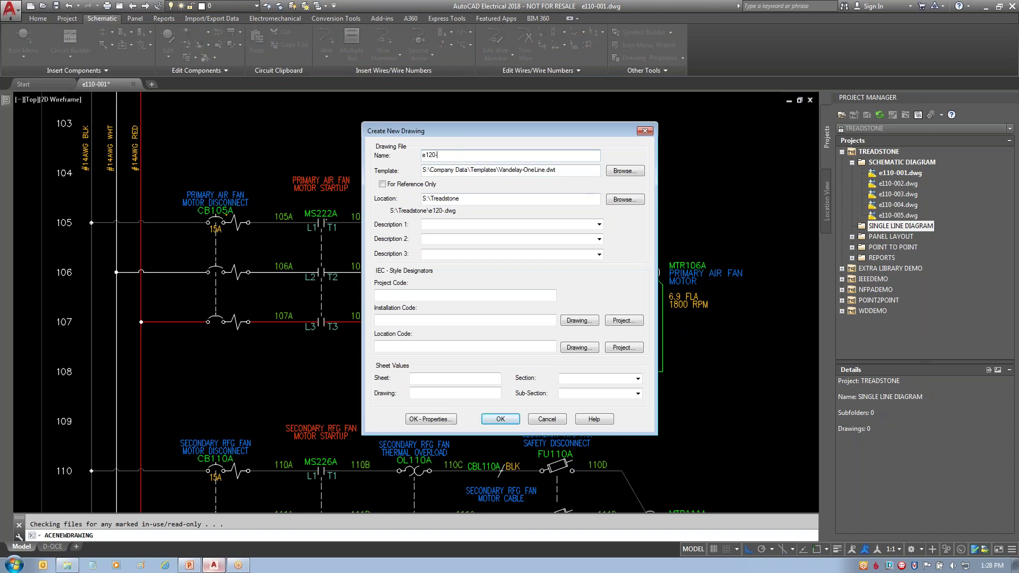
type("001")
- Set the new drawing's description 1 to SINGLE LINE DIAGRAM and description 2 to OPERATOR STATION 1
left_click(551, 224)
type("SINGLE LINE DIAGRAM")
key("Tab")
left_click(599, 239)
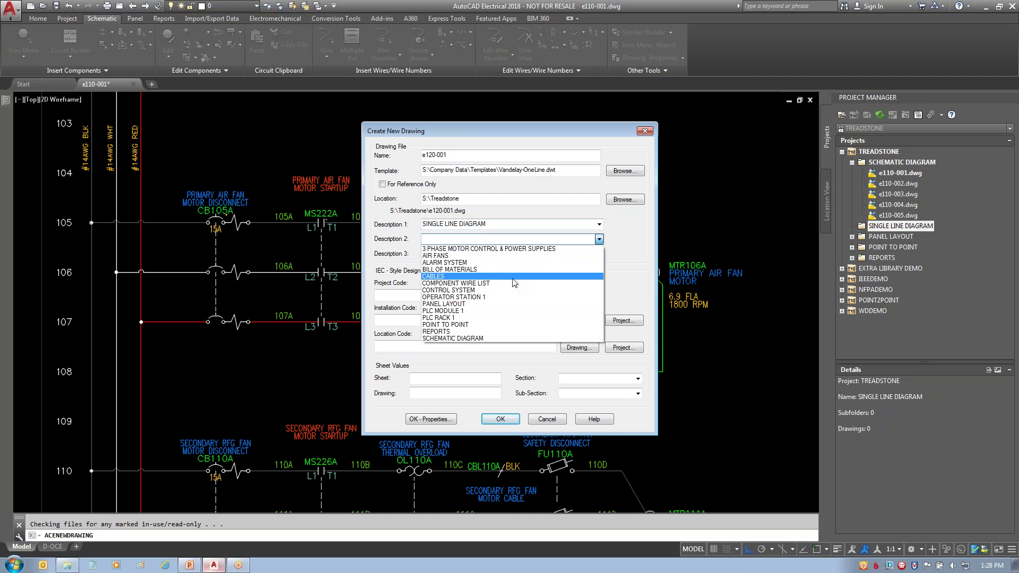
left_click(509, 296)
key("Tab")
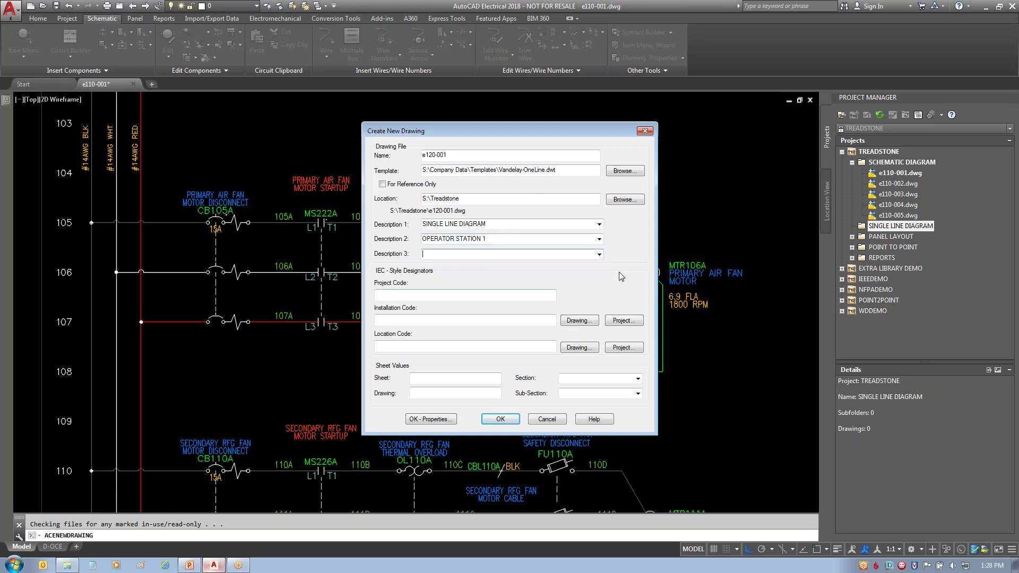
- Set the new drawing's description 3 to MOTOR CONTROL & POWER SUPPLIES by shortening the matching existing project description
left_click(600, 254)
left_click(444, 262)
left_click(444, 254)
key("BackSpace")
key("BackSpace")
key("BackSpace")
key("BackSpace")
key("BackSpace")
key("BackSpace")
key("BackSpace")
key("Delete")
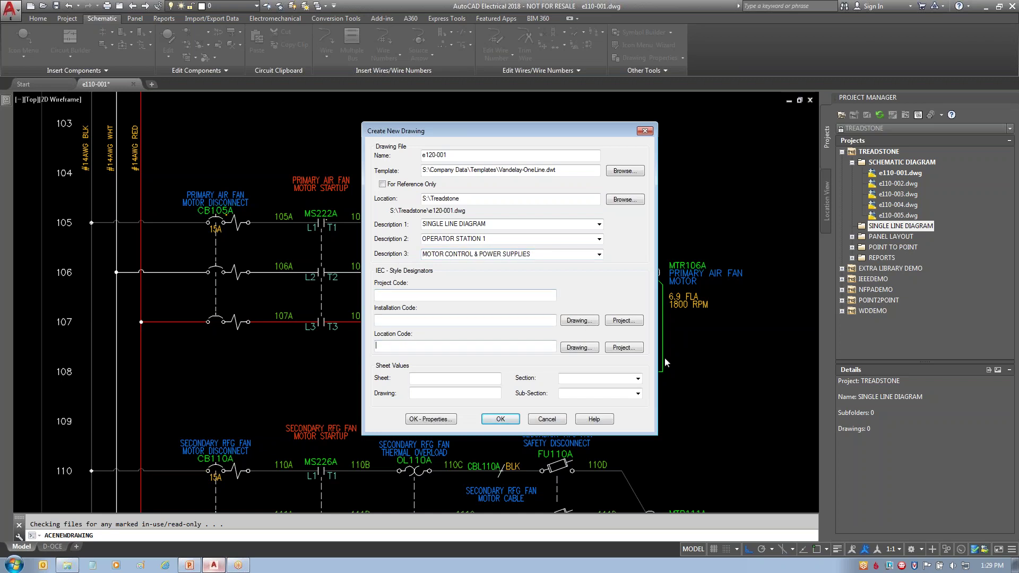
- Assign the project location code OS1 and set the sheet value to 6 and the drawing value to E120
left_click(625, 348)
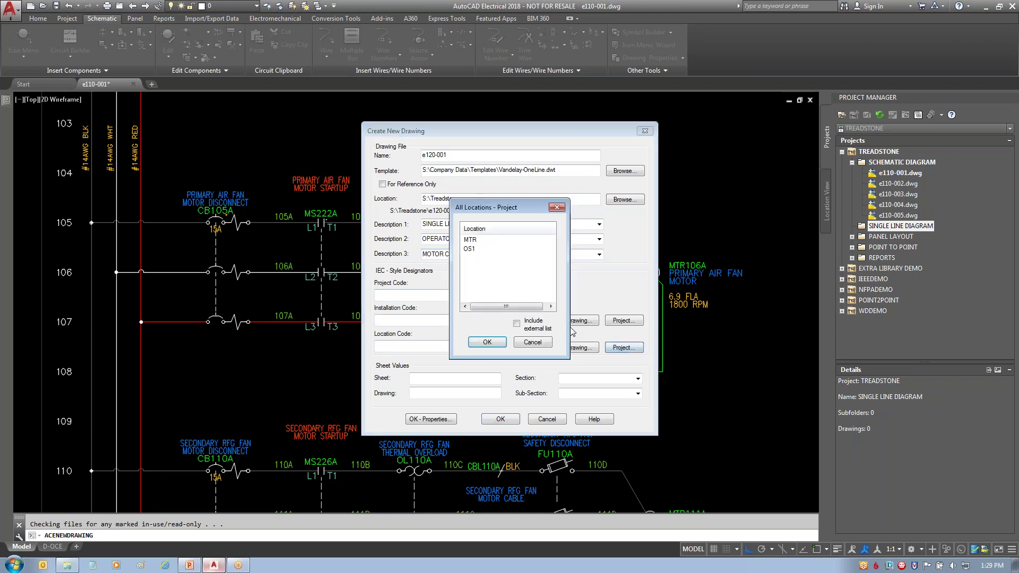
left_click(472, 249)
left_click(487, 342)
left_click(425, 378)
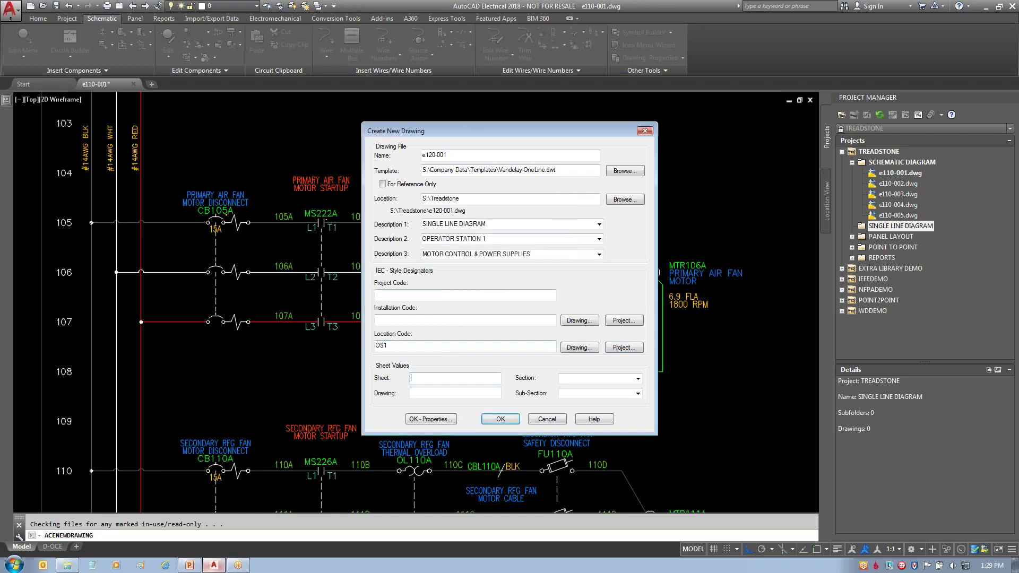
type("6")
left_click(425, 393)
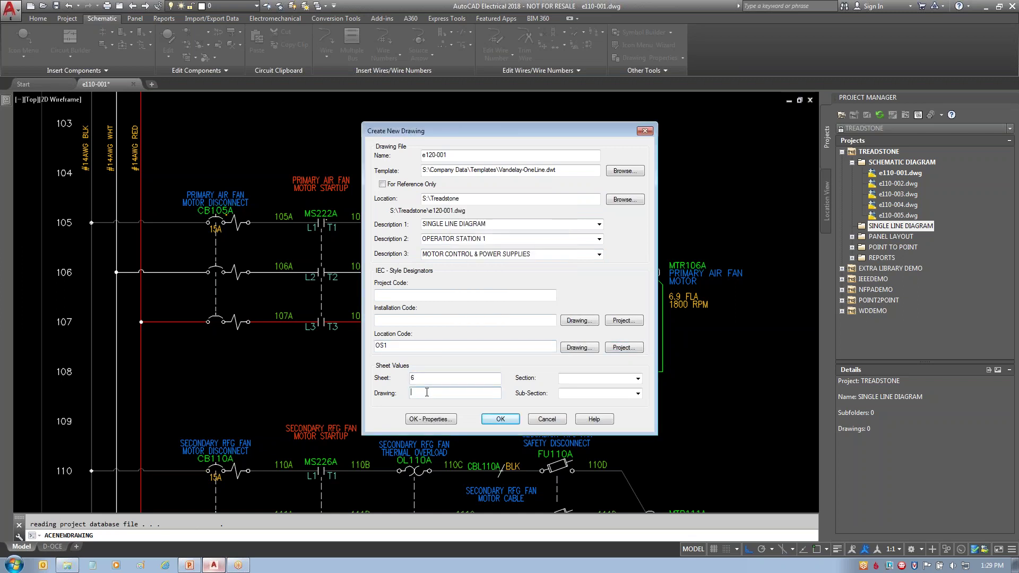
type("E120")
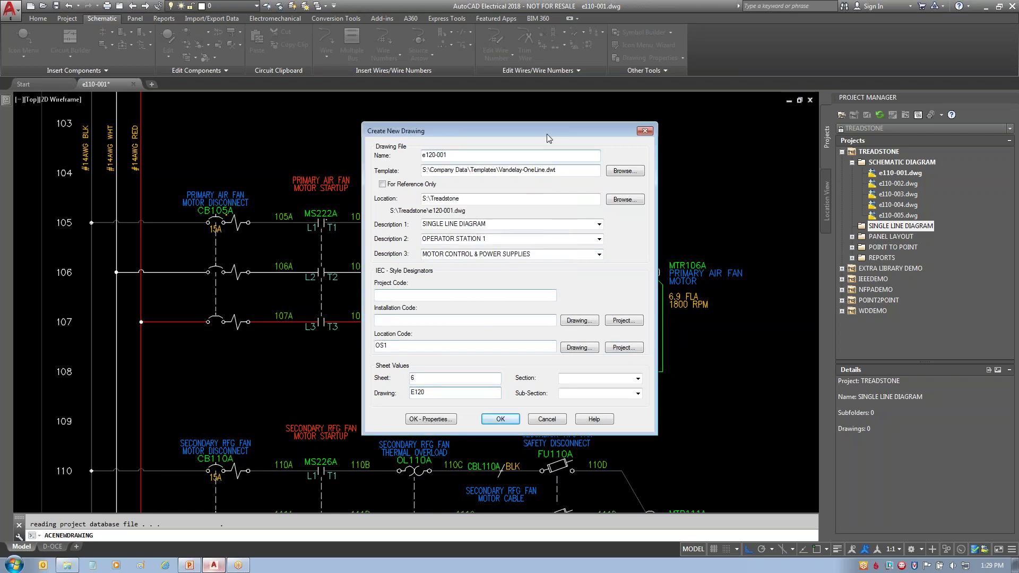
- Preview the Vandelay-Ladder and Vandelay-OneLine templates, leaving the template selection without changes
mouse_move(503, 157)
left_mouse_down()
mouse_move(580, 175)
mouse_move(485, 187)
mouse_move(501, 157)
left_mouse_up()
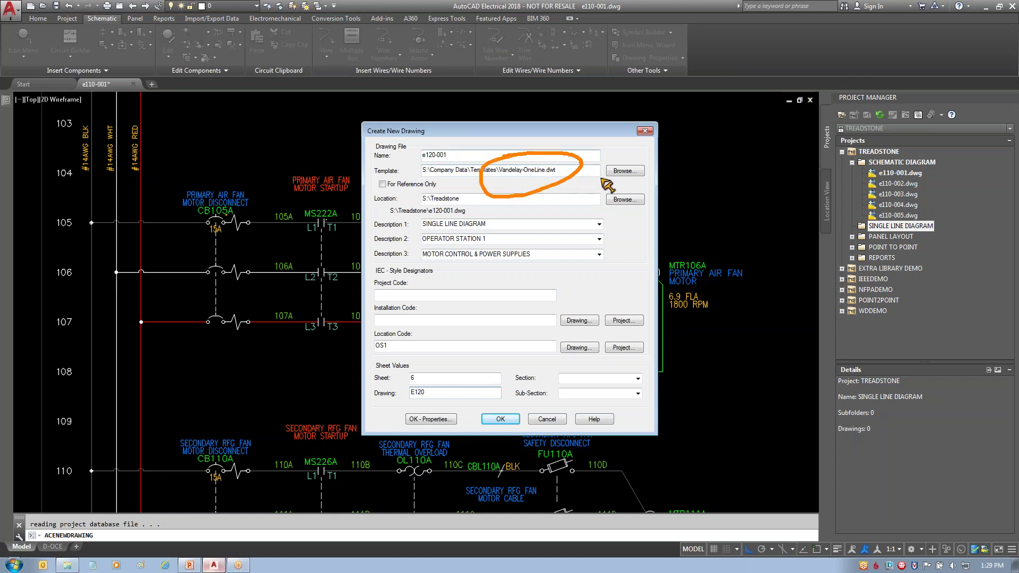
left_click(626, 171)
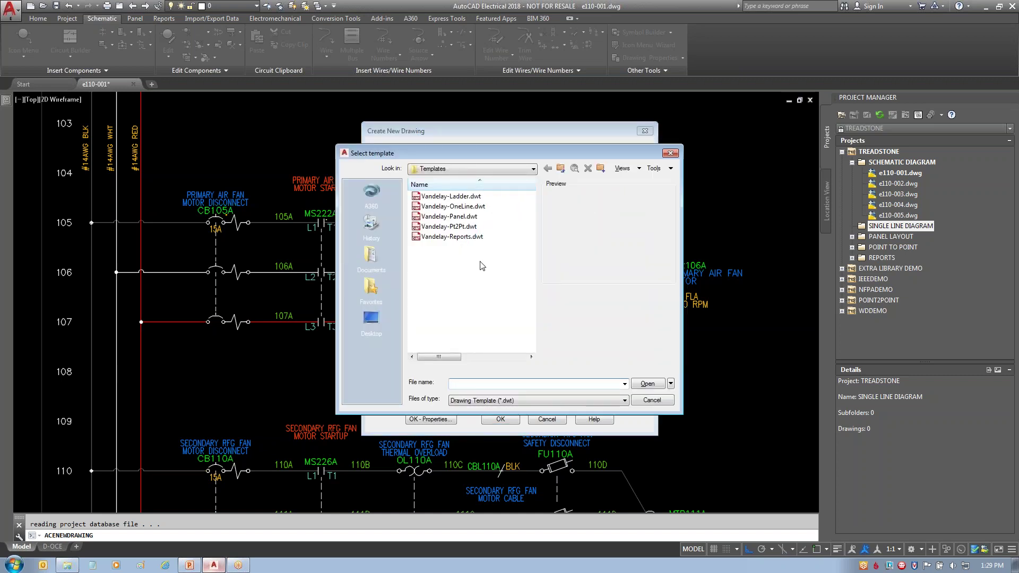
left_click(466, 198)
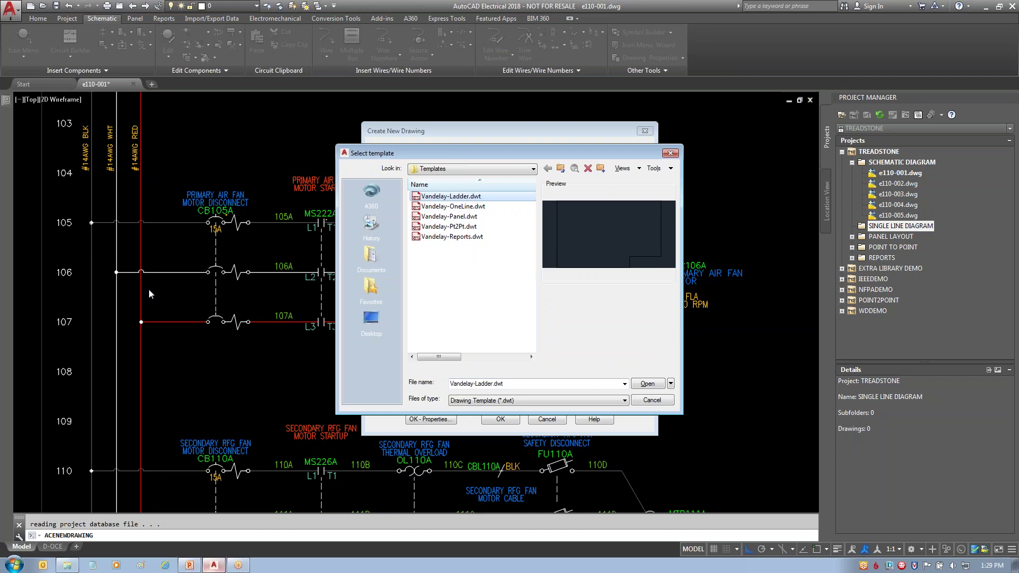
left_click(464, 208)
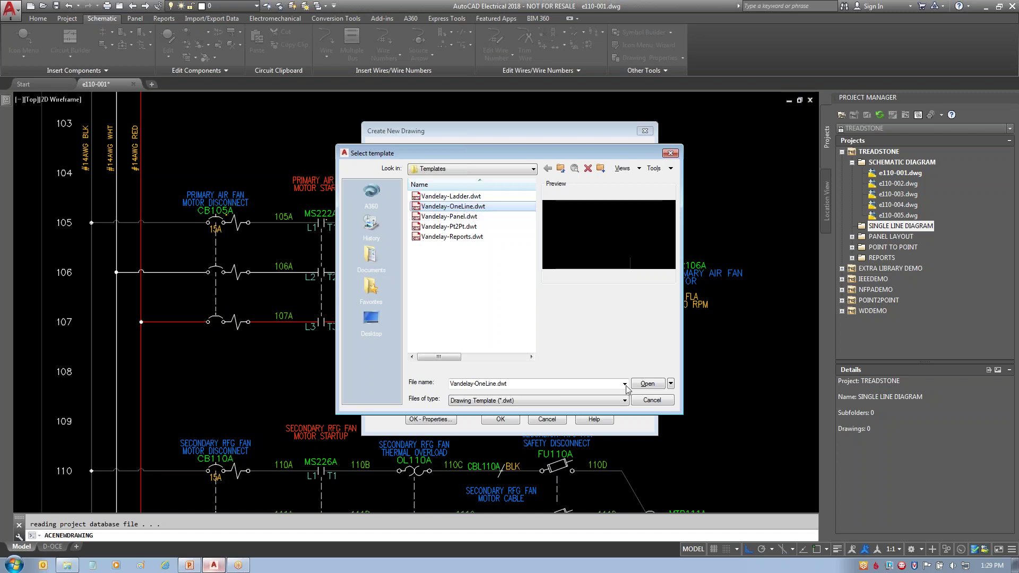
left_click(652, 400)
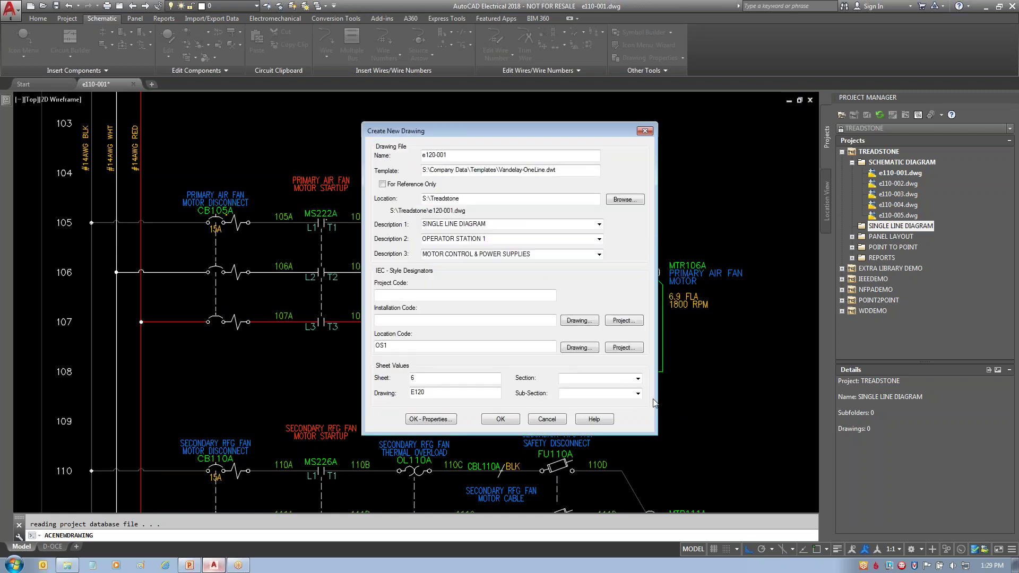
- Create the e120-001 drawing without applying the project default values to its drawing settings
left_click(507, 418)
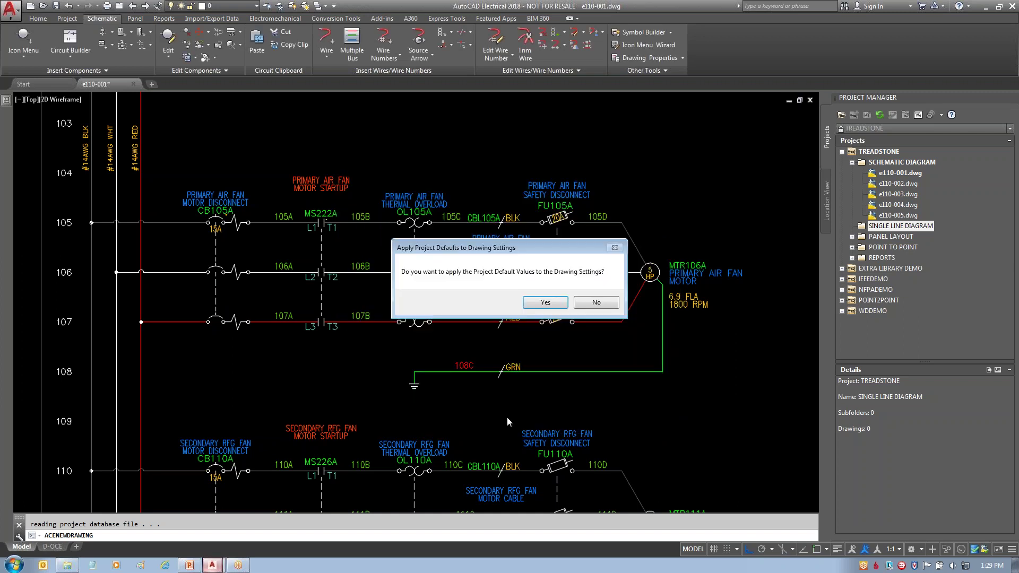
left_click_drag(533, 253, 504, 153)
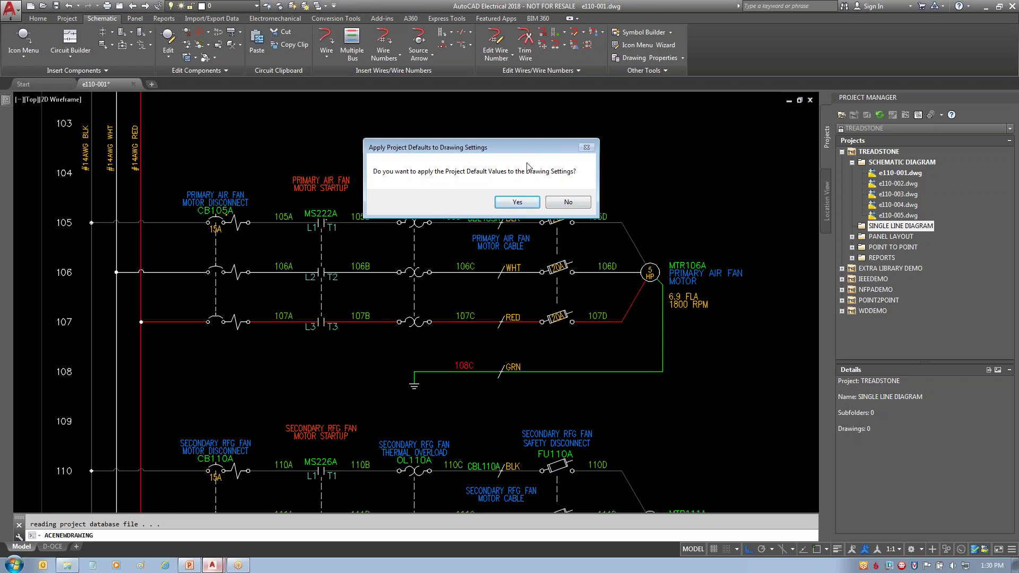
left_click(569, 203)
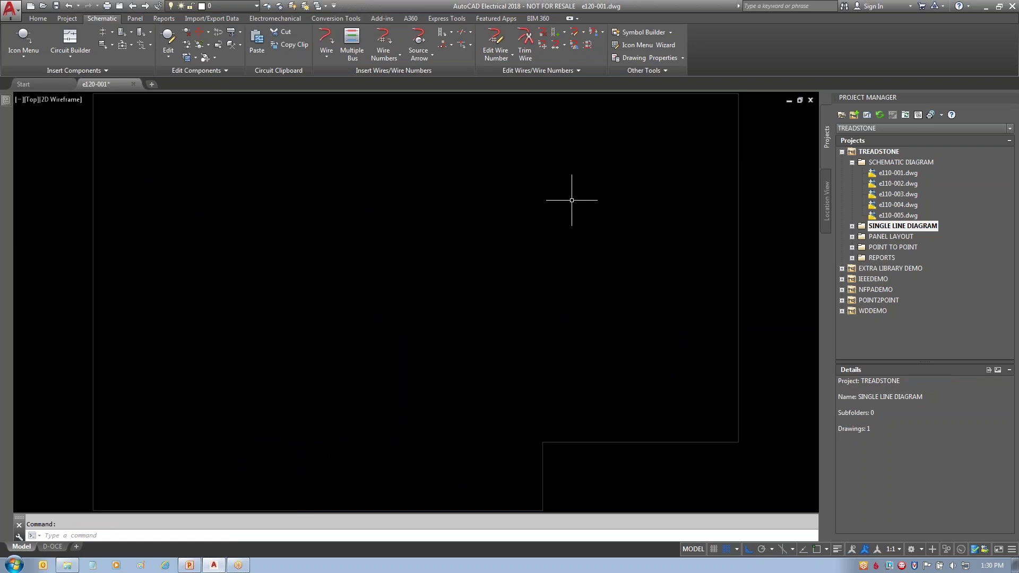
- Open e110-002.dwg and review the format, cross-reference and component tag settings in its drawing properties
double_click(897, 185)
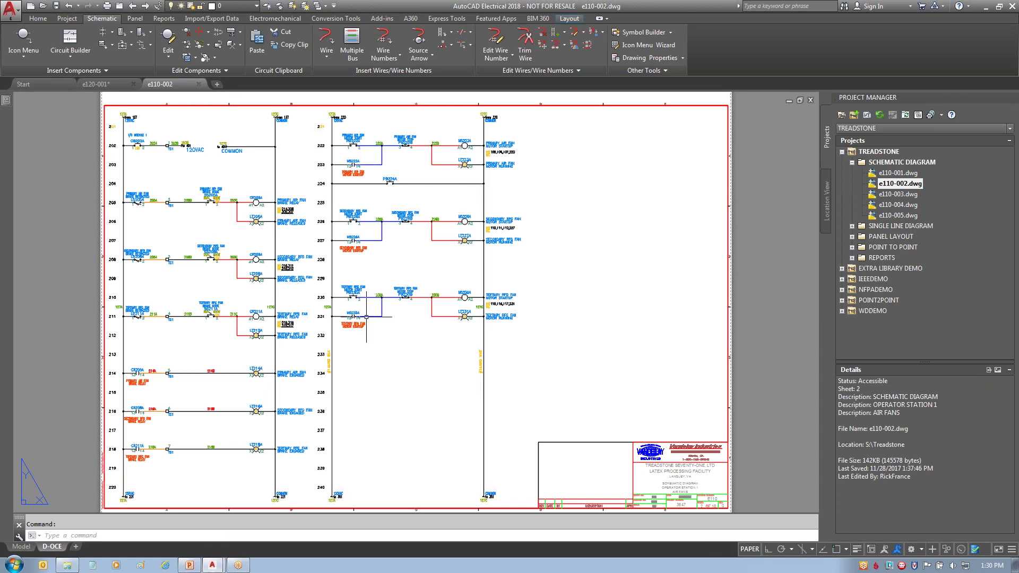
right_click(891, 187)
mouse_move(923, 282)
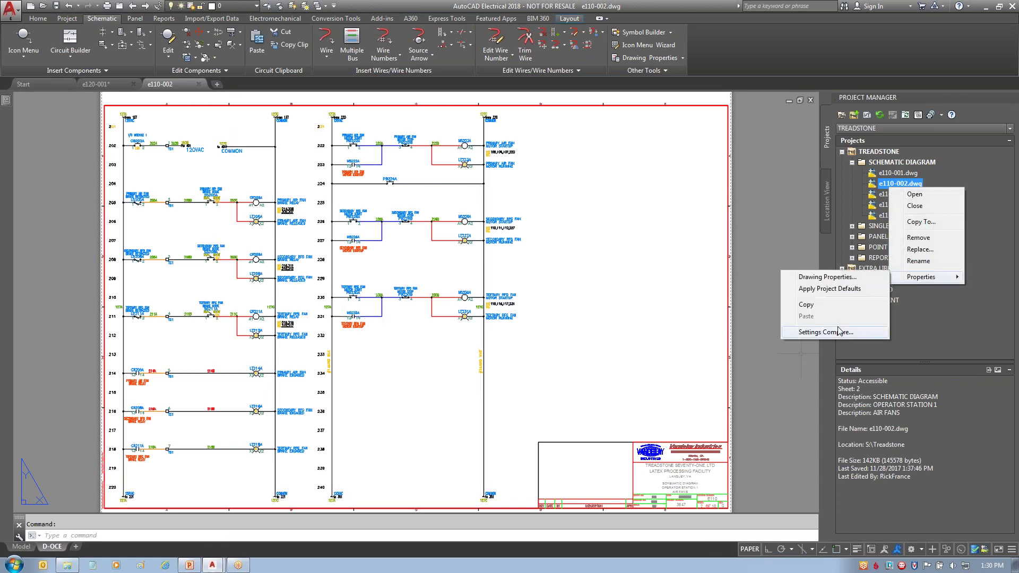
left_click(818, 283)
left_click(590, 146)
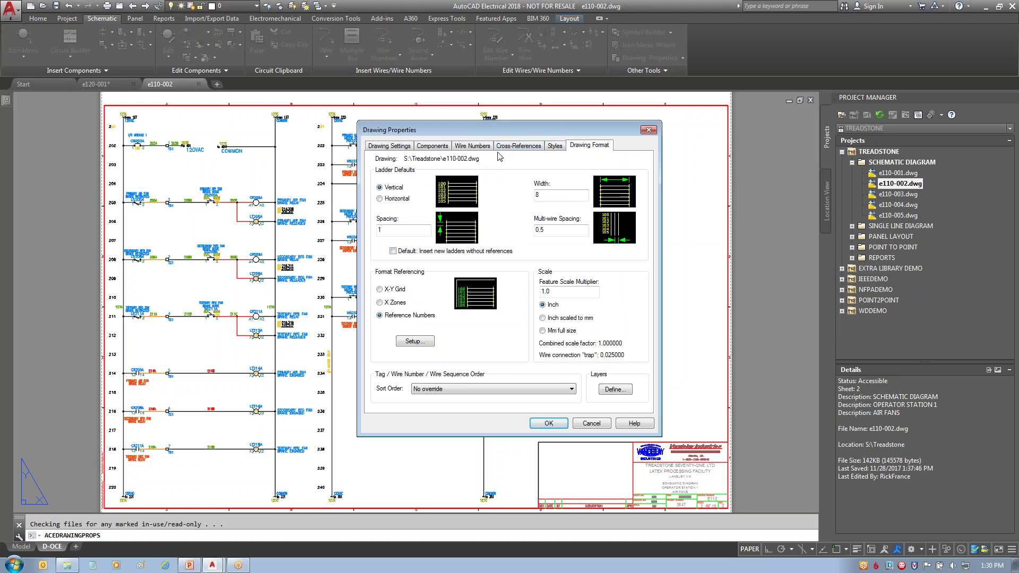
left_click(519, 147)
left_click(431, 148)
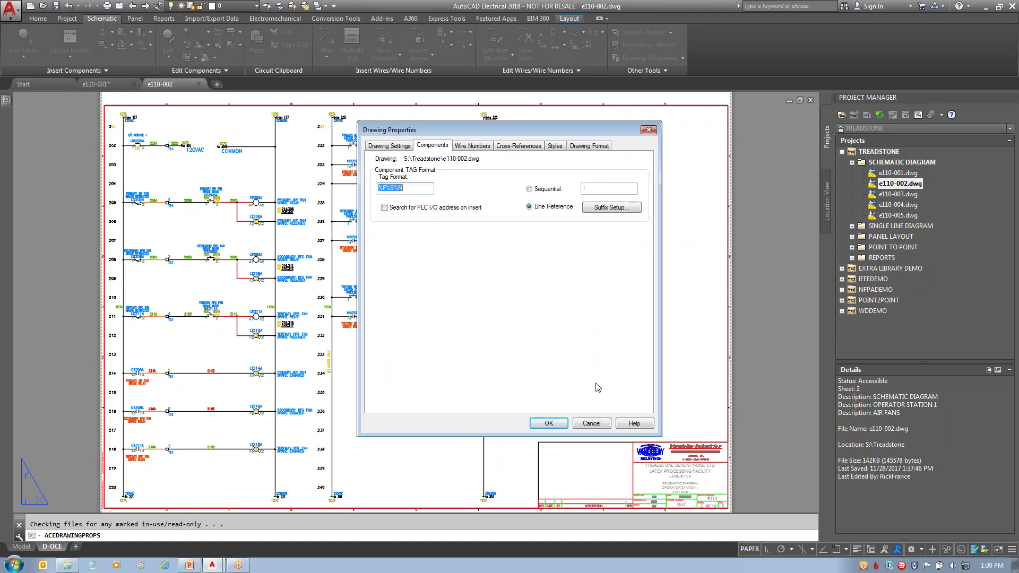
left_click(592, 424)
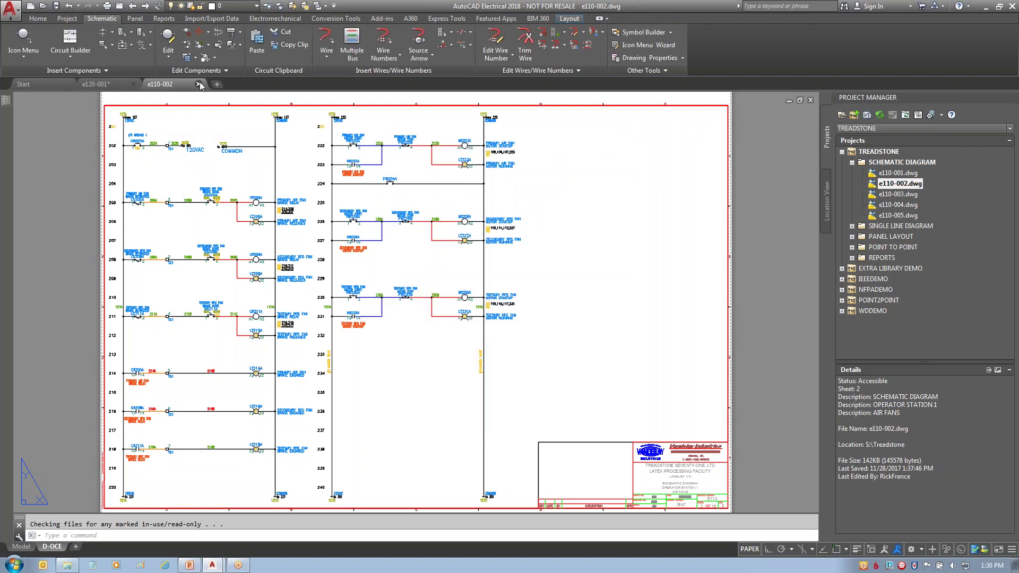
- Close the e110-002 drawing and collapse the SCHEMATIC DIAGRAM folder in the project tree
left_click(198, 84)
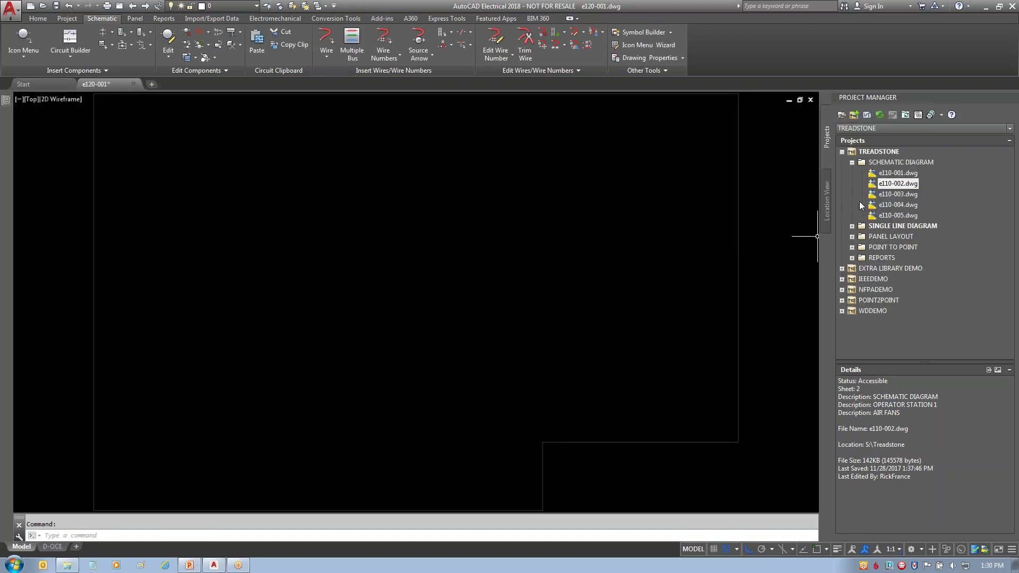
left_click(852, 161)
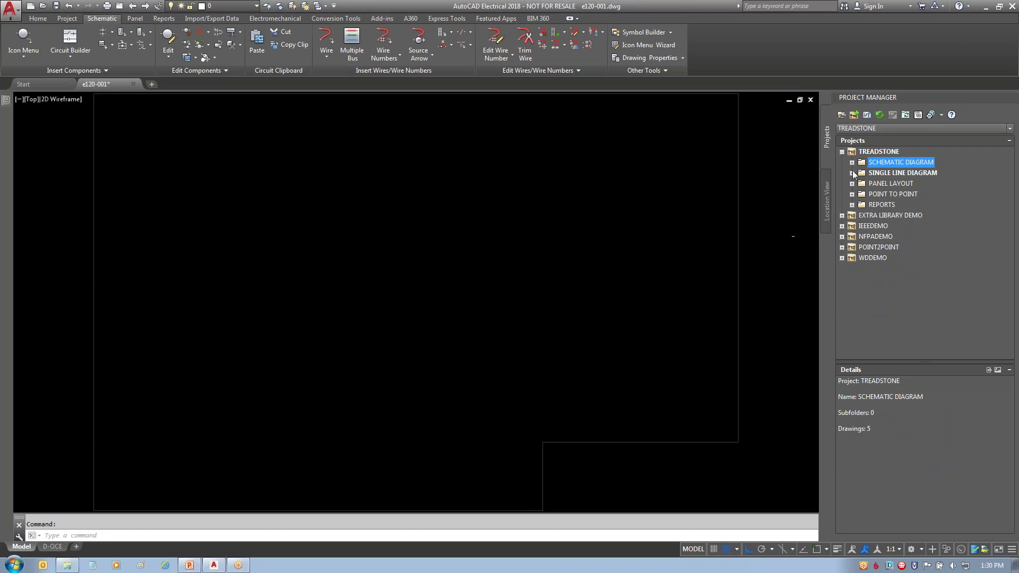
- Review the component tag, cross-reference, wire number and drawing format settings in the e120-001 drawing properties, leaving them without changes
left_click(892, 184)
right_click(891, 184)
mouse_move(930, 276)
left_click(852, 274)
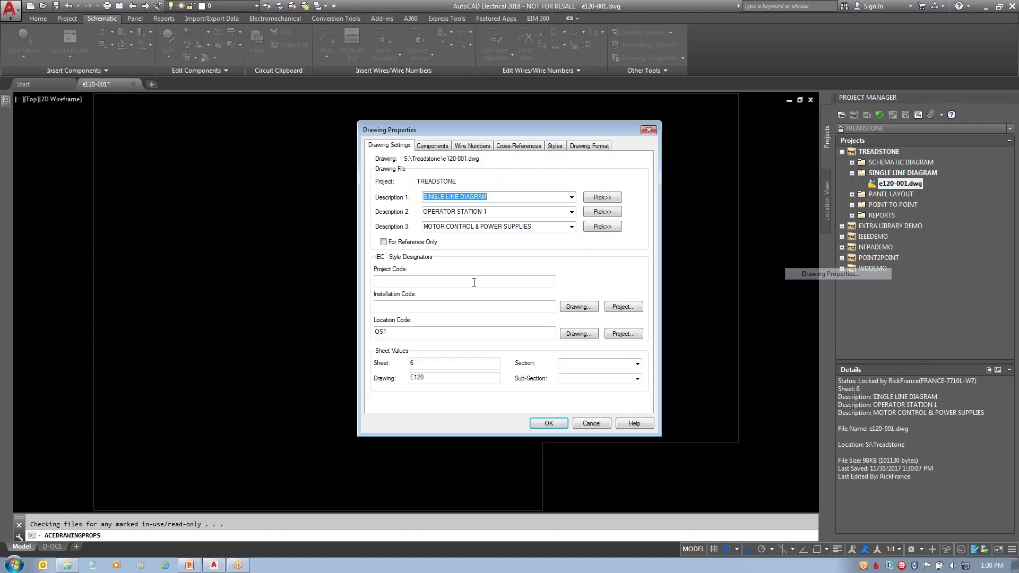
left_click(432, 147)
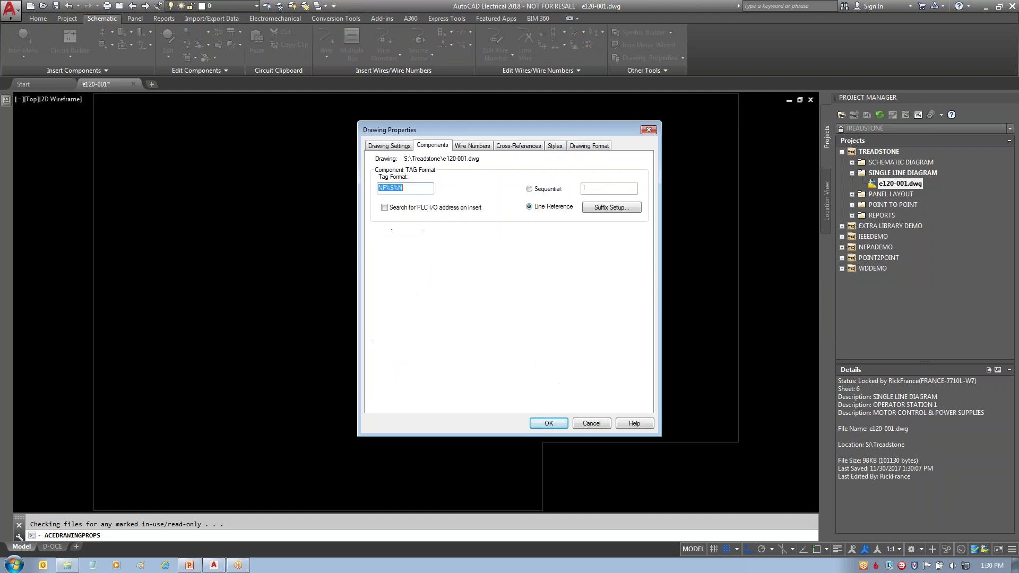
left_click(522, 146)
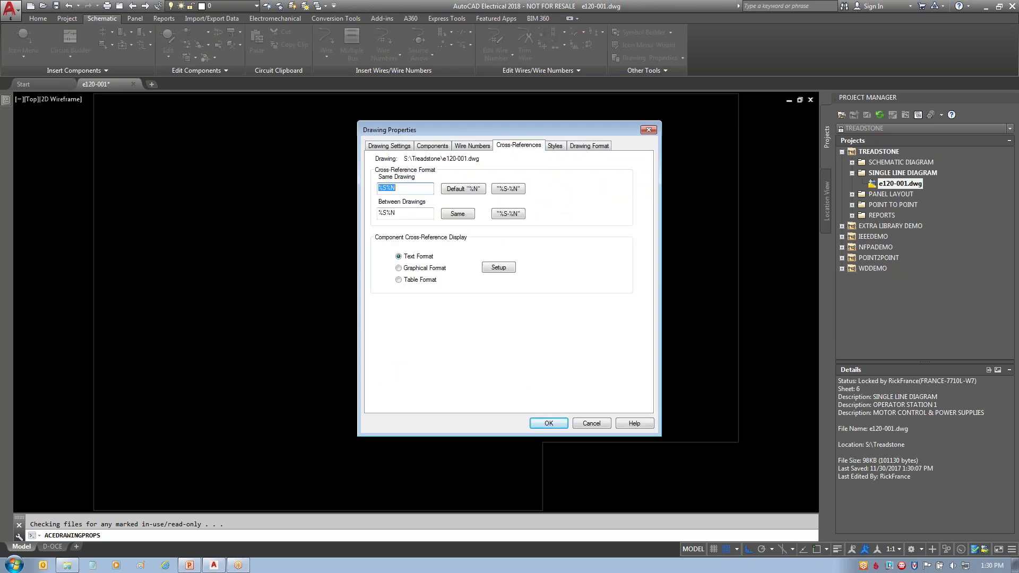
left_click(472, 146)
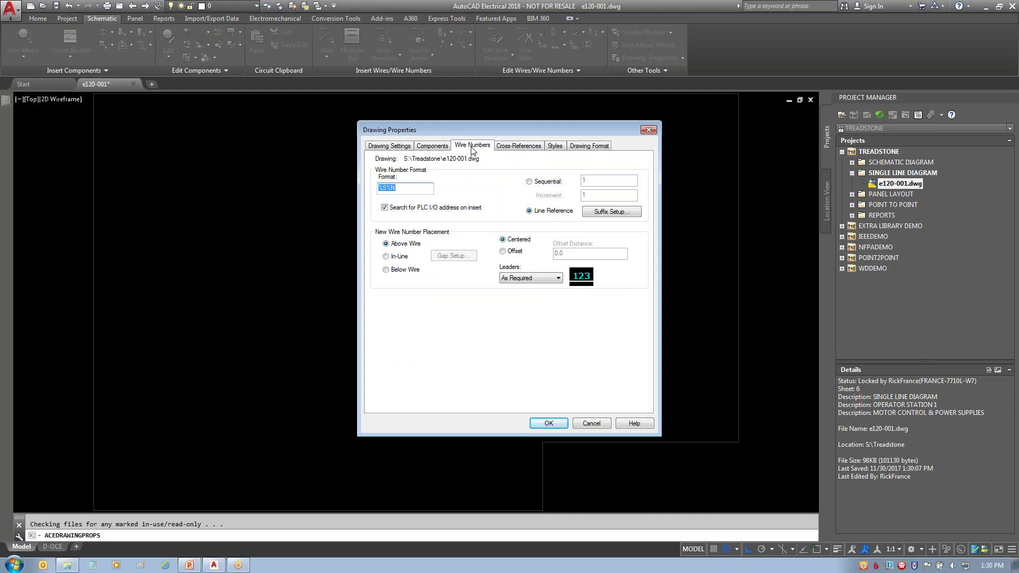
left_click(584, 149)
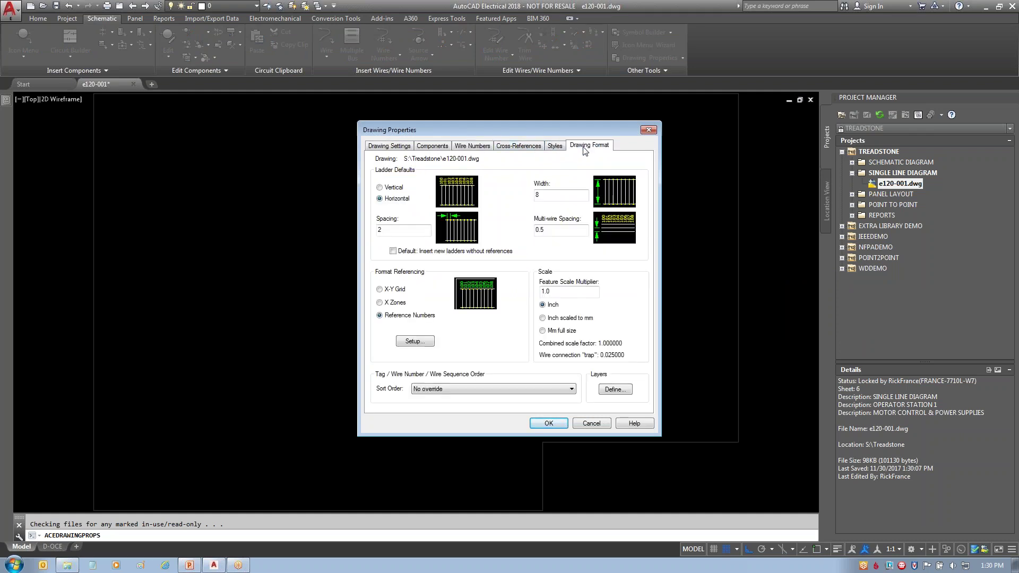
left_click_drag(371, 208, 427, 203)
left_click_drag(369, 240, 408, 240)
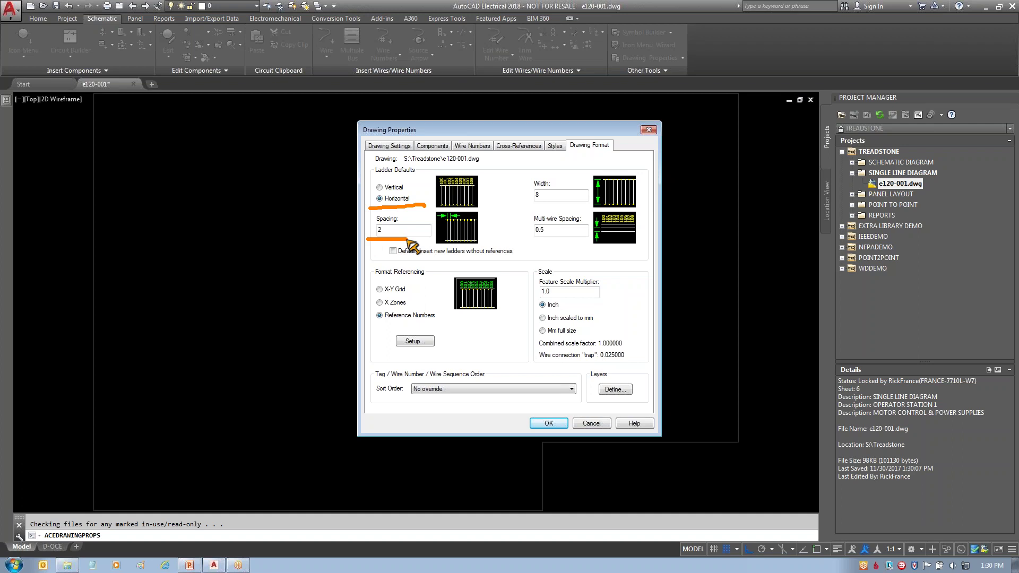
key("Escape")
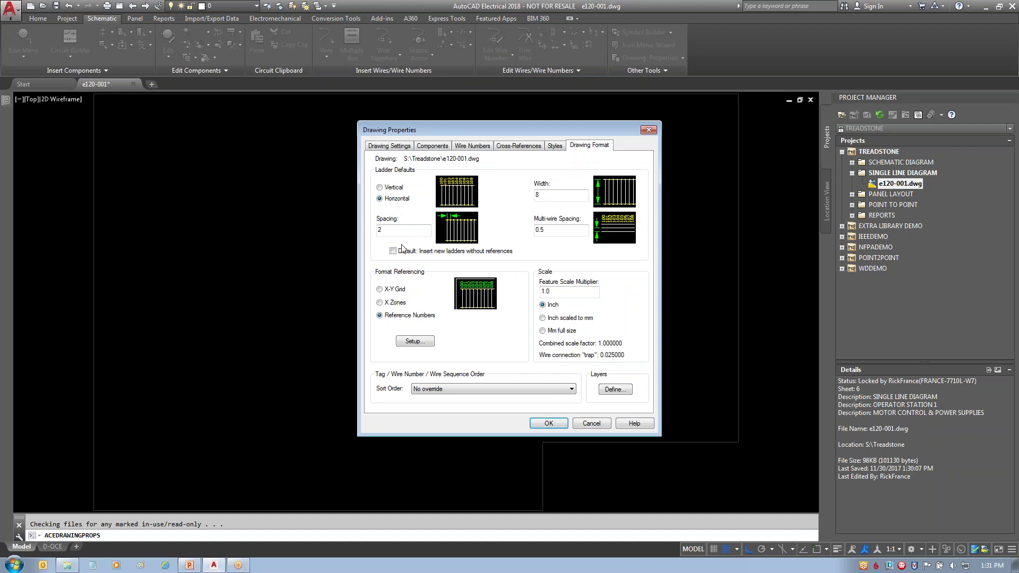
left_click(591, 423)
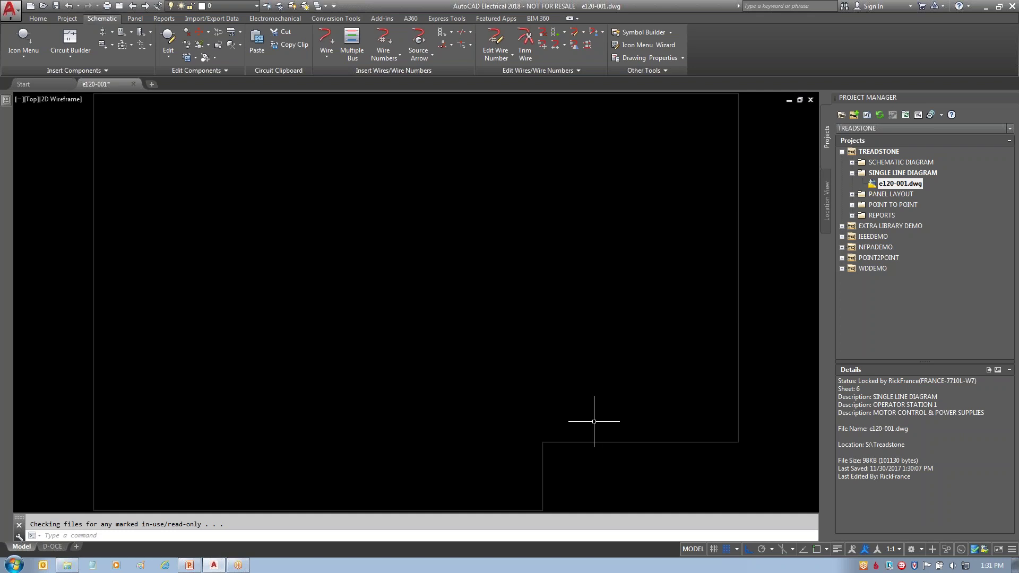
- Insert a single-phase ladder without rungs, 8 wide with spacing 2, sized for 15 rungs, first reference 01, starting at 2,20
left_click(445, 33)
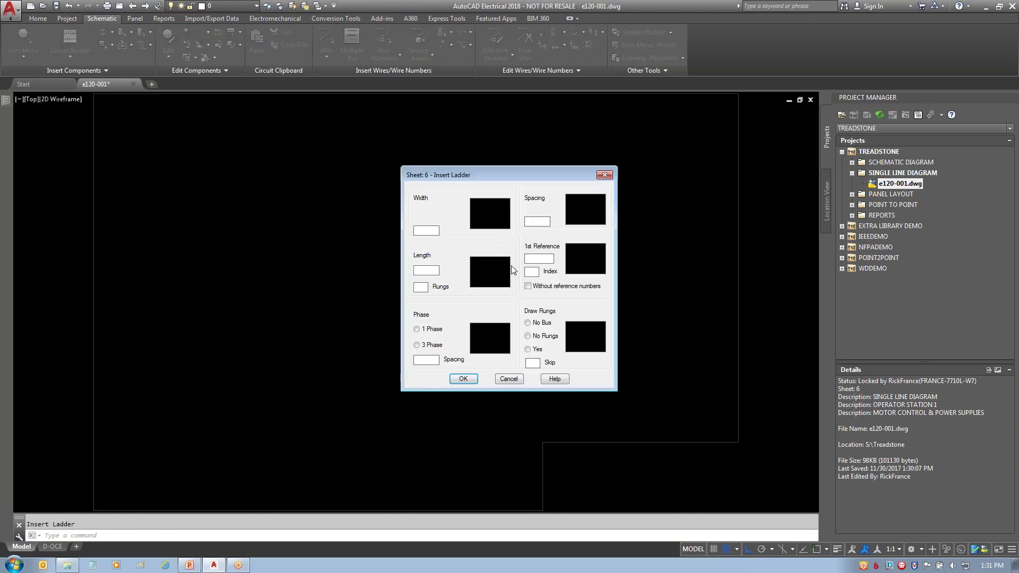
left_click(425, 287)
type("15")
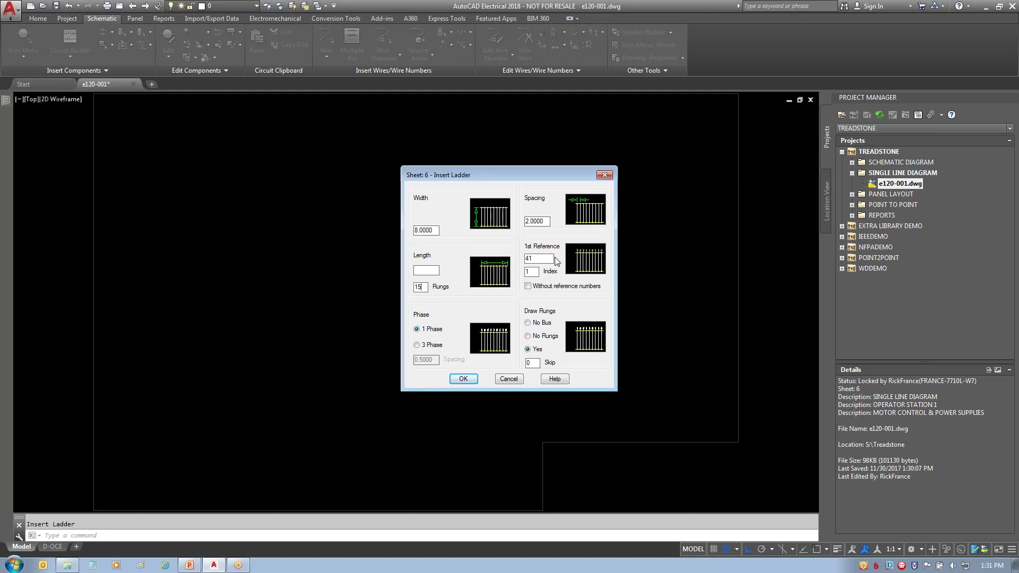
key("Tab")
type("01")
left_click(527, 336)
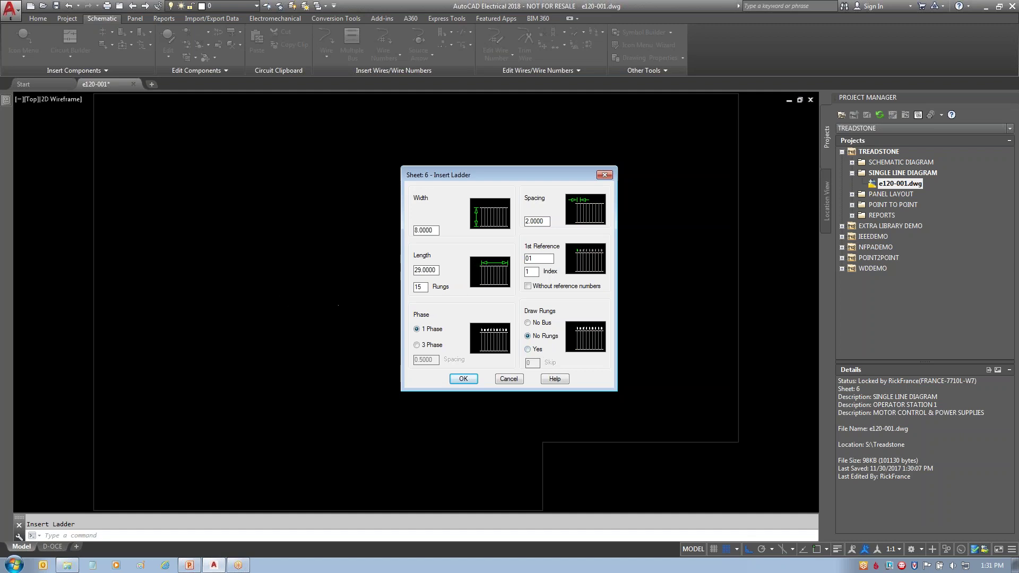
left_click(465, 380)
type("2,20")
key("Return")
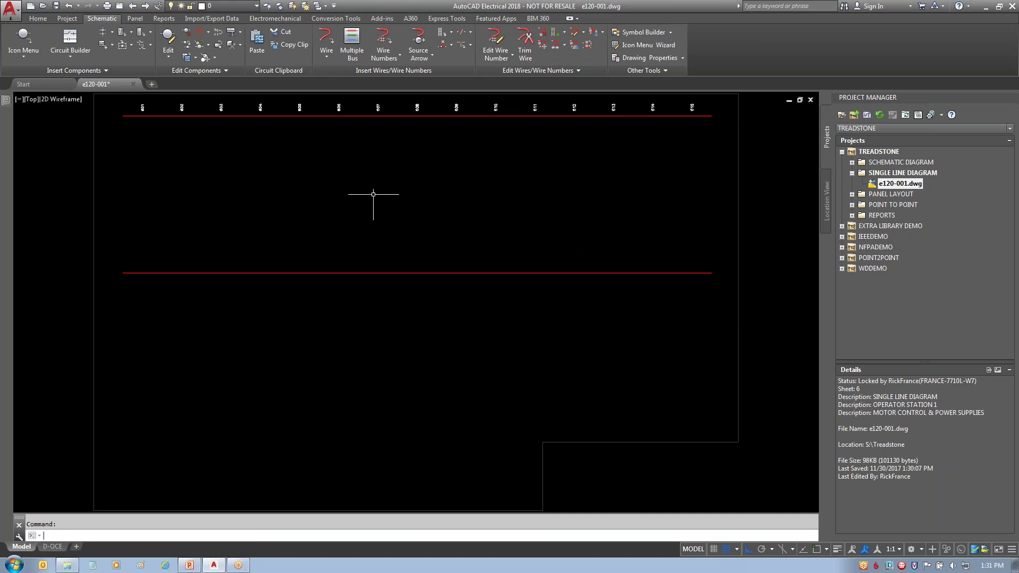
- Trim away the ladder's lower bus wire, leaving the upper bus with its reference numbers, and inspect the result
left_click(525, 42)
left_click(471, 273)
key("Return")
scroll(159, 122, "up", 5)
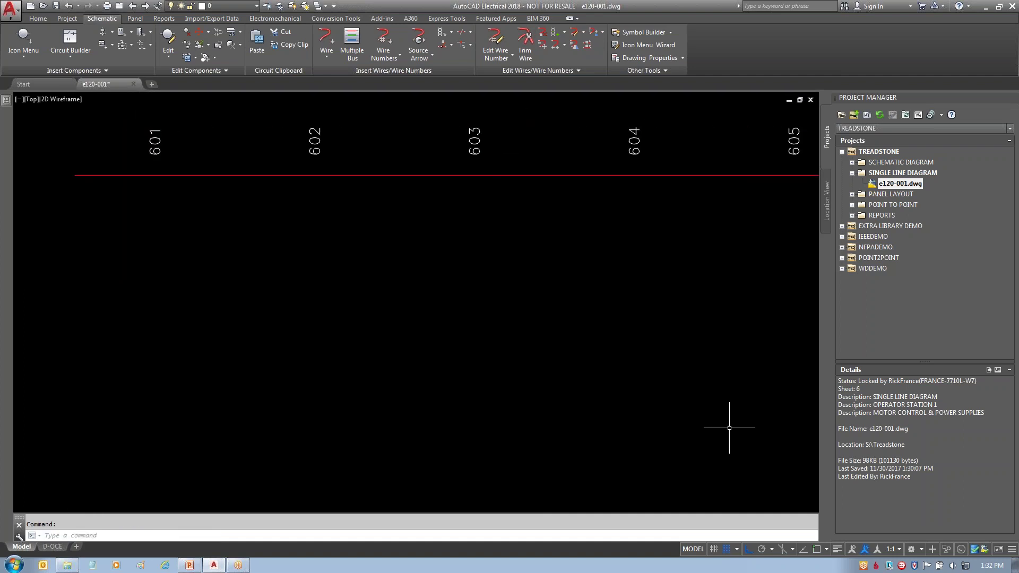
scroll(632, 303, "down", 5)
mouse_move(632, 302)
middle_mouse_down()
mouse_move(377, 211)
mouse_move(228, 179)
mouse_move(188, 181)
middle_mouse_up()
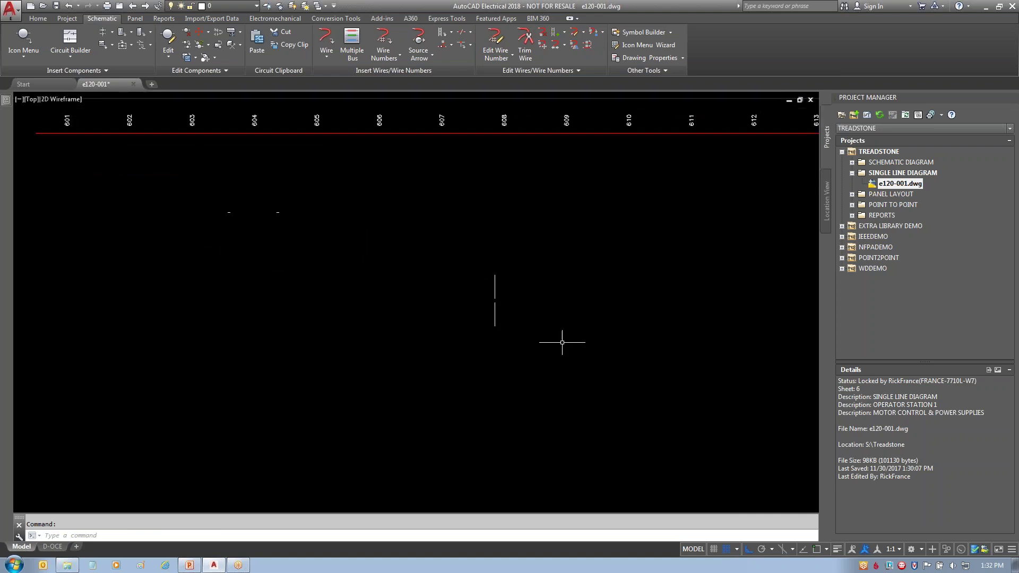
scroll(253, 213, "down", 1)
middle_click(253, 212)
middle_click(253, 212)
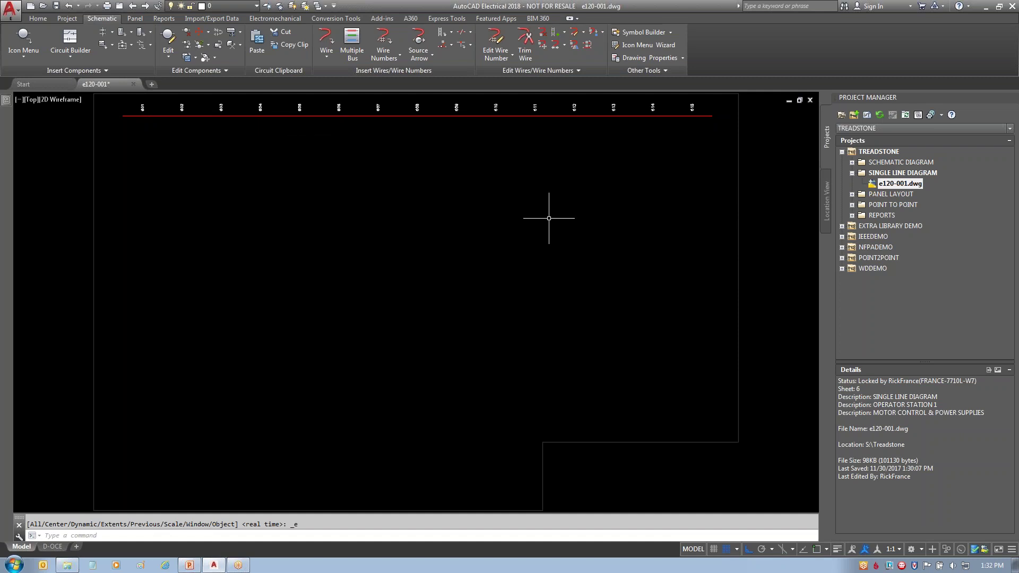
- Close e120-001 without saving the ladder, reopen it from the project, and turn on the grid display
left_click(134, 84)
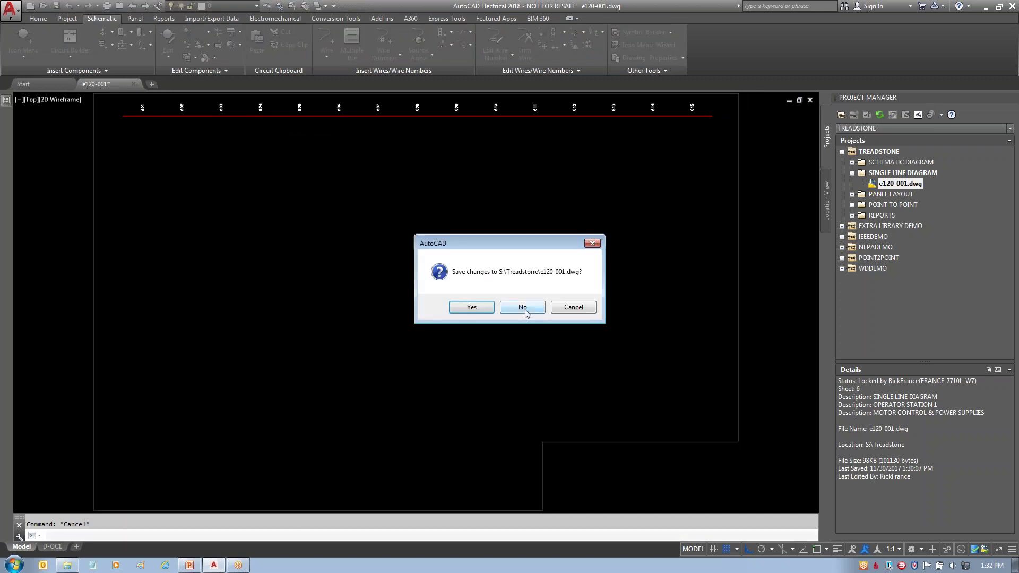
left_click(523, 308)
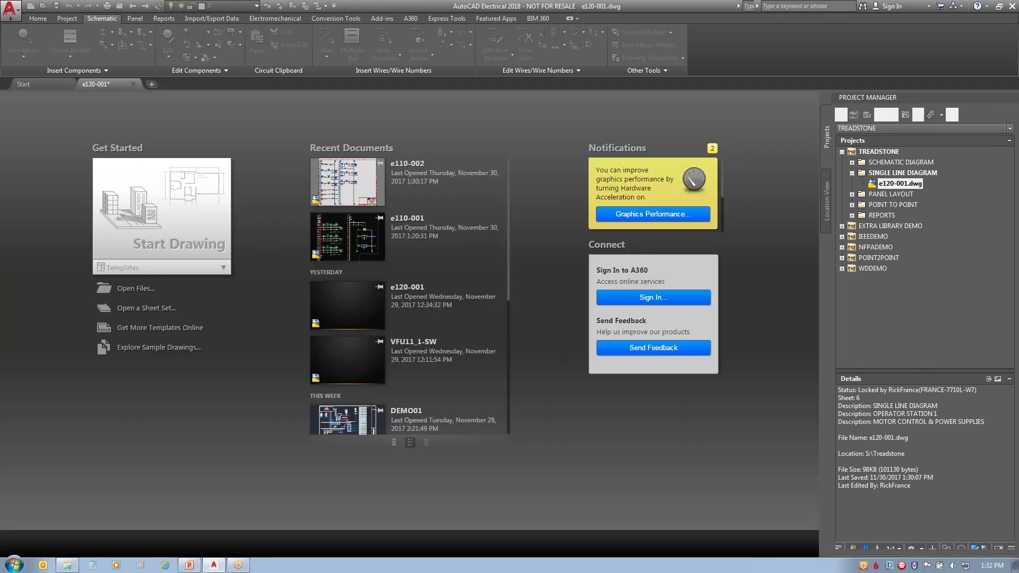
double_click(897, 183)
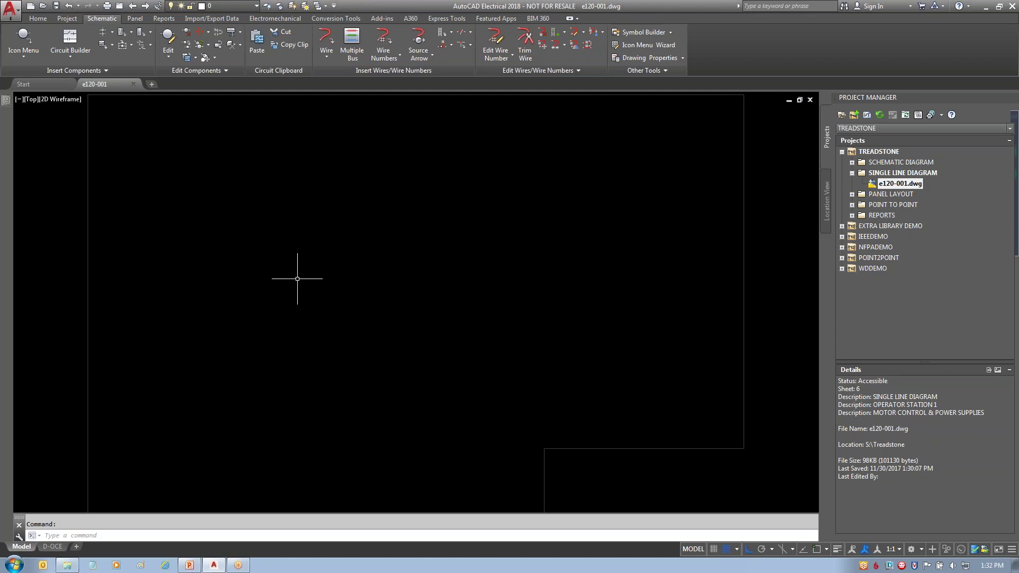
left_click(714, 549)
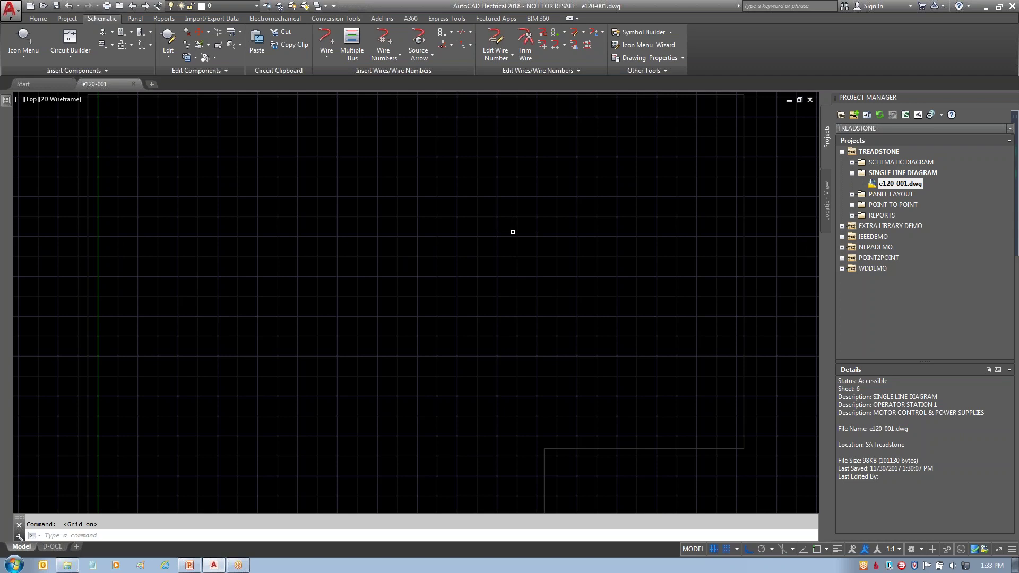
- Open e110-002.dwg from the SCHEMATIC DIAGRAM folder, review its wire types without changes, and close the drawing
left_click(852, 163)
double_click(893, 184)
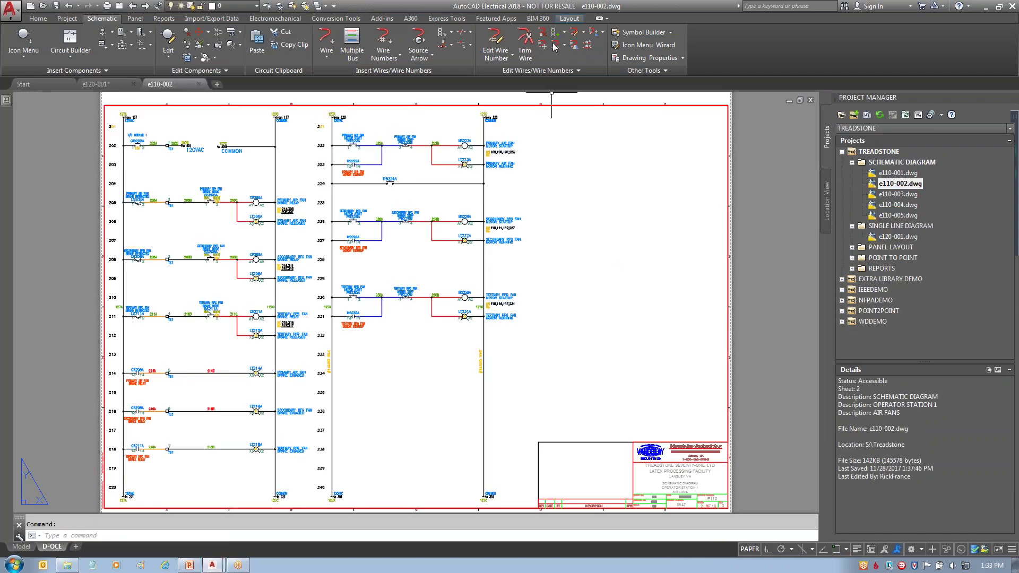
left_click(575, 33)
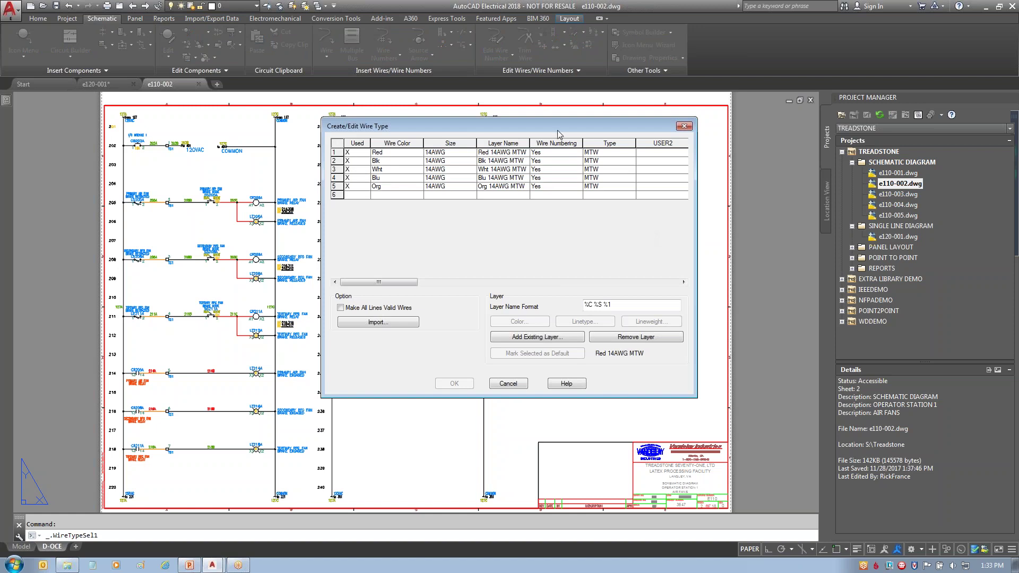
left_click(515, 385)
left_click(198, 84)
- Examine the wire types of e120-001, including the default and color settings of layer 1-, without changing anything
left_click(574, 33)
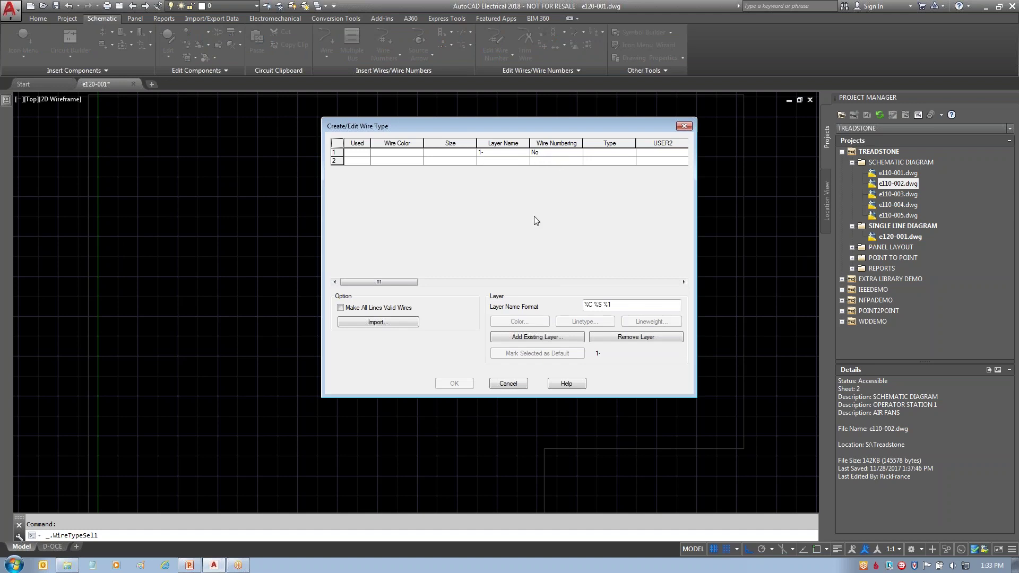
left_click(505, 154)
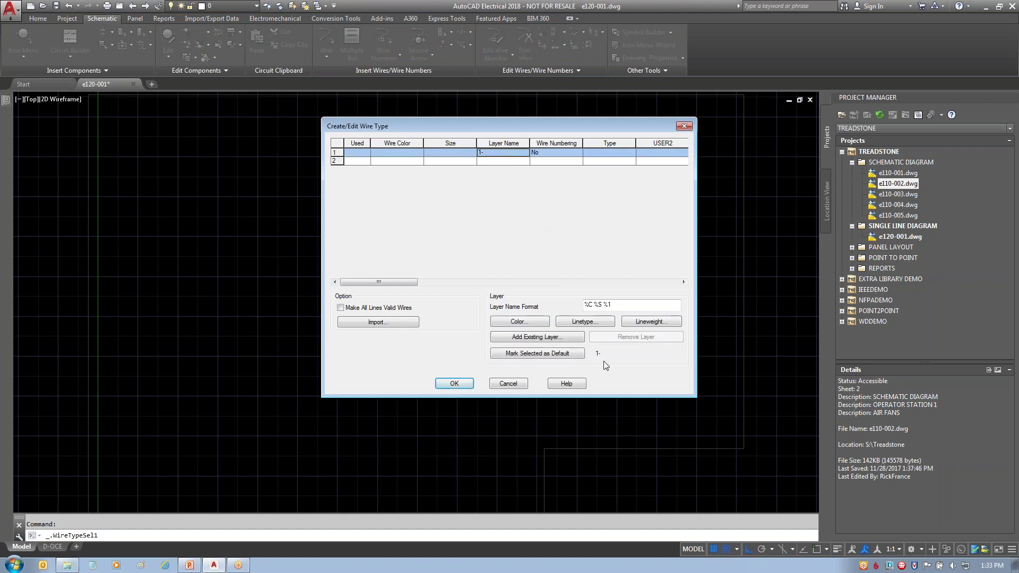
mouse_move(588, 336)
left_mouse_down()
mouse_move(619, 362)
mouse_move(527, 381)
mouse_move(544, 343)
mouse_move(595, 342)
left_mouse_up()
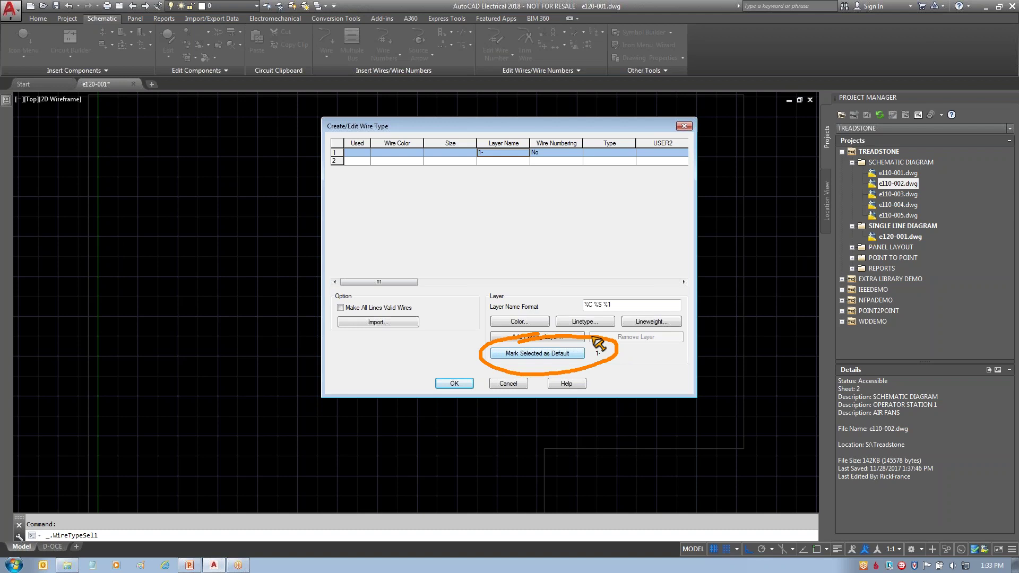
mouse_move(502, 155)
left_mouse_down()
mouse_move(511, 239)
mouse_move(527, 238)
left_mouse_up()
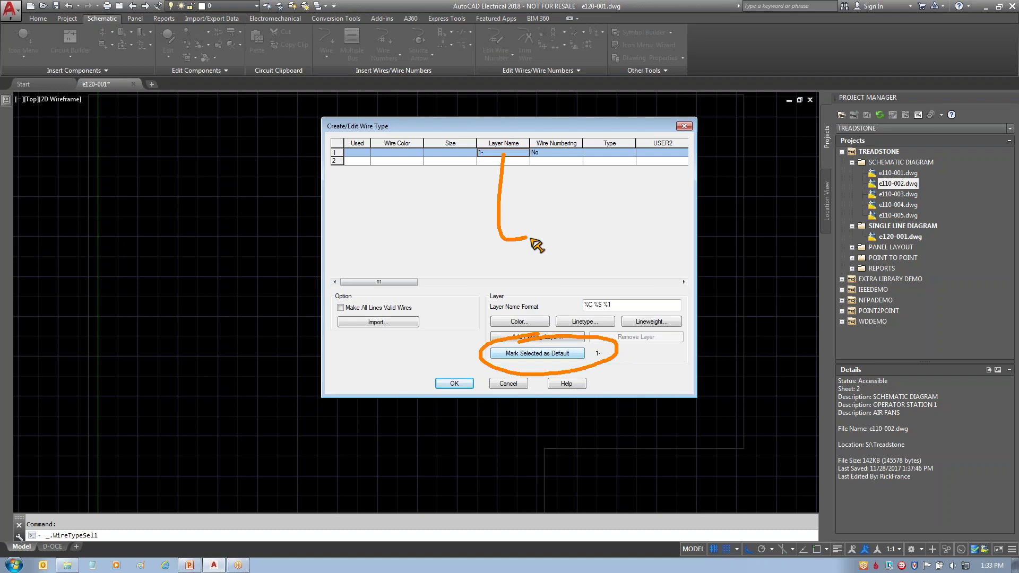
left_click(526, 321)
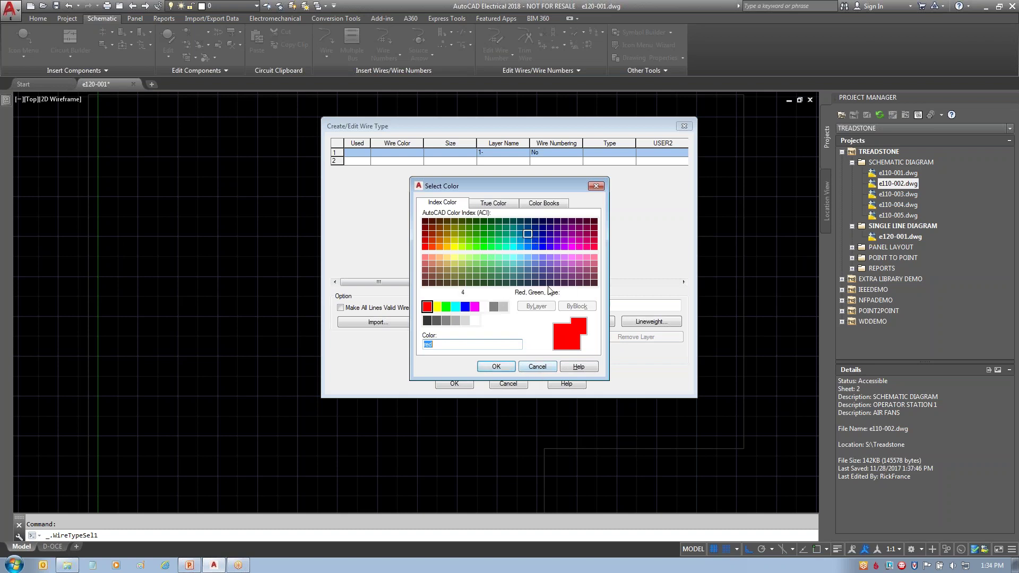
left_click(536, 367)
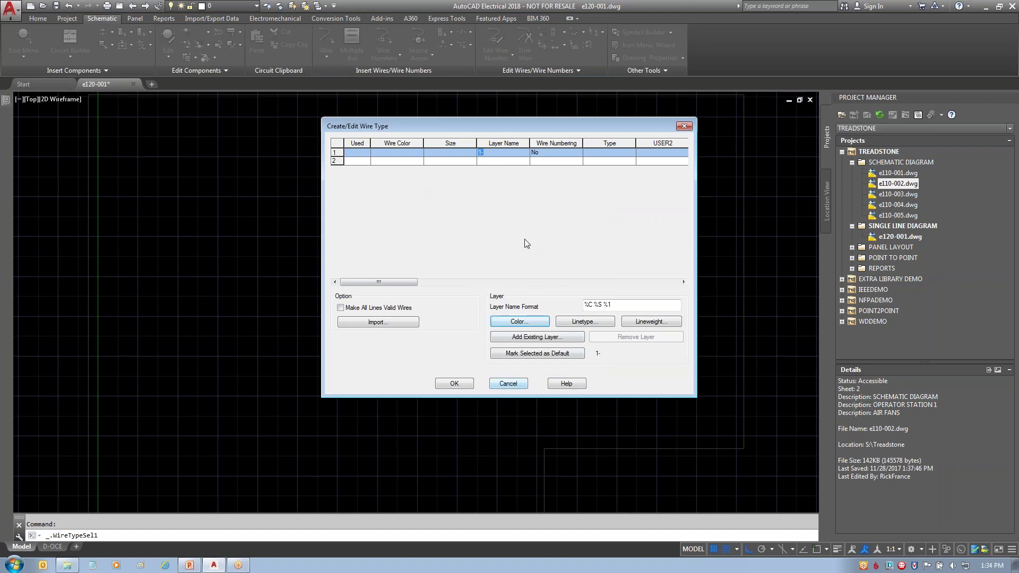
left_click(518, 390)
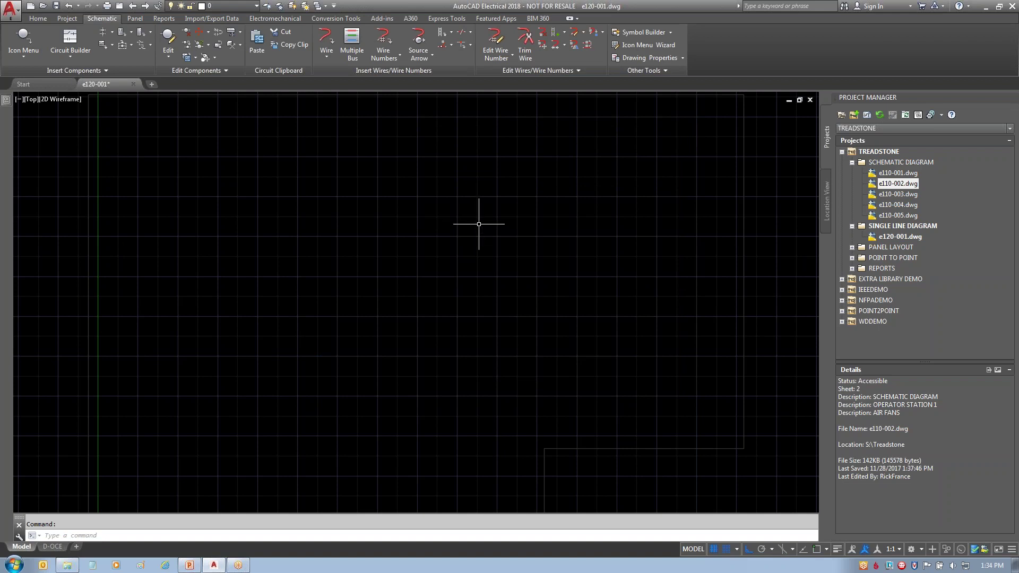
- Draw one horizontal wire of type 1- across the upper part of the sheet, and select it to check its layer
left_click(326, 41)
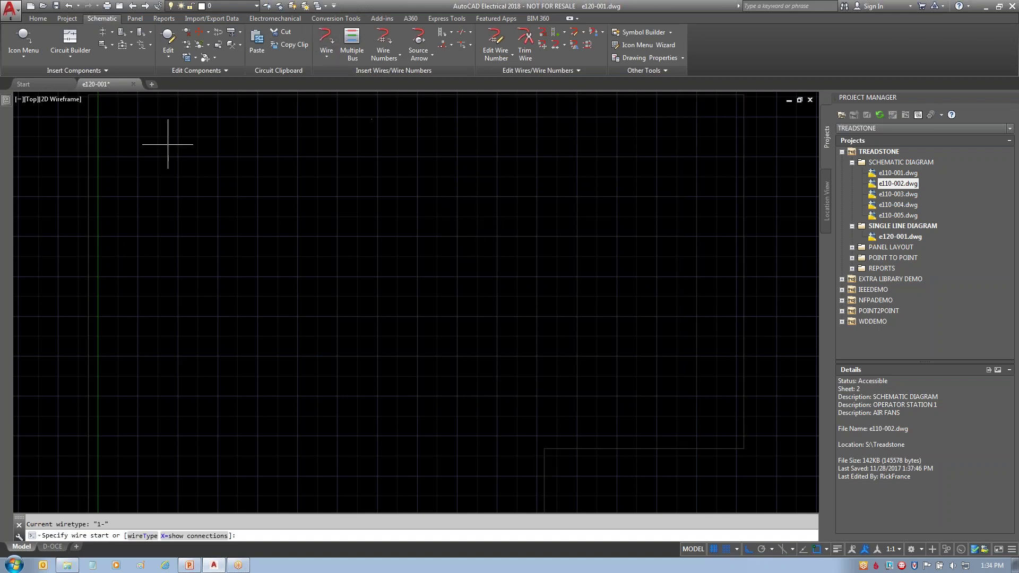
left_click(117, 116)
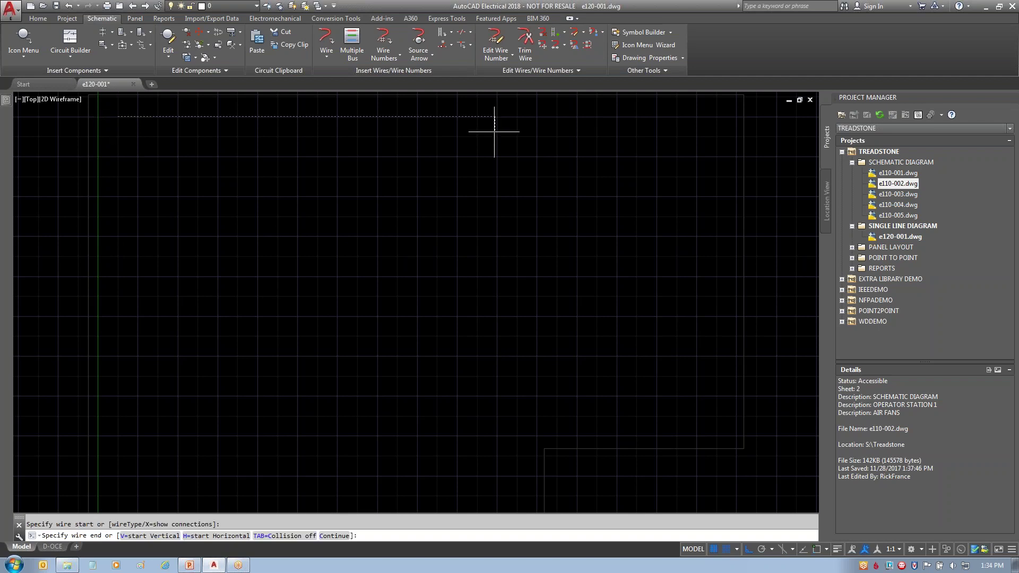
left_click(716, 114)
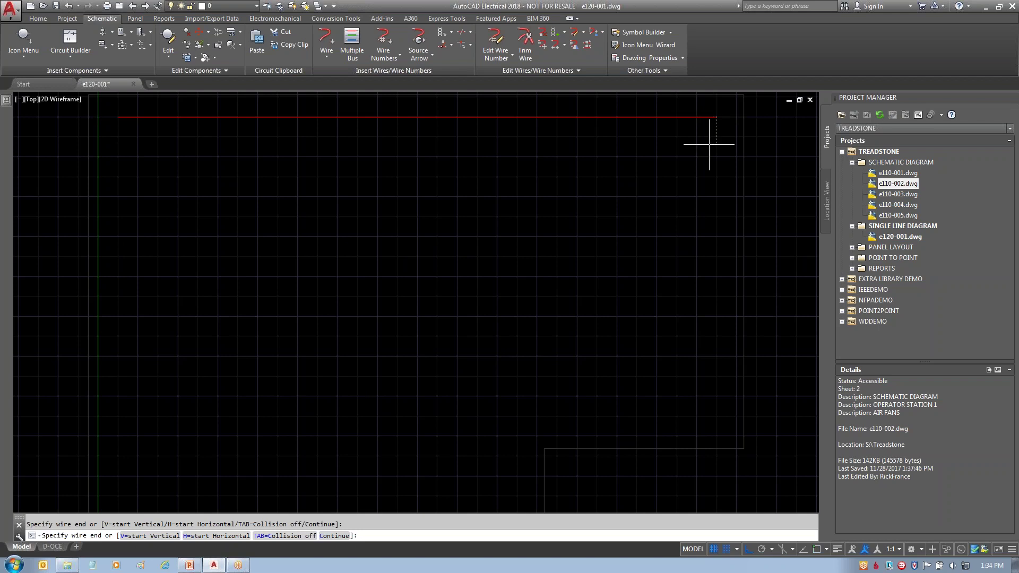
key("Return")
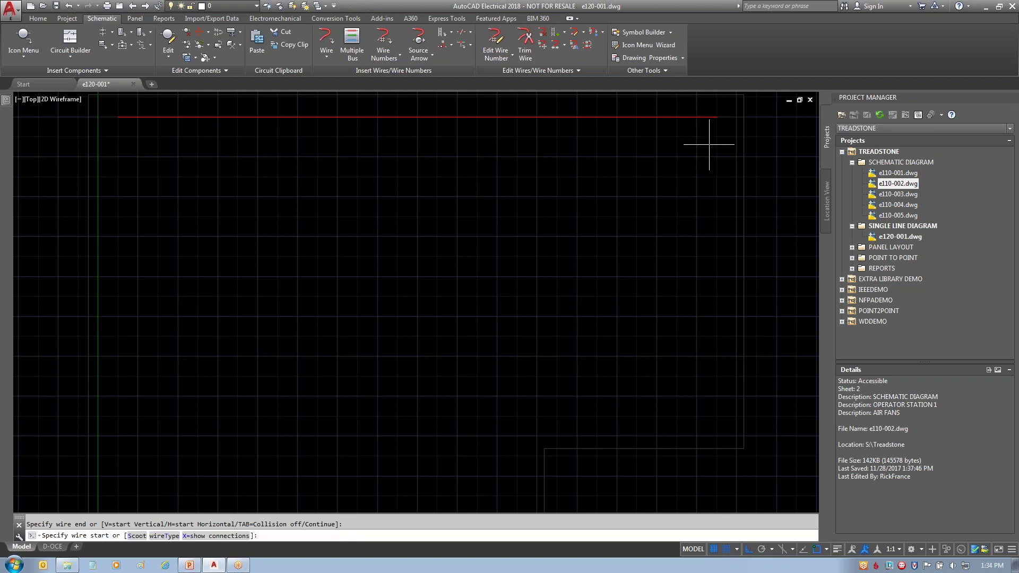
key("Escape")
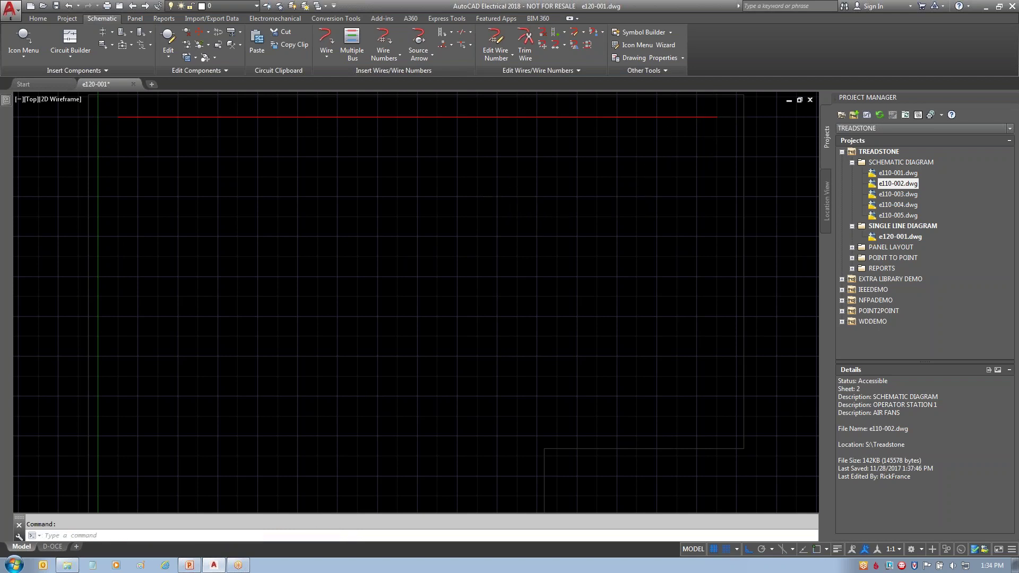
left_click(487, 117)
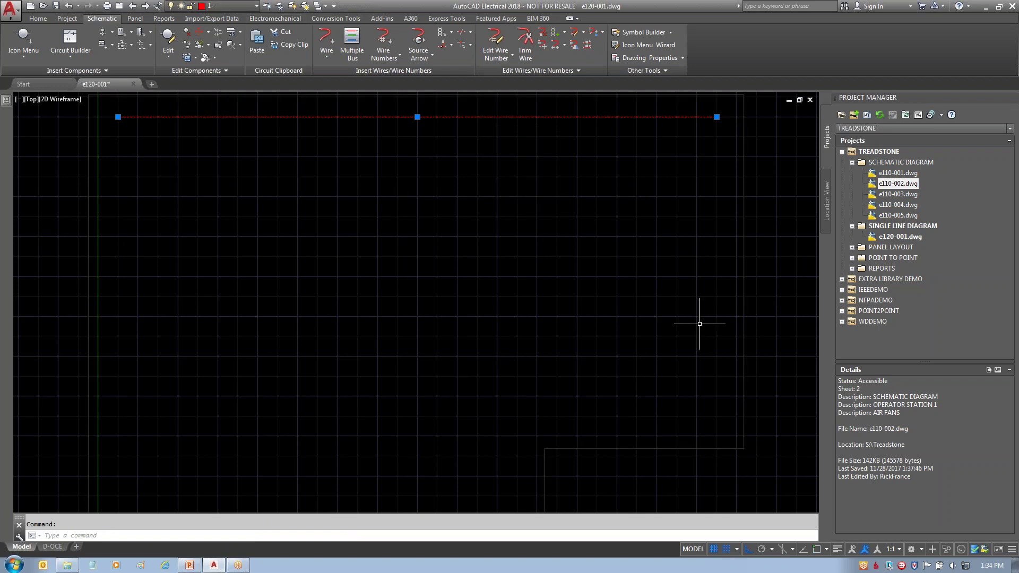
key("Escape")
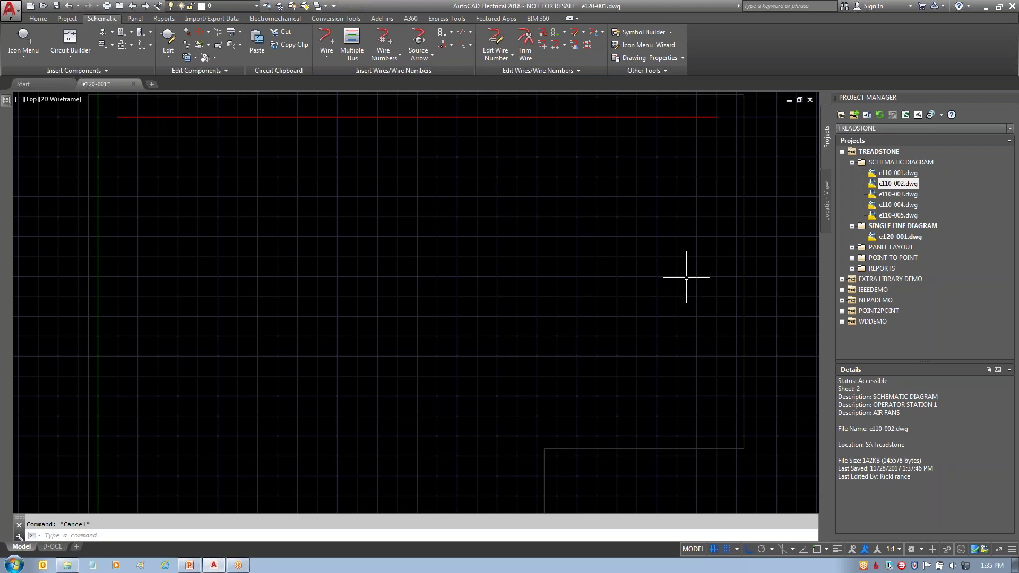
- Open e110-001.dwg from the SCHEMATIC DIAGRAM folder, review its three-phase motor circuits, and close the drawing
double_click(898, 173)
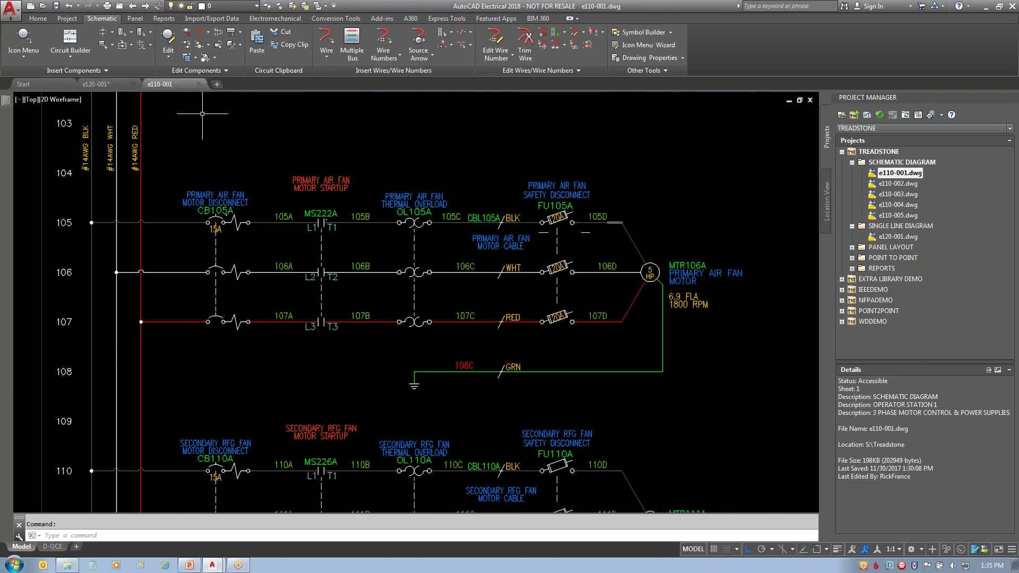
left_click(199, 84)
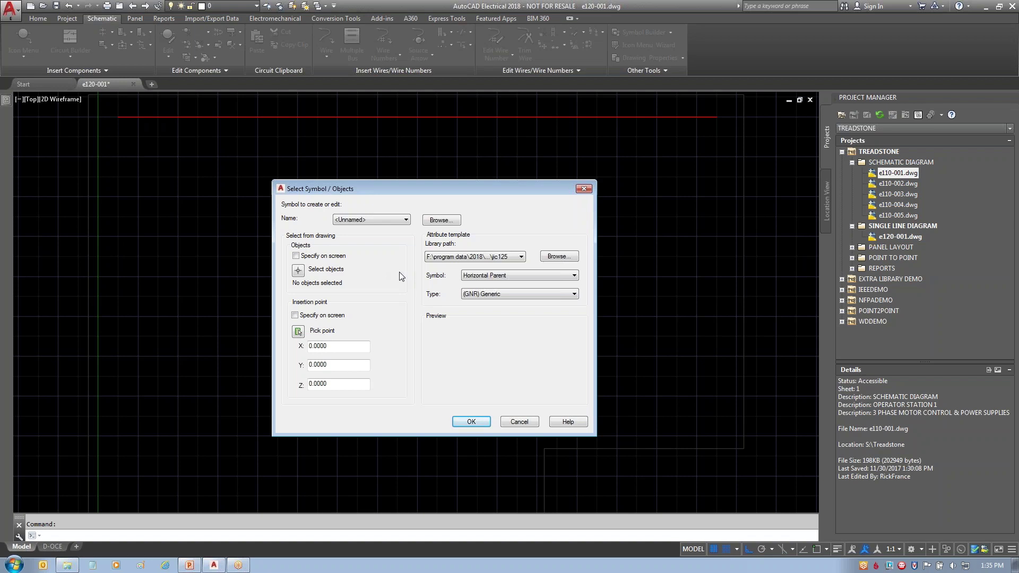
- Choose VFU11_1-SW.dwg from S:\Company Data\Library as the symbol to edit in Symbol Builder
left_click(441, 220)
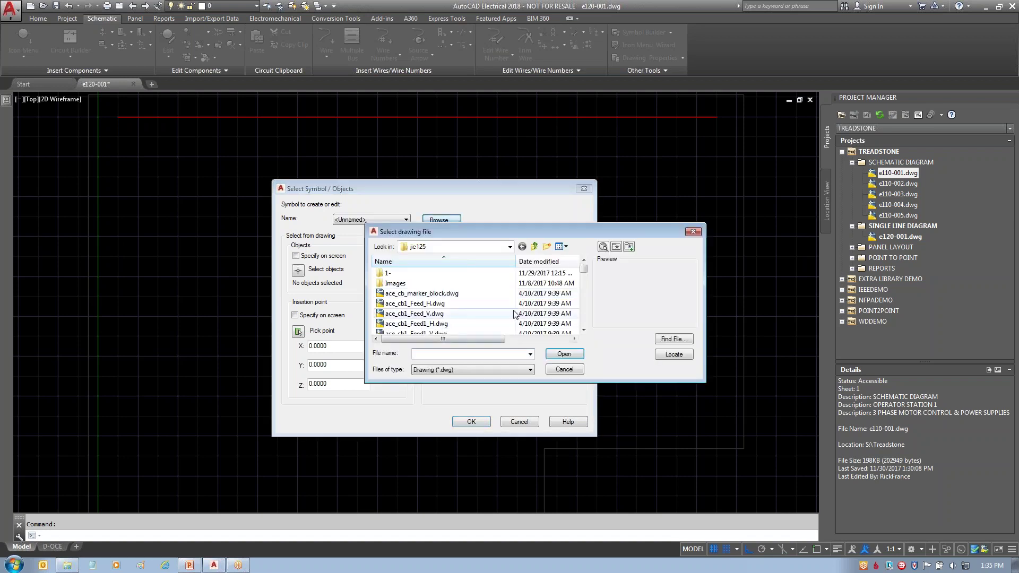
left_click(509, 247)
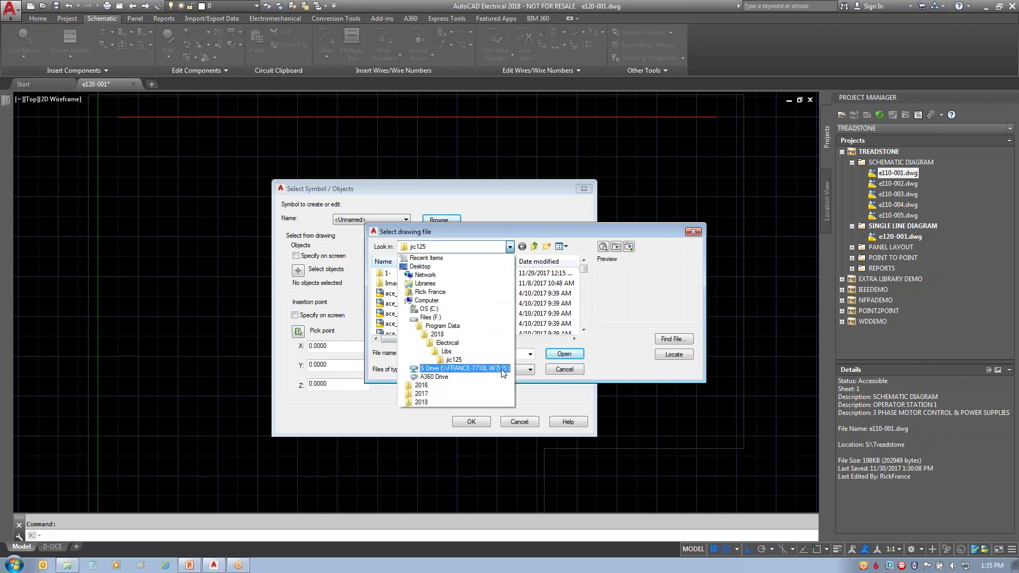
left_click(440, 363)
double_click(409, 274)
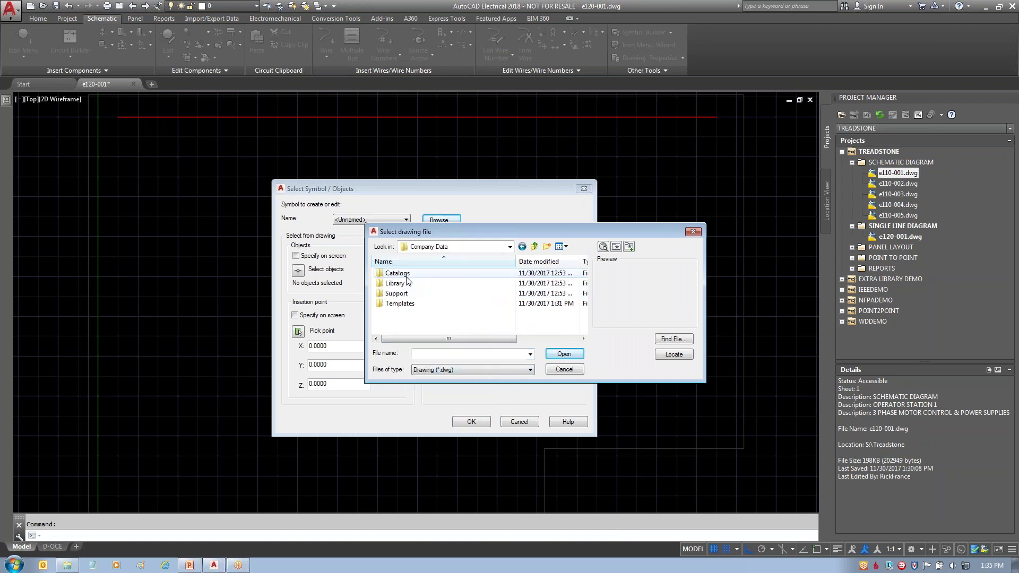
double_click(398, 283)
left_click(409, 274)
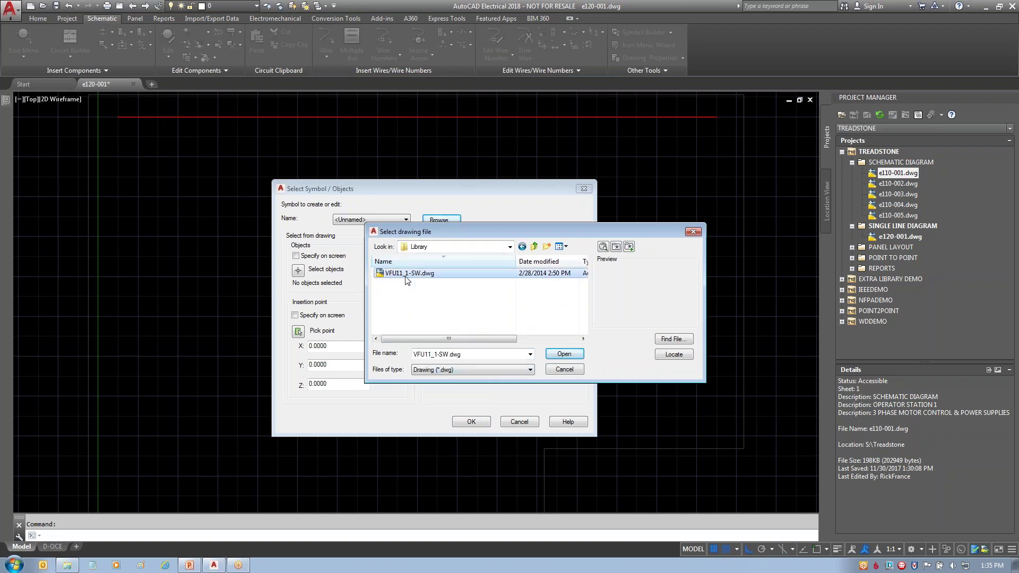
left_click(566, 355)
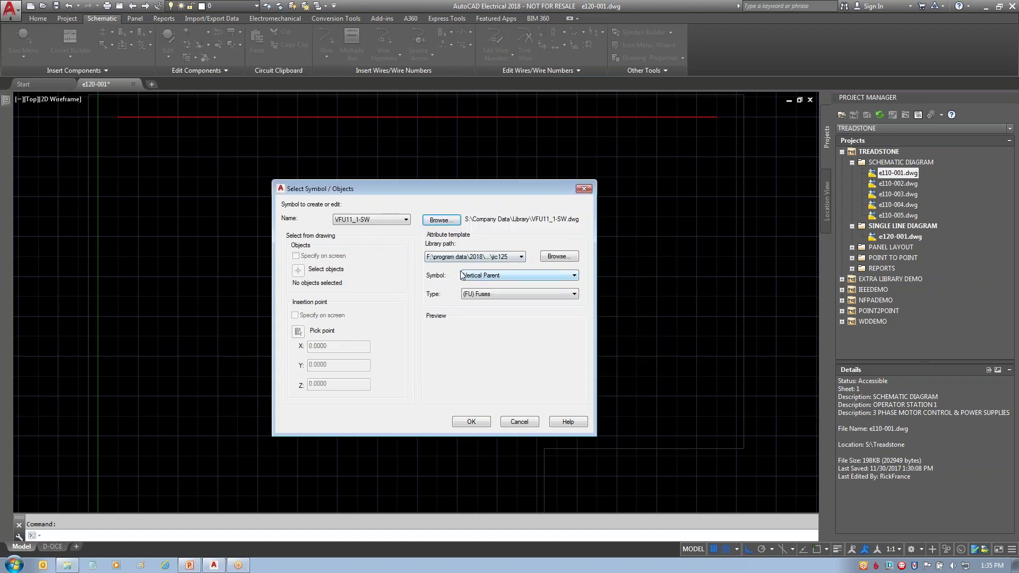
- Set the attribute template library to the jic125\1- folder, keep Vertical Parent and (FU) Fuses, and open the symbol for editing
mouse_move(500, 234)
left_mouse_down()
mouse_move(407, 228)
mouse_move(437, 266)
mouse_move(529, 270)
mouse_move(432, 243)
left_mouse_up()
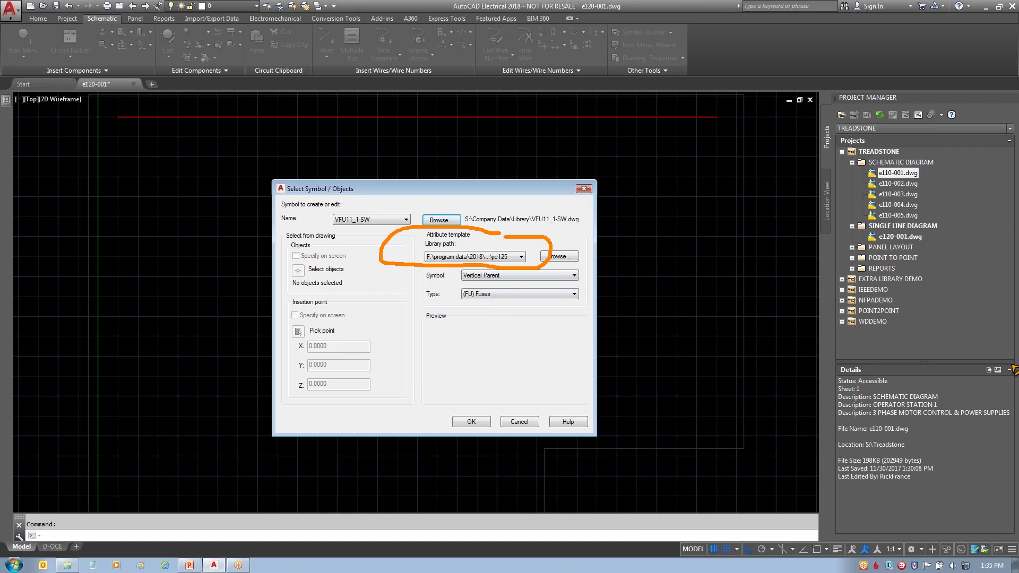
left_click(521, 257)
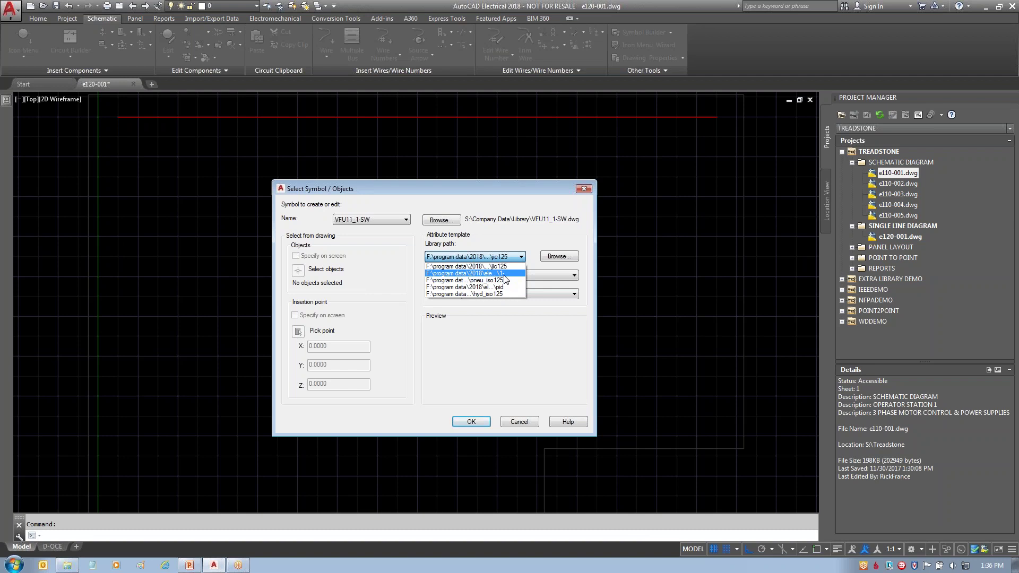
left_click(504, 273)
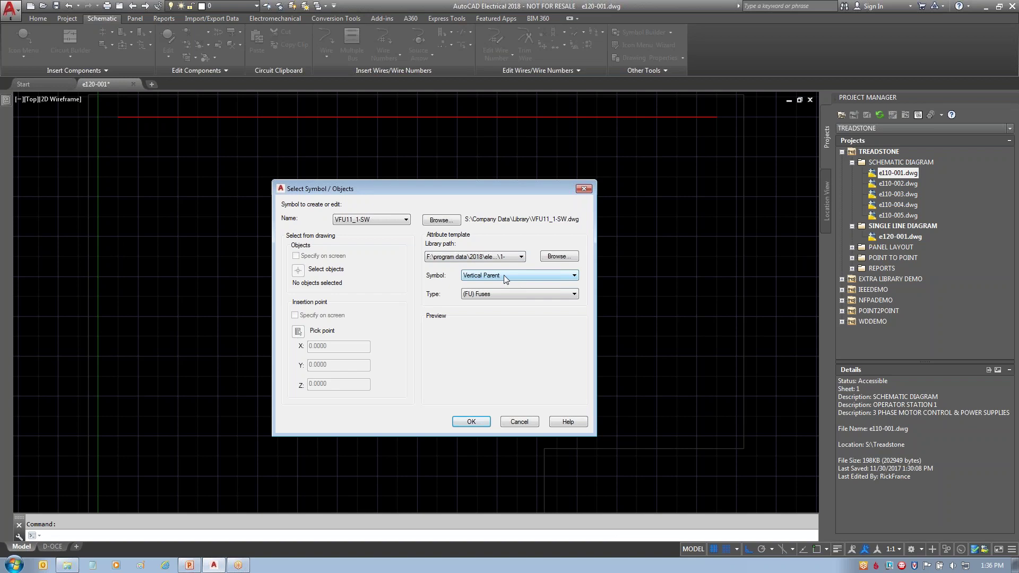
left_click(530, 275)
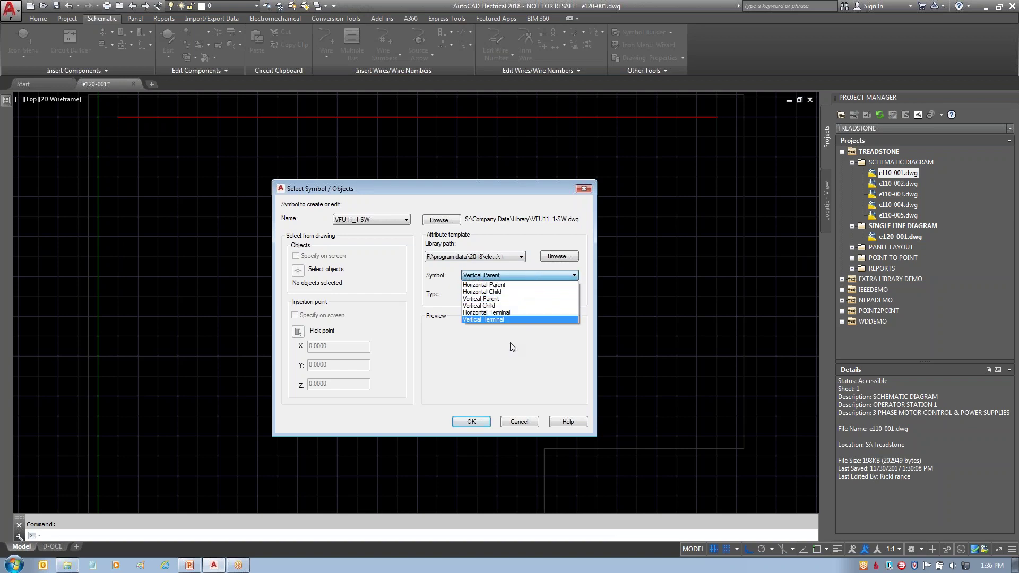
left_click(515, 366)
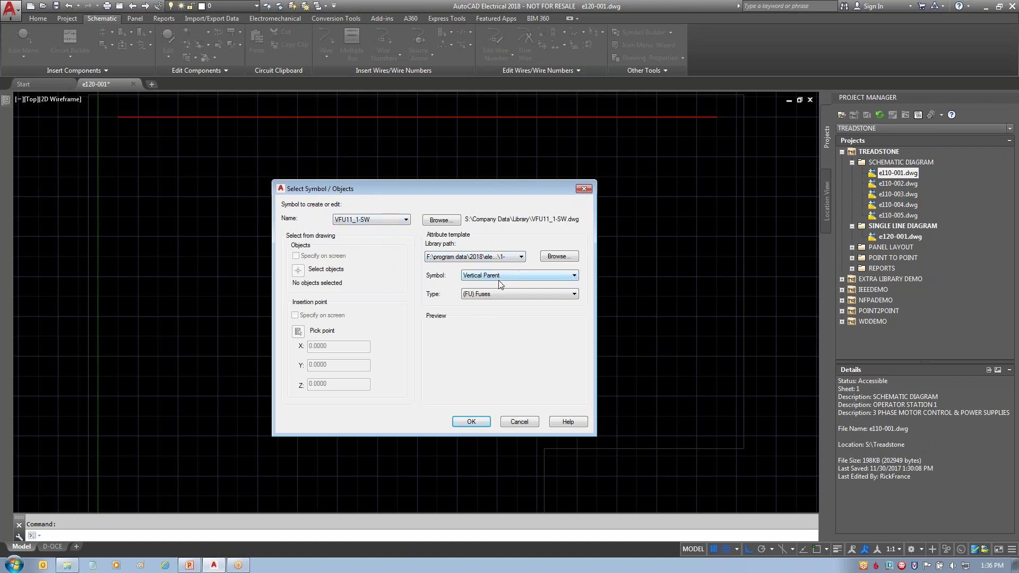
left_click(505, 294)
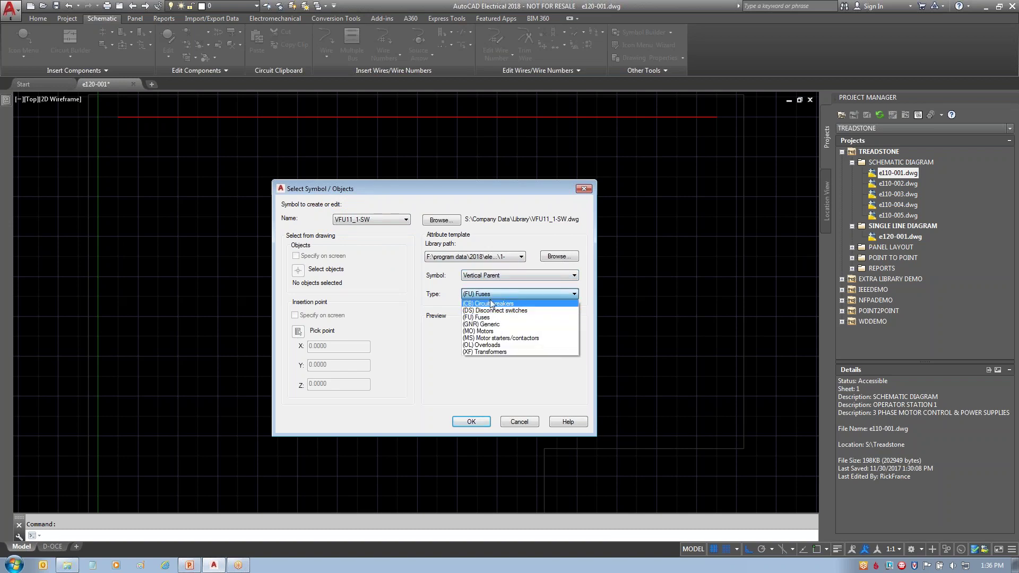
left_click(436, 301)
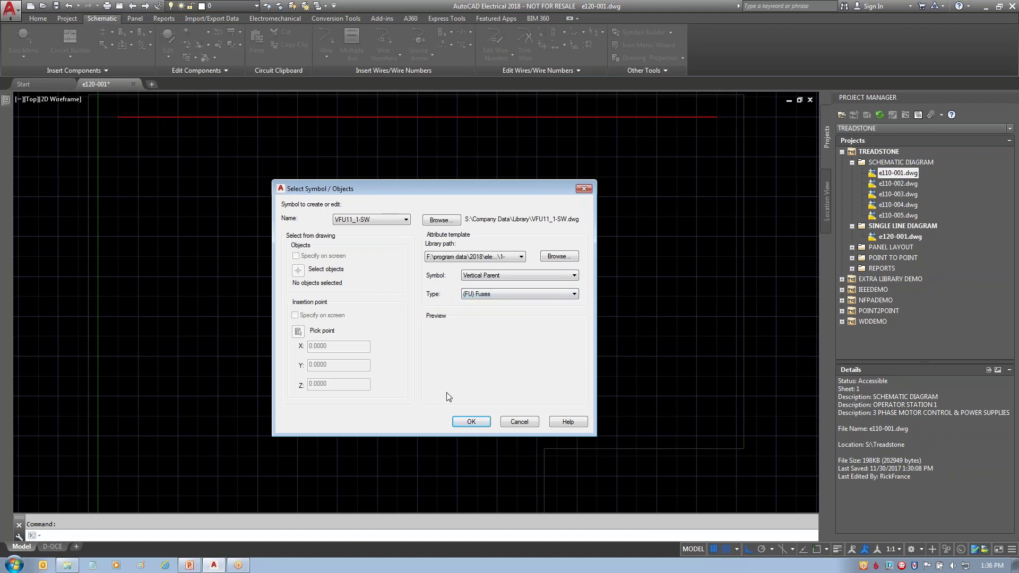
left_click(472, 422)
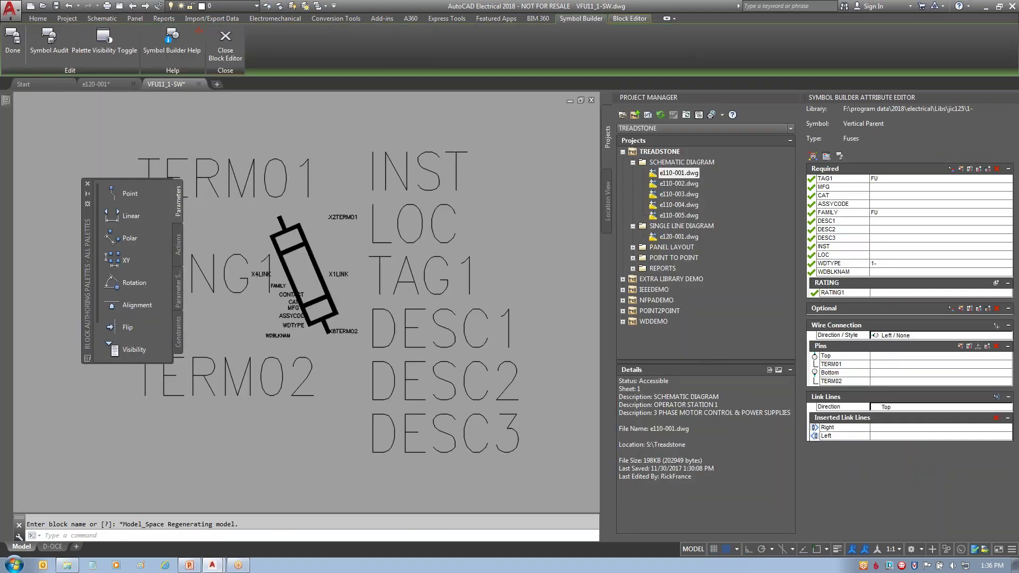
- Close the block authoring palettes and examine the fuse symbol's required attributes, wire connection pins and link lines
left_click(88, 184)
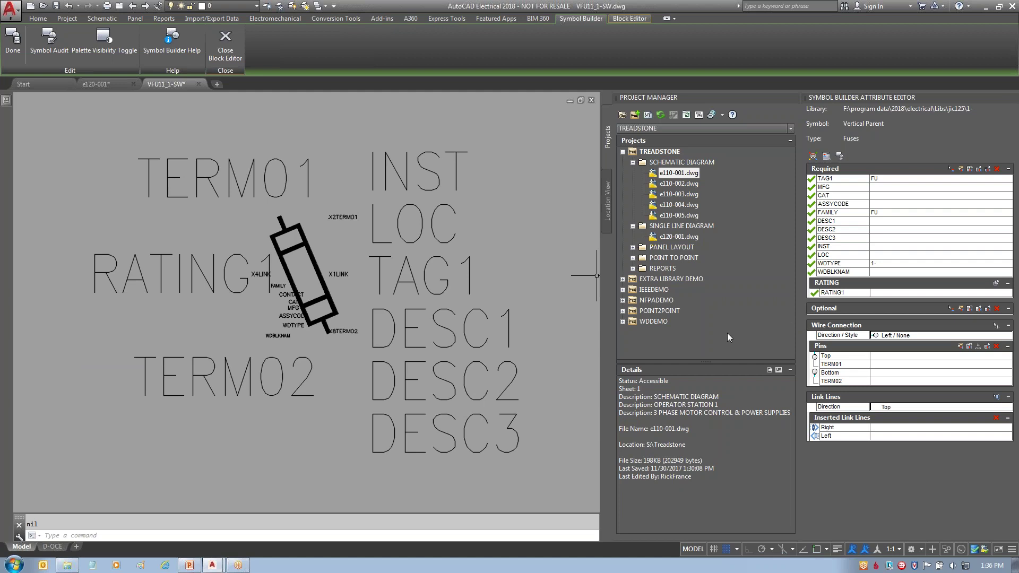
mouse_move(813, 155)
left_mouse_down()
mouse_move(834, 146)
mouse_move(904, 171)
mouse_move(896, 276)
mouse_move(860, 308)
mouse_move(791, 305)
mouse_move(802, 168)
left_mouse_up()
mouse_move(789, 202)
left_mouse_down()
mouse_move(522, 282)
mouse_move(553, 262)
mouse_move(552, 292)
left_mouse_up()
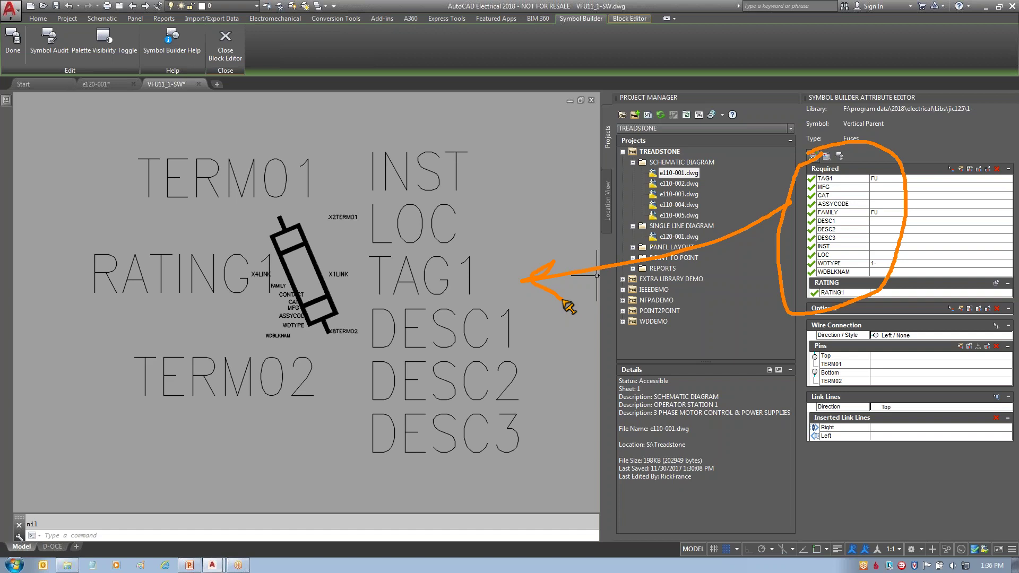
mouse_move(844, 316)
left_mouse_down()
mouse_move(858, 473)
mouse_move(881, 332)
mouse_move(857, 313)
left_mouse_up()
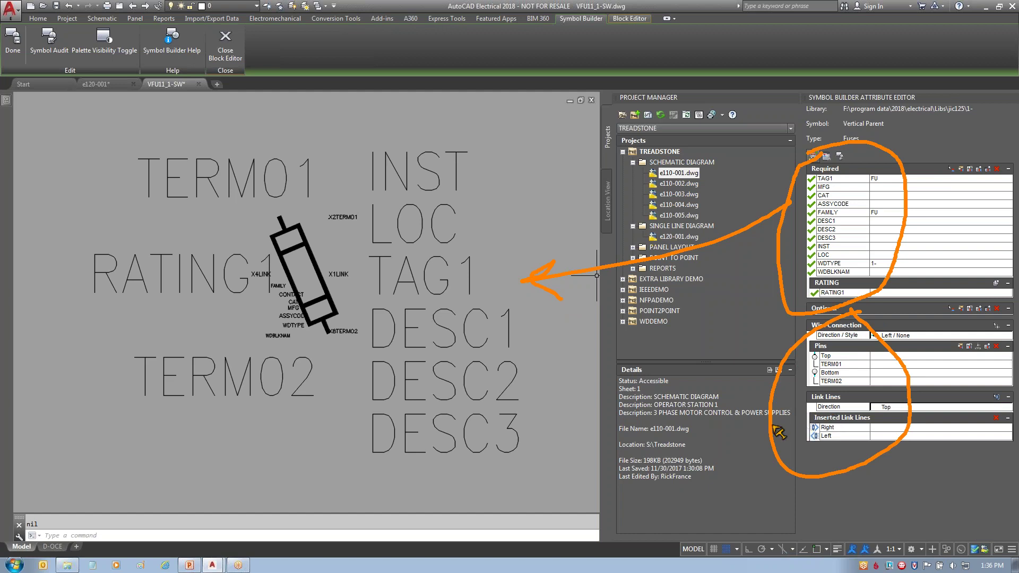
key("Escape")
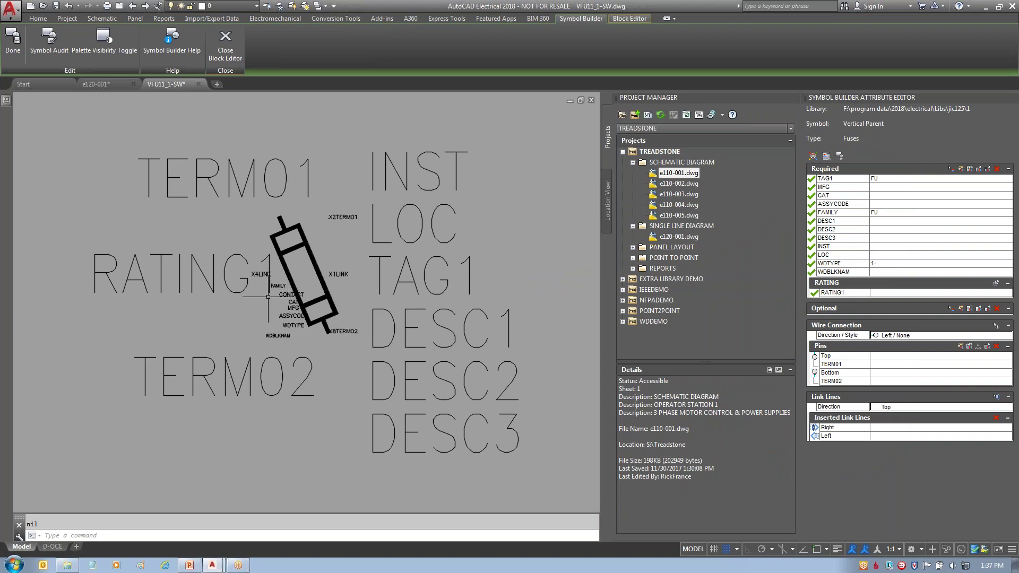
- Check the CONTACT attribute definition without changing it, and examine the WDTYPE attribute on the symbol and in the attribute list
double_click(291, 295)
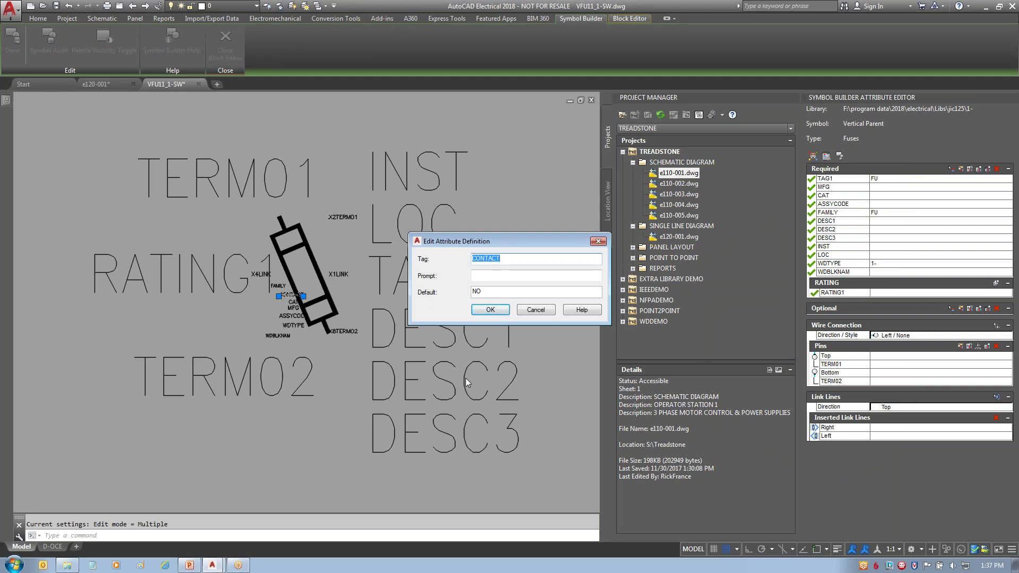
left_click(489, 310)
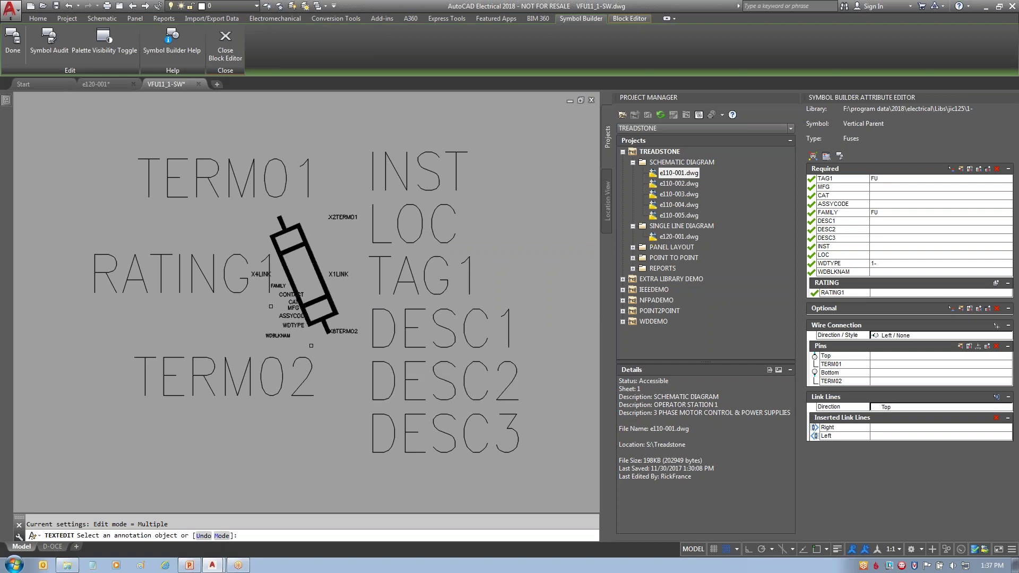
key("Escape")
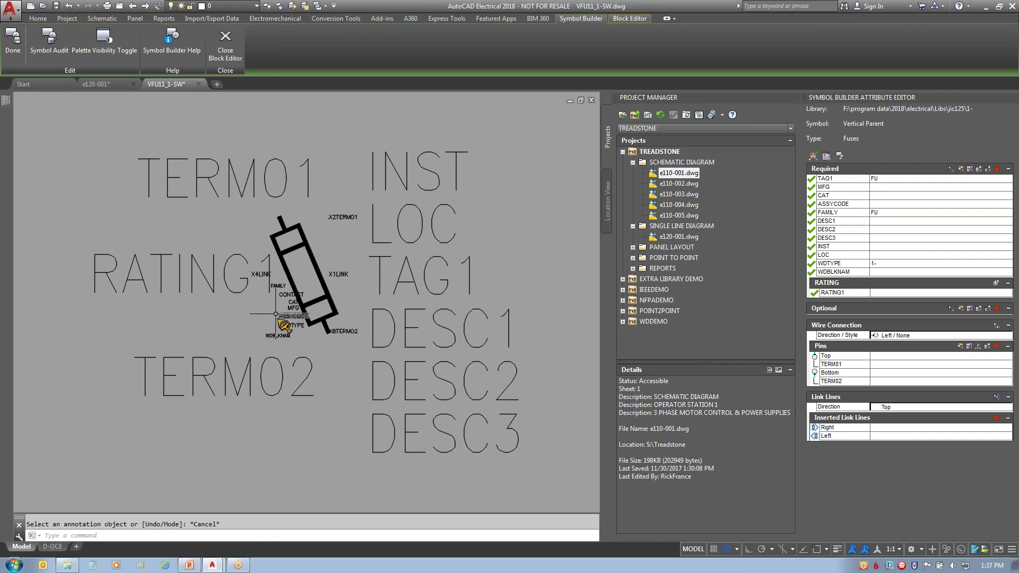
mouse_move(291, 342)
left_mouse_down()
mouse_move(341, 329)
mouse_move(328, 379)
mouse_move(360, 393)
left_mouse_up()
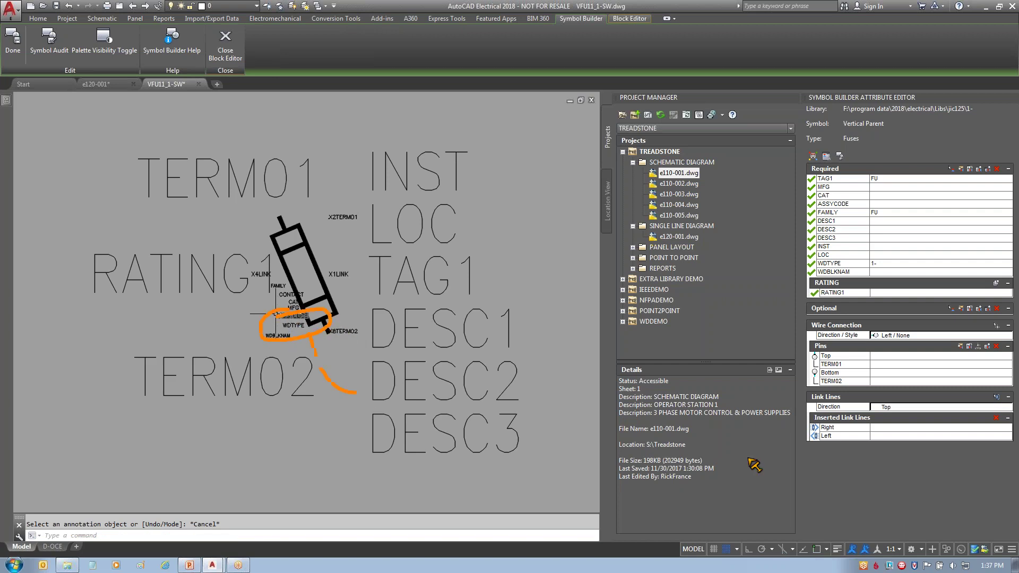
left_click_drag(806, 258, 837, 252)
mouse_move(885, 276)
left_mouse_down()
mouse_move(794, 268)
mouse_move(809, 254)
left_mouse_up()
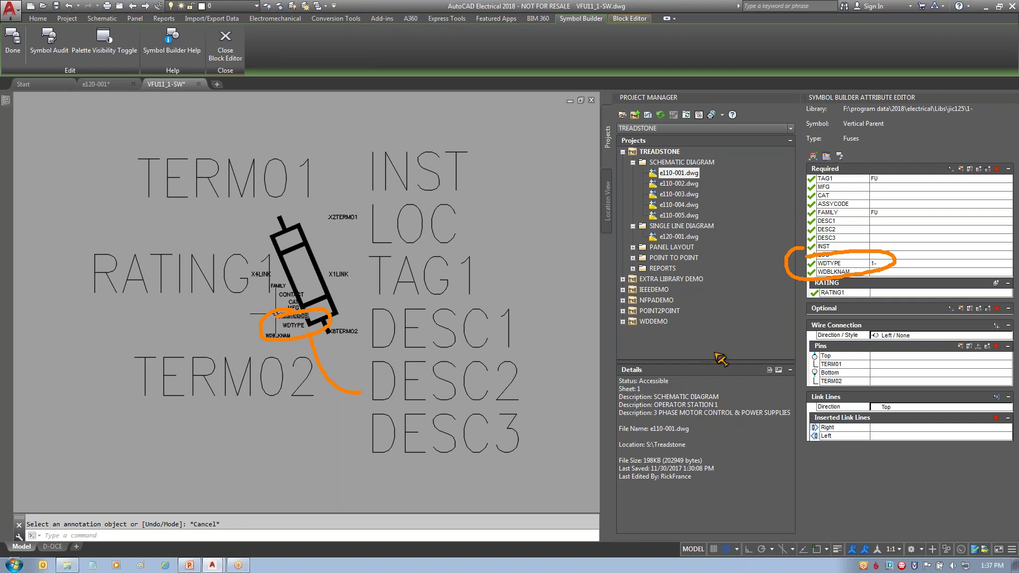
left_click_drag(872, 273, 875, 304)
key("Escape")
- Review the properties of the polyline outlining the fuse body, and clear the selection
left_click(302, 230)
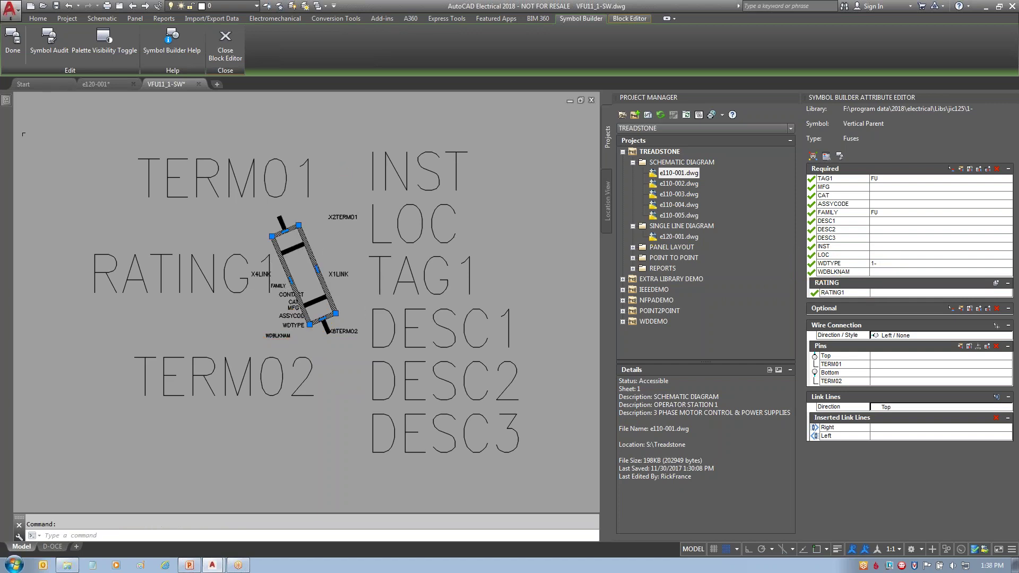
key("ctrl+1")
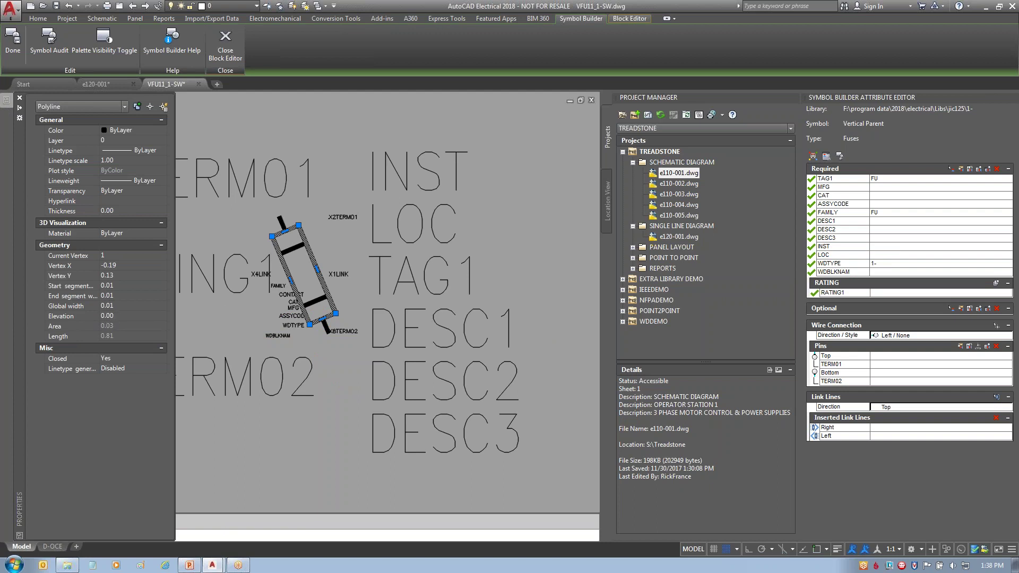
key("ctrl+1")
key("Escape")
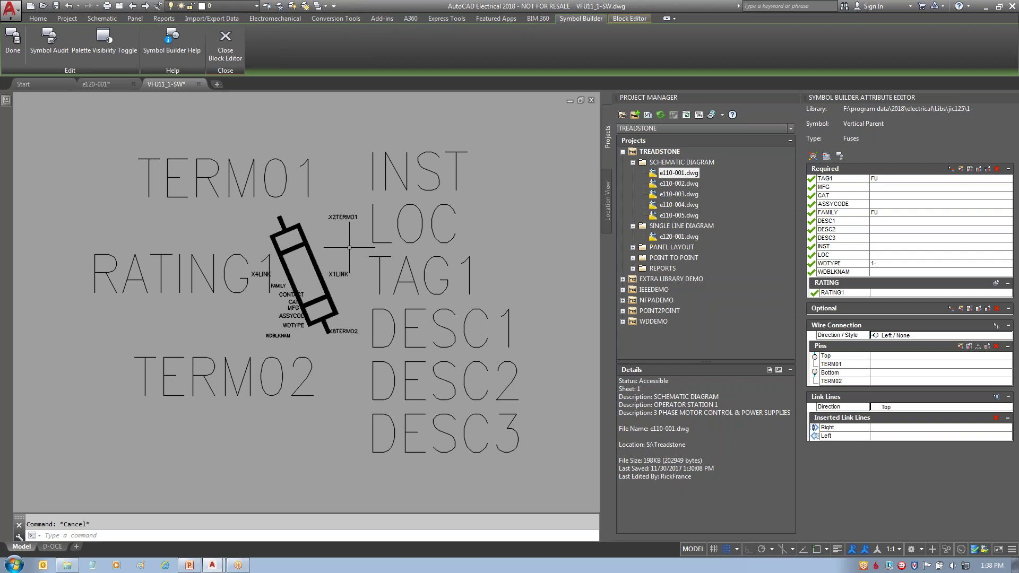
left_click(303, 235)
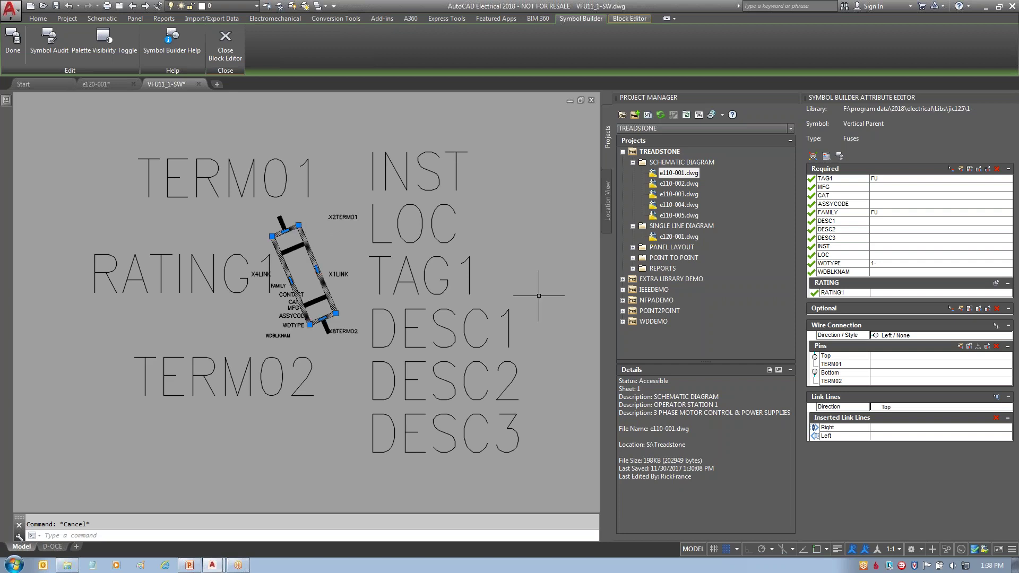
key("Escape")
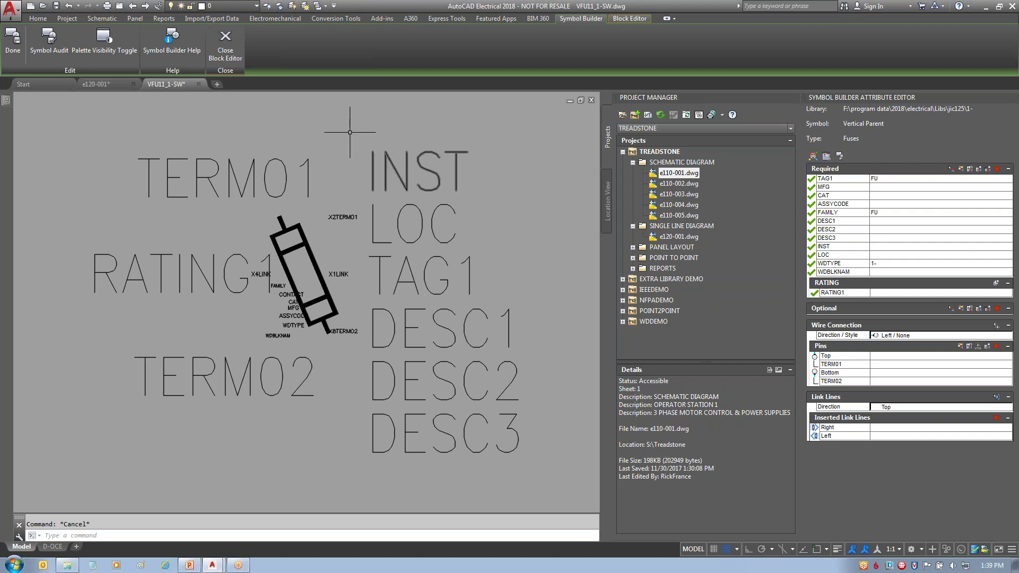
- Close the block editor without saving the symbol, and close the VFU11_1-SW drawing, discarding any changes
left_click(232, 44)
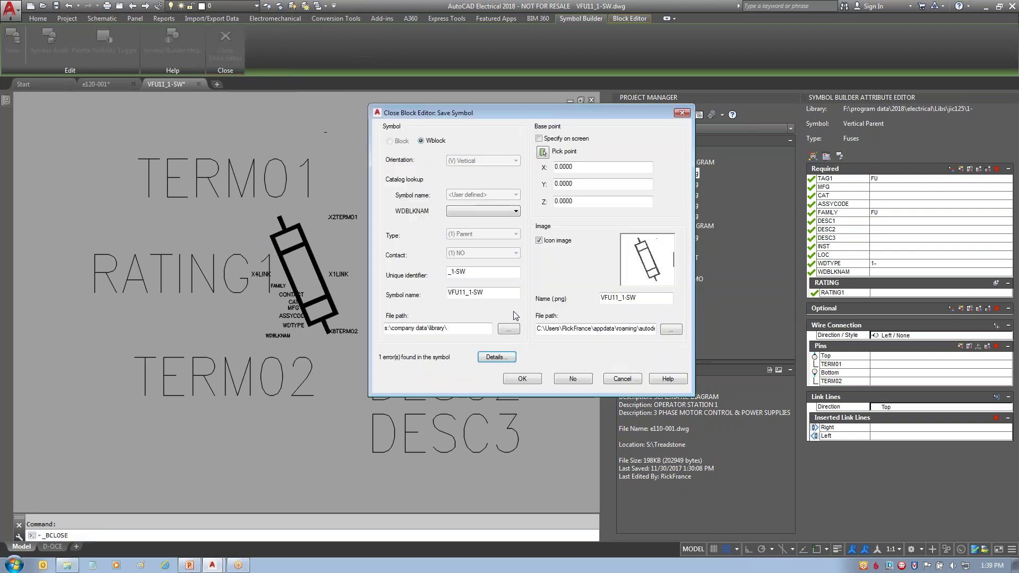
left_click(575, 381)
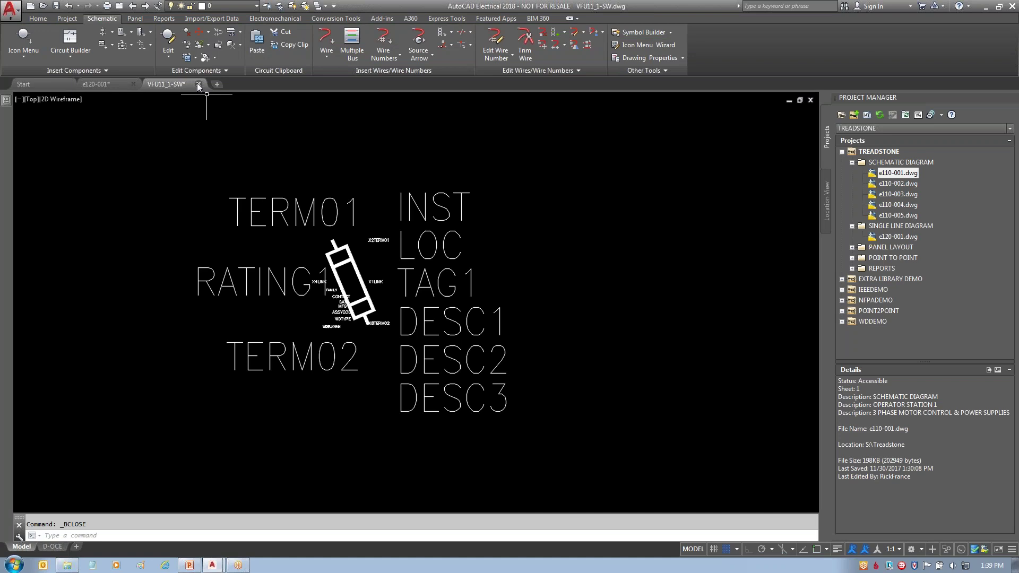
left_click(199, 84)
left_click(544, 308)
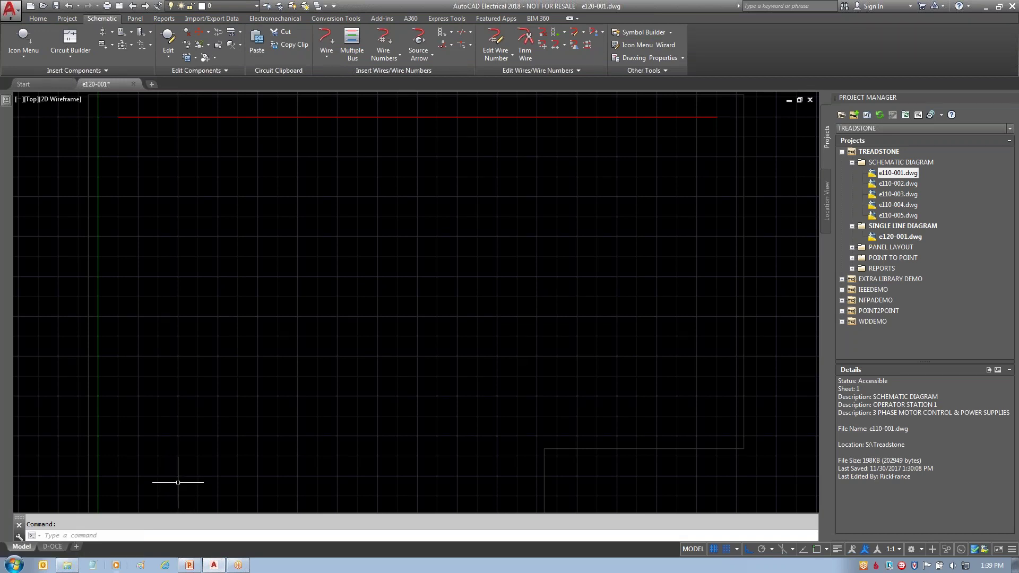
- Browse the Company Data folder on the S drive and open ace_circuit_builder.xls in Excel to review the 1_LINE_V sheet
left_click(68, 566)
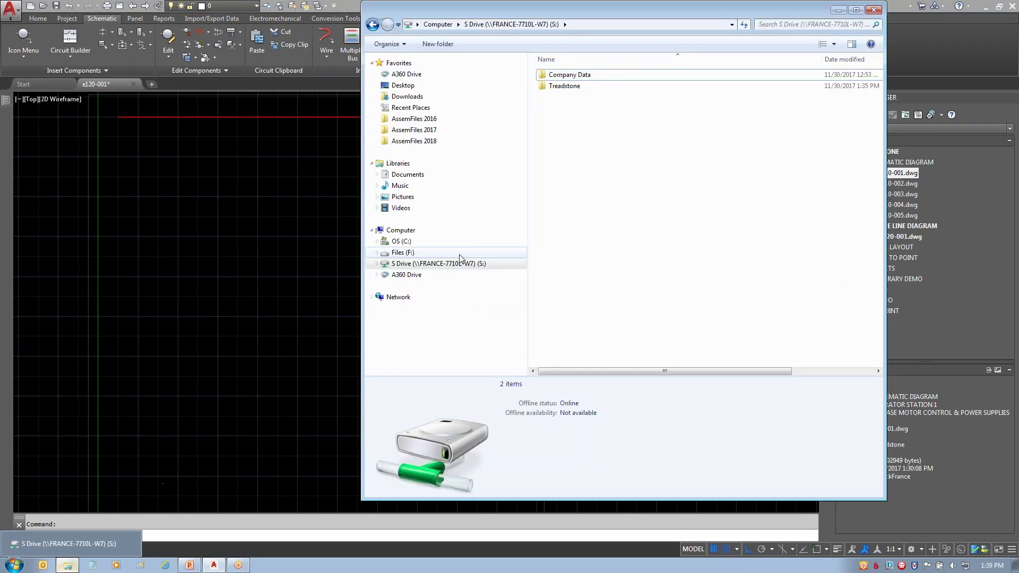
double_click(572, 76)
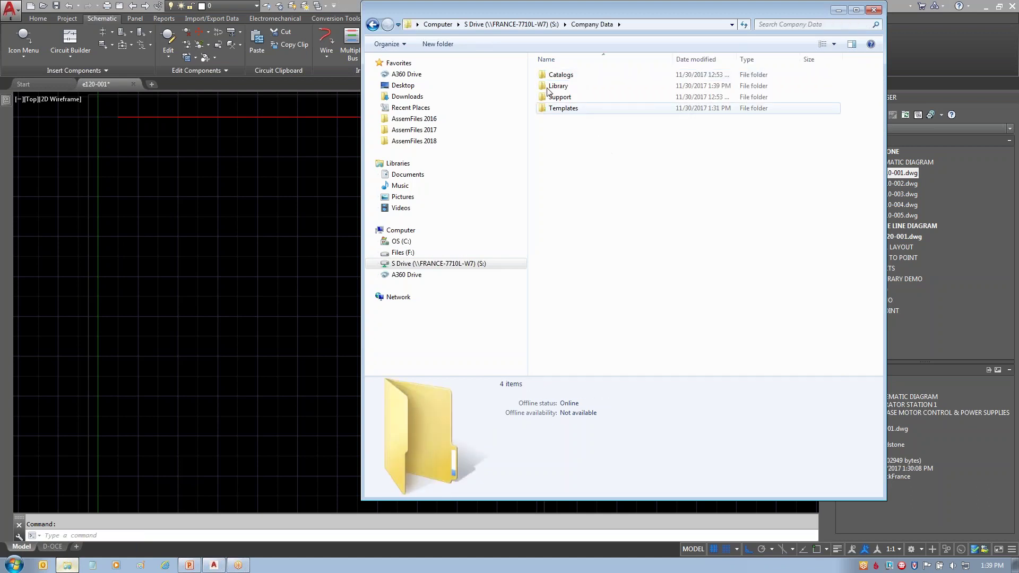
double_click(561, 77)
double_click(581, 77)
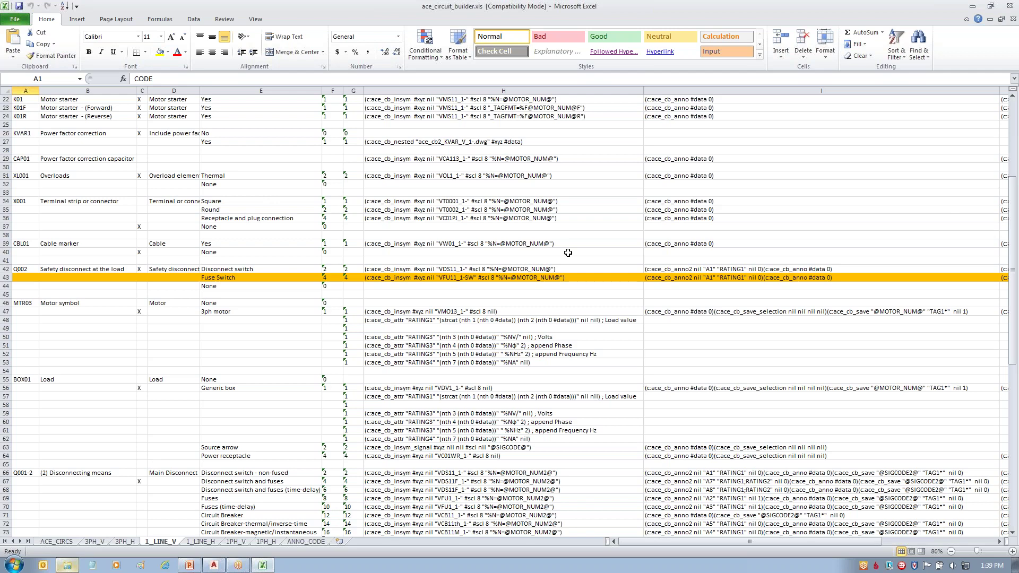
- Look through the 3PH_V, 3PH_H, 1PH_V, 1PH_H and 1_LINE_H sheets, and return to the 1_LINE_V sheet
left_click(95, 542)
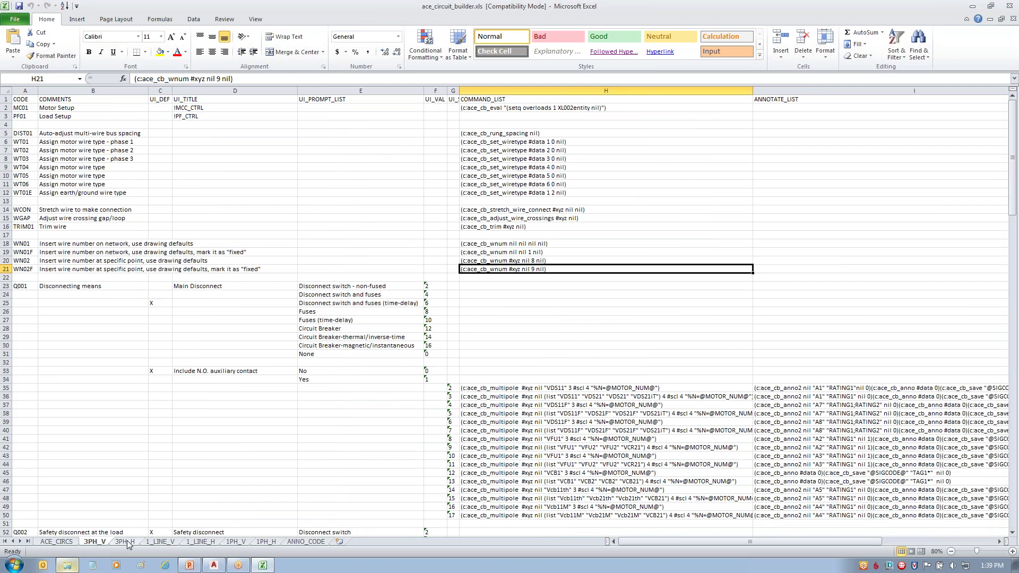
left_click(128, 541)
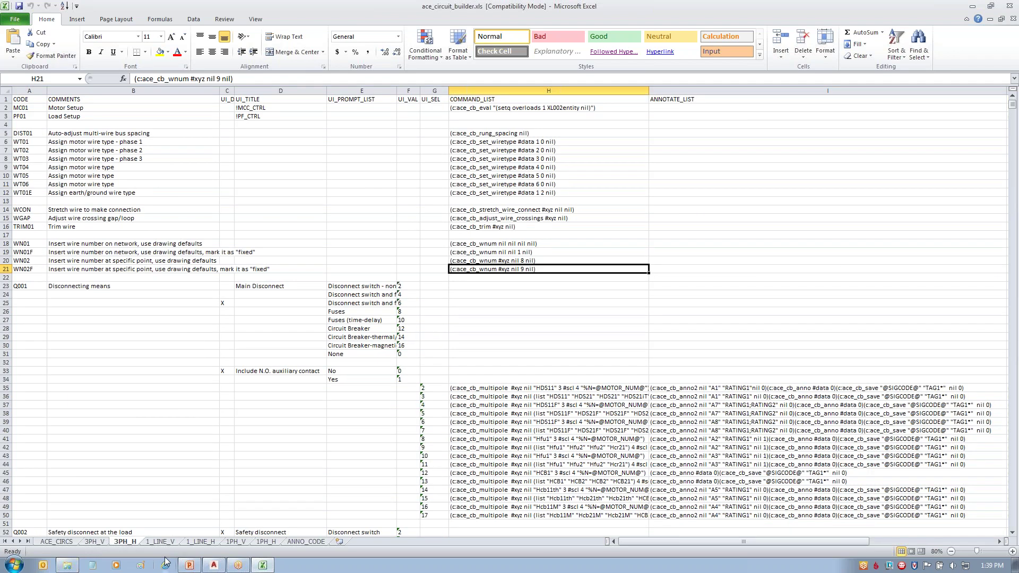
left_click(236, 543)
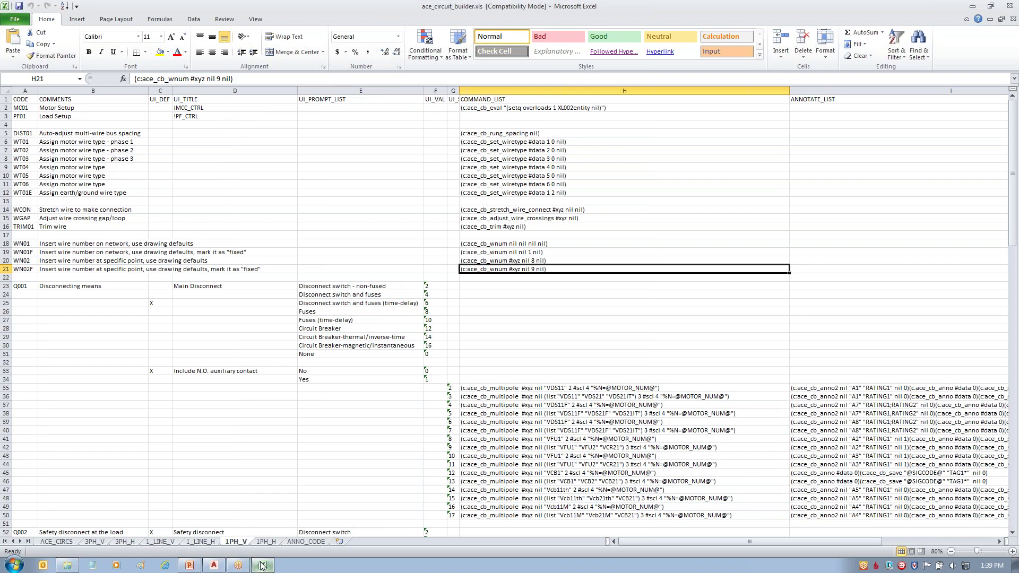
left_click(267, 542)
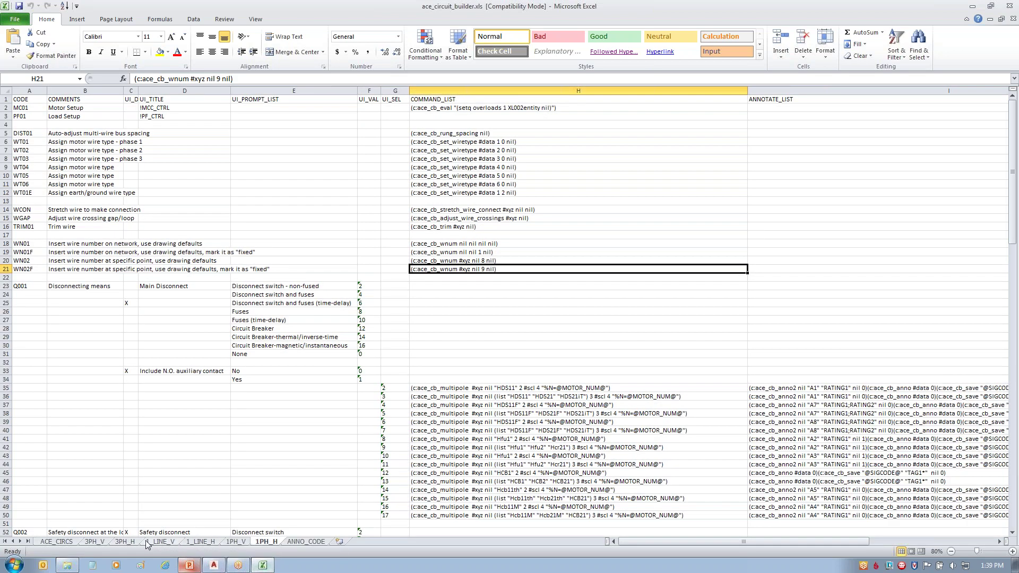
left_click(203, 543)
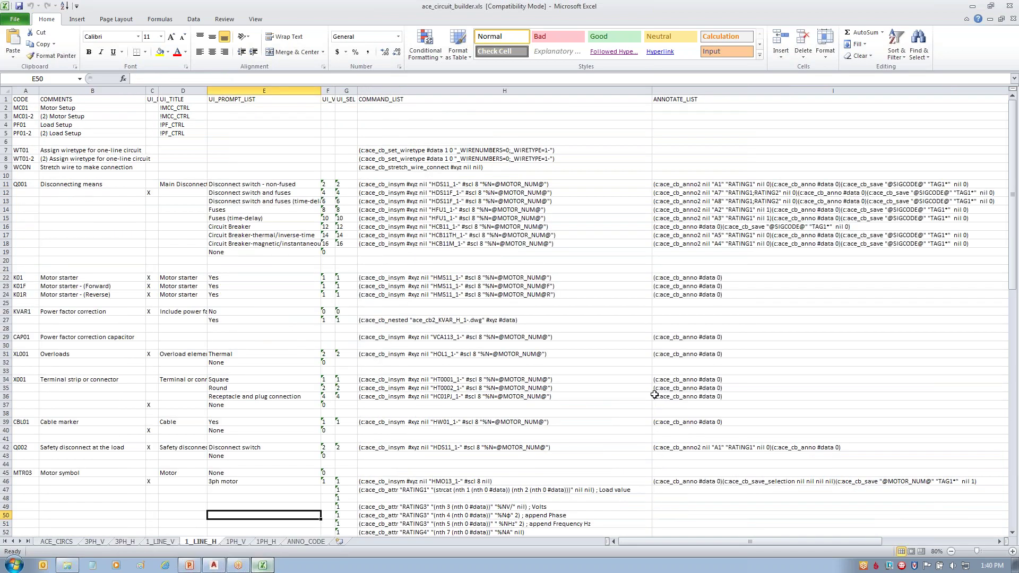
left_click(160, 542)
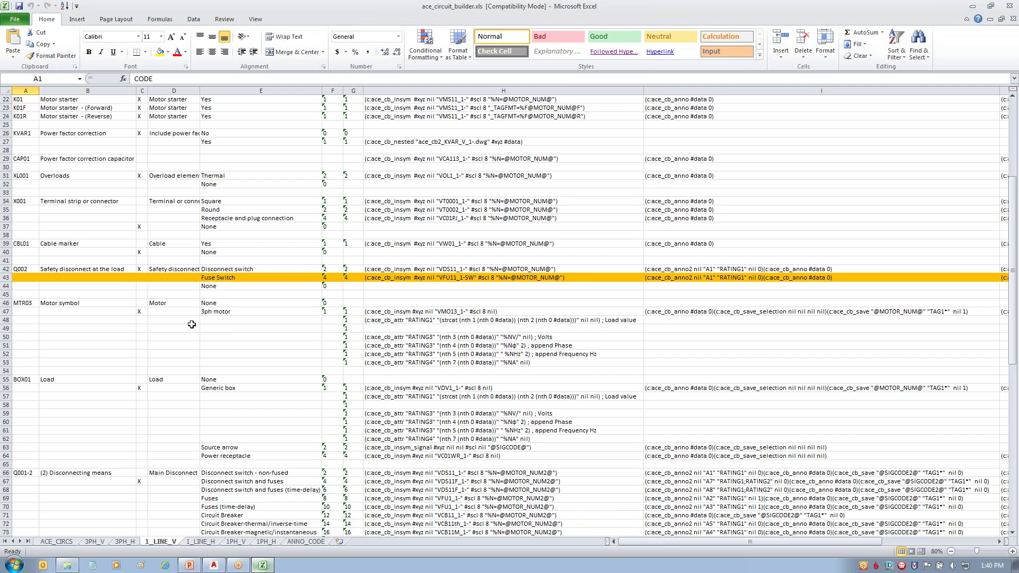
mouse_move(36, 259)
left_mouse_down()
mouse_move(142, 276)
mouse_move(58, 305)
mouse_move(43, 272)
mouse_move(63, 251)
left_mouse_up()
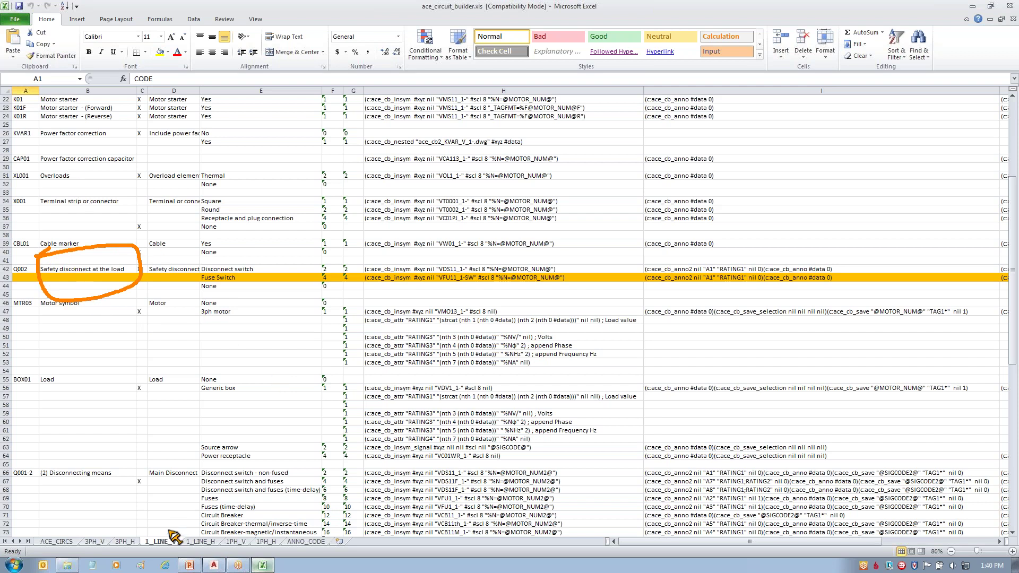
mouse_move(175, 534)
left_mouse_down()
mouse_move(183, 555)
mouse_move(167, 533)
mouse_move(211, 372)
left_mouse_up()
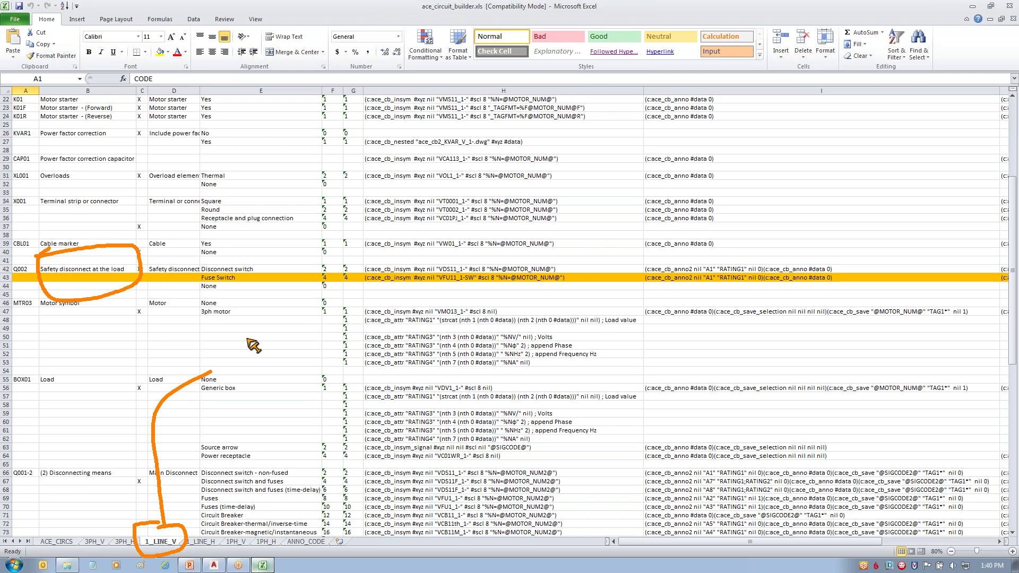
key("Escape")
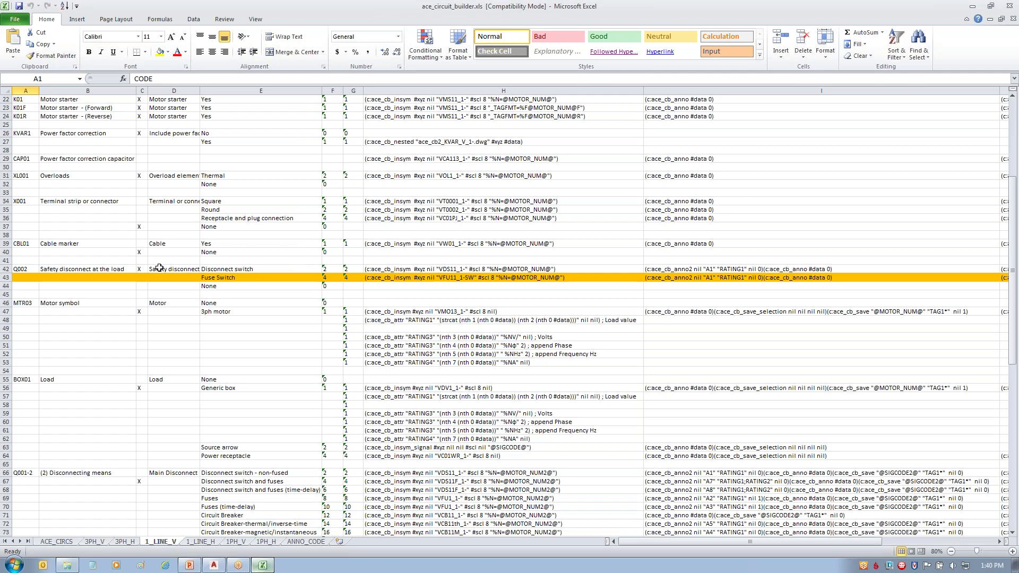
- Review the Disconnect switch row across all its columns under Q002, and compare it with the Fuse Switch row below
left_click(228, 270)
key("shift+Right")
key("shift+Right")
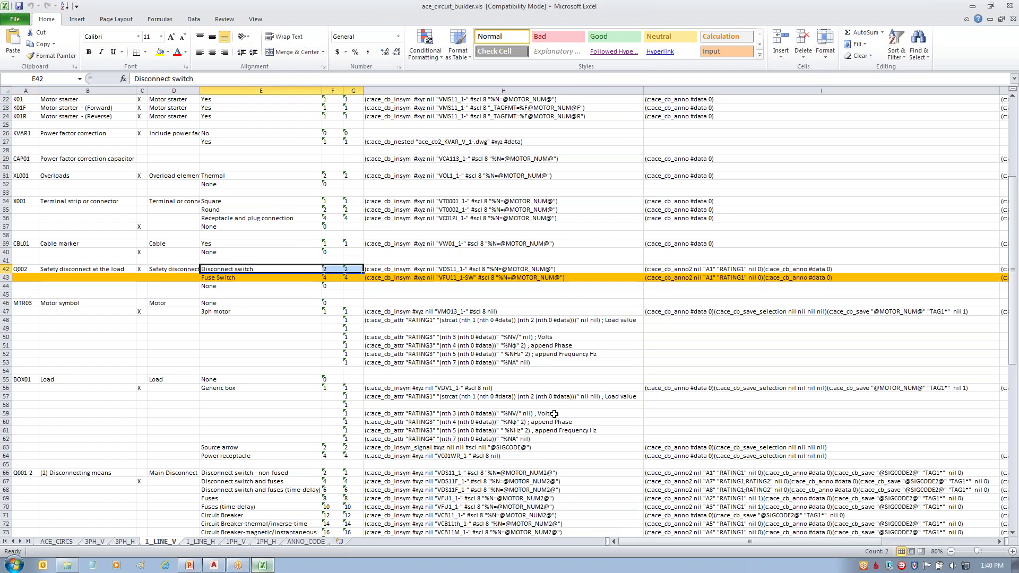
key("shift+Right")
key("shift+Right")
key("shift+Right")
key("shift+Right")
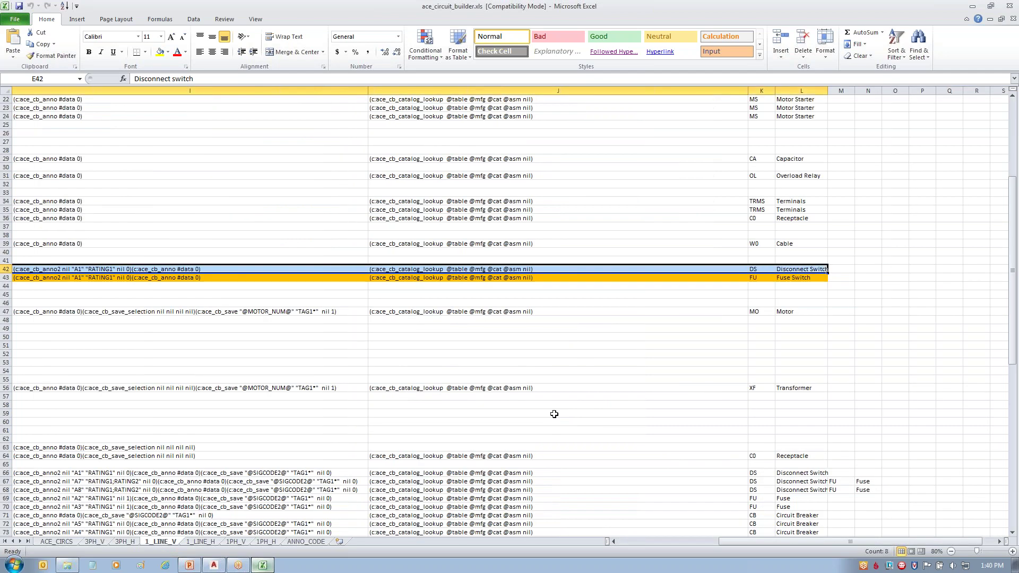
key("Down")
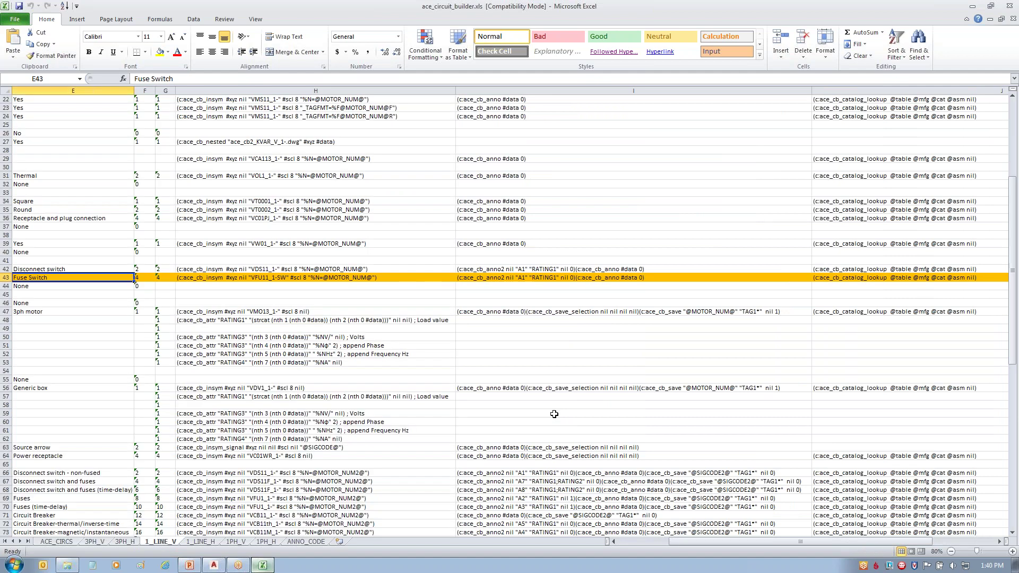
key("Left")
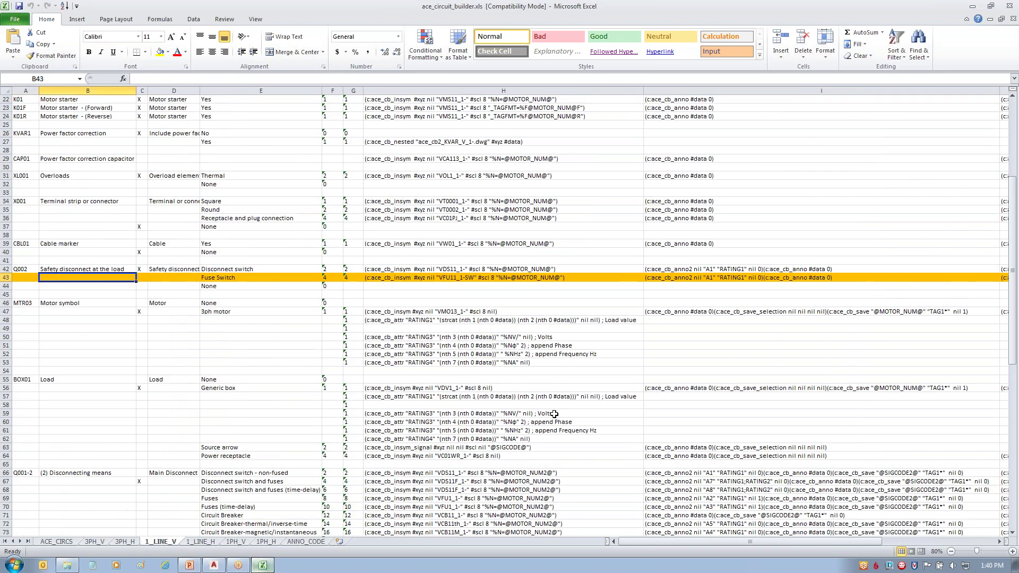
key("Right")
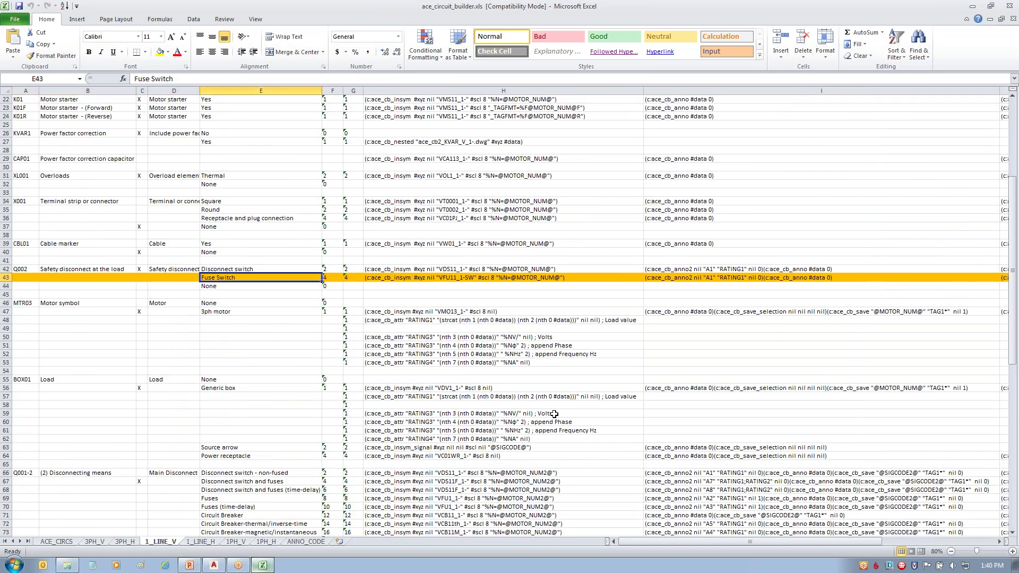
left_click(229, 272)
left_click(236, 277)
mouse_move(312, 269)
left_mouse_down()
mouse_move(364, 264)
mouse_move(308, 295)
mouse_move(340, 266)
left_mouse_up()
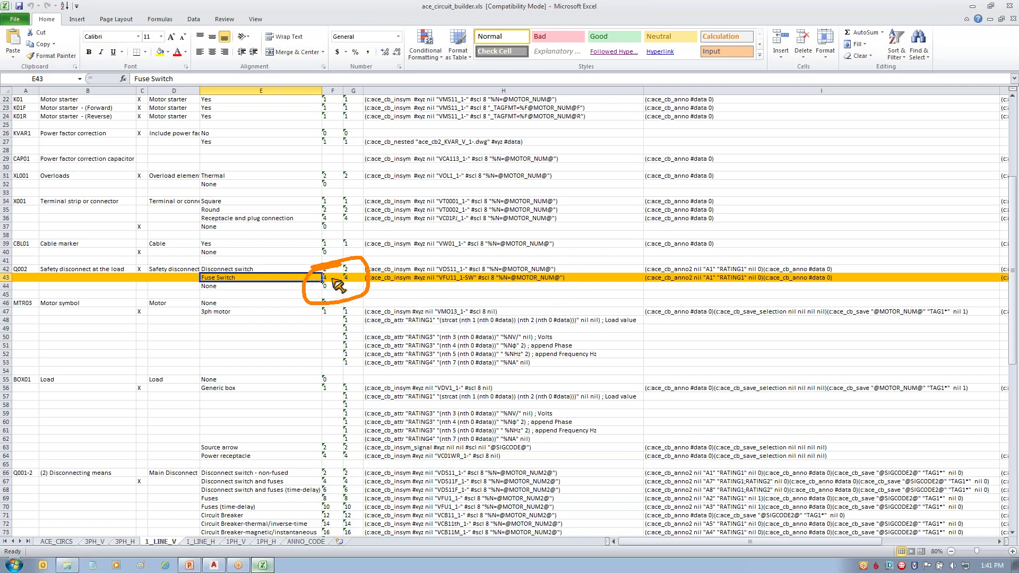
mouse_move(340, 187)
left_mouse_down()
mouse_move(326, 239)
mouse_move(368, 183)
left_mouse_up()
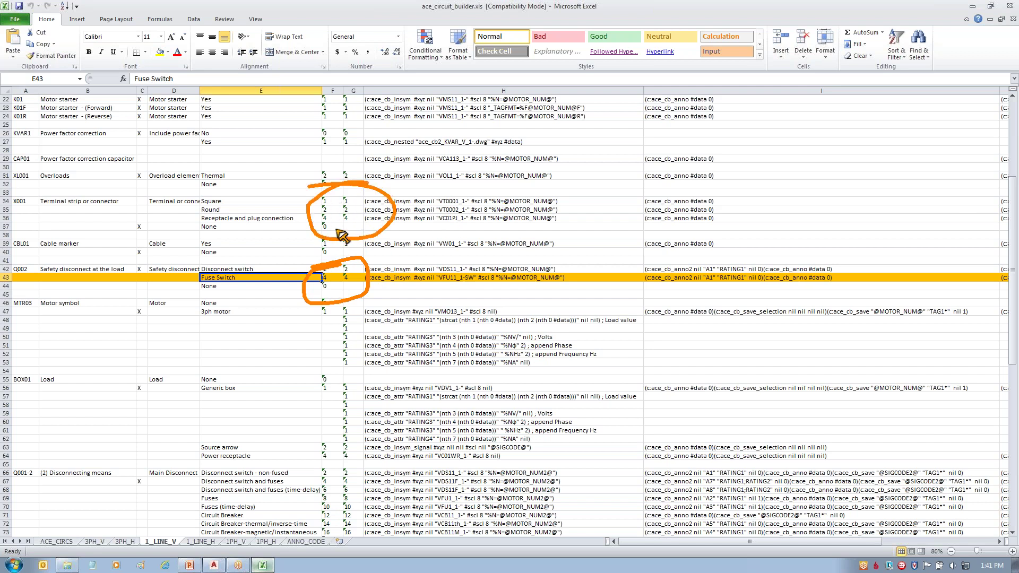
key("Escape")
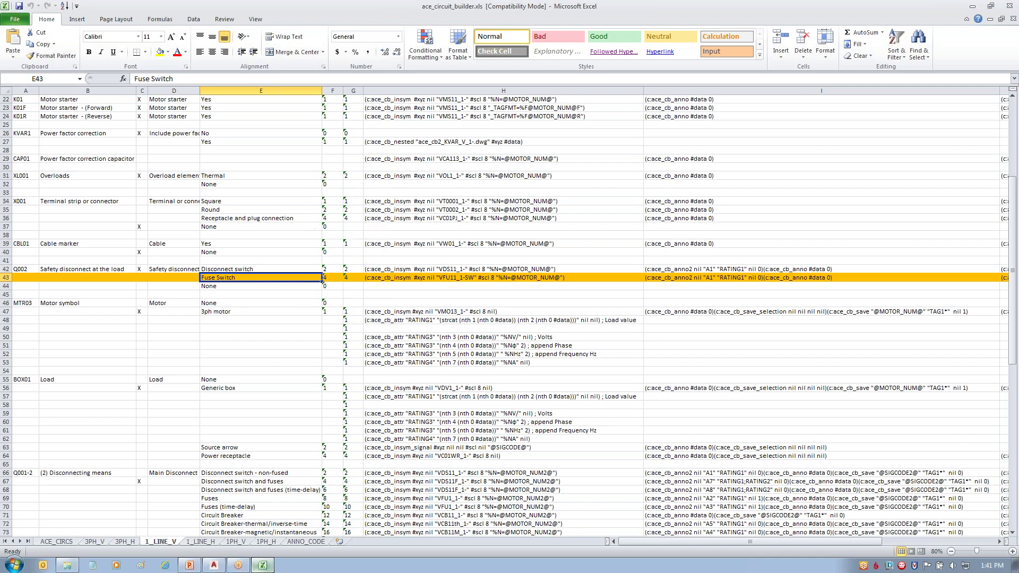
- Compare the selection codes of the Fuse Switch row with those of its neighbouring rows and the Receptacle and plug connection row
left_click(328, 269)
left_click(328, 286)
left_click(332, 278)
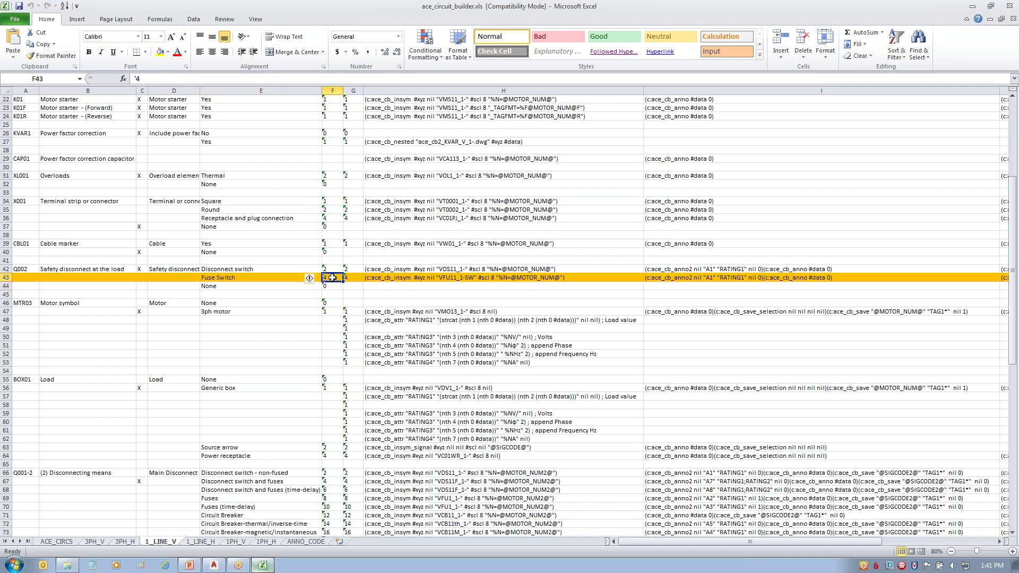
left_click(333, 219)
left_click(355, 220)
left_click(350, 276)
left_click(332, 278)
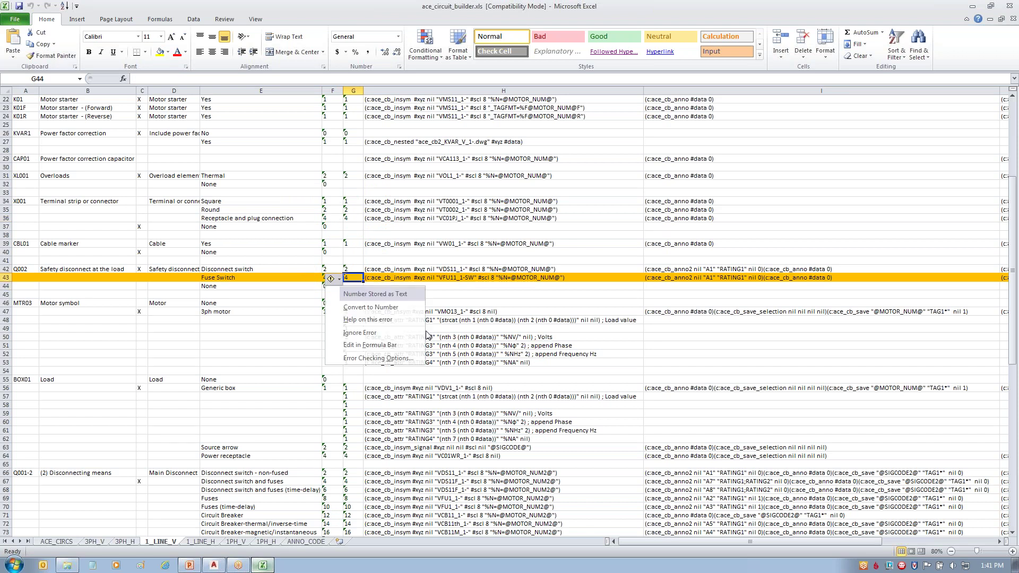
left_click(462, 291)
left_click(395, 300)
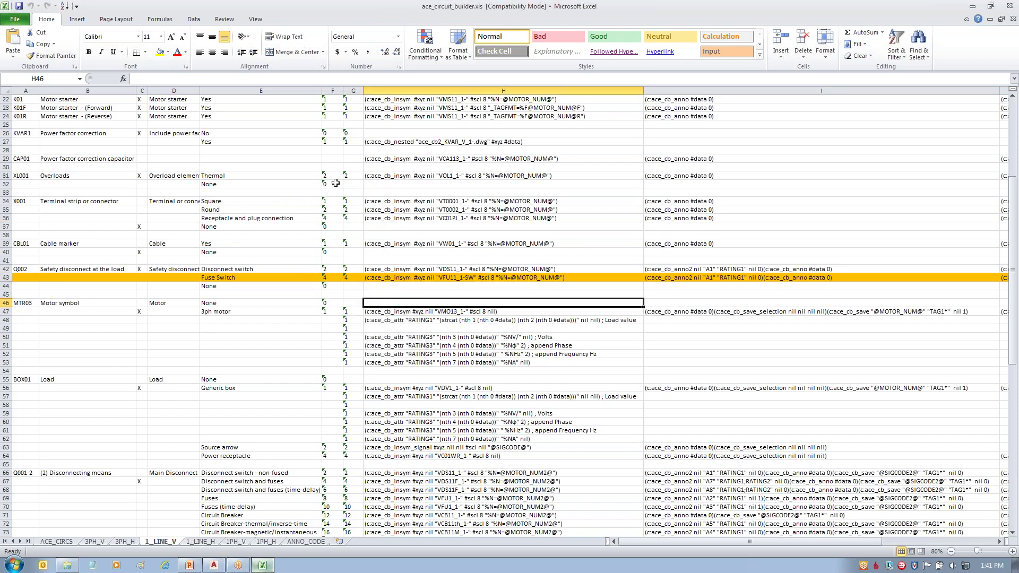
- Check the UI_VAL and UI_SEL column headings, and examine the Fuse Switch row's values in both columns
scroll(352, 142, "up", 3)
scroll(352, 142, "up", 4)
left_click(333, 99)
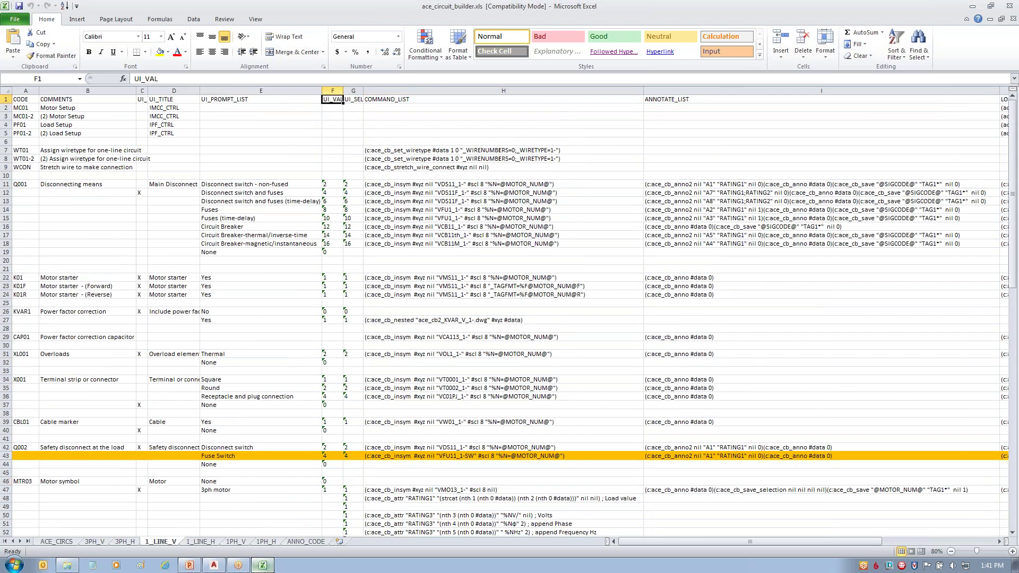
left_click(353, 100)
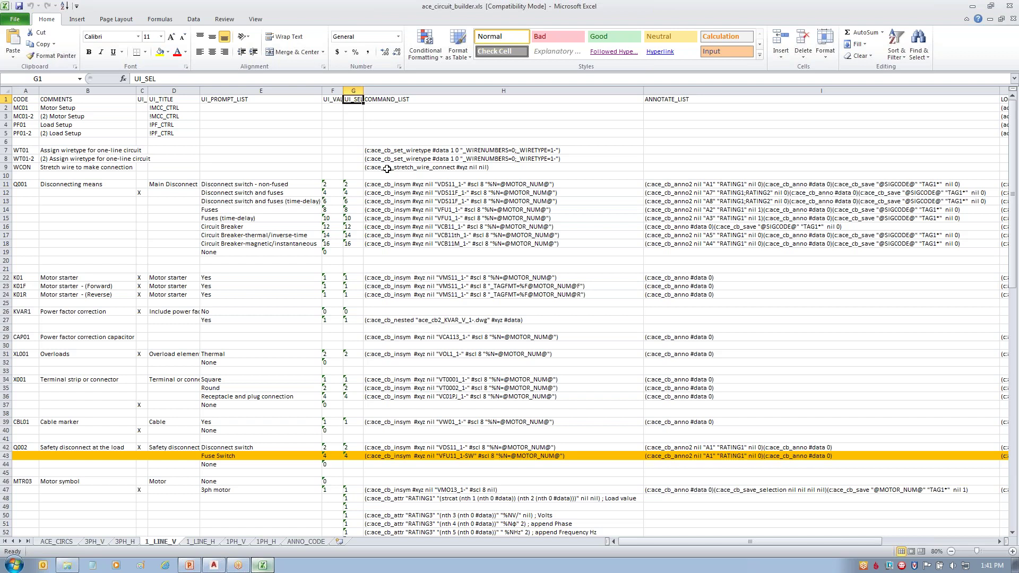
scroll(378, 270, "down", 4)
scroll(374, 313, "down", 1)
left_click(330, 328)
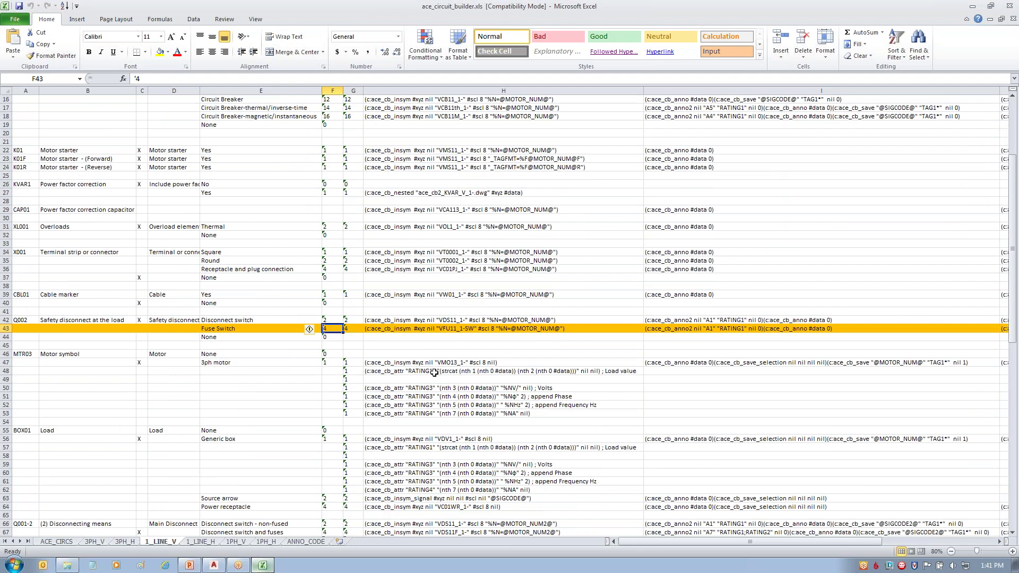
left_click(357, 330)
left_click(335, 330)
left_click(373, 345)
- Examine the 3ph motor entry's UI_VAL cell and the repeated UI_SEL cells for its attribute commands down to row 53
scroll(321, 344, "down", 1)
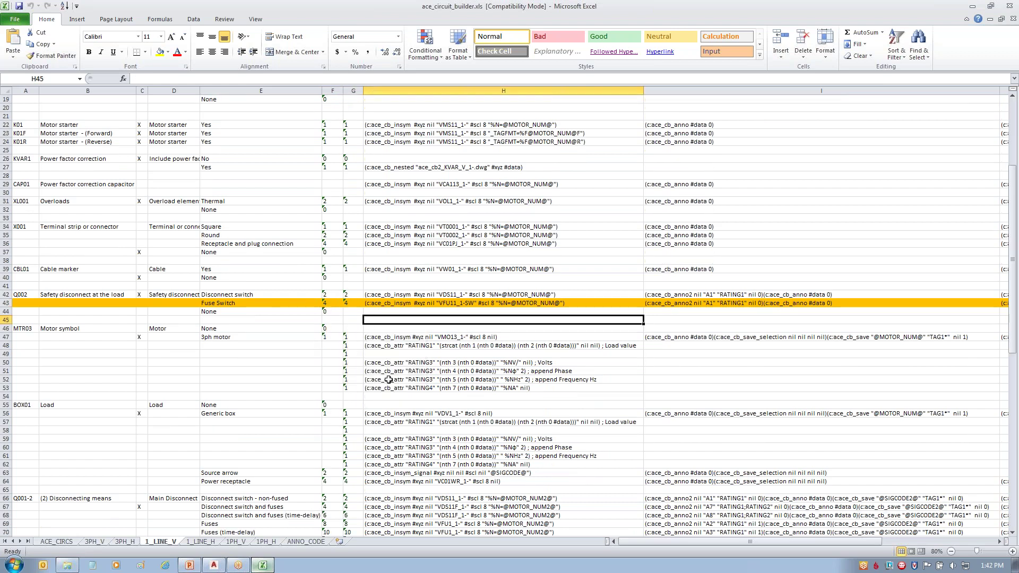
scroll(346, 325, "up", 5)
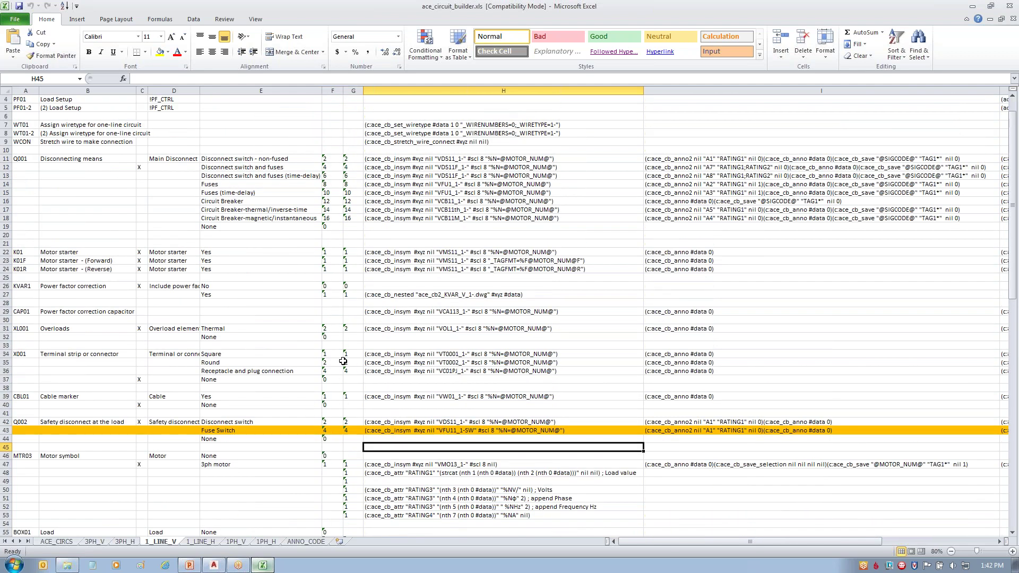
scroll(380, 321, "down", 4)
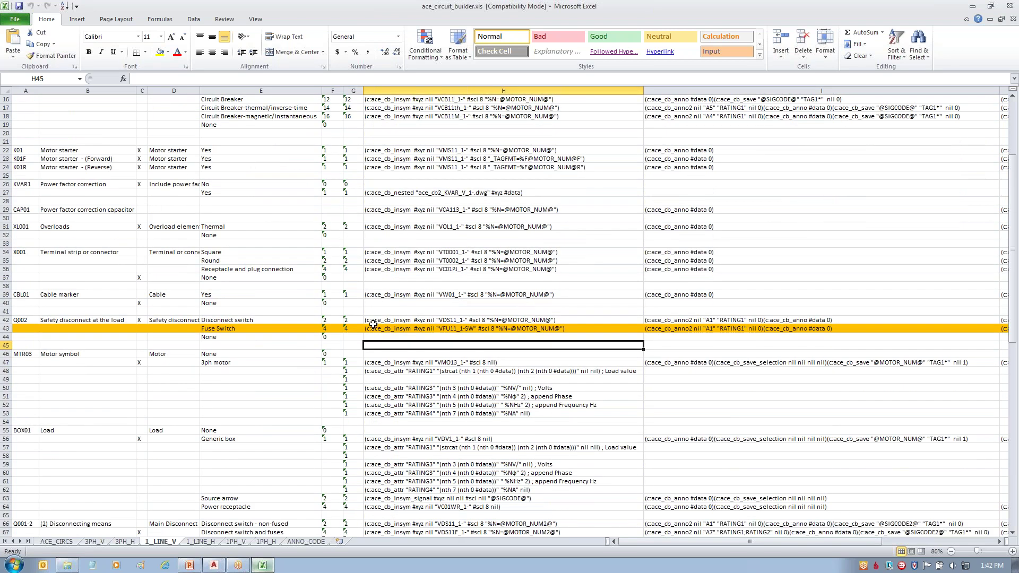
left_click(350, 363)
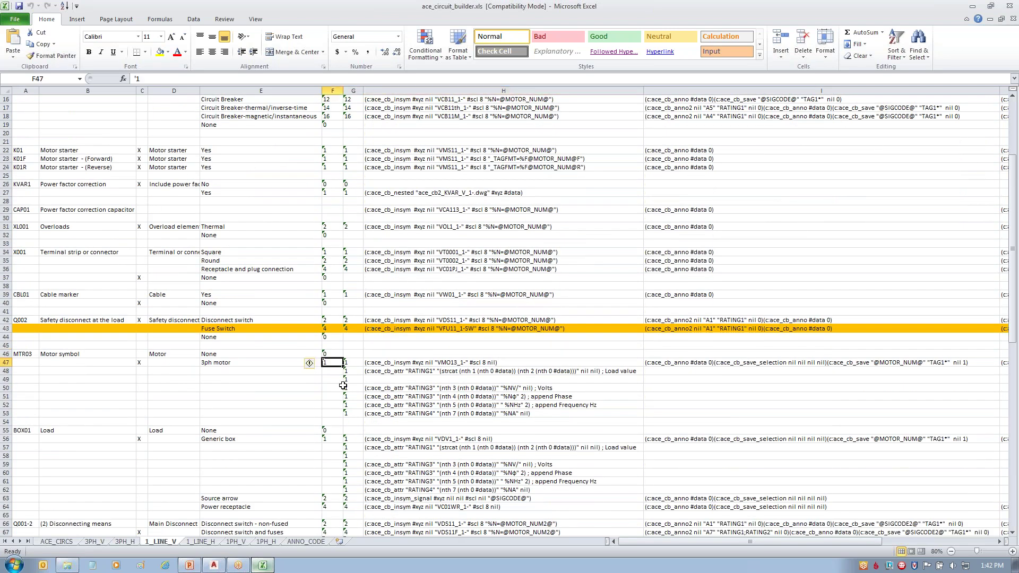
key("Down")
key("Down")
key("Down")
key("Down")
key("Down")
key("Down")
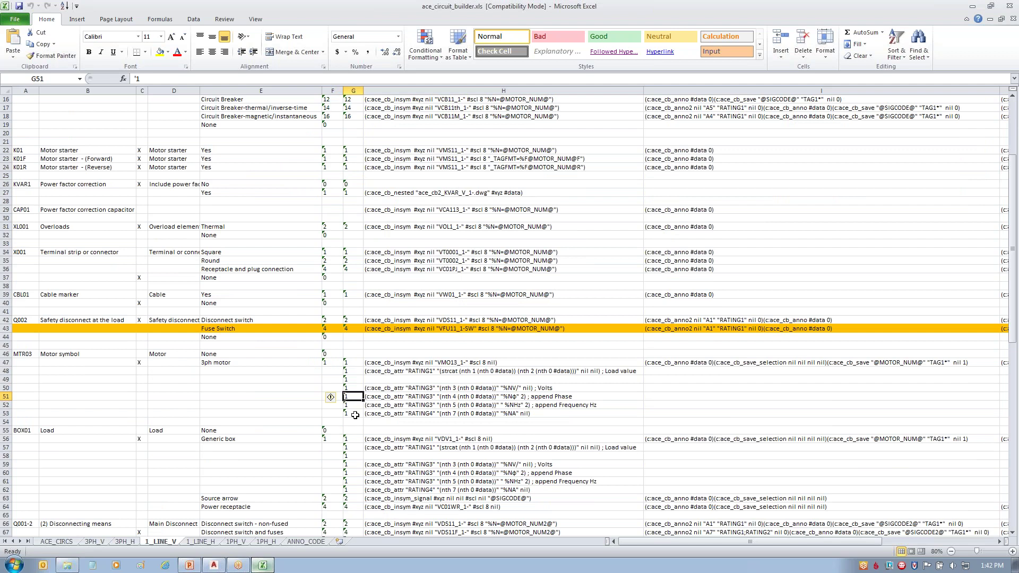
- Check the UI_SEL value for Disconnect switch and fuses under Q001, and compare it with the Fuse Switch row's value
scroll(421, 369, "up", 2)
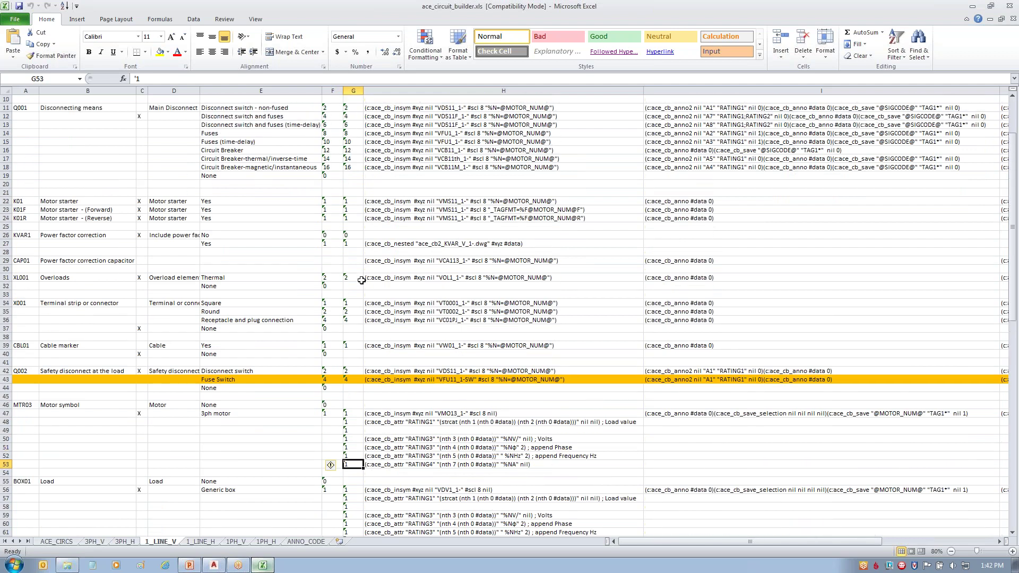
scroll(361, 281, "up", 2)
left_click(351, 165)
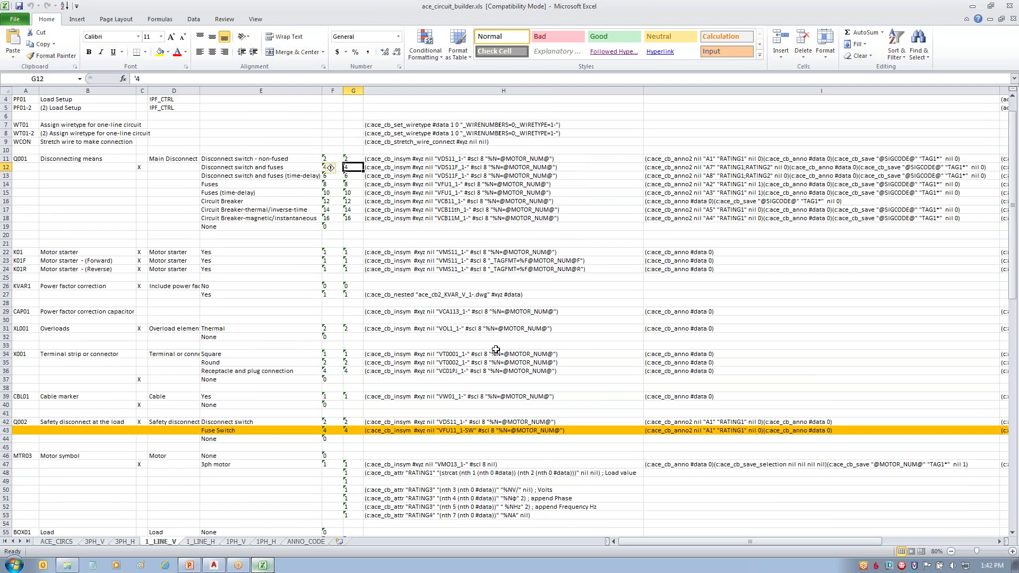
scroll(309, 392, "down", 1)
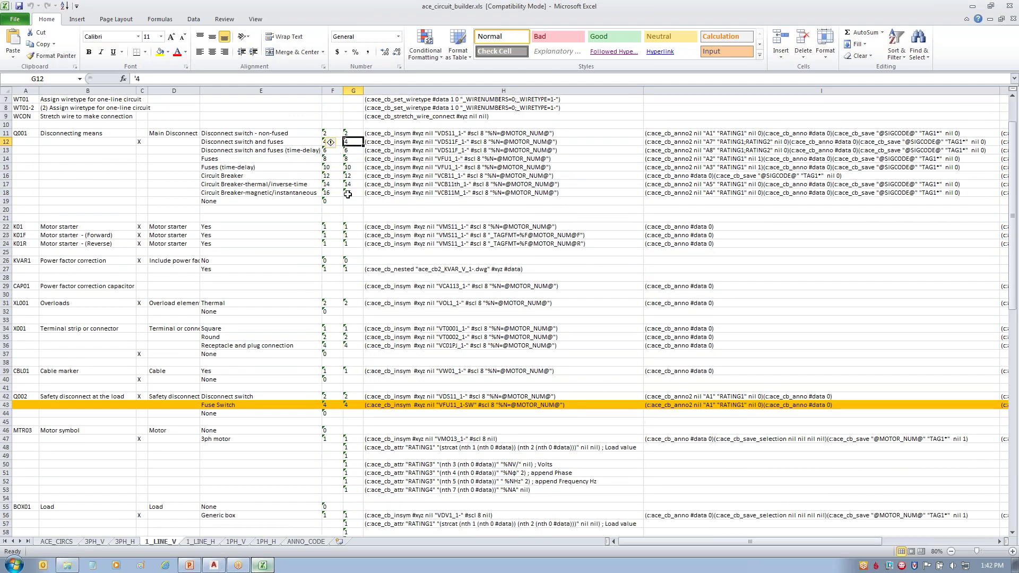
scroll(347, 195, "down", 2)
left_click(349, 354)
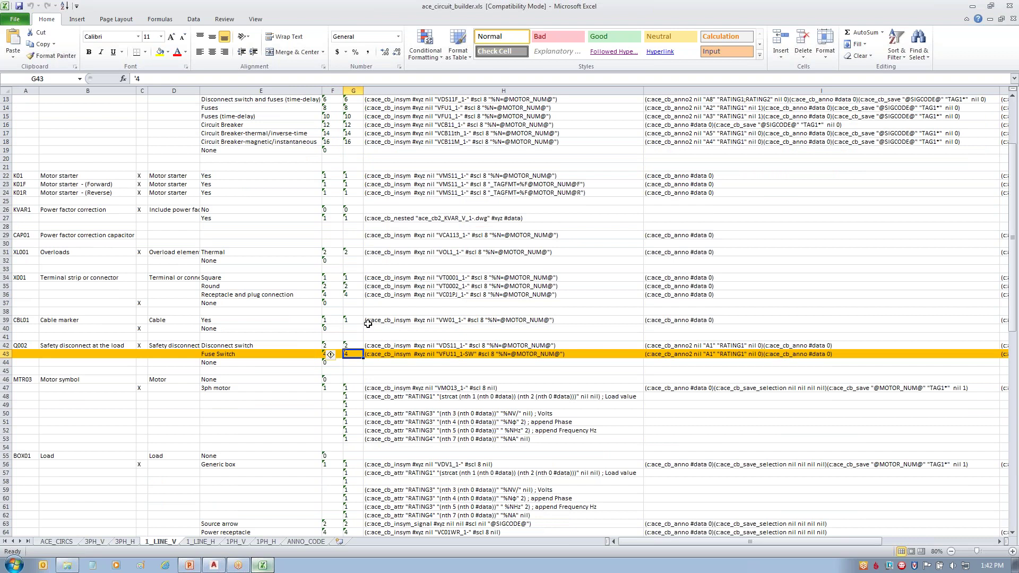
- Examine the Fuse Switch row's symbol insertion command and compare its block name with the Disconnect switch row's
left_click(472, 362)
scroll(484, 364, "down", 1)
scroll(485, 363, "down", 2)
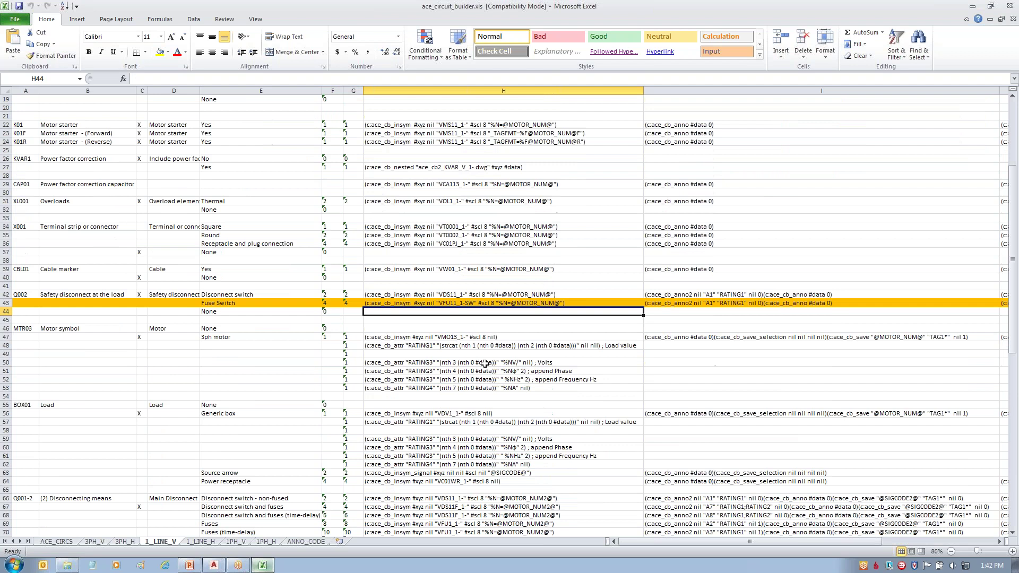
scroll(467, 309, "up", 1)
left_click(438, 303)
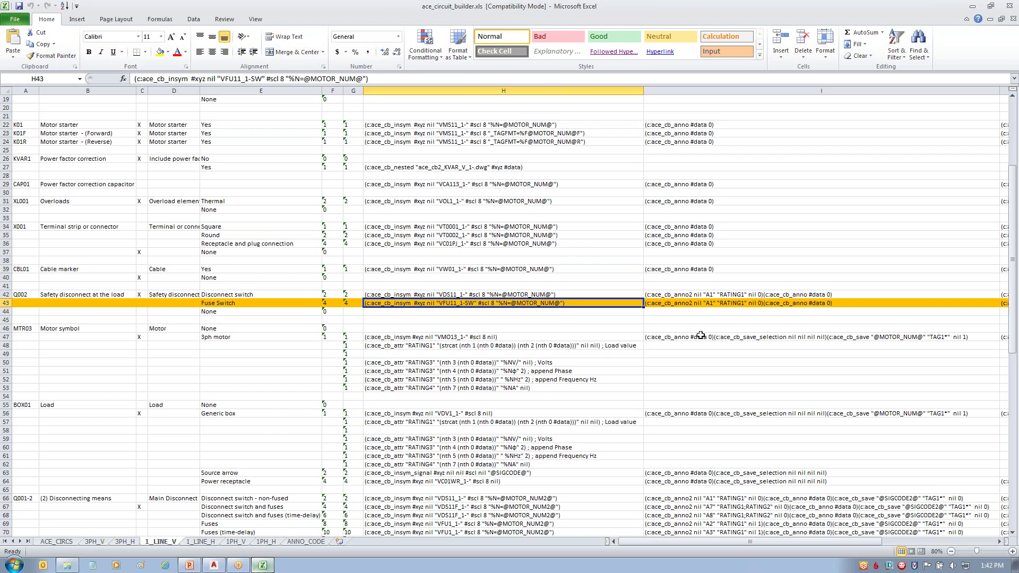
key("F2")
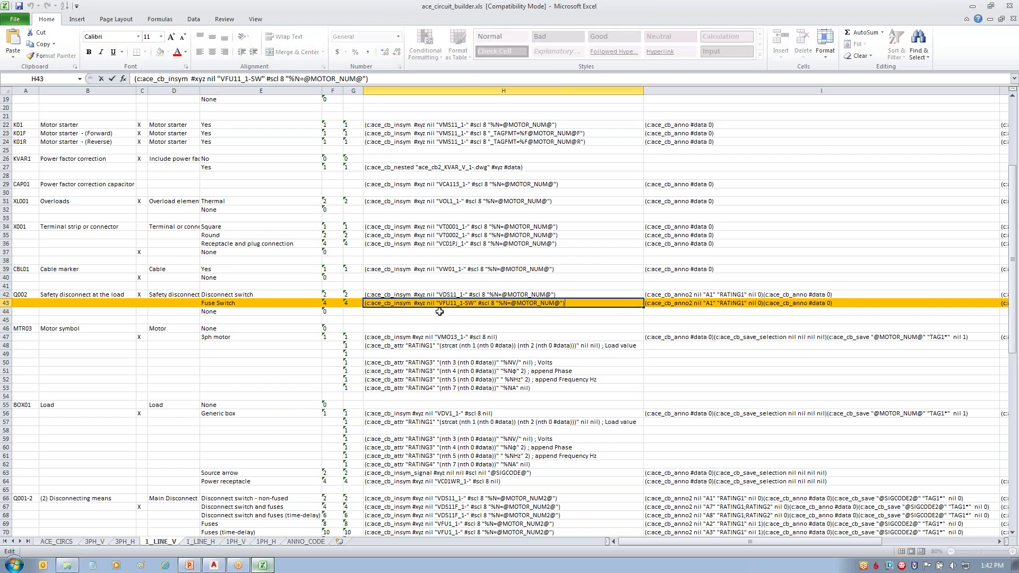
mouse_move(434, 290)
left_mouse_down()
mouse_move(432, 310)
mouse_move(480, 315)
mouse_move(479, 290)
mouse_move(433, 290)
mouse_move(601, 346)
left_mouse_up()
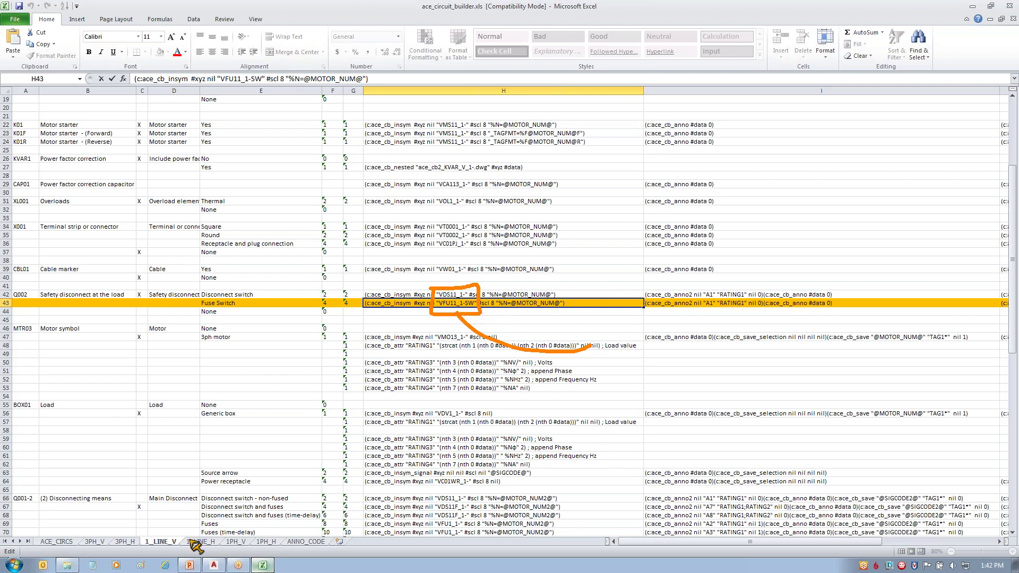
key("Escape")
- Check the Company Data Library folder for the fuse switch symbol drawing, and return to the spreadsheet
left_click(70, 566)
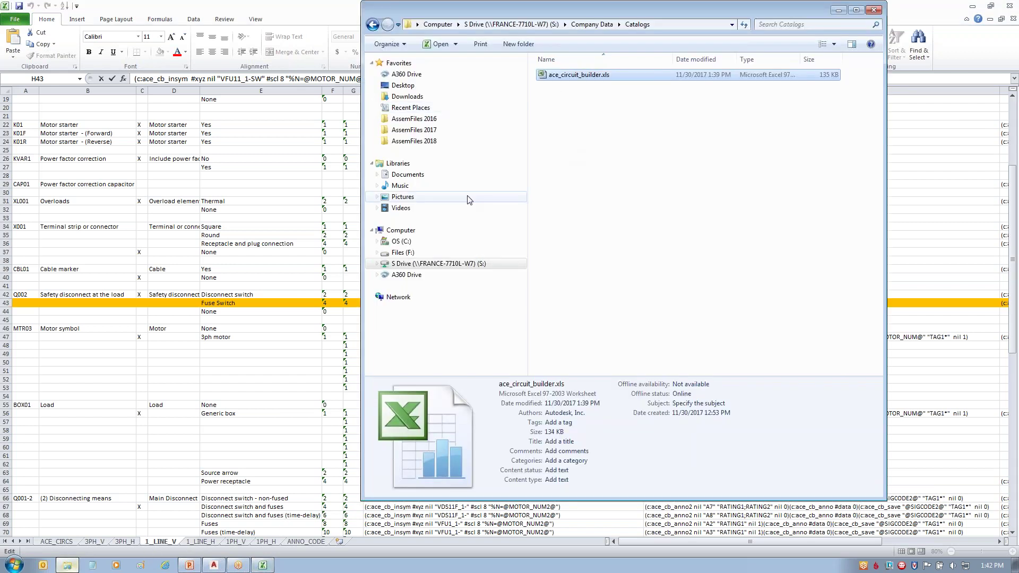
left_click(373, 24)
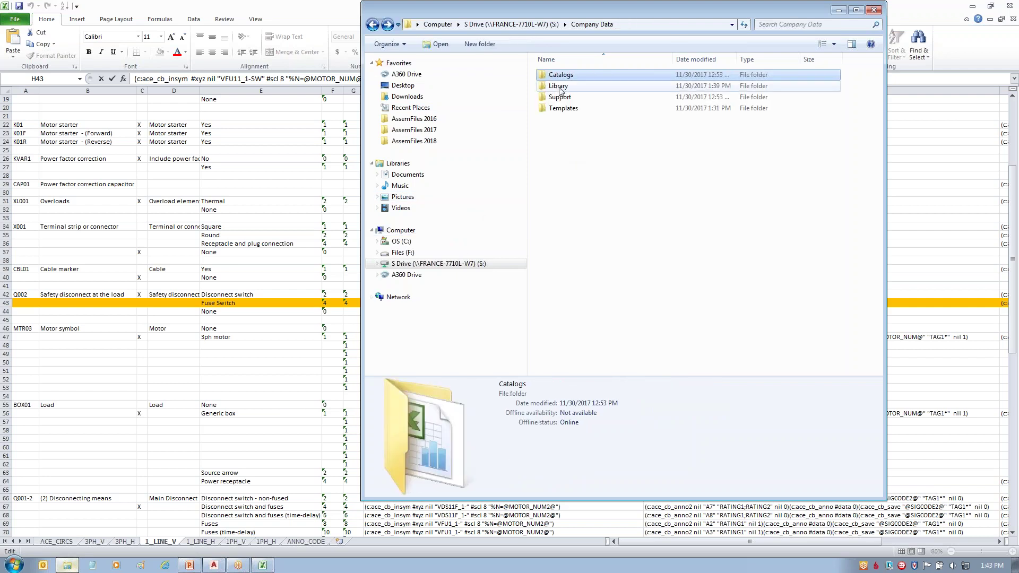
double_click(560, 86)
left_click(307, 299)
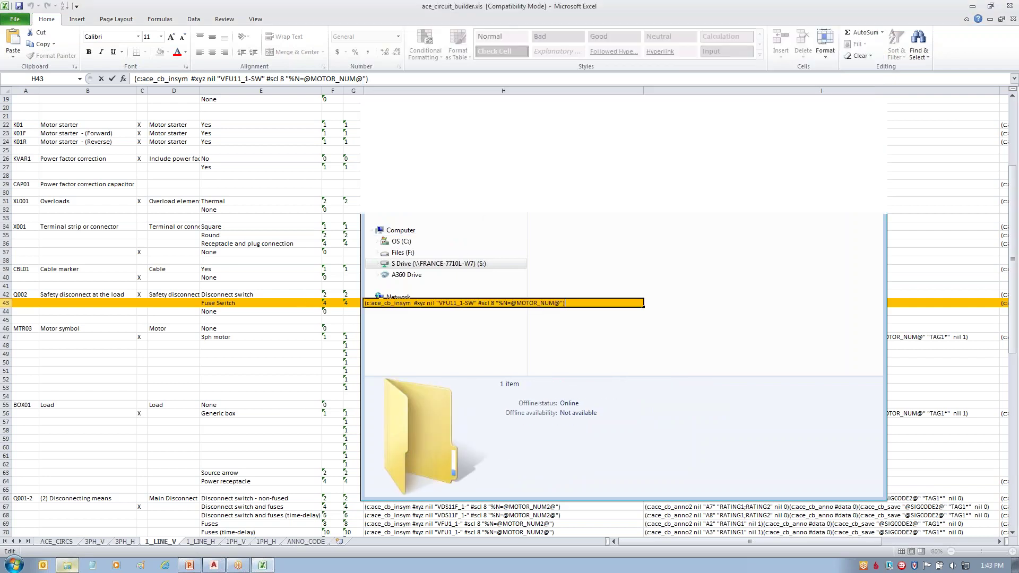
key("Escape")
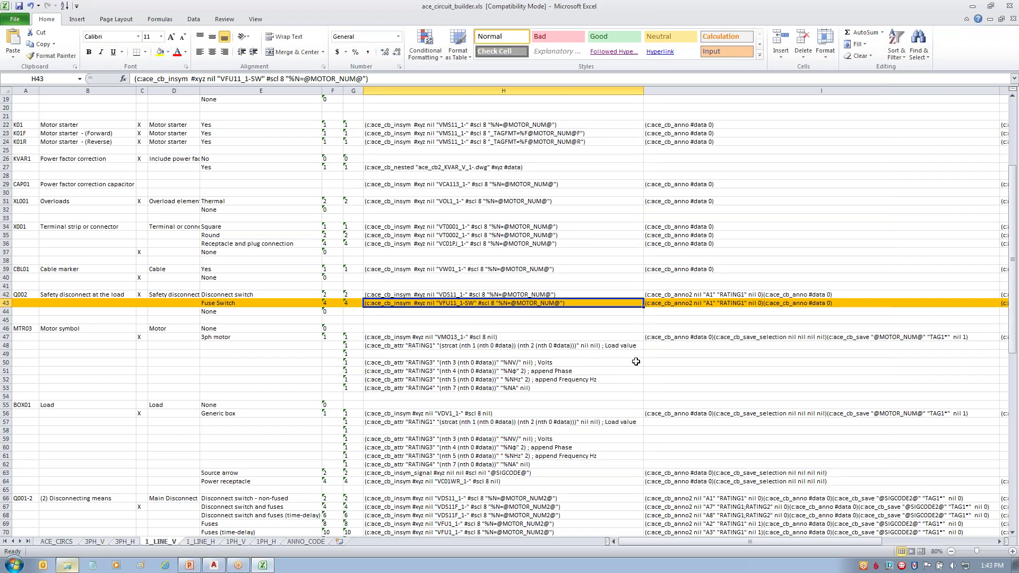
- Examine the Fuse Switch row's annotation and catalog lookup commands, along with its table code and description cells
key("Right")
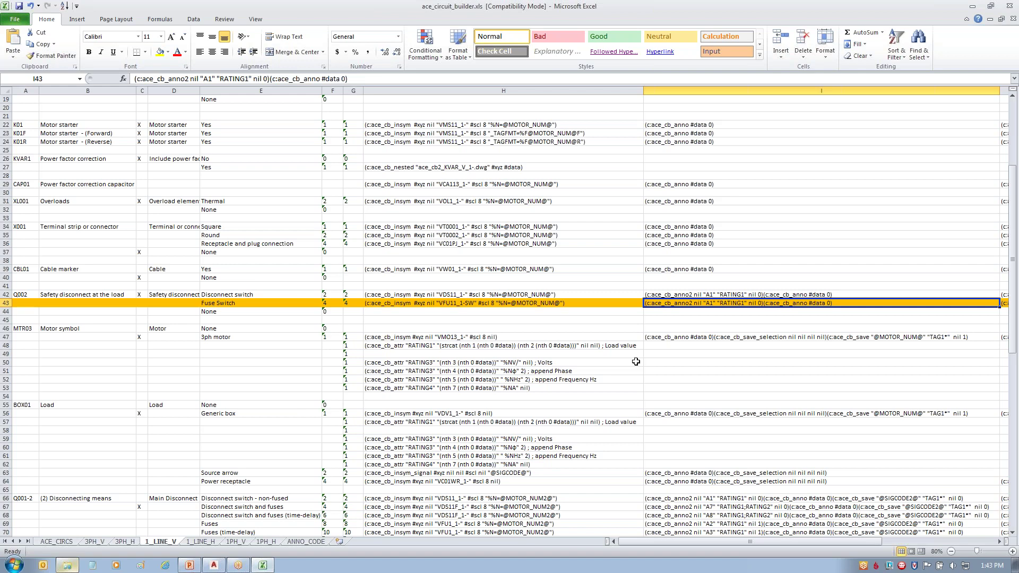
key("Right")
key("Right")
key("Right")
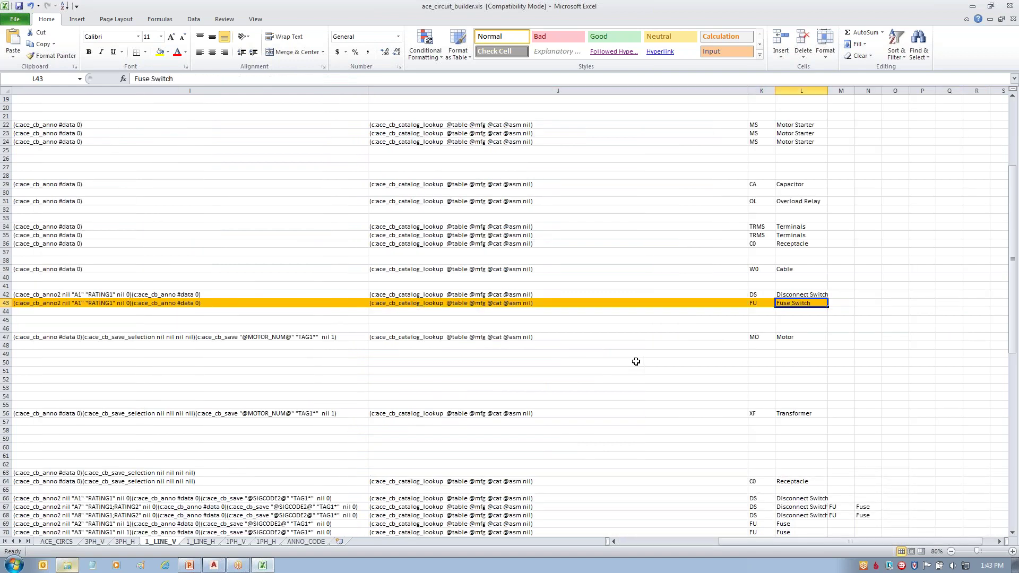
key("Left")
key("Right")
key("Left")
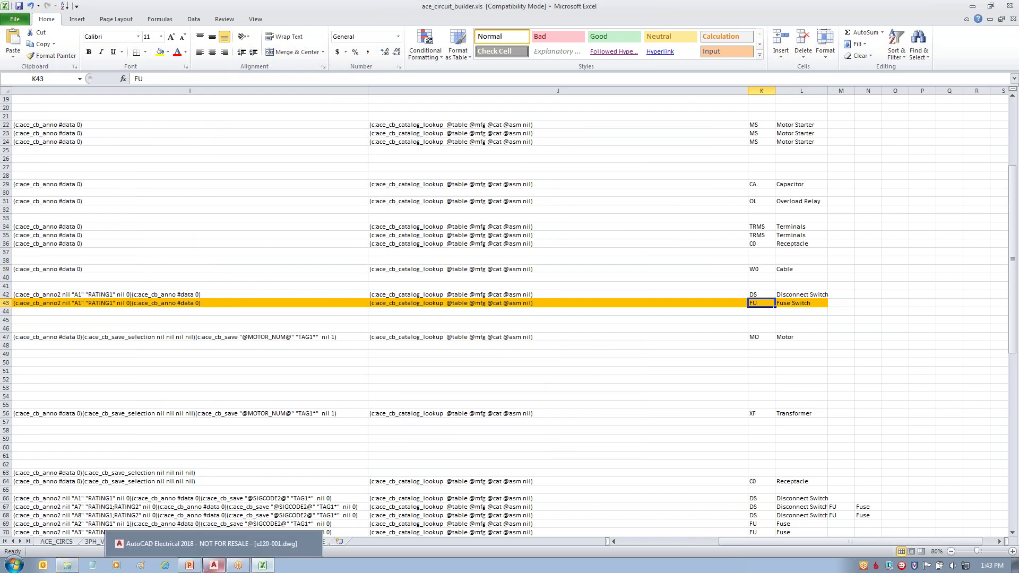
- Close the circuit builder workbook without saving changes and switch to the e120-001 drawing in AutoCAD Electrical
left_click(642, 542)
left_click(258, 311)
left_click(306, 295)
left_click(269, 303)
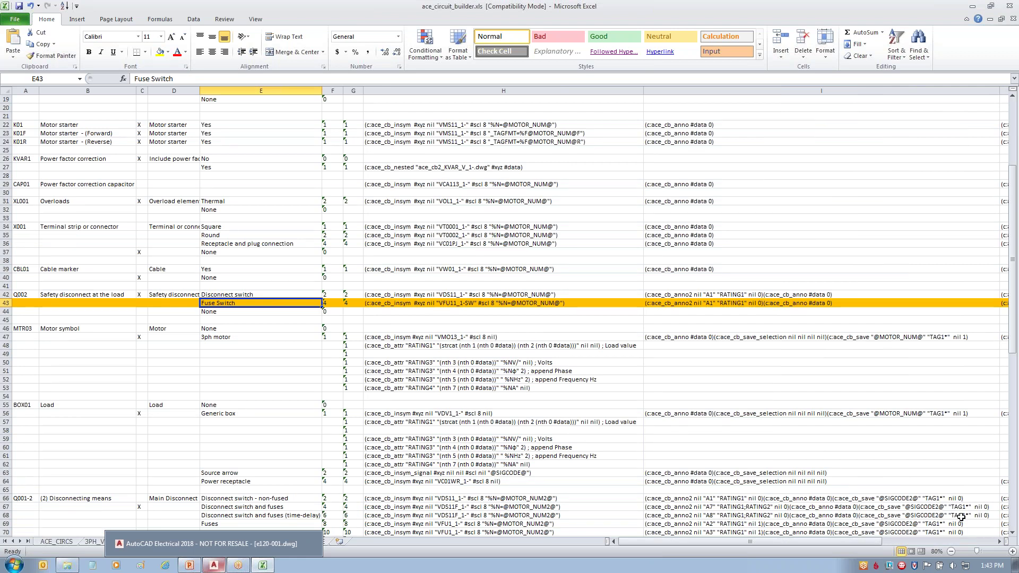
left_click(1009, 6)
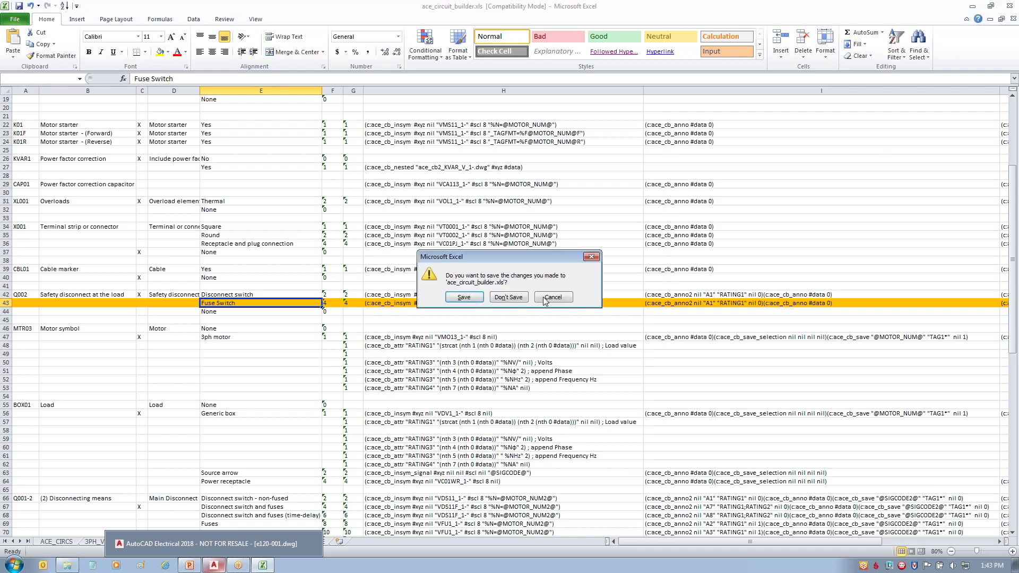
left_click(509, 297)
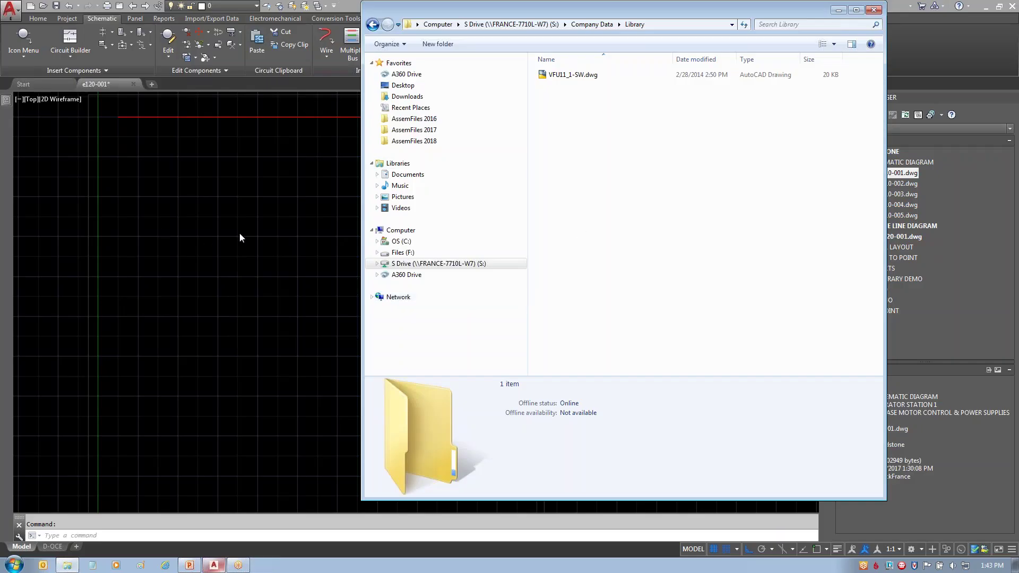
left_click(277, 249)
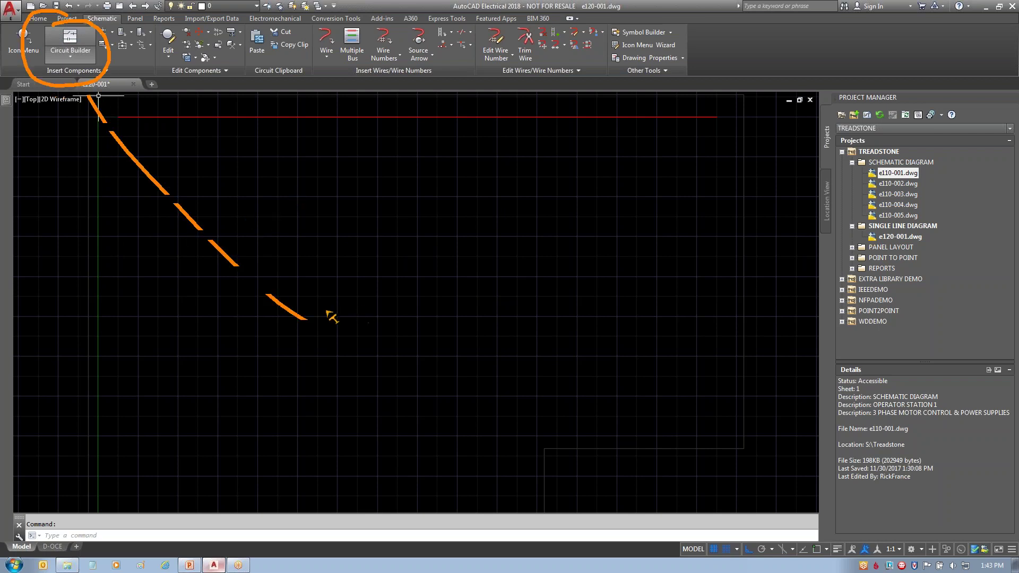
- Start configuring a One-line Motor Circuit of type Vertical - FVNR - non reversing, placed near the left end of the horizontal bus
left_click(70, 41)
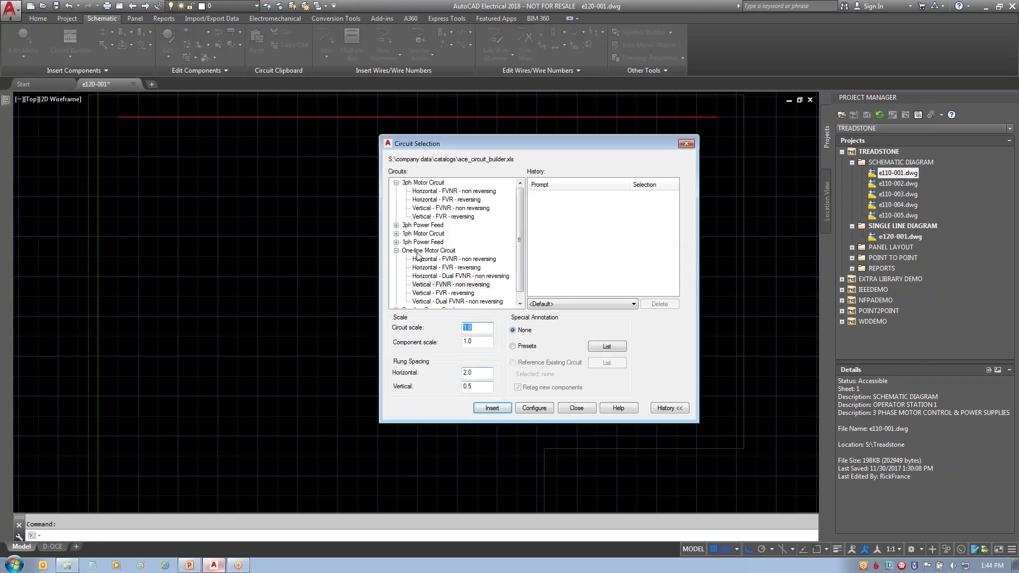
left_click(396, 250)
left_click(396, 183)
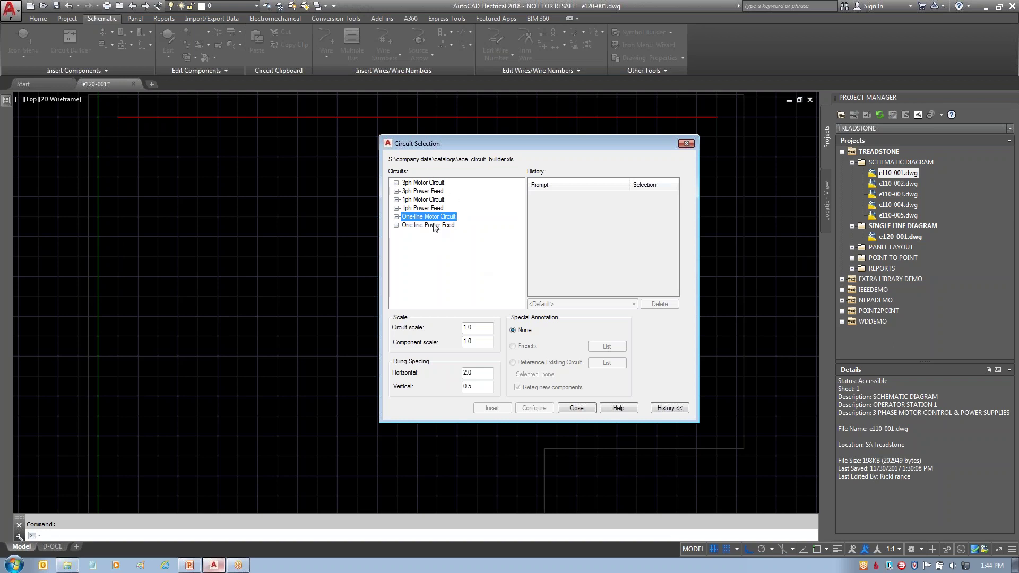
left_click(396, 217)
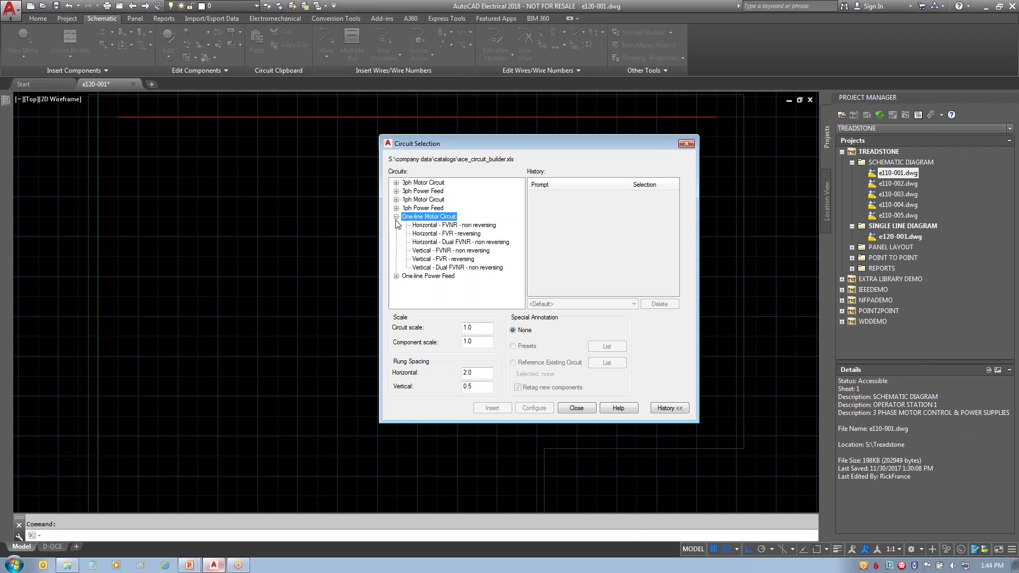
left_click(453, 252)
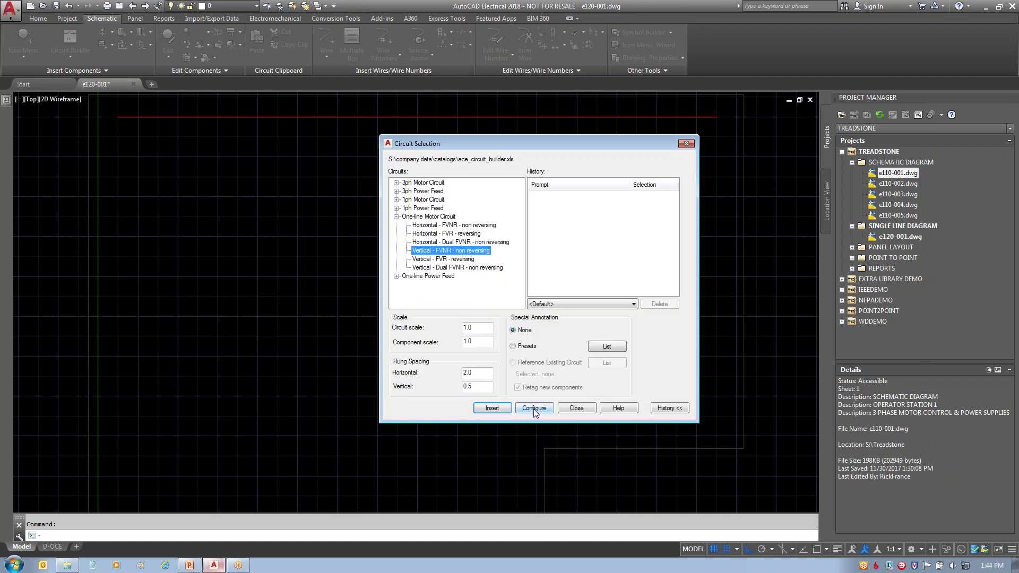
key("Return")
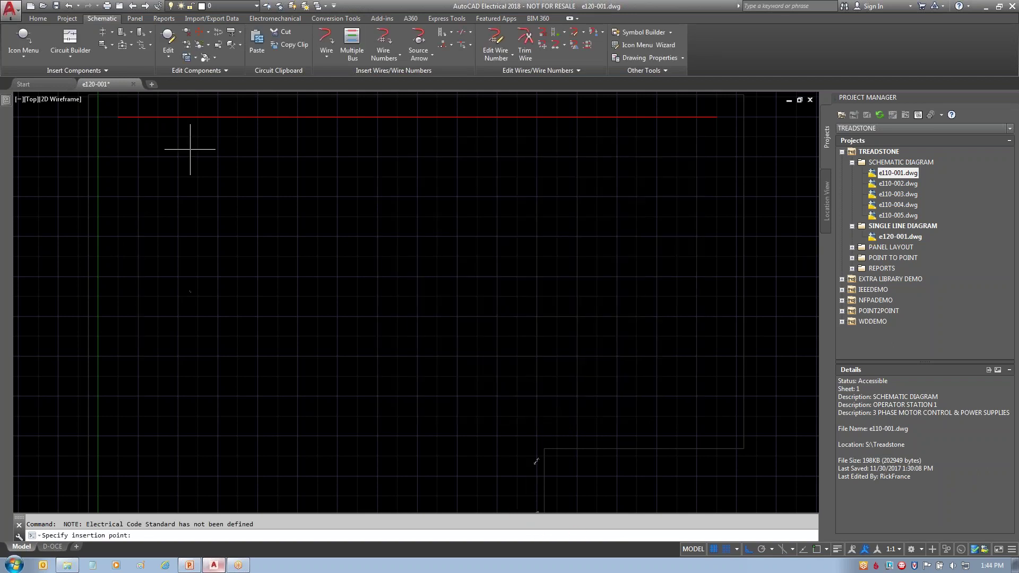
left_click(178, 117)
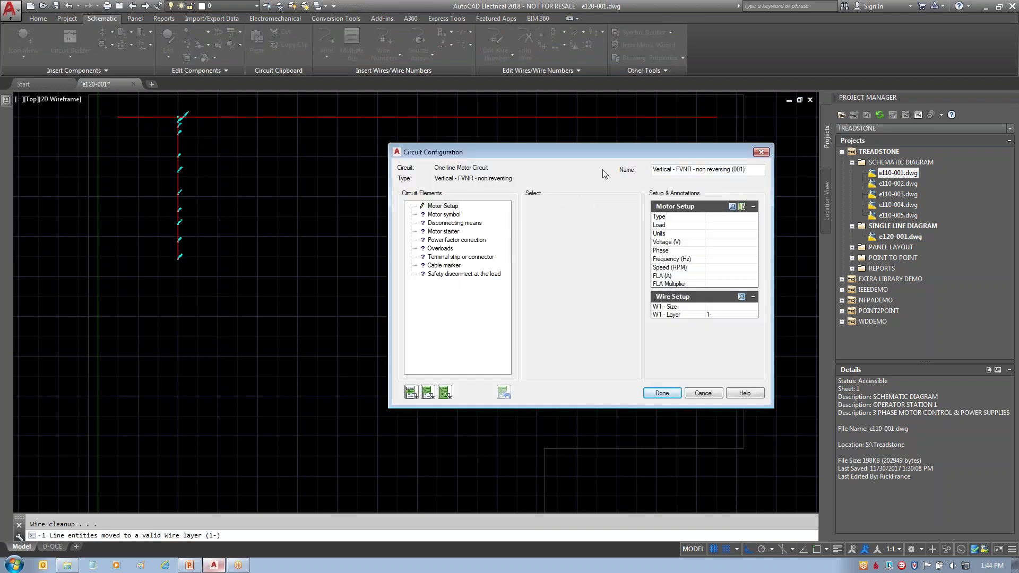
- Name the circuit Air Fan Motor in its configuration
left_click_drag(603, 151, 522, 182)
left_click_drag(674, 201, 571, 201)
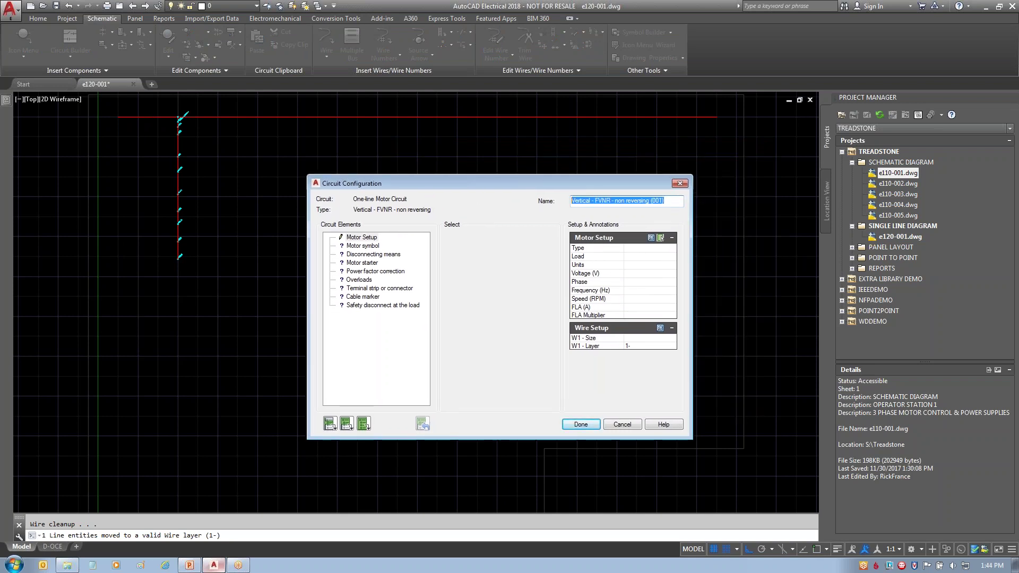
type("Air Fan Motor")
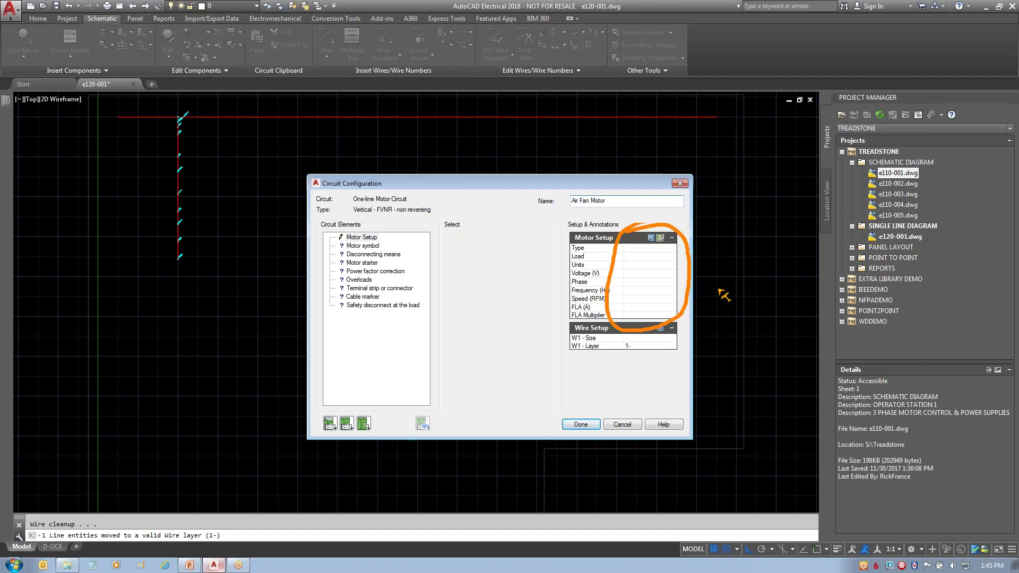
- Review the motor setup, keep the 3ph motor symbol, and set the main disconnect to Circuit Breaker-magnetic/instantaneous
left_click(368, 246)
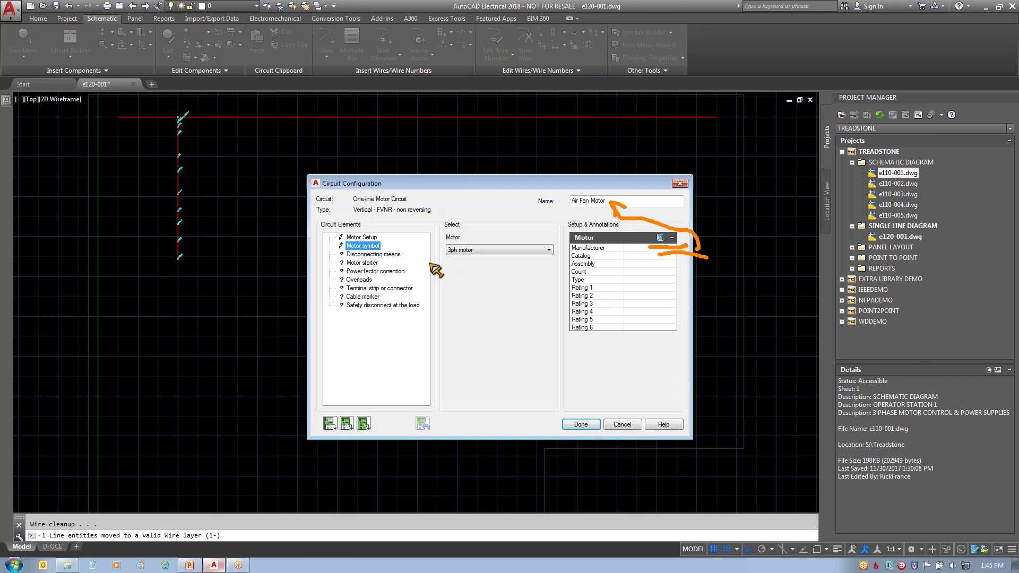
left_click(365, 238)
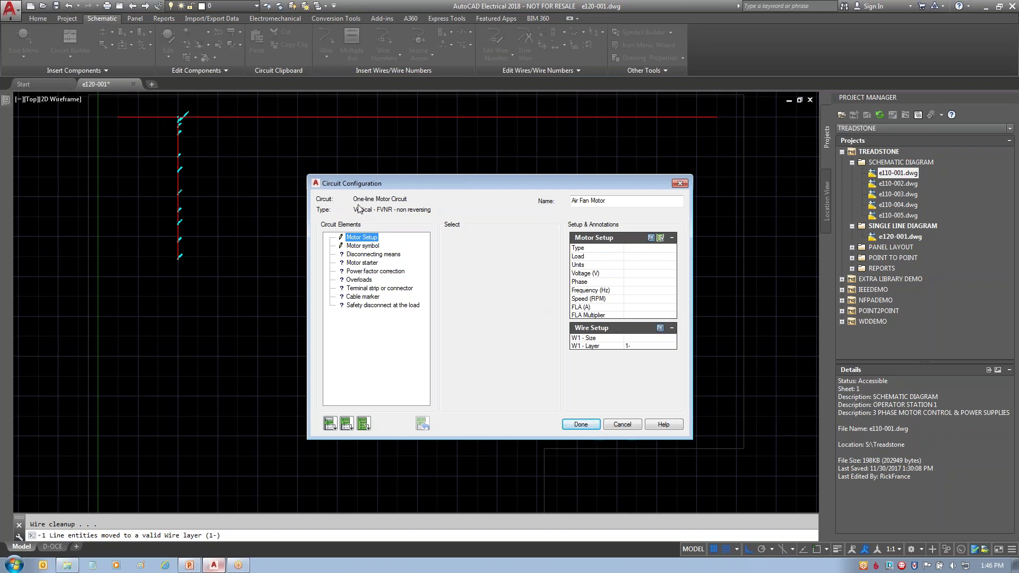
left_click(372, 247)
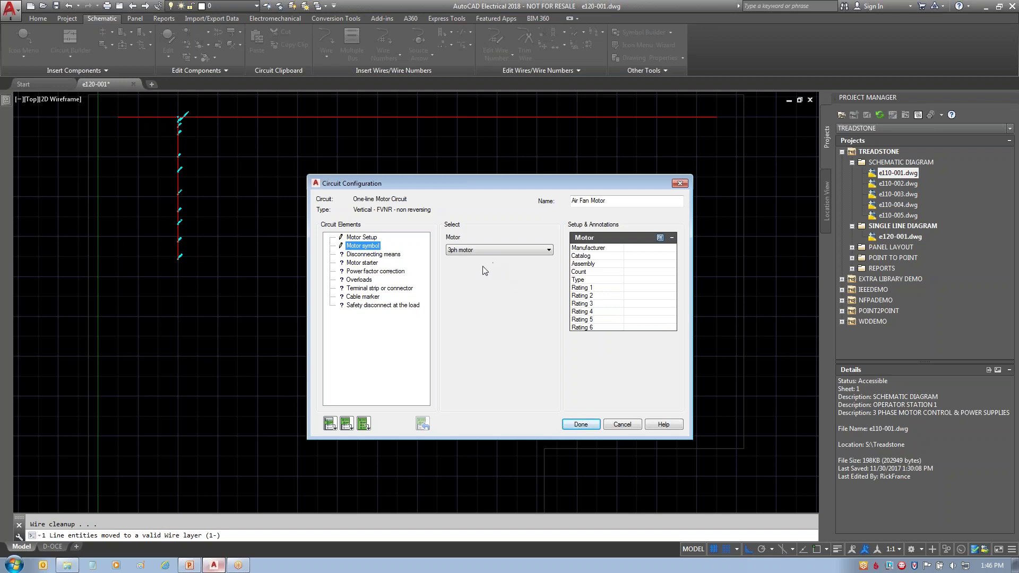
left_click(382, 256)
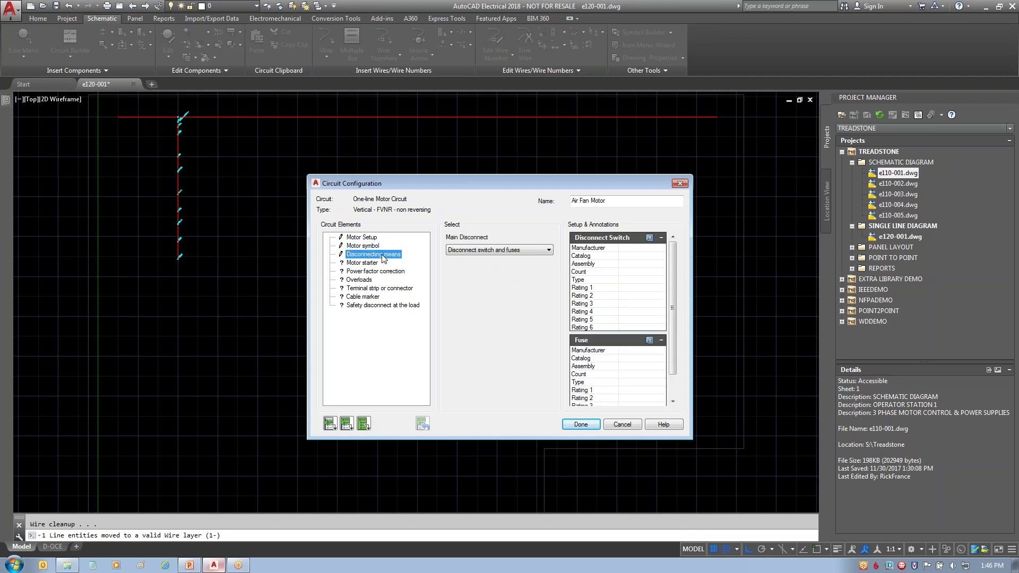
left_click(489, 251)
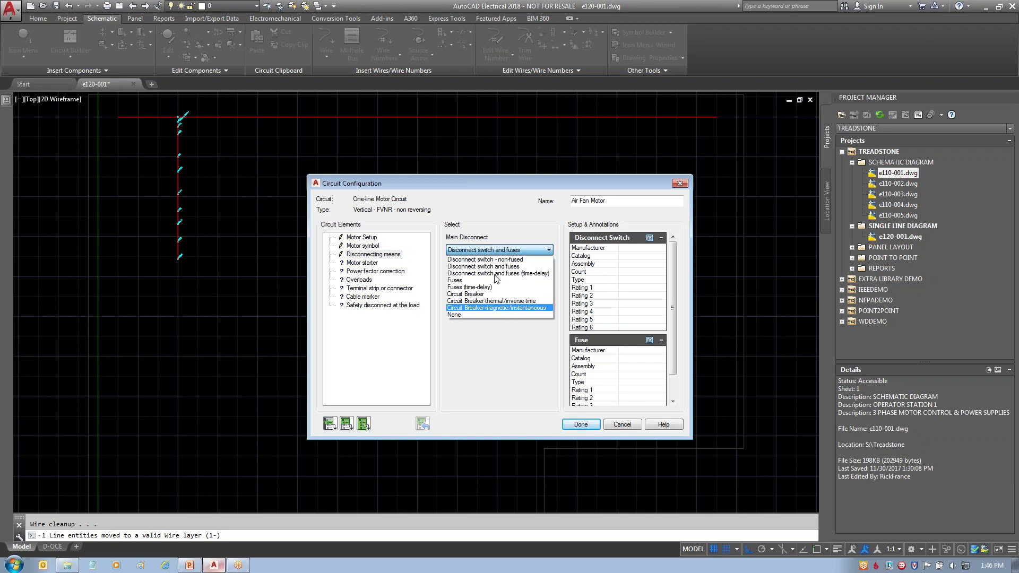
left_click(498, 308)
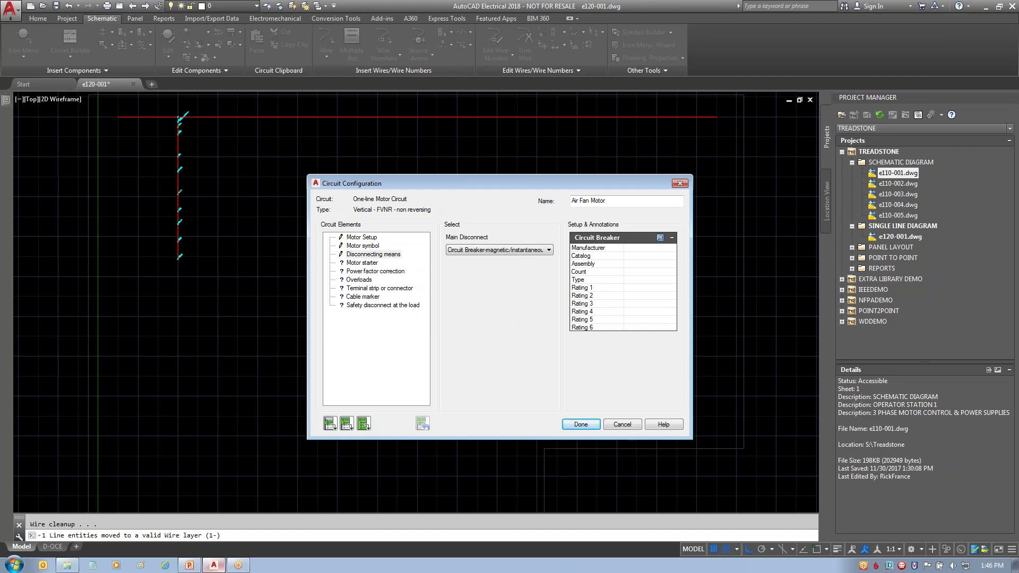
- Accept the circuit elements with a motor starter, no power factor correction capacitor, Thermal overloads and no terminal or connector
left_click(362, 263)
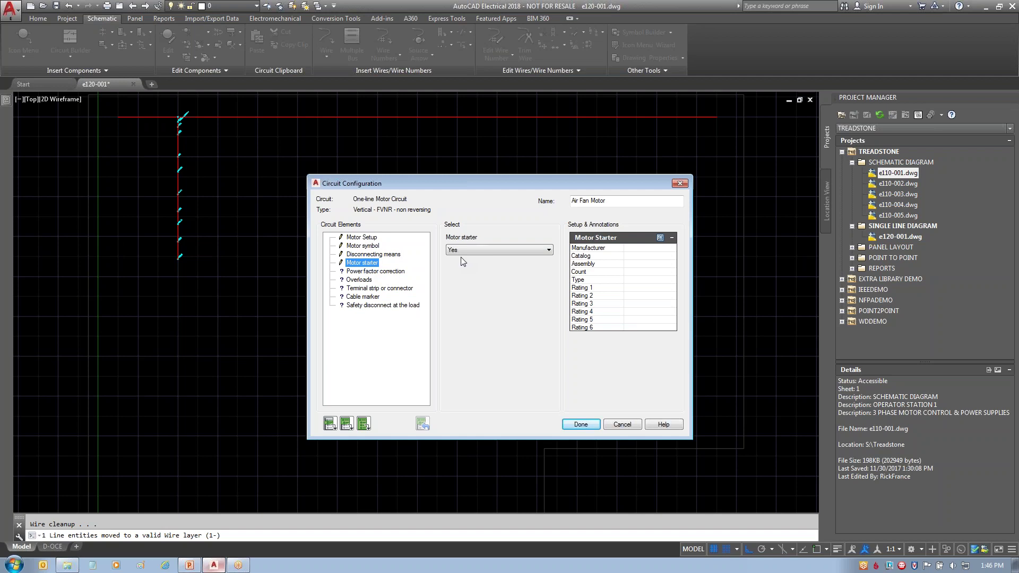
left_click(389, 272)
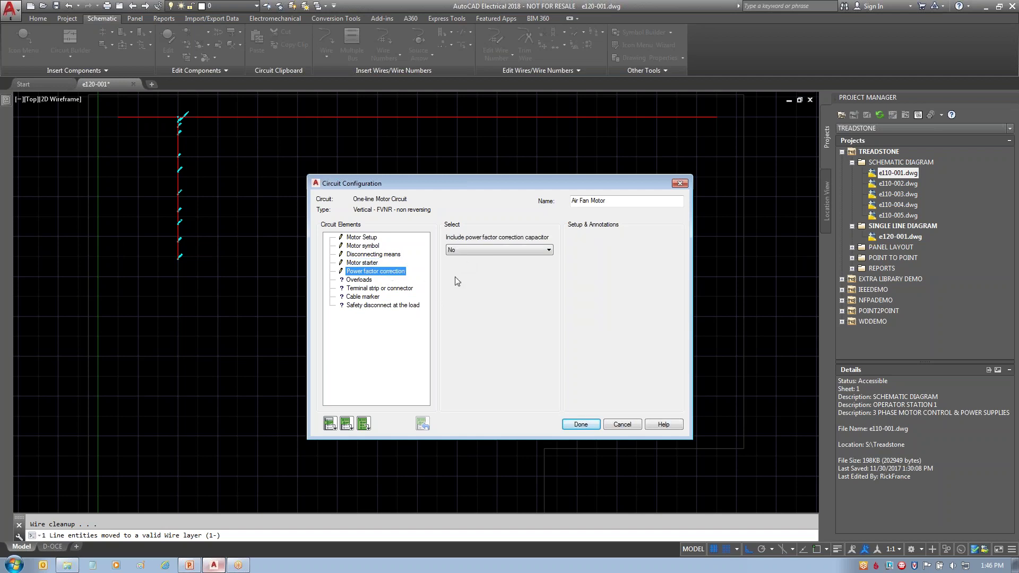
left_click(362, 281)
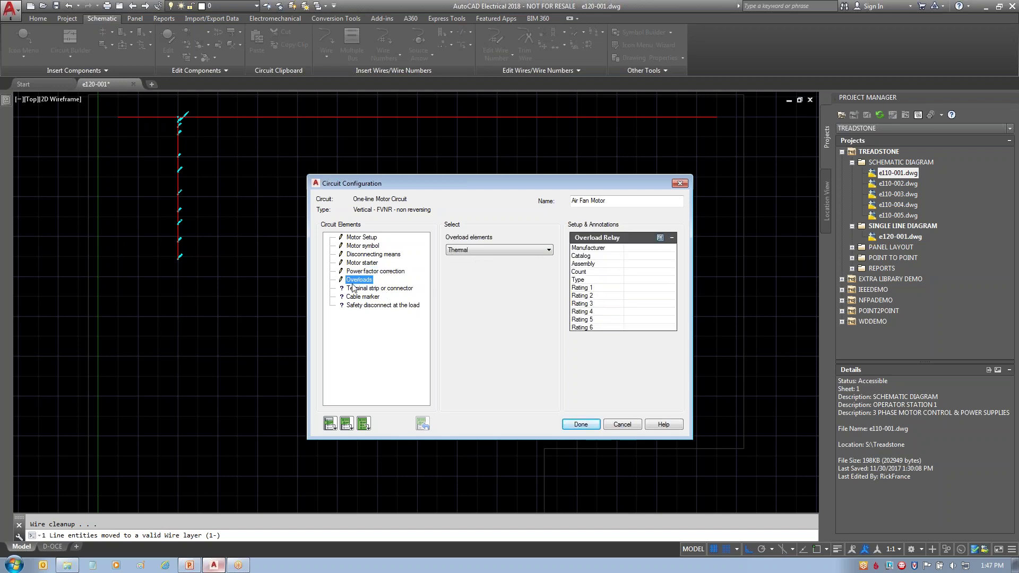
left_click(377, 290)
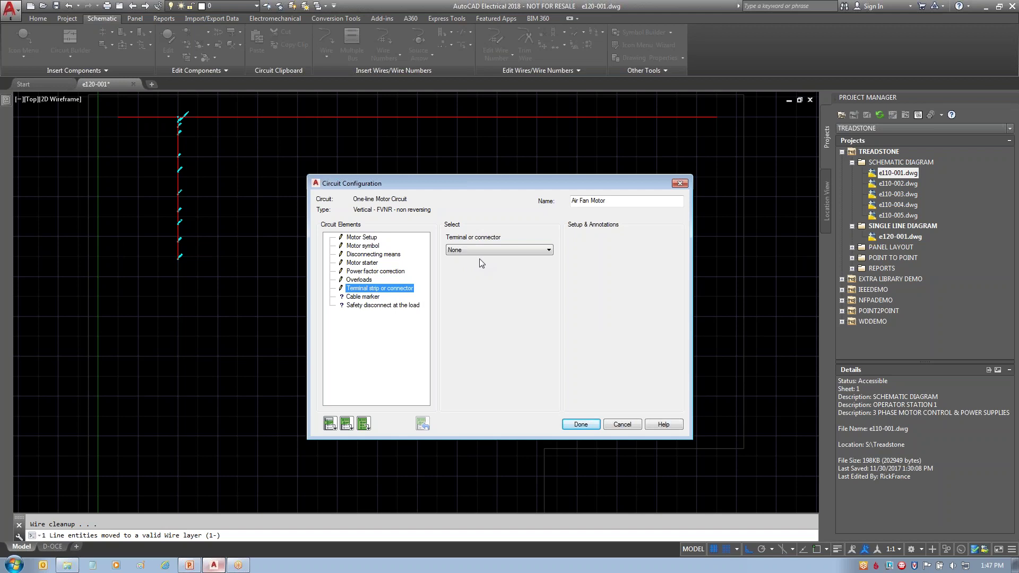
- Include a cable marker in the motor circuit by setting Cable to Yes
left_click(373, 298)
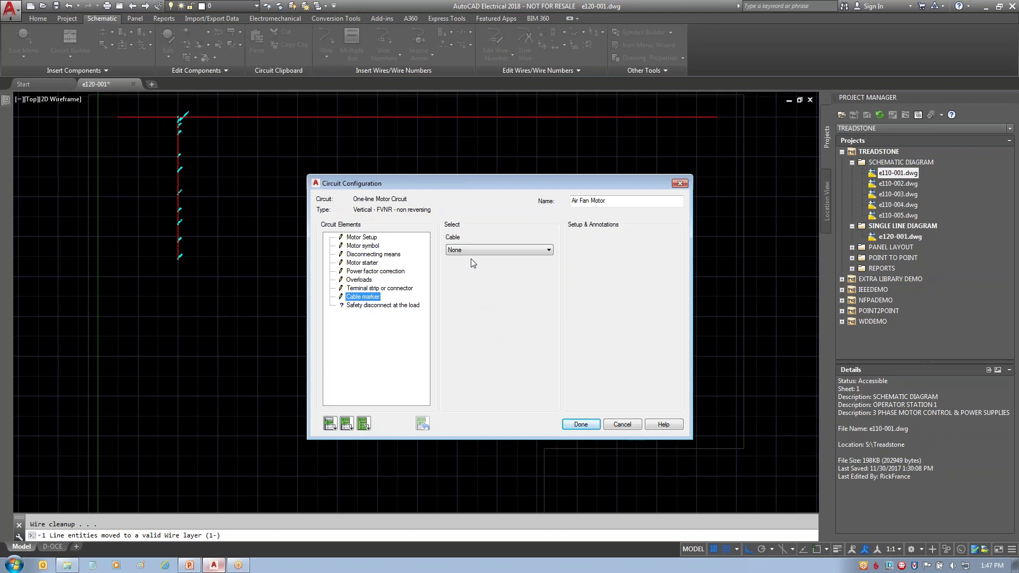
left_click(478, 250)
left_click(472, 259)
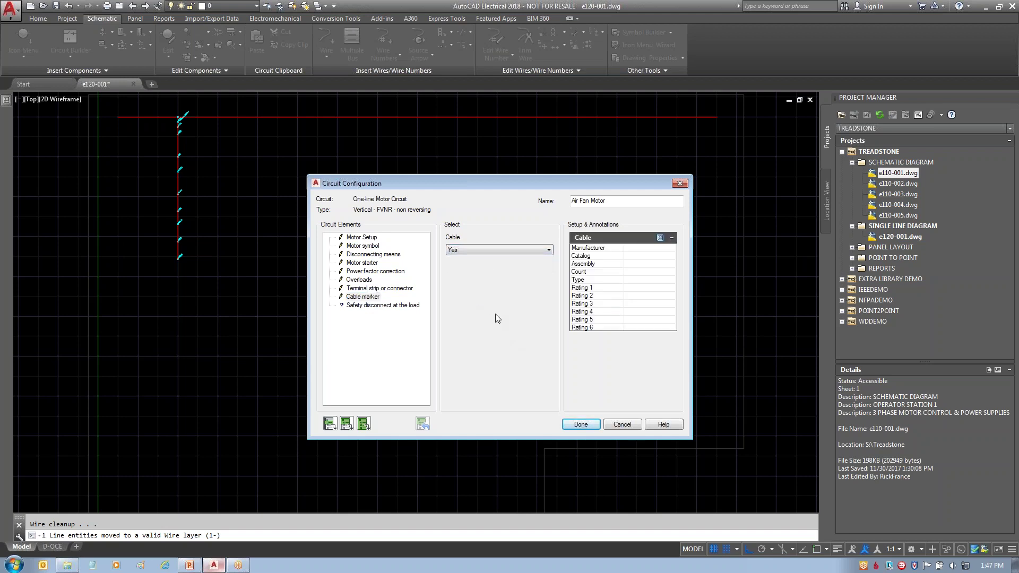
- Set the safety disconnect at the load to Fuse Switch, insert all the circuit elements and finish the configuration
left_click(373, 305)
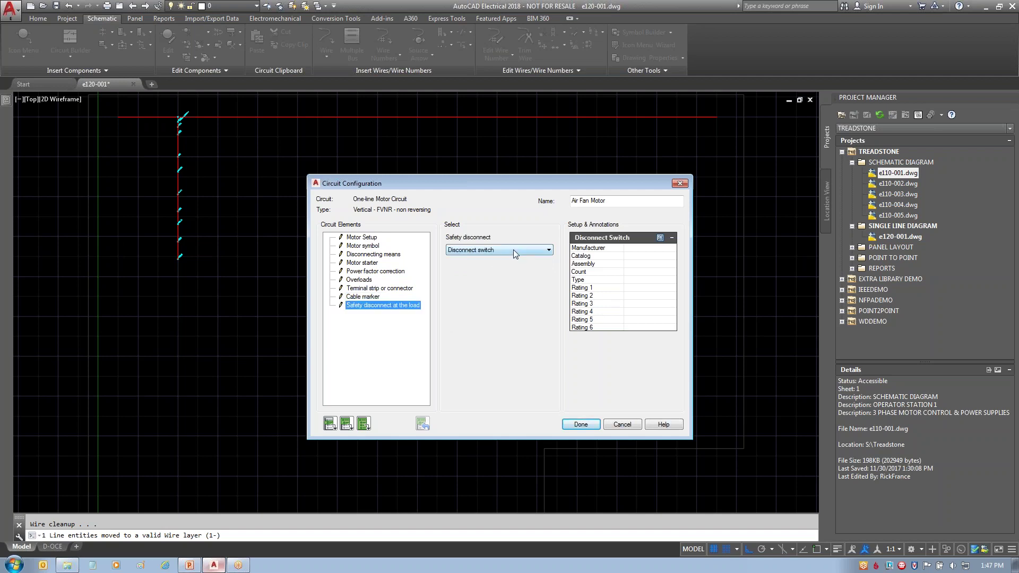
left_click(514, 250)
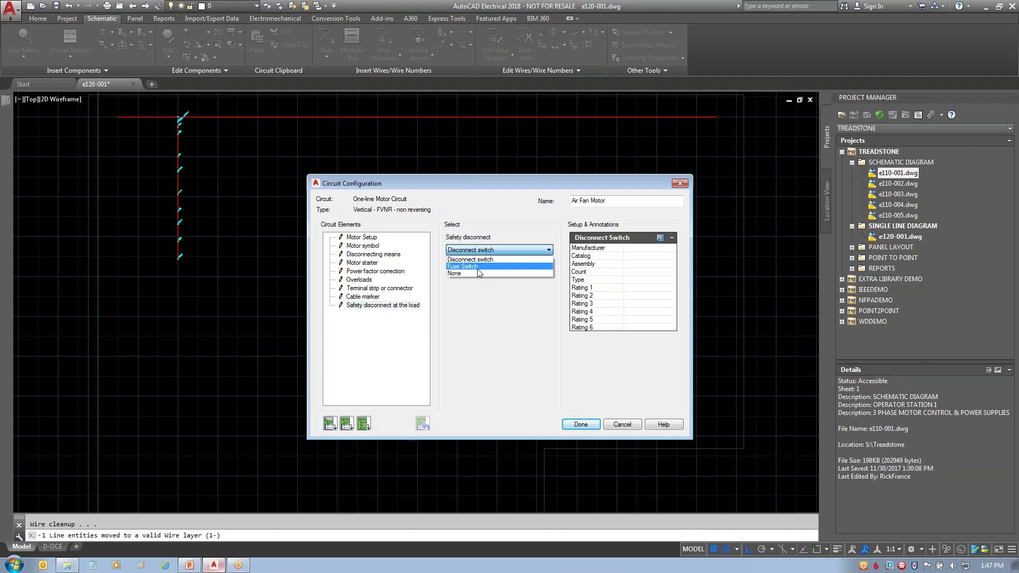
left_click(478, 267)
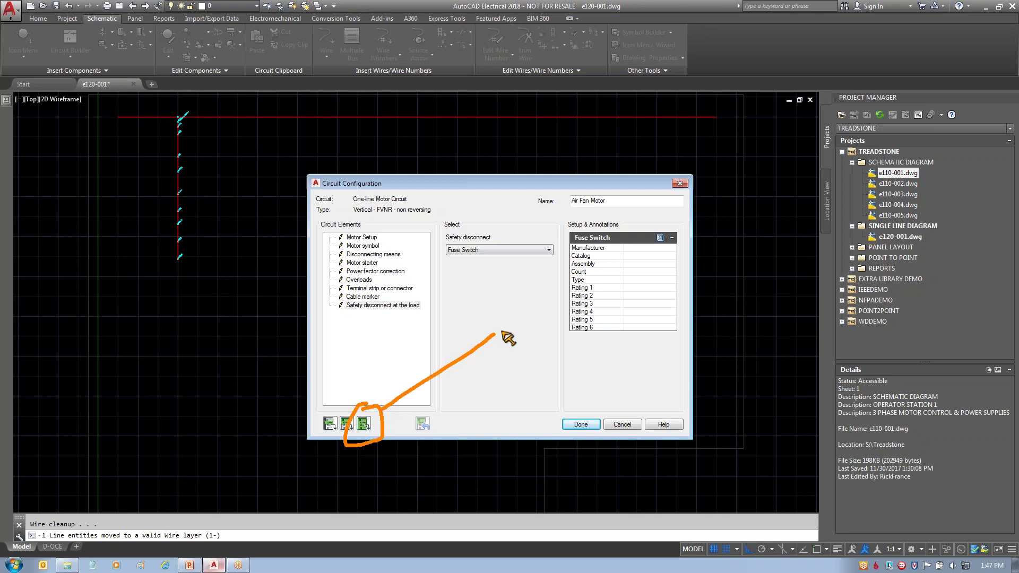
left_click(364, 424)
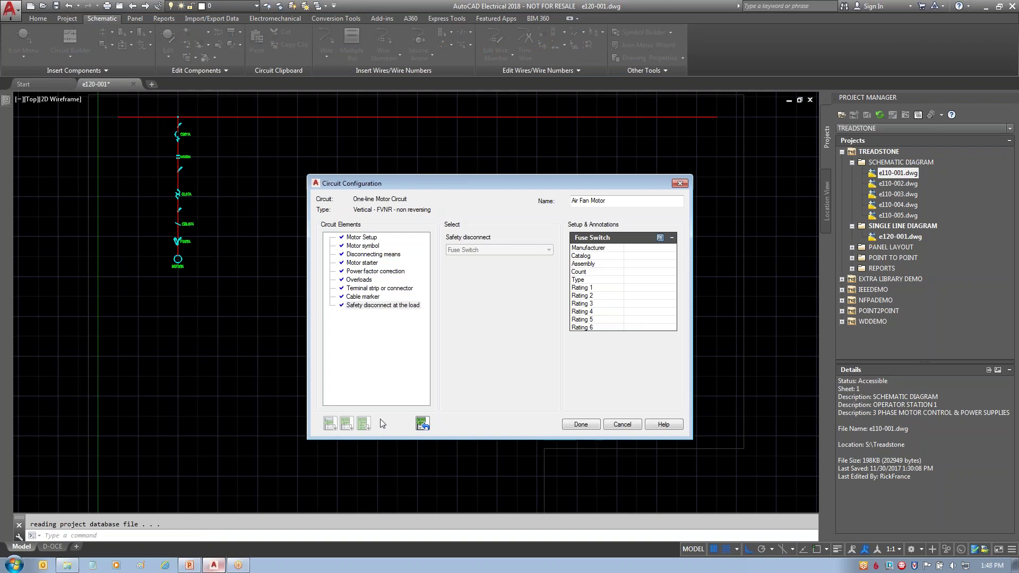
left_click(583, 425)
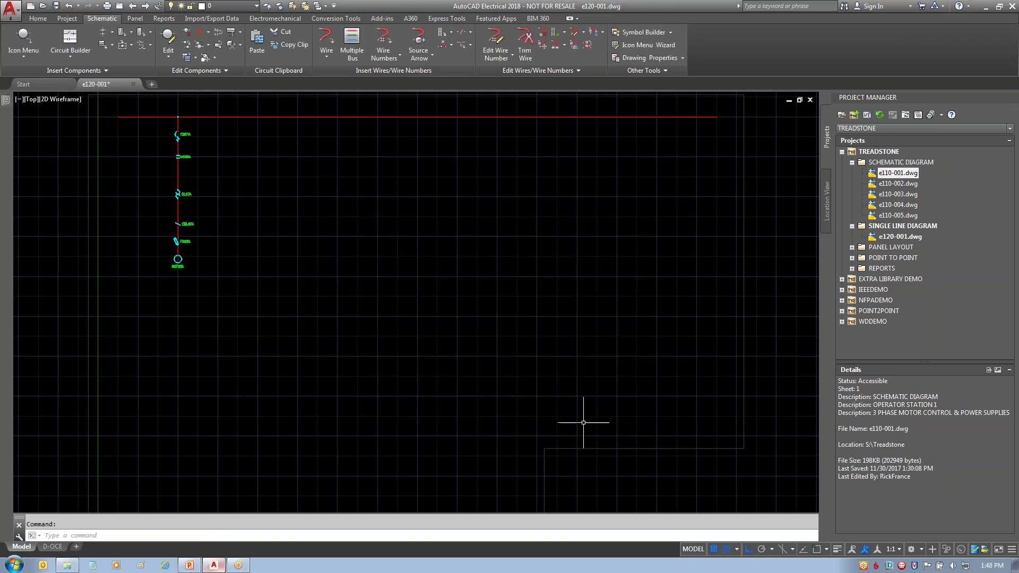
- Insert a second vertical FVNR one-line motor circuit on the bus beside the first, reusing the saved Air Fan Motor configuration
scroll(144, 142, "up", 2)
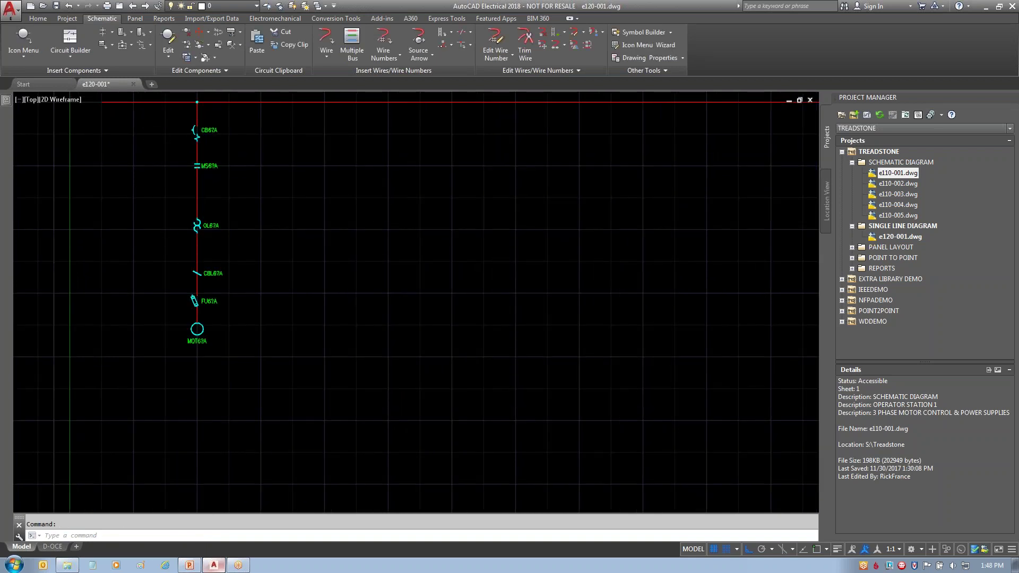
middle_click_drag(388, 228, 368, 292)
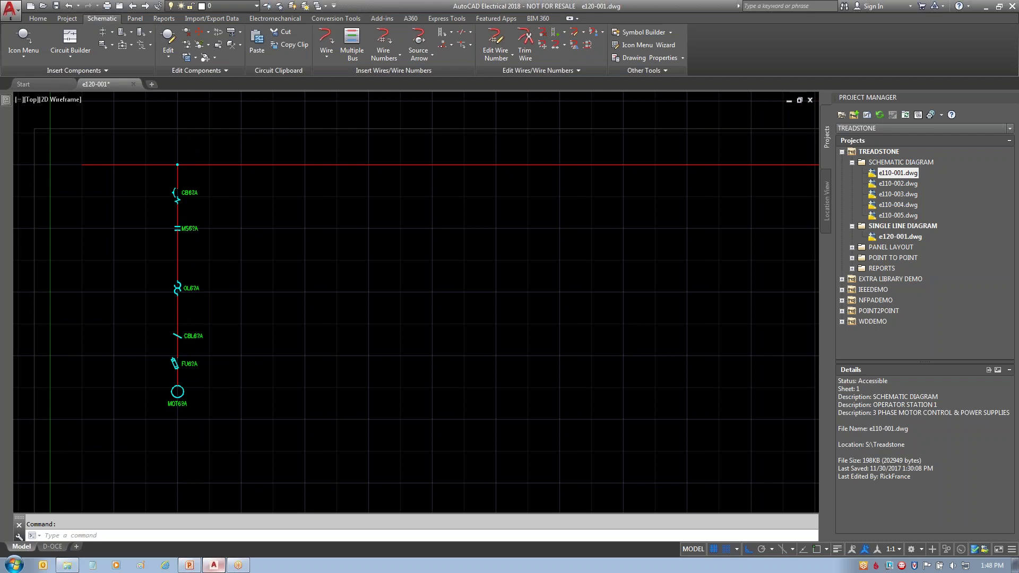
left_click(70, 50)
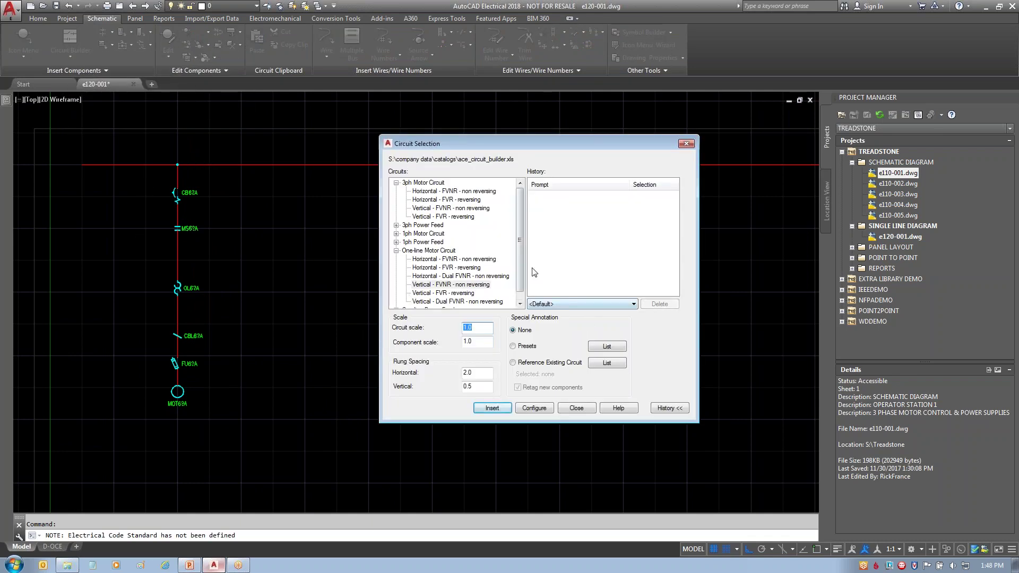
left_click(585, 304)
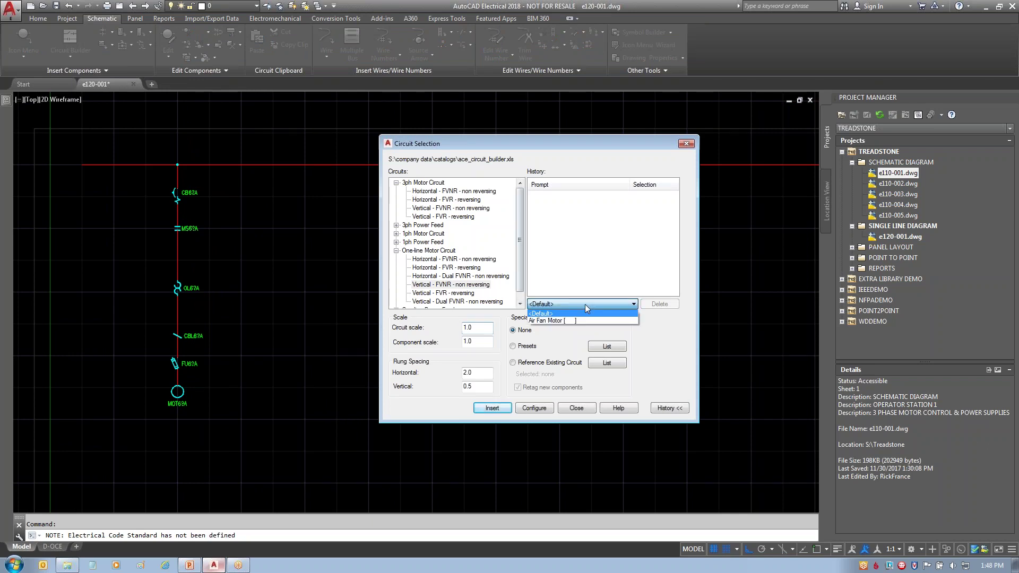
left_click(547, 321)
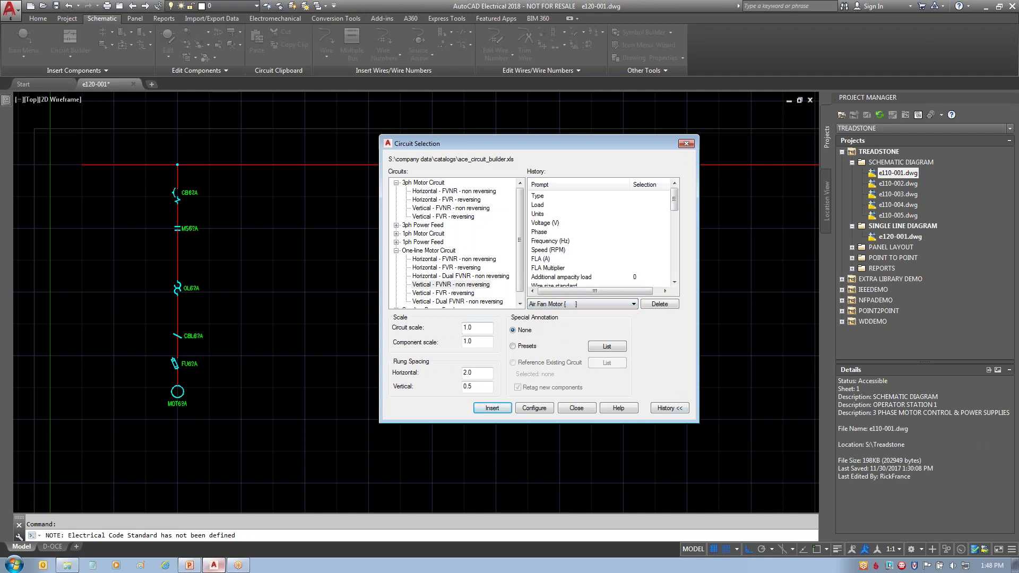
left_click(672, 410)
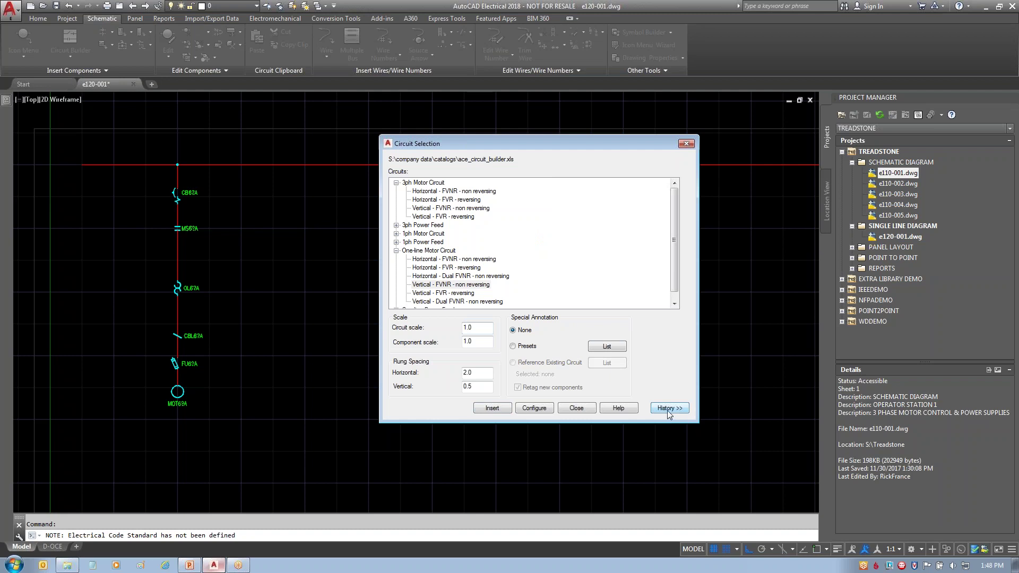
left_click(669, 411)
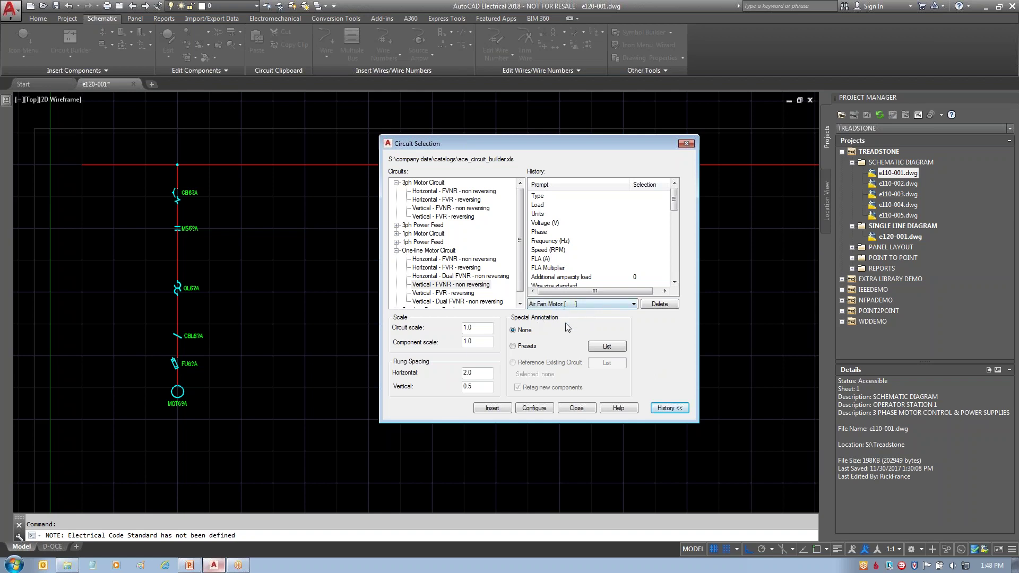
left_click(492, 408)
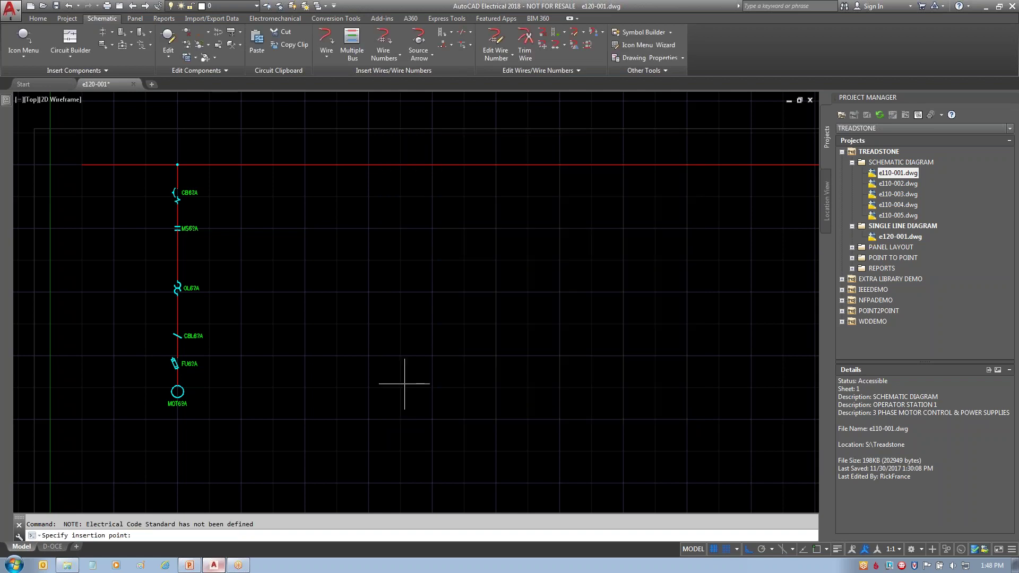
left_click(305, 165)
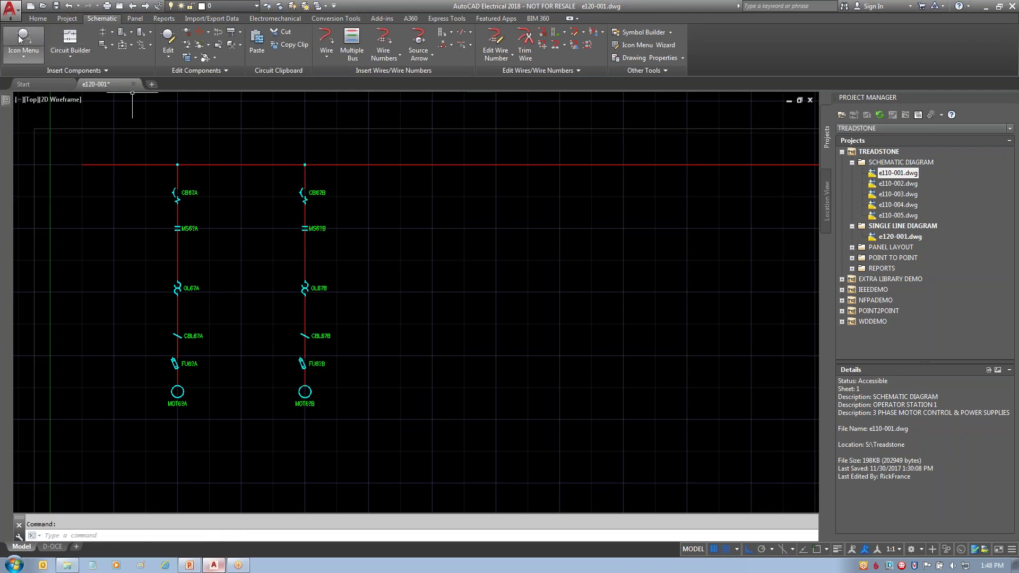
- Insert a third vertical one-line motor circuit farther along the bus, again using the saved Air Fan Motor configuration
left_click(74, 40)
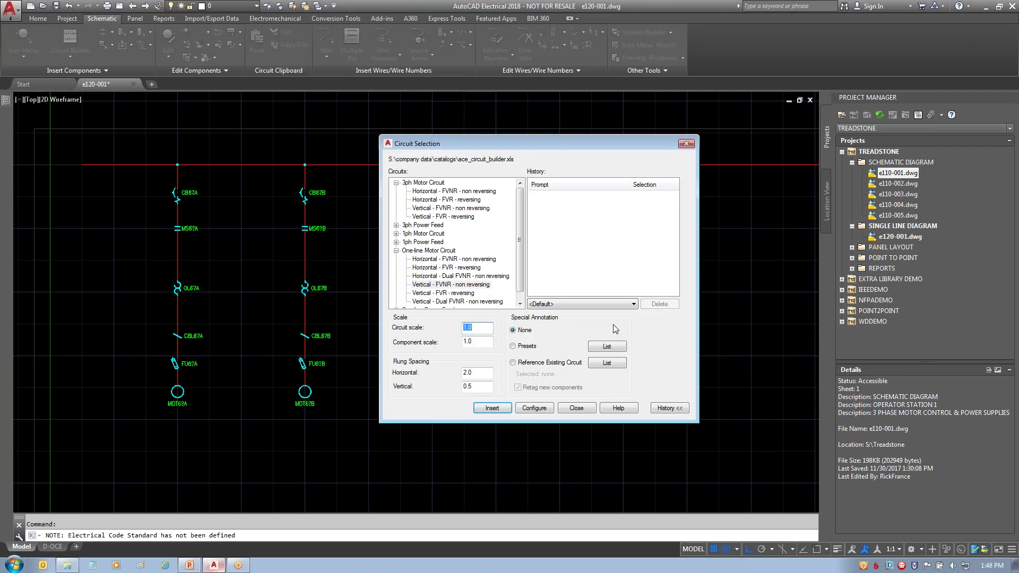
left_click(581, 303)
left_click(565, 318)
left_click(493, 408)
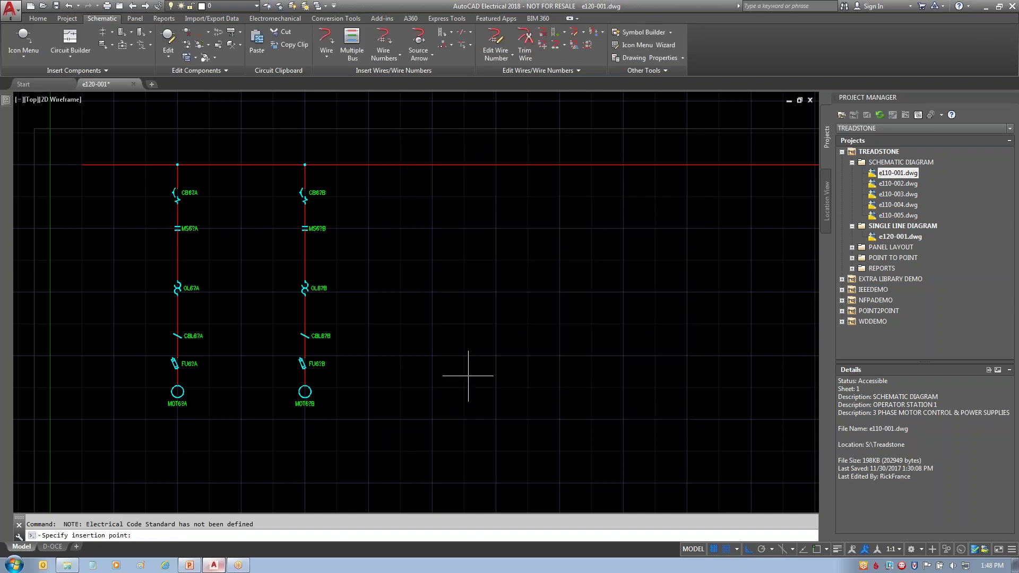
left_click(433, 165)
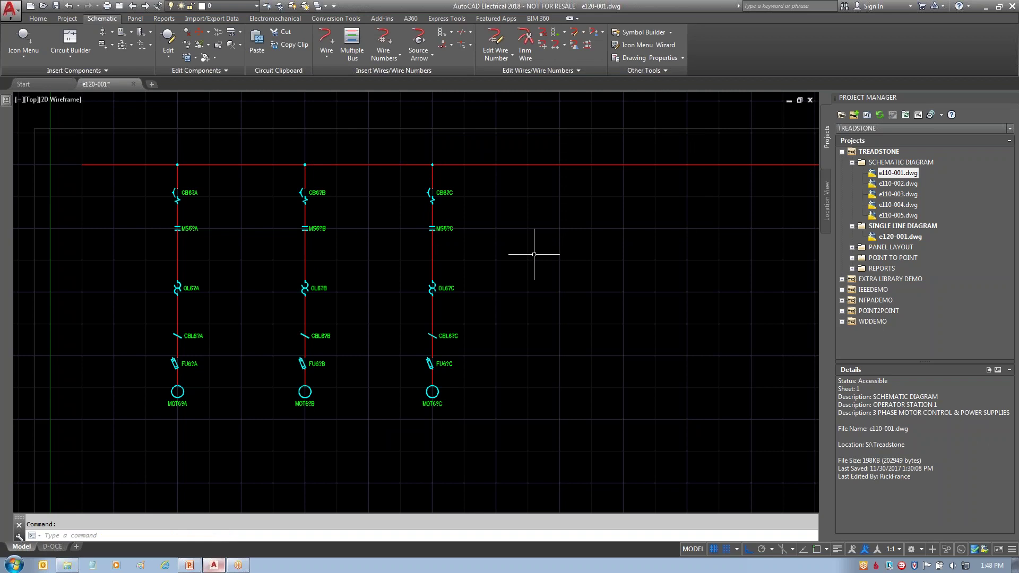
- Open the first circuit's breaker CB6?A for editing and list the schematic CB tags already in use
scroll(232, 185, "up", 4)
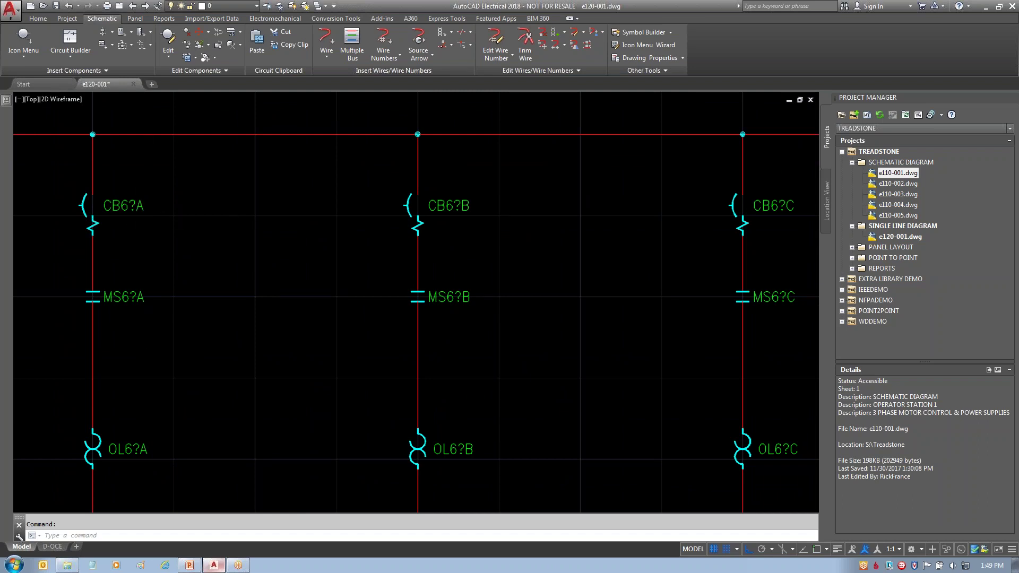
scroll(464, 289, "down", 5)
middle_click_drag(529, 300, 474, 213)
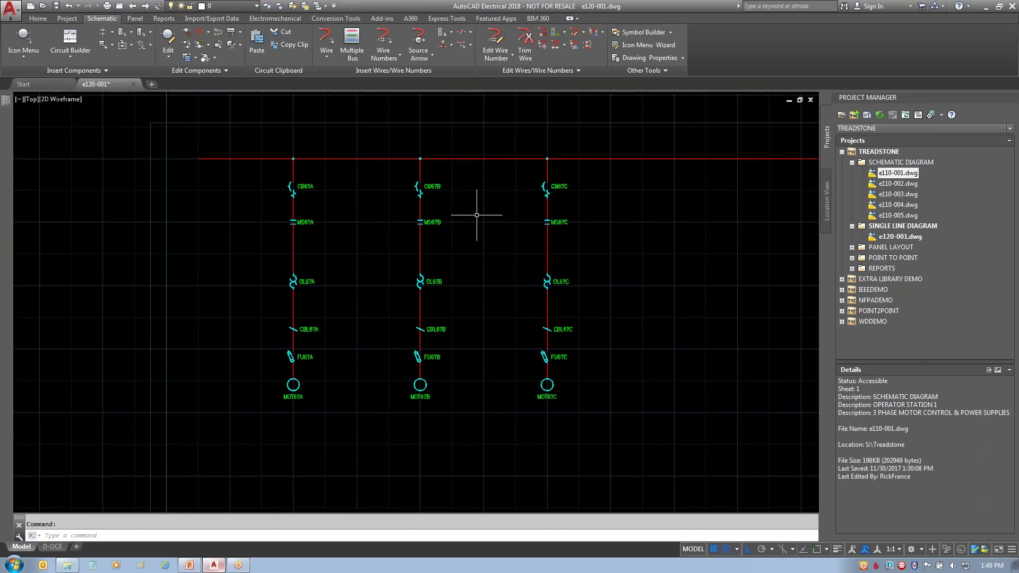
scroll(275, 183, "up", 2)
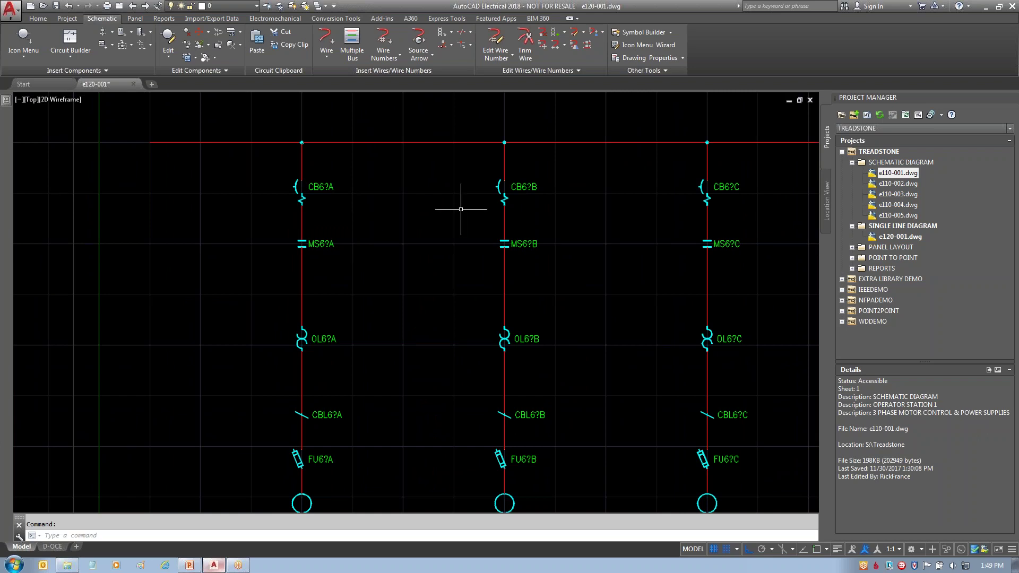
middle_click_drag(464, 211, 414, 187)
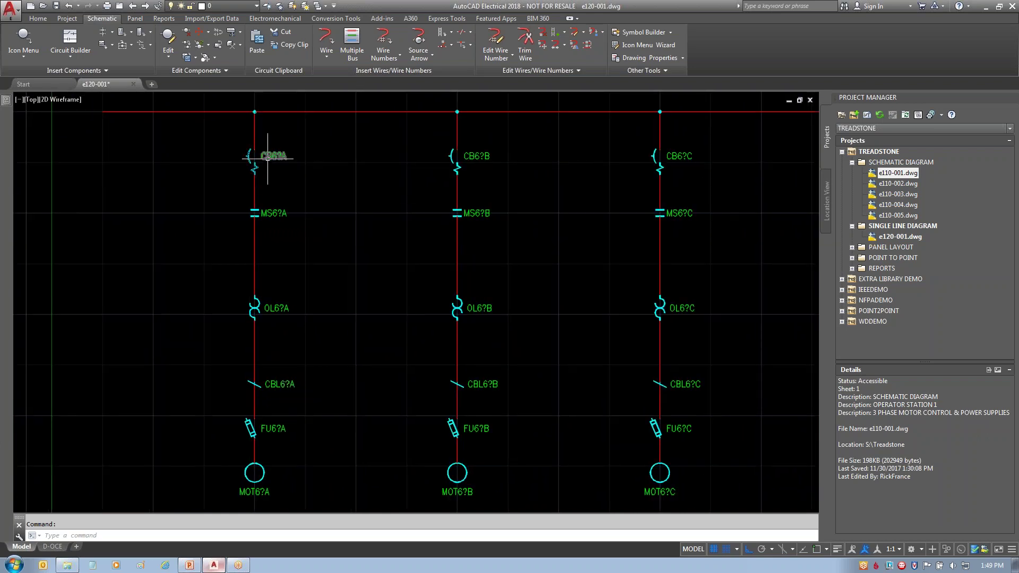
mouse_move(268, 157)
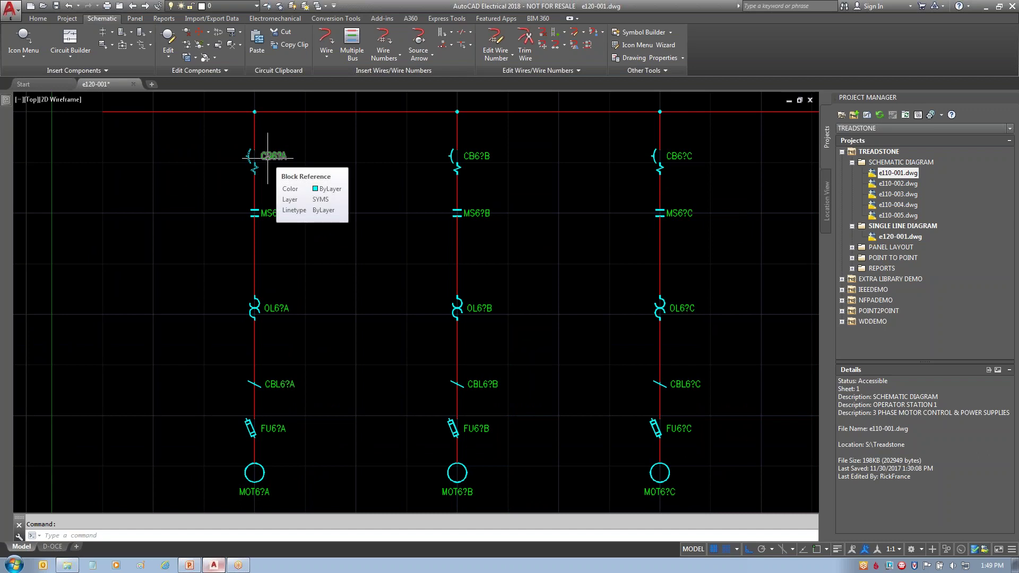
right_click(268, 158)
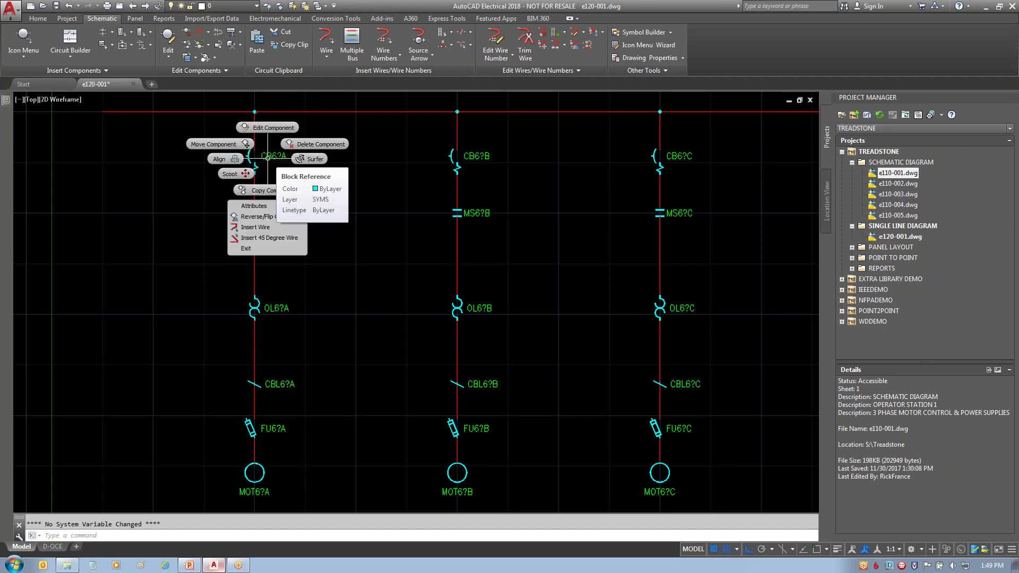
left_click(269, 128)
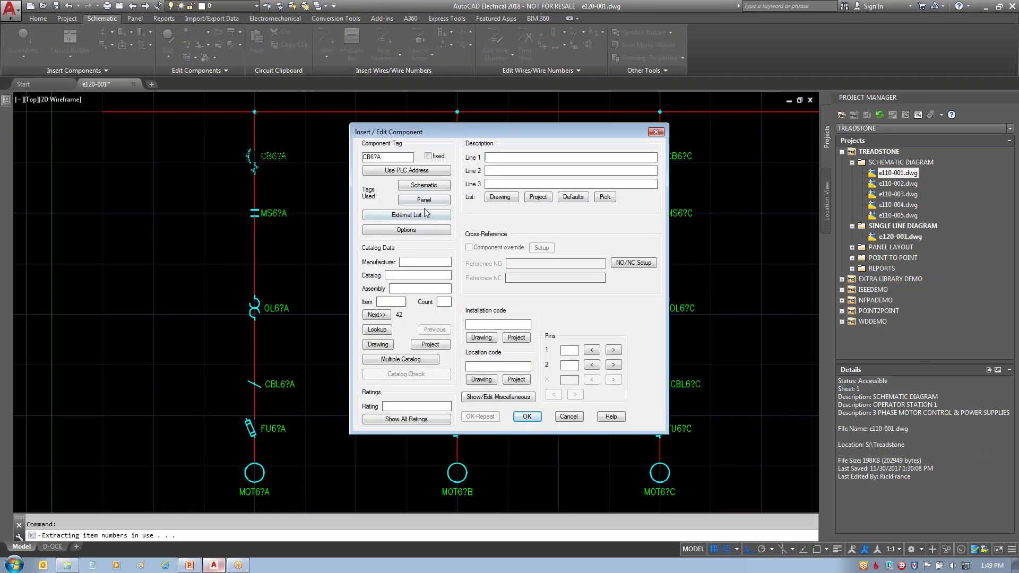
mouse_move(400, 174)
left_mouse_down()
mouse_move(426, 170)
mouse_move(460, 183)
mouse_move(387, 192)
mouse_move(399, 174)
left_mouse_up()
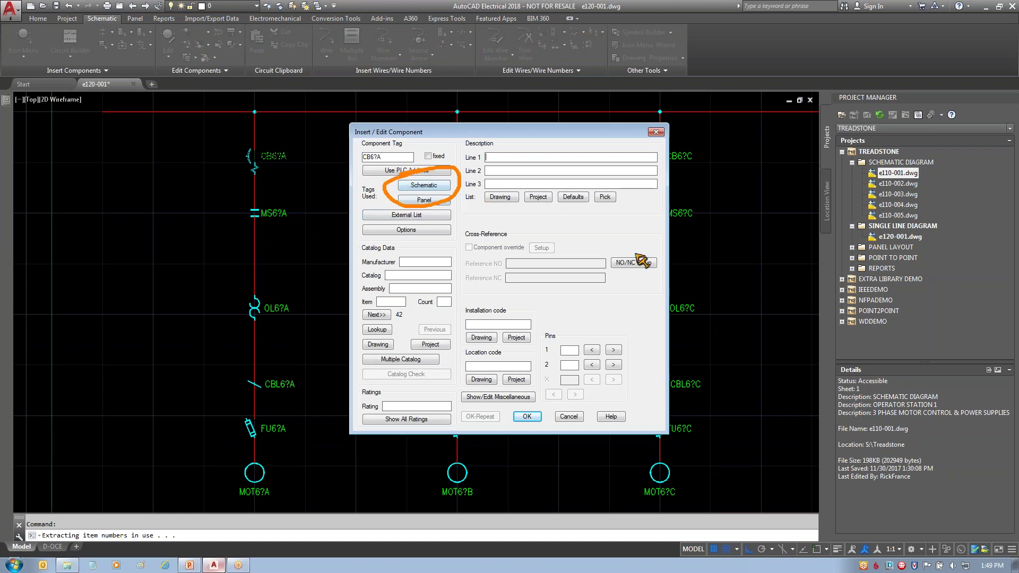
key("Escape")
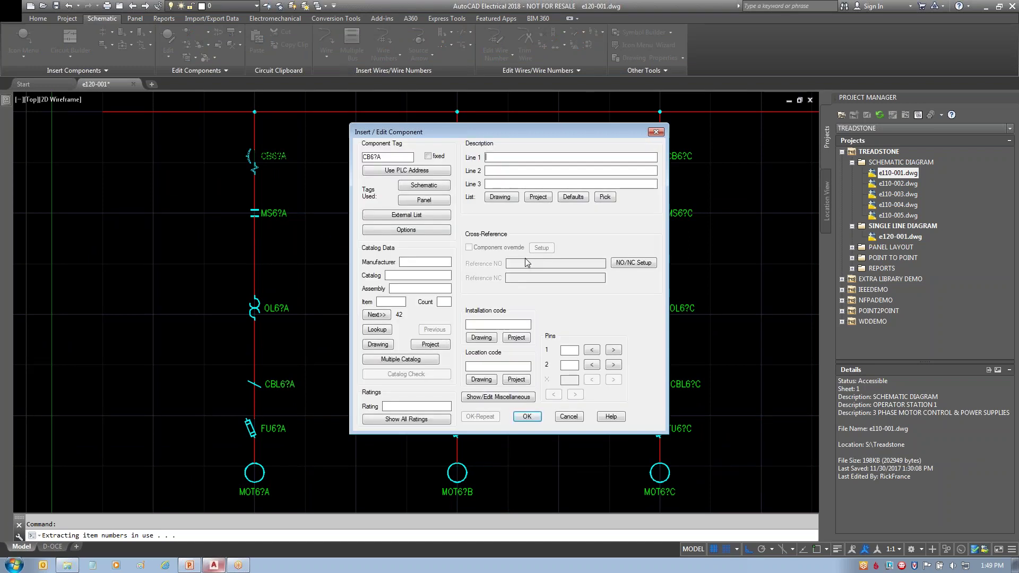
left_click(426, 187)
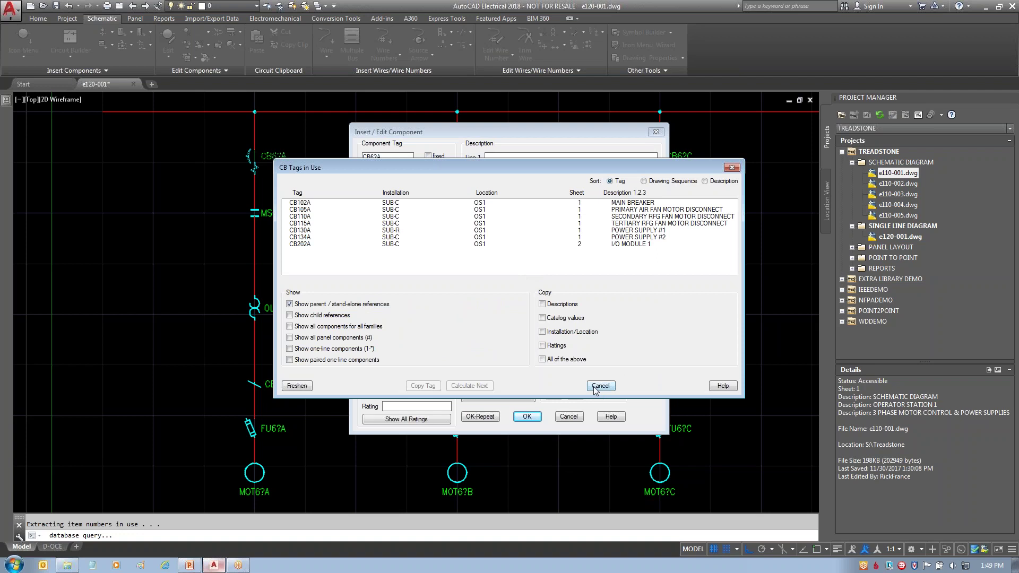
- Copy tag CB105A with its descriptions, catalog values, installation/location and ratings onto the first circuit's breaker, overwriting its tag, and accept the edit
mouse_move(515, 287)
left_mouse_down()
mouse_move(625, 329)
mouse_move(569, 382)
mouse_move(540, 263)
left_mouse_up()
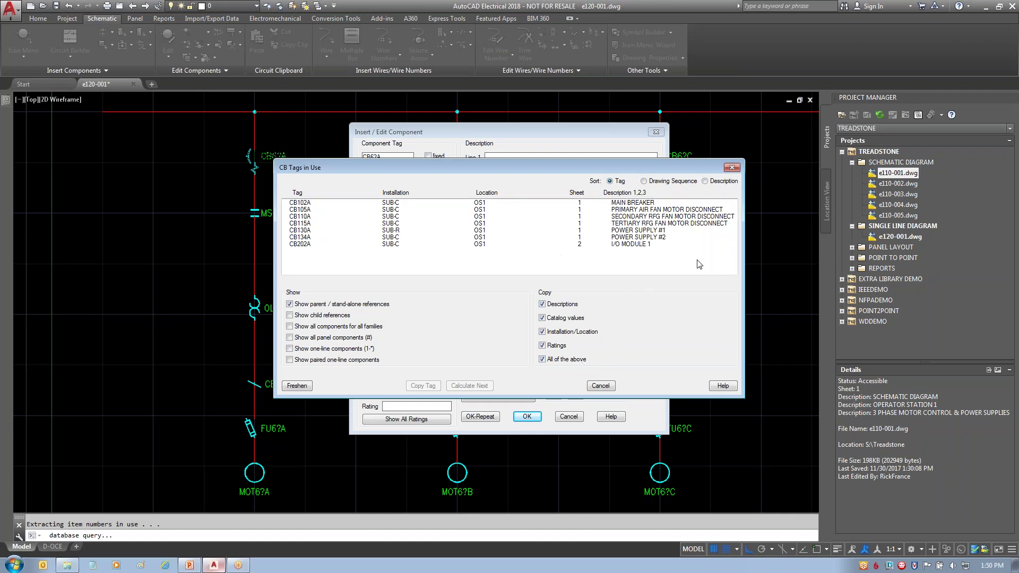
left_click(682, 211)
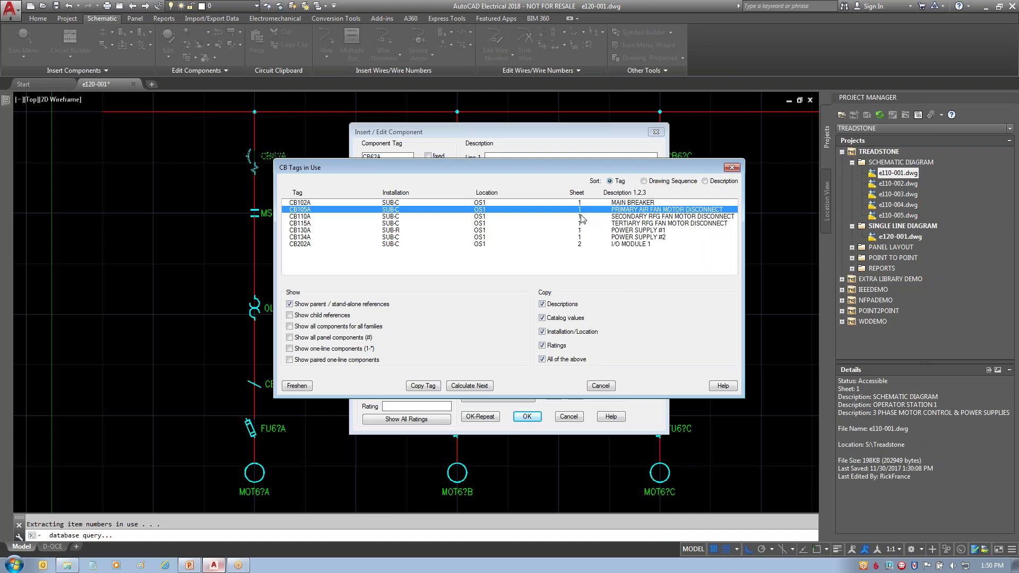
left_click(422, 386)
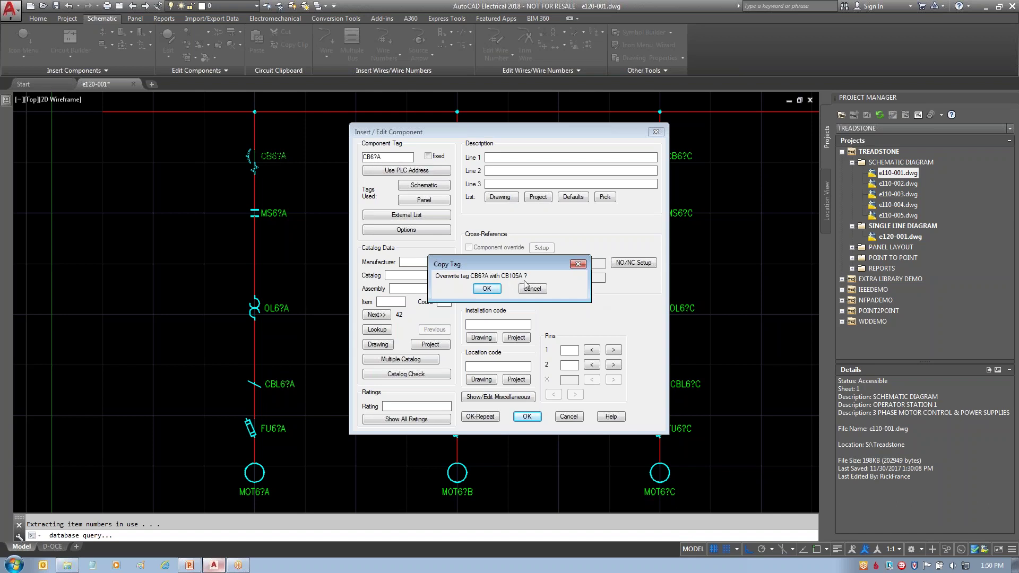
left_click(484, 292)
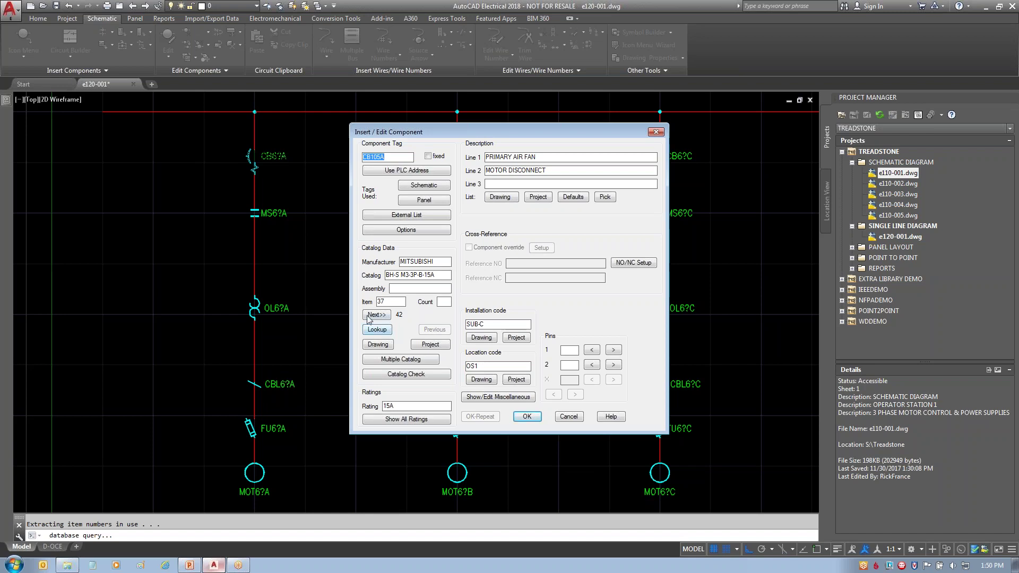
mouse_move(365, 314)
left_mouse_down()
mouse_move(425, 312)
mouse_move(438, 293)
mouse_move(390, 260)
left_mouse_up()
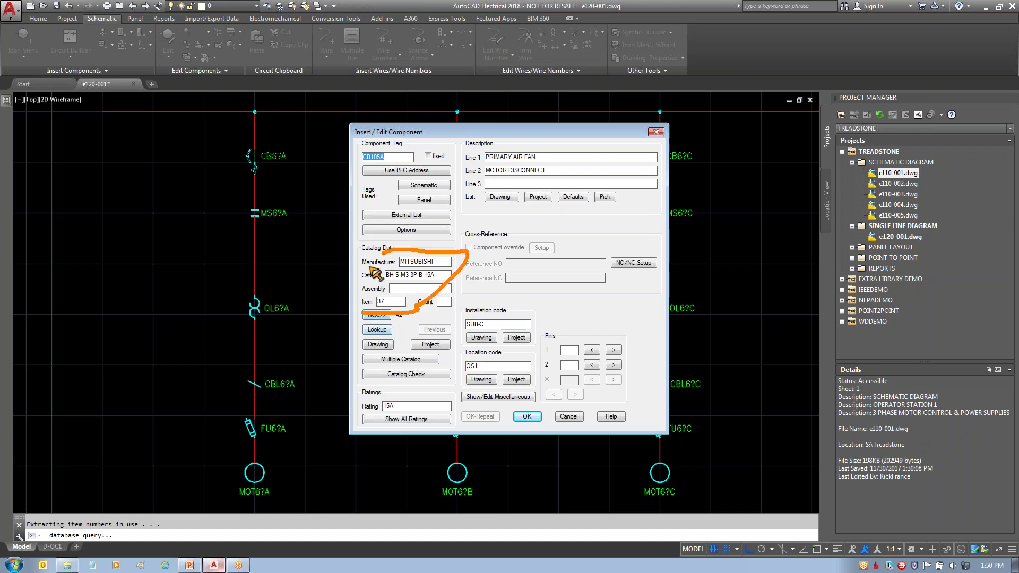
mouse_move(468, 307)
left_mouse_down()
mouse_move(509, 322)
mouse_move(470, 318)
left_mouse_up()
mouse_move(486, 131)
left_mouse_down()
mouse_move(524, 127)
mouse_move(550, 198)
mouse_move(467, 162)
left_mouse_up()
mouse_move(402, 392)
left_mouse_down()
mouse_move(417, 427)
mouse_move(413, 393)
left_mouse_up()
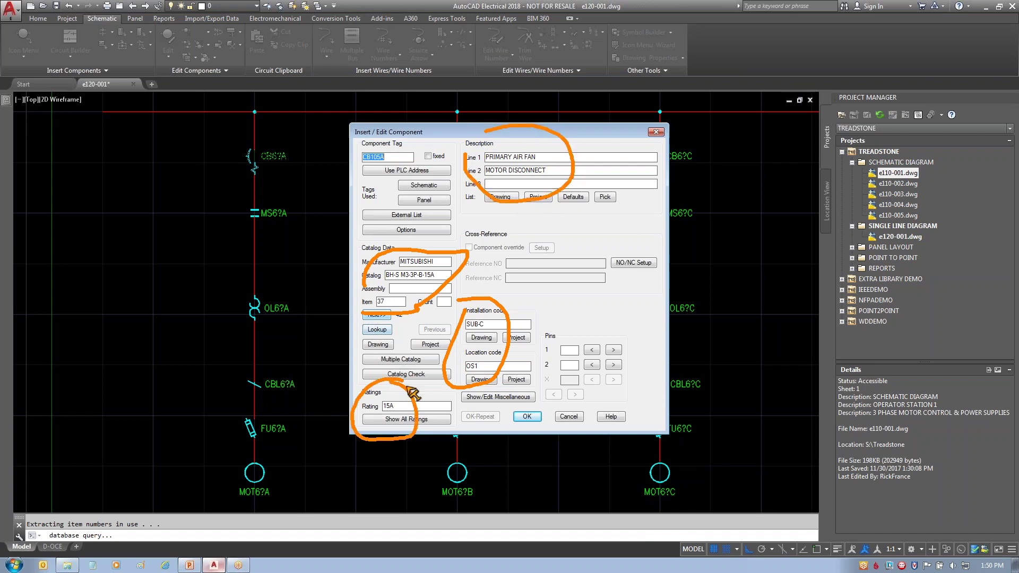
key("Escape")
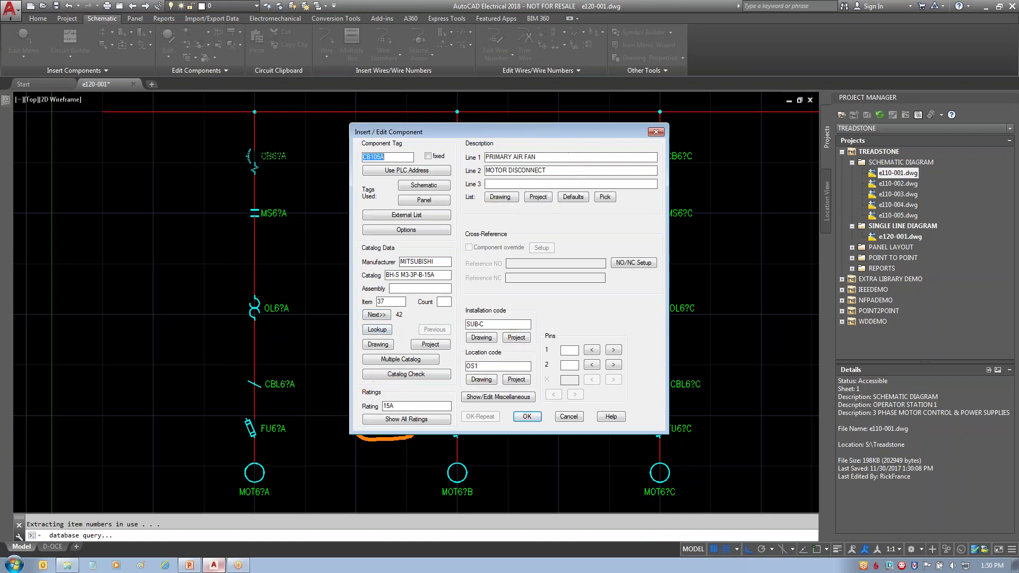
left_click(532, 417)
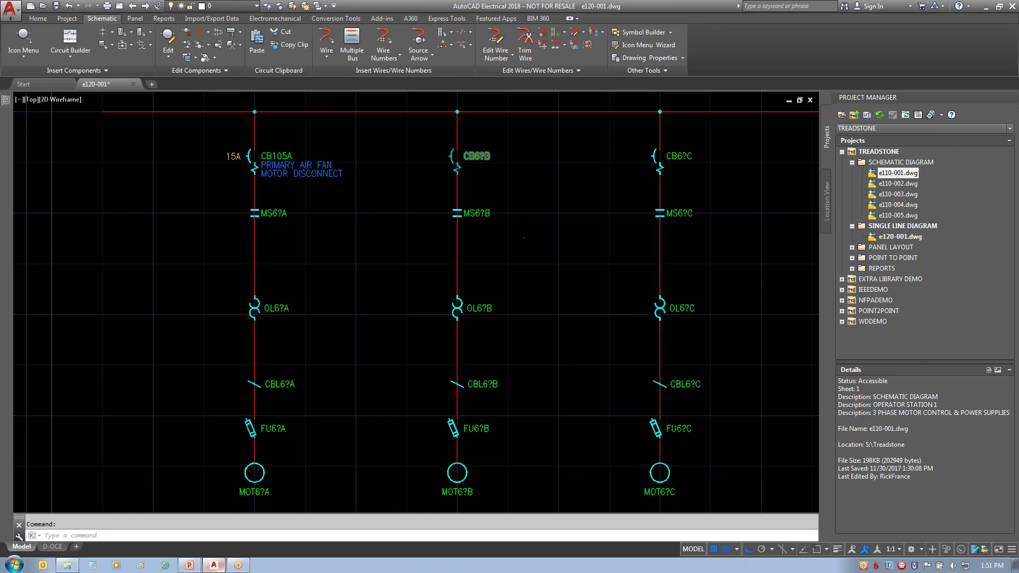
- Overwrite the second circuit's breaker tag with schematic tag CB110A, copying its descriptions, catalog values, installation/location and ratings
right_click(479, 156)
left_click(480, 121)
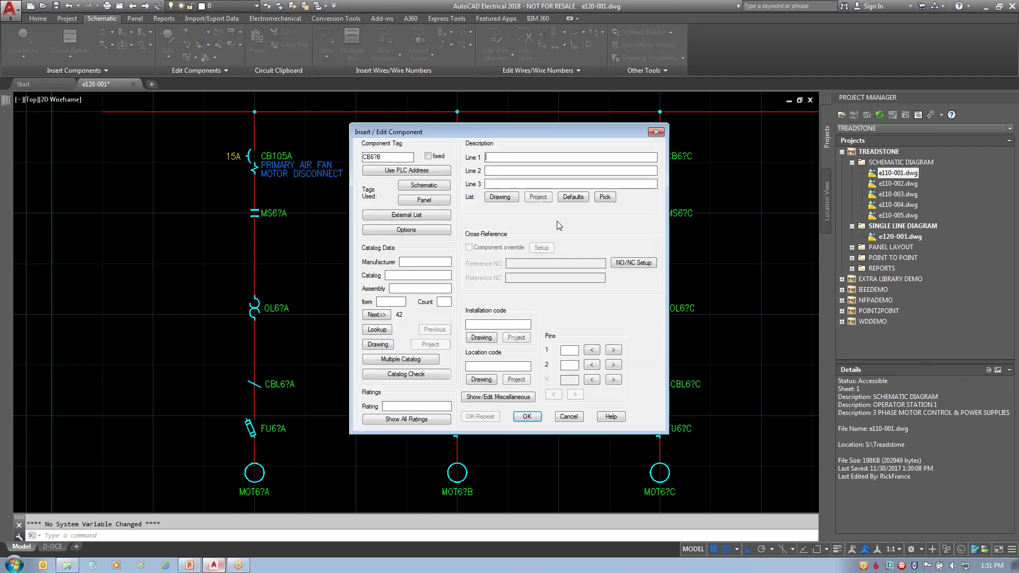
left_click(423, 185)
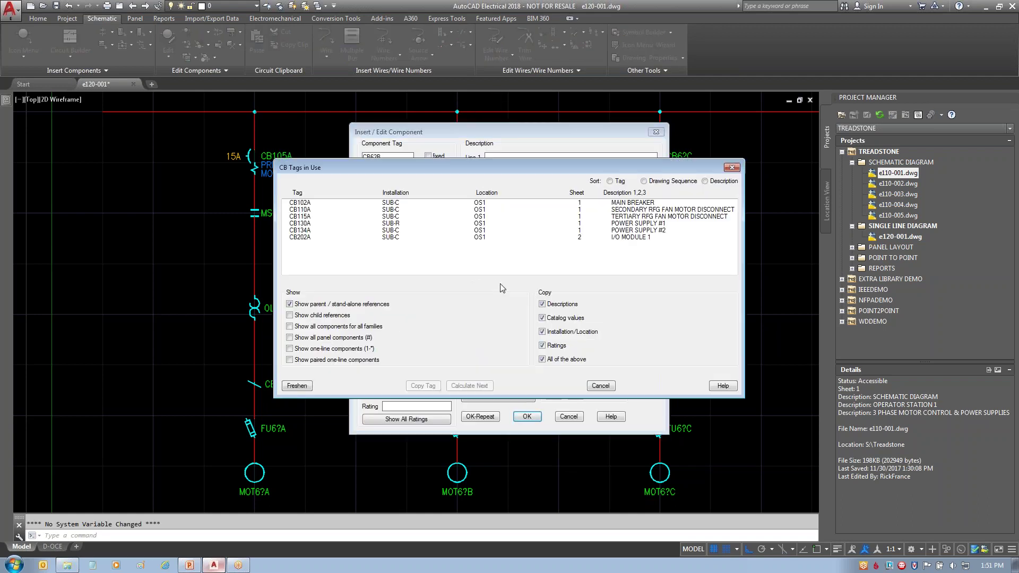
left_click(642, 211)
left_click(423, 386)
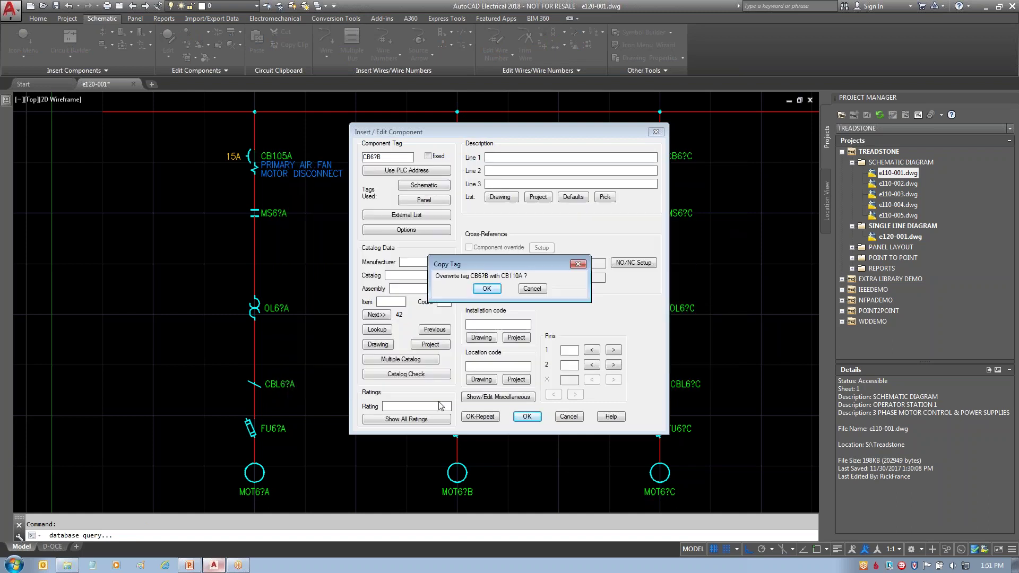
left_click(491, 289)
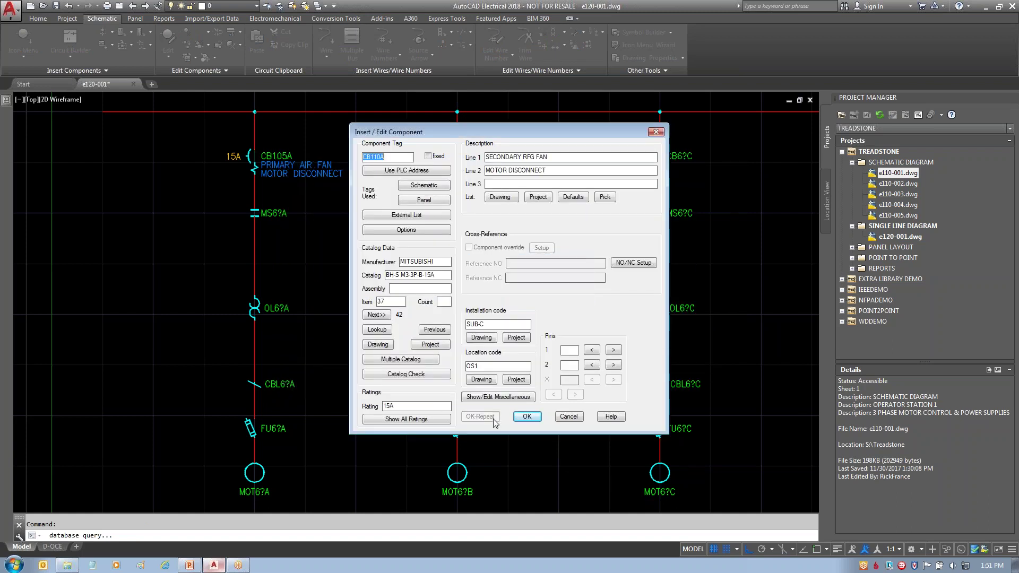
left_click(527, 417)
- Link the third circuit's breaker to schematic tag CB115A, the tertiary RFG fan motor disconnect, copying all its associated data
right_click(661, 159)
left_click(667, 119)
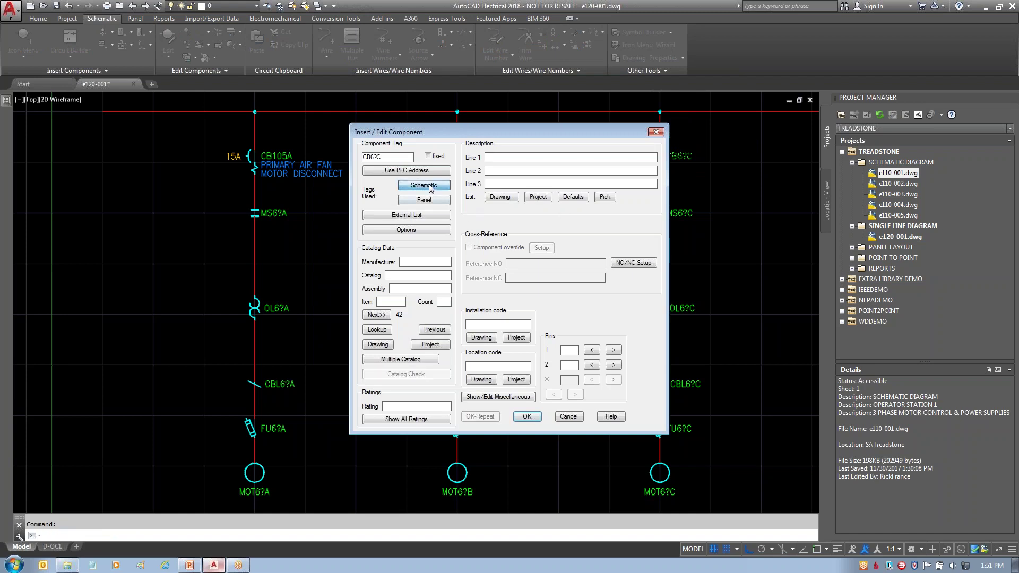
left_click(424, 184)
left_click(627, 209)
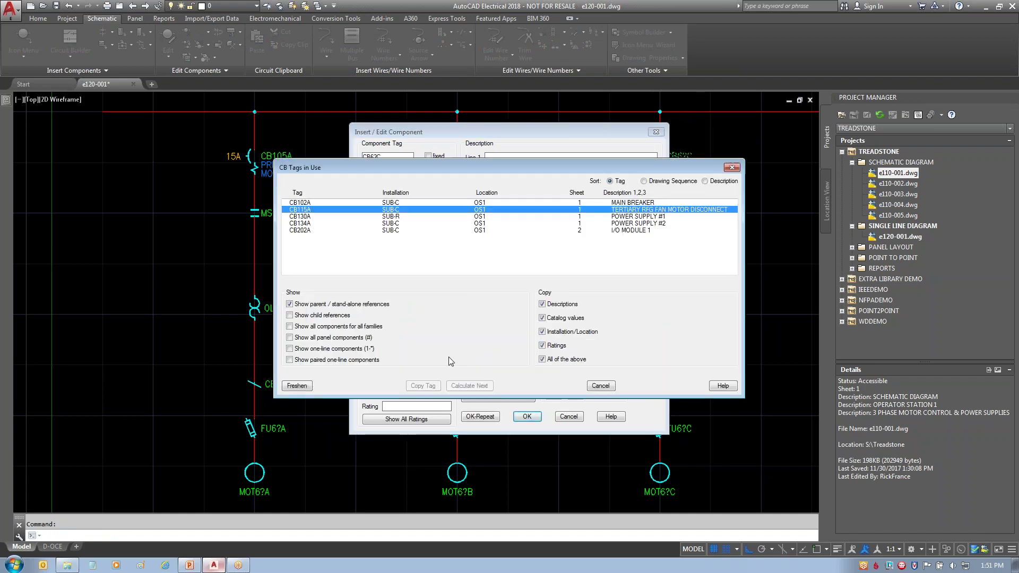
left_click(425, 385)
left_click(487, 288)
left_click(527, 416)
- Overwrite the first circuit's motor starter tag MS6?A with schematic tag MS222A, including its descriptions, catalog values, installation/location and ratings
right_click(273, 215)
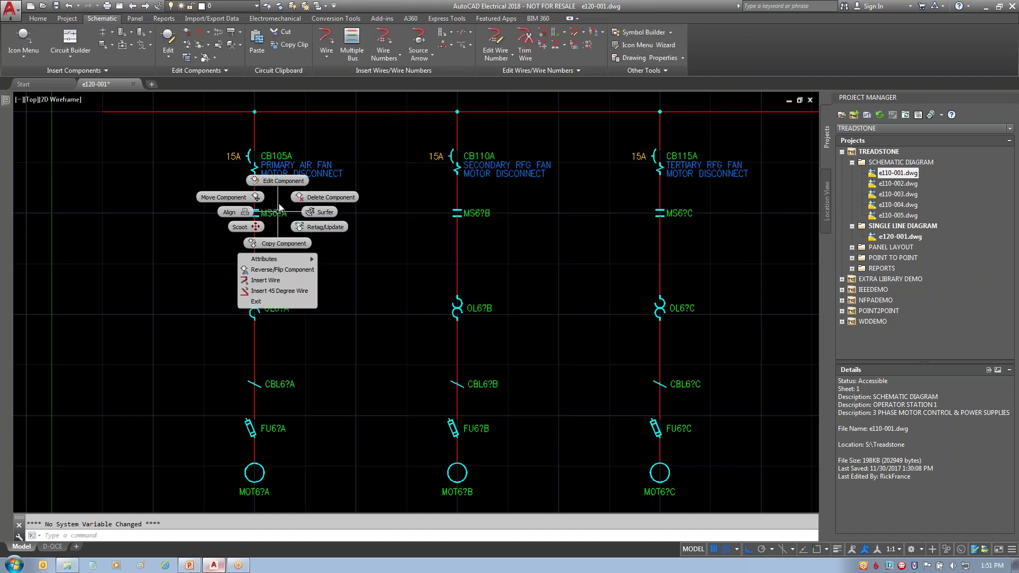
left_click(255, 258)
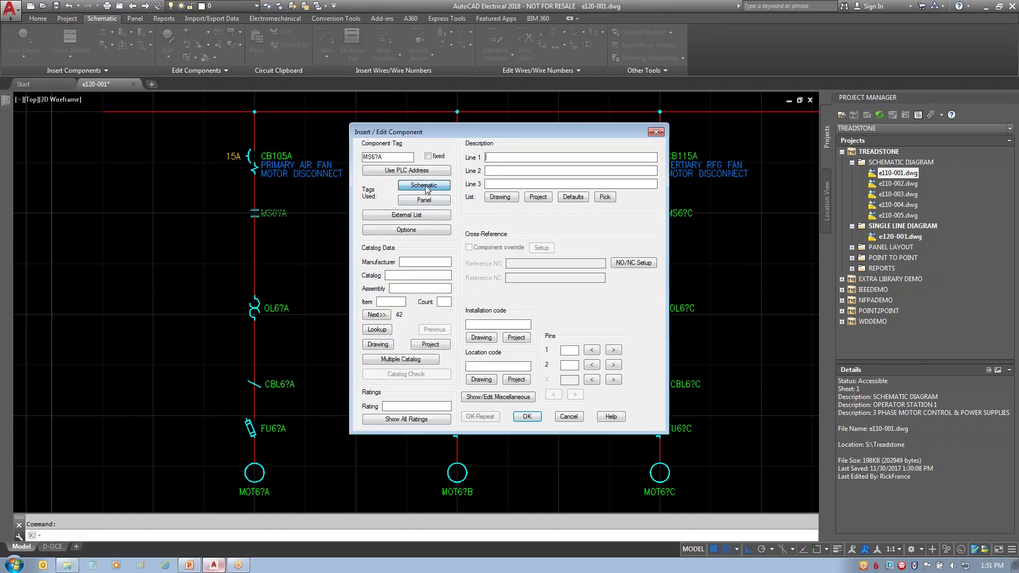
left_click(431, 191)
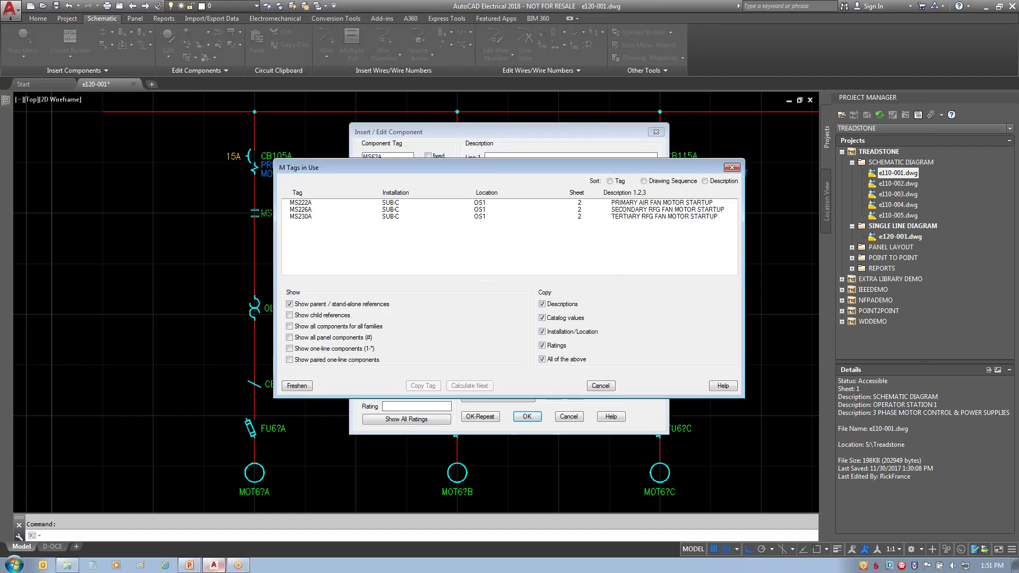
left_click(635, 204)
left_click(423, 386)
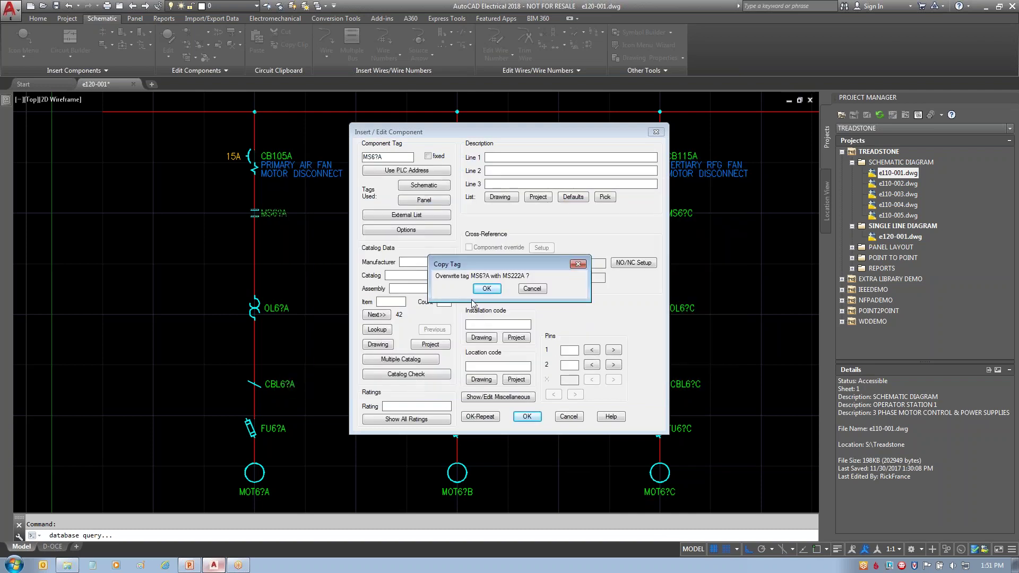
left_click(487, 288)
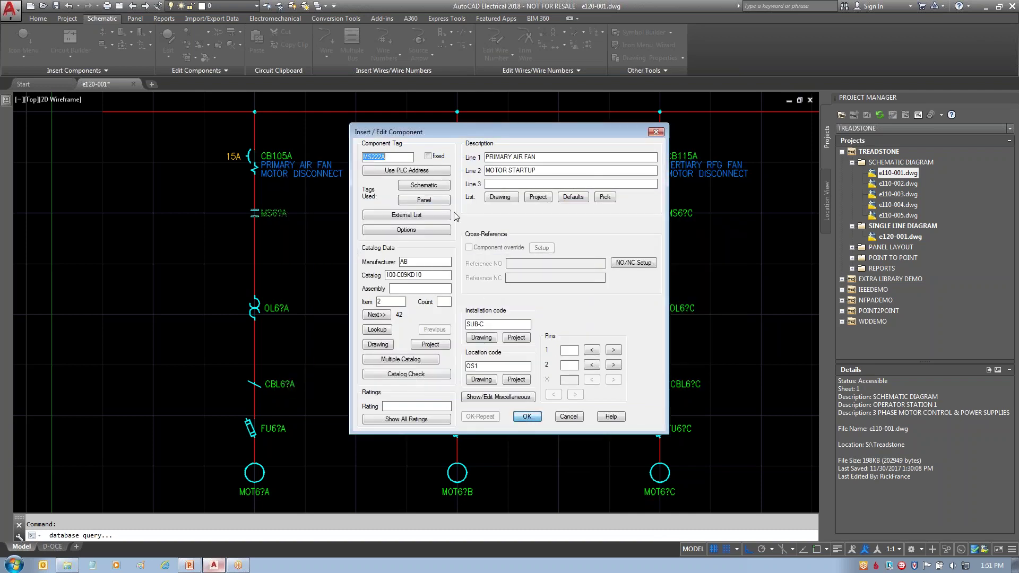
left_click(528, 416)
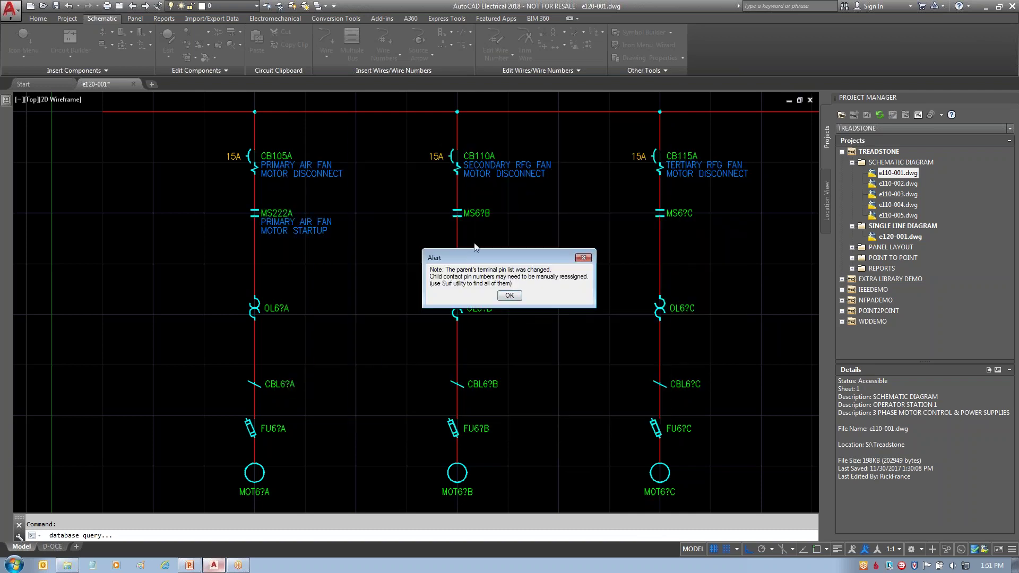
left_click(509, 296)
- Link the second circuit's motor starter MS6?B to schematic tag MS226A, the secondary RFG fan motor startup, copying all its associated data
right_click(459, 212)
left_click(467, 177)
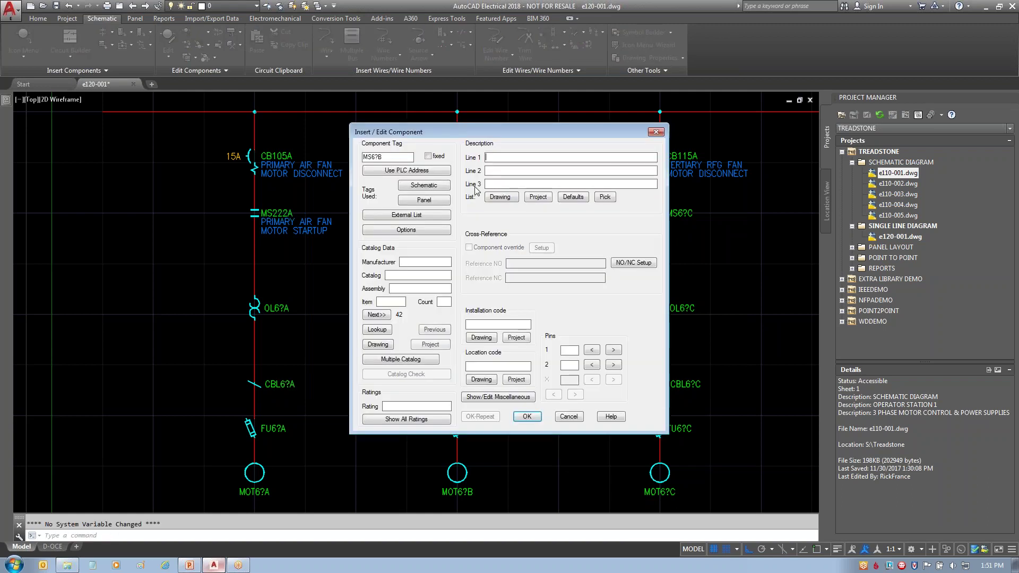
left_click(425, 185)
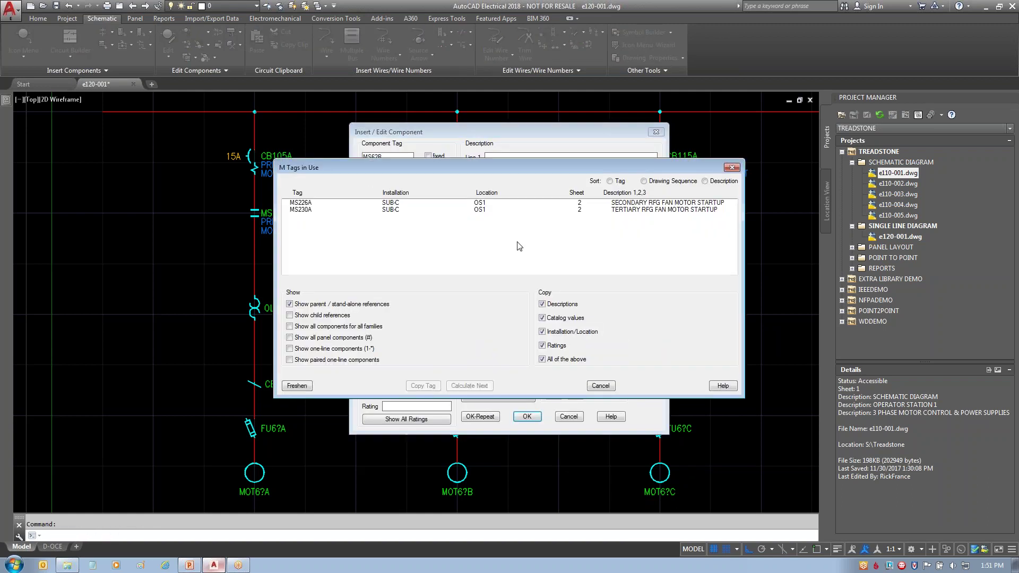
left_click(612, 204)
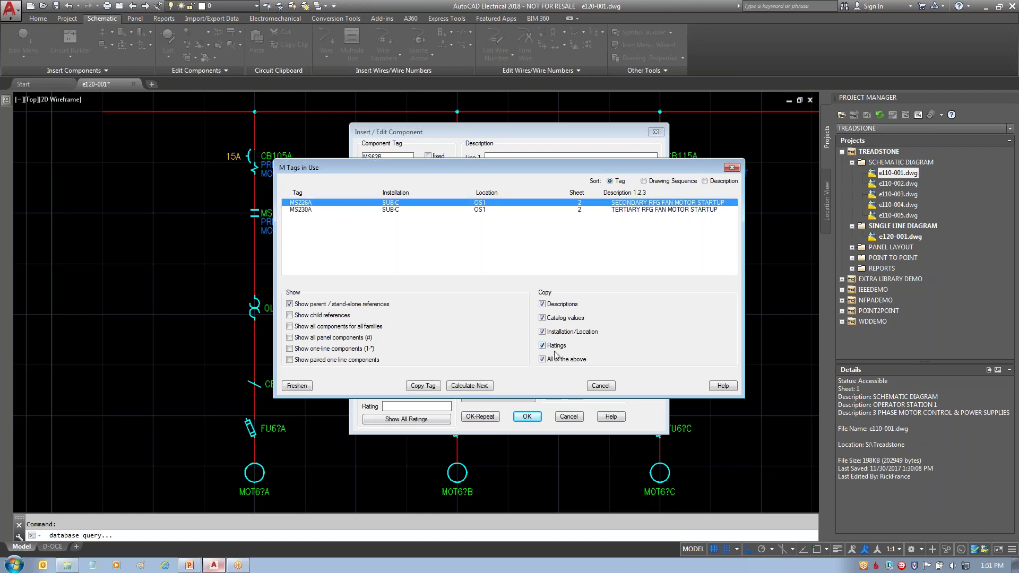
left_click(421, 386)
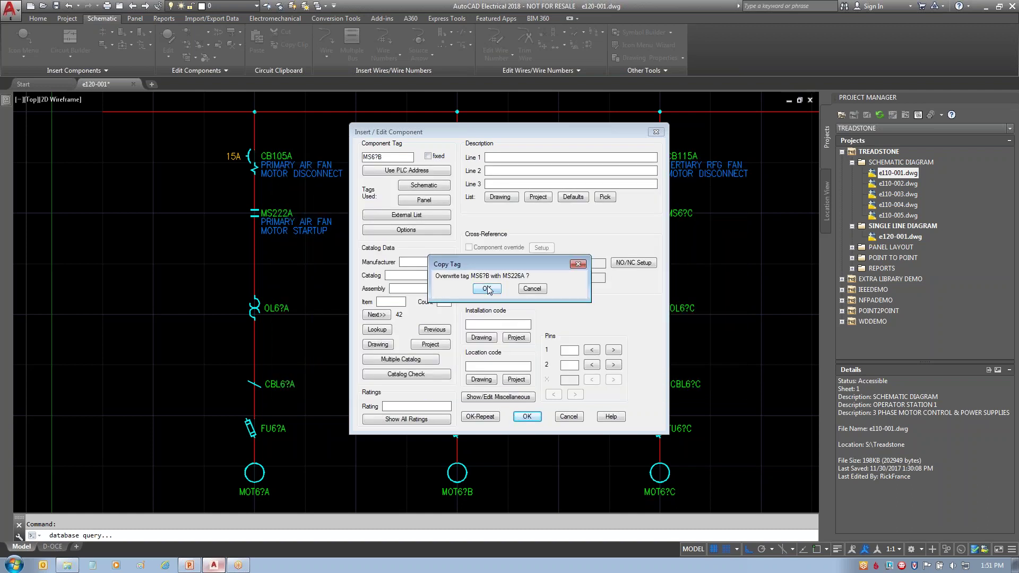
left_click(489, 293)
left_click(527, 414)
left_click(510, 295)
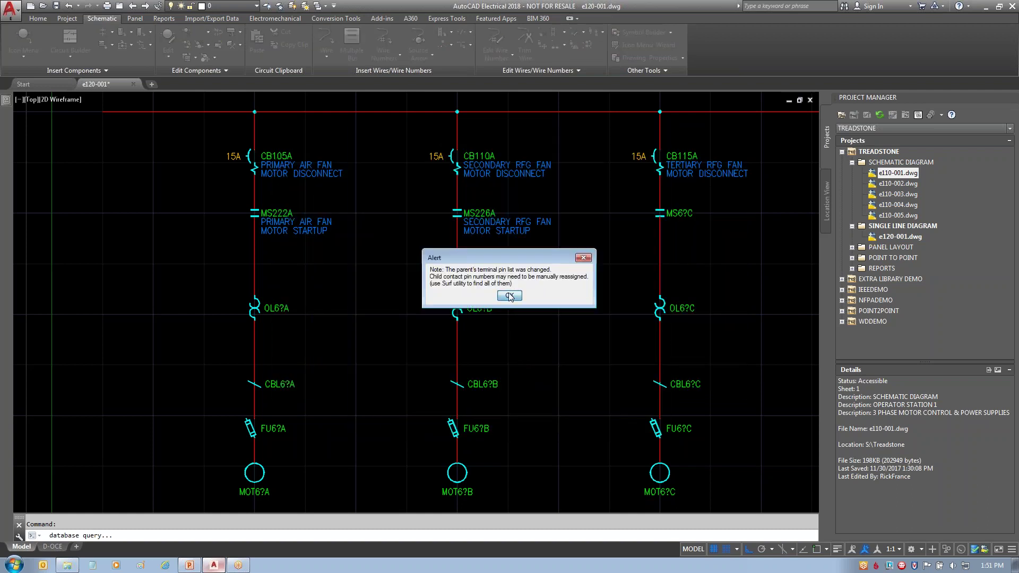
- Copy the schematic tag MS230A with its TERTIARY RFG FAN MOTOR STARTUP data onto the third branch's motor starter MS6?C
right_click(682, 213)
left_click(690, 189)
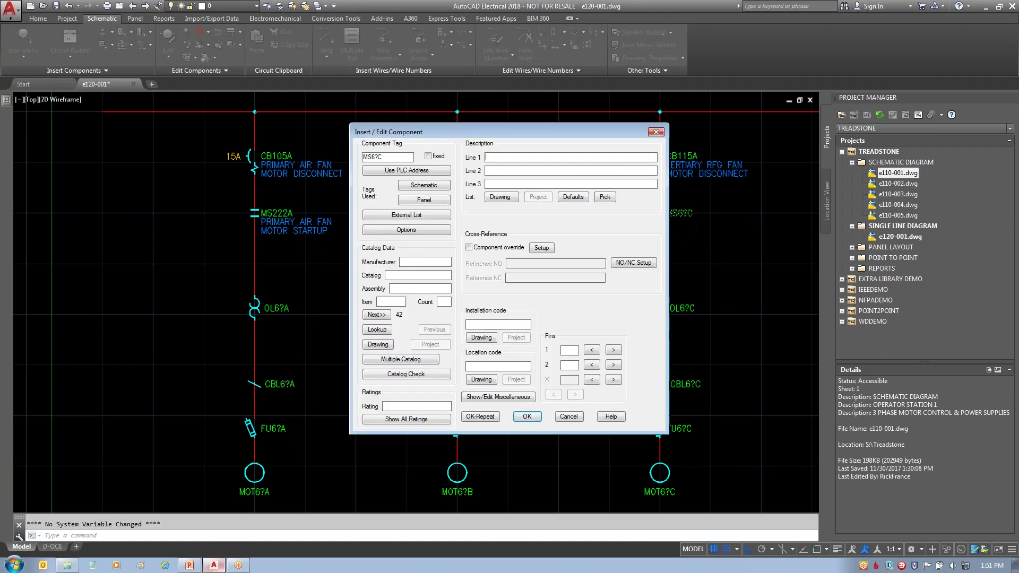
left_click(425, 185)
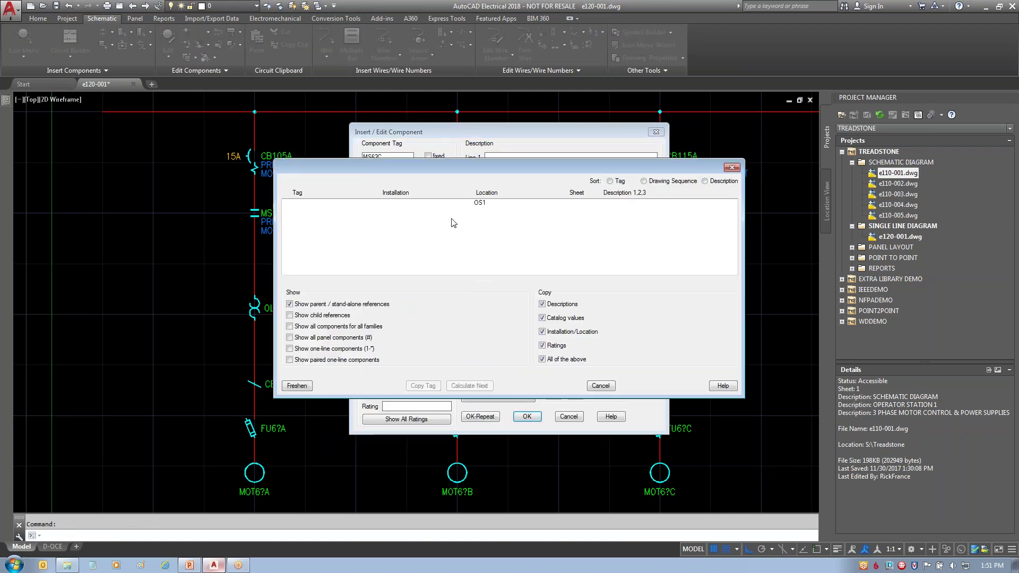
left_click(618, 204)
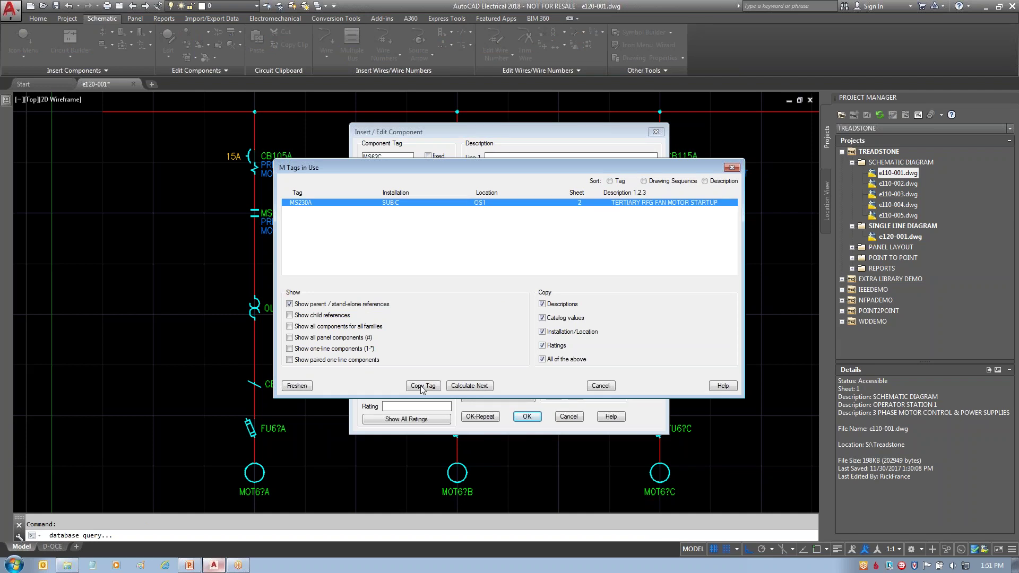
left_click(423, 386)
left_click(487, 289)
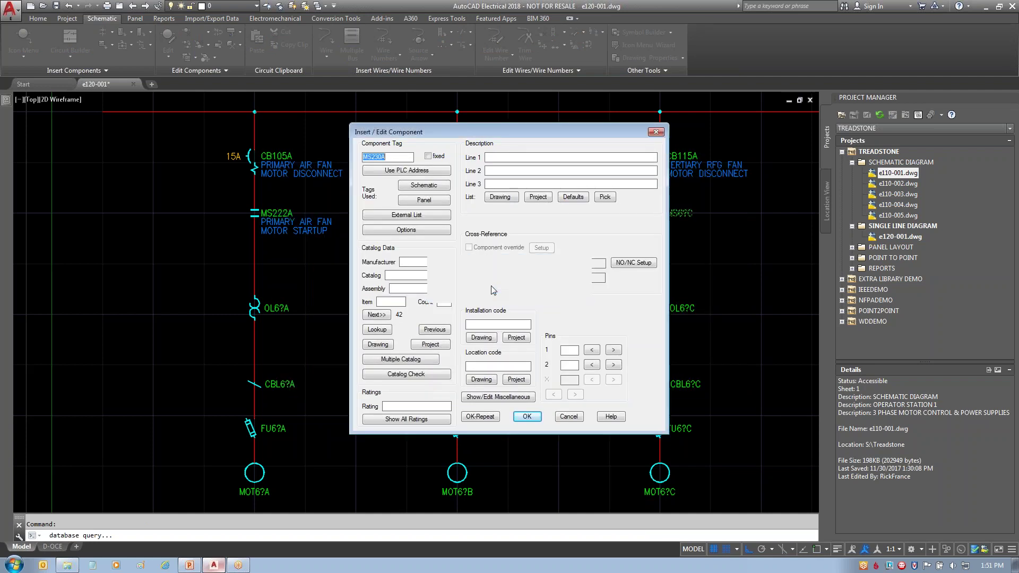
left_click(527, 416)
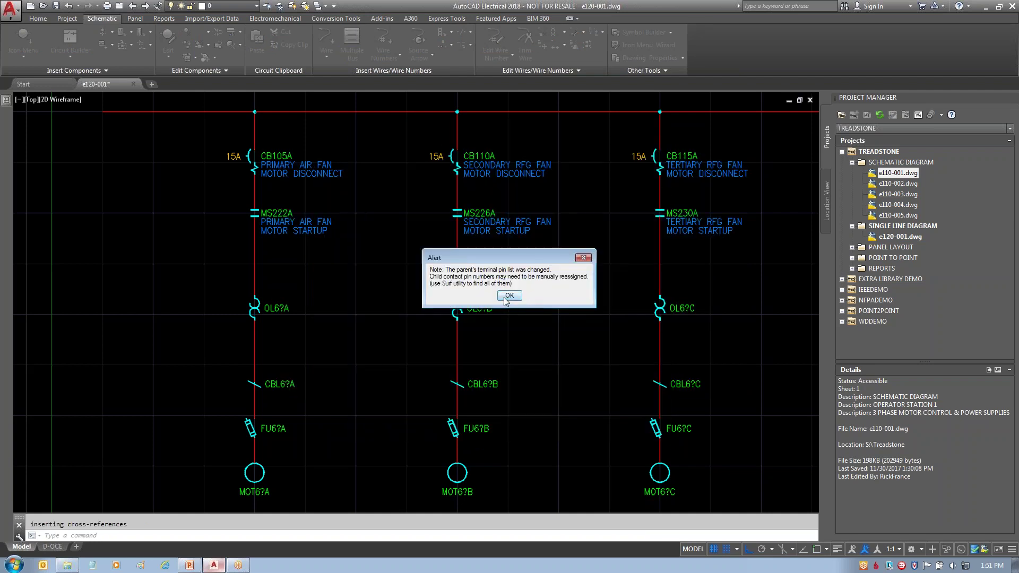
left_click(534, 303)
- Overwrite overload OL6?A in the first branch with the schematic tag OL105A, including its PRIMARY AIR FAN THERMAL OVERLOAD data
right_click(274, 306)
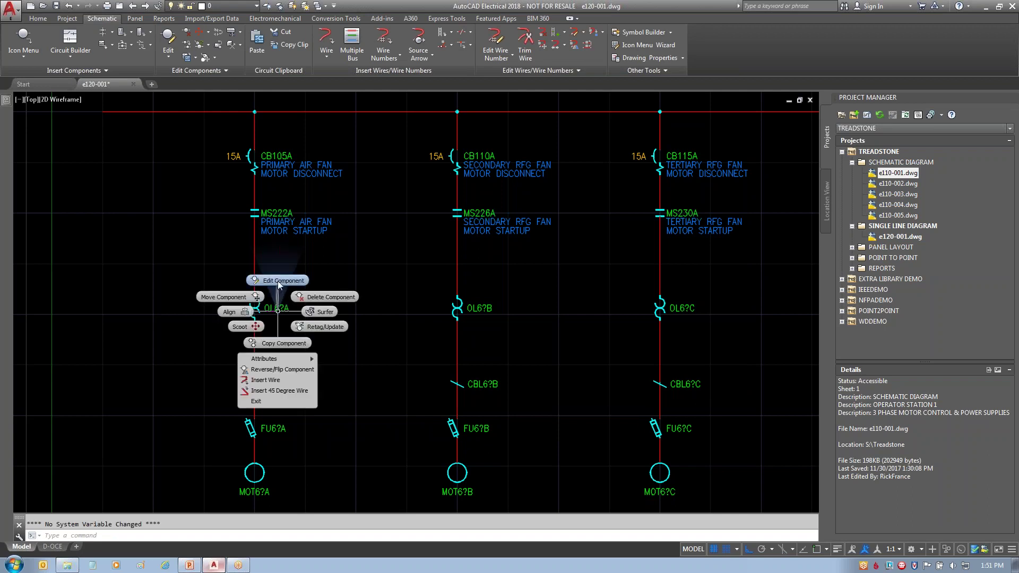
left_click(277, 283)
left_click(424, 185)
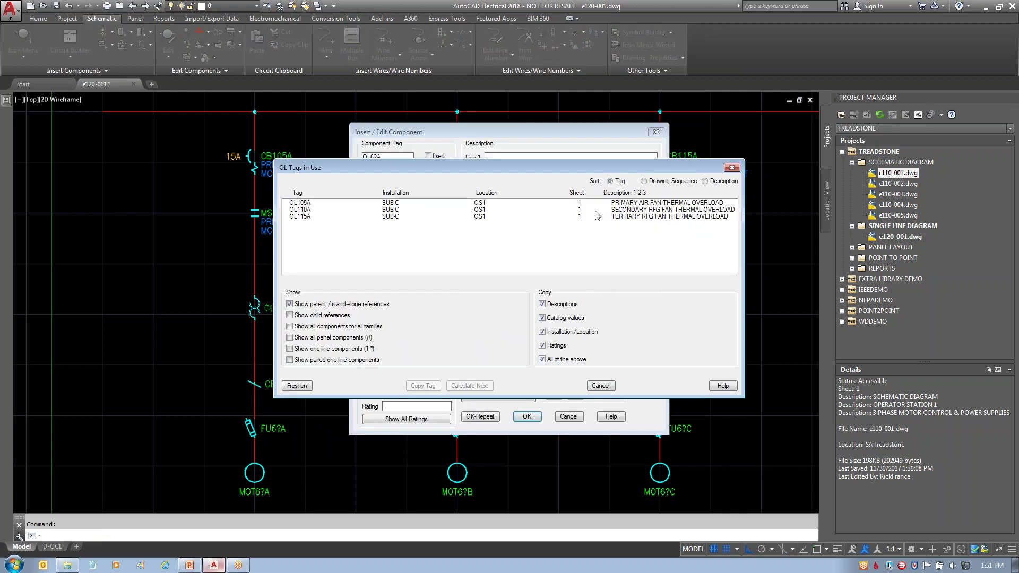
left_click(665, 204)
left_click(438, 386)
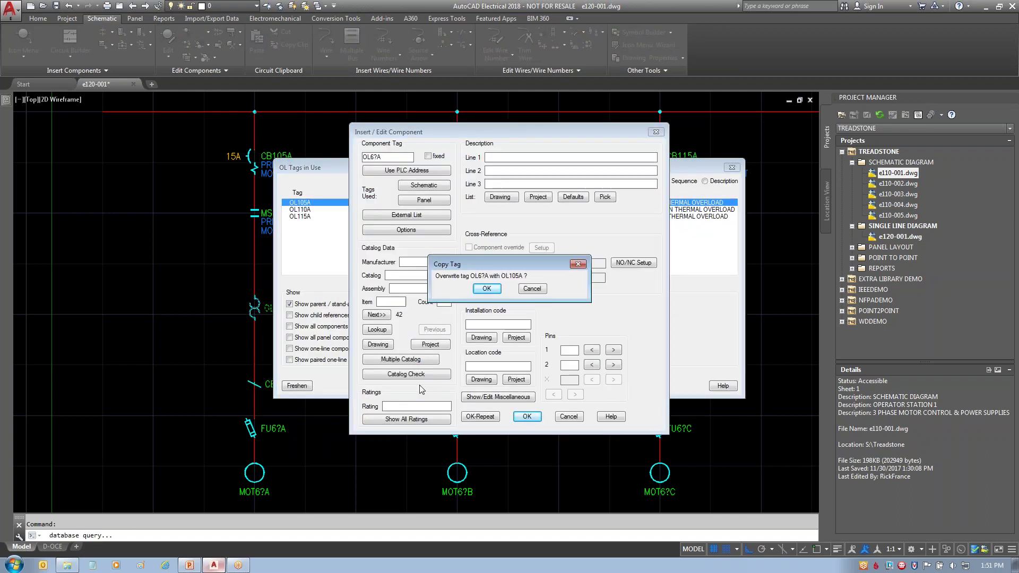
left_click(487, 288)
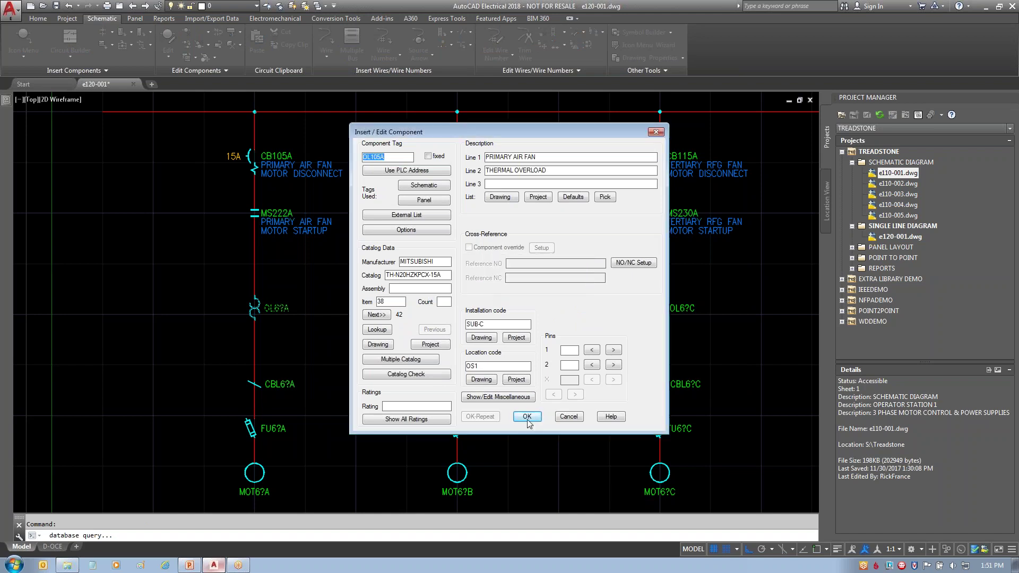
left_click(527, 416)
- Overwrite overload OL6?B in the second branch with the schematic tag OL110A, including its SECONDARY RFG FAN THERMAL OVERLOAD data
right_click(482, 307)
left_click(483, 267)
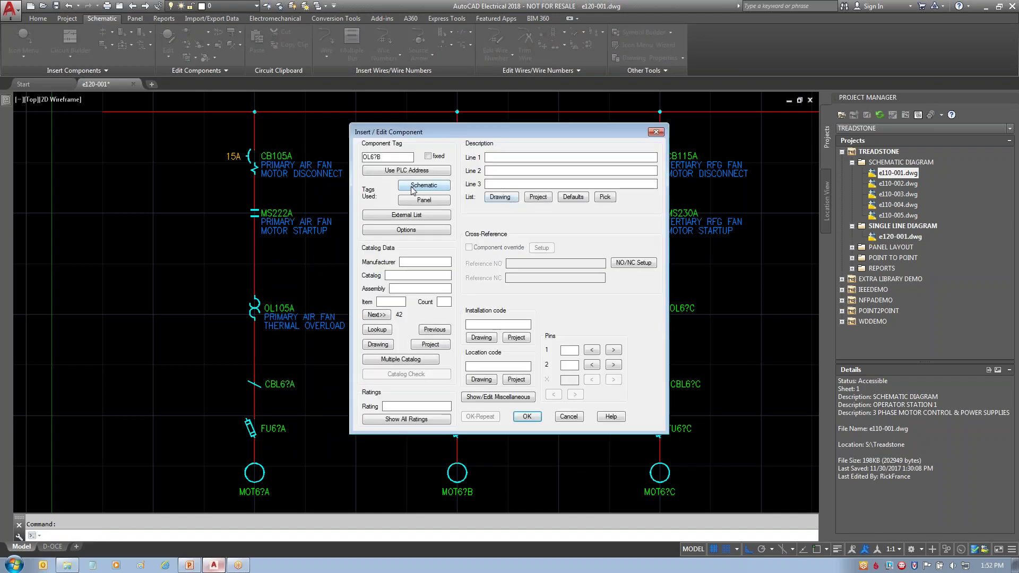
left_click(413, 186)
left_click(640, 207)
left_click(423, 386)
left_click(487, 289)
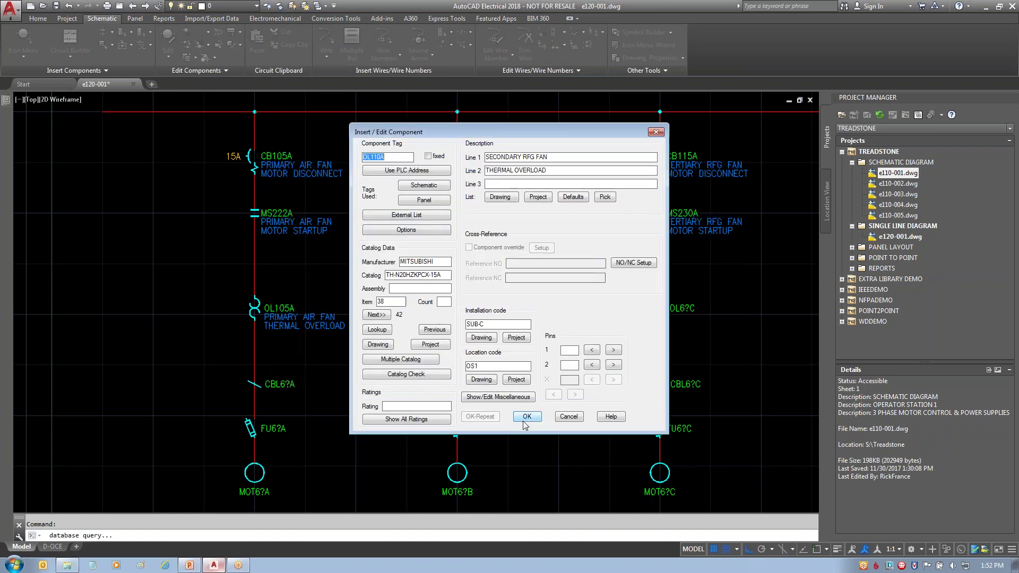
left_click(534, 418)
- Overwrite overload OL6?C in the third branch with the schematic tag OL115A, including its TERTIARY RFG FAN THERMAL OVERLOAD data
right_click(678, 309)
left_click(664, 278)
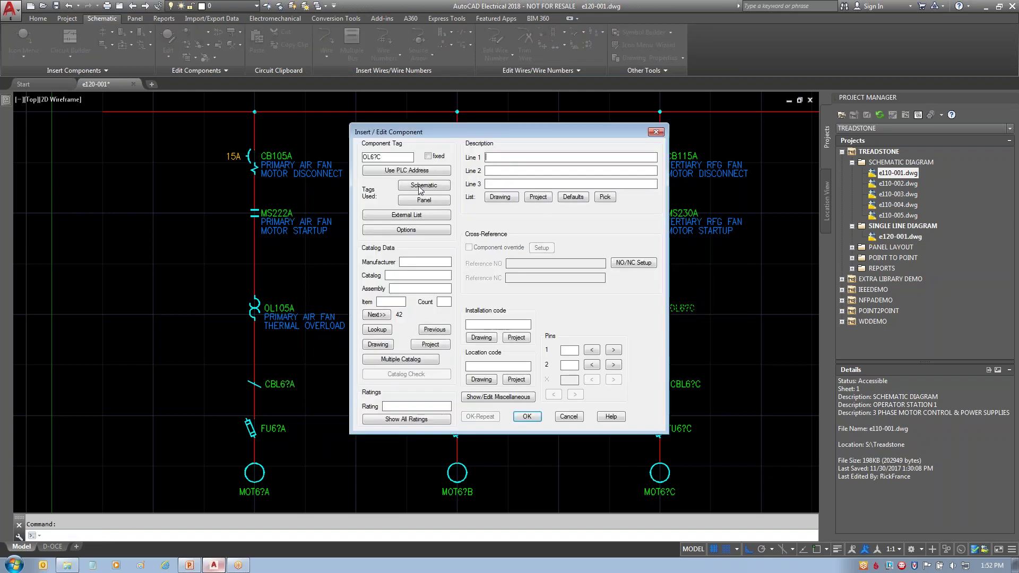
left_click(424, 185)
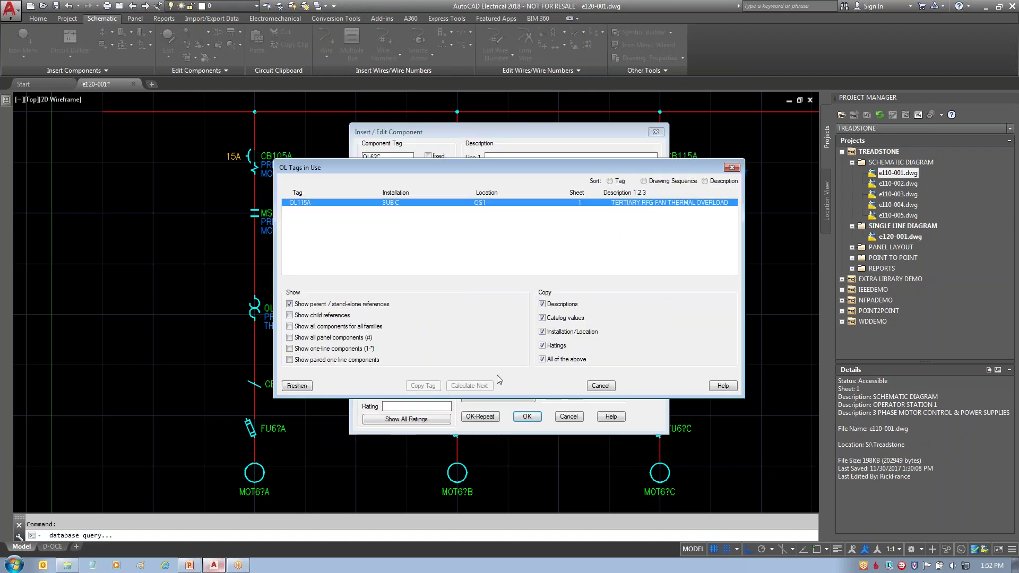
left_click(424, 385)
left_click(487, 289)
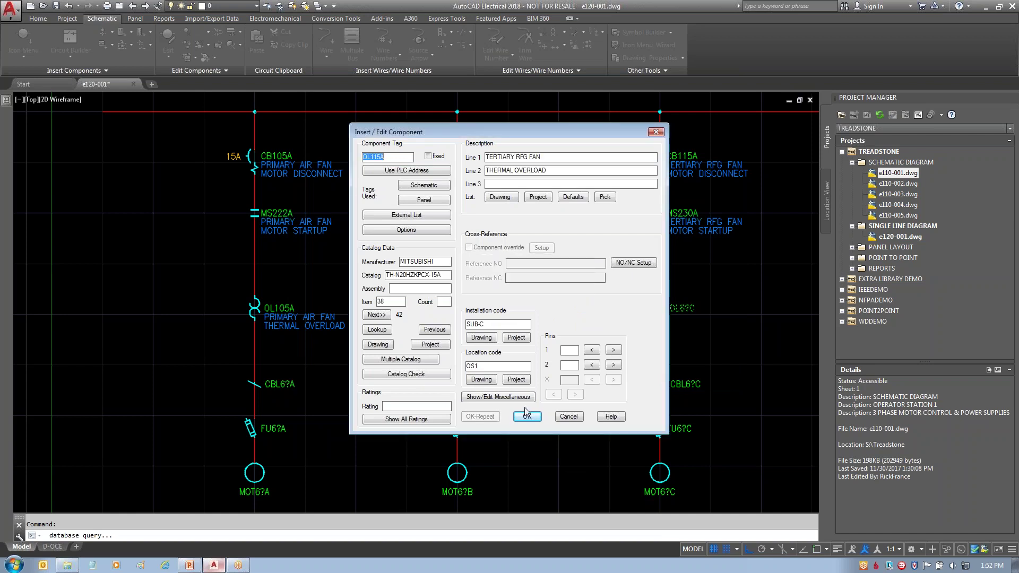
left_click(527, 416)
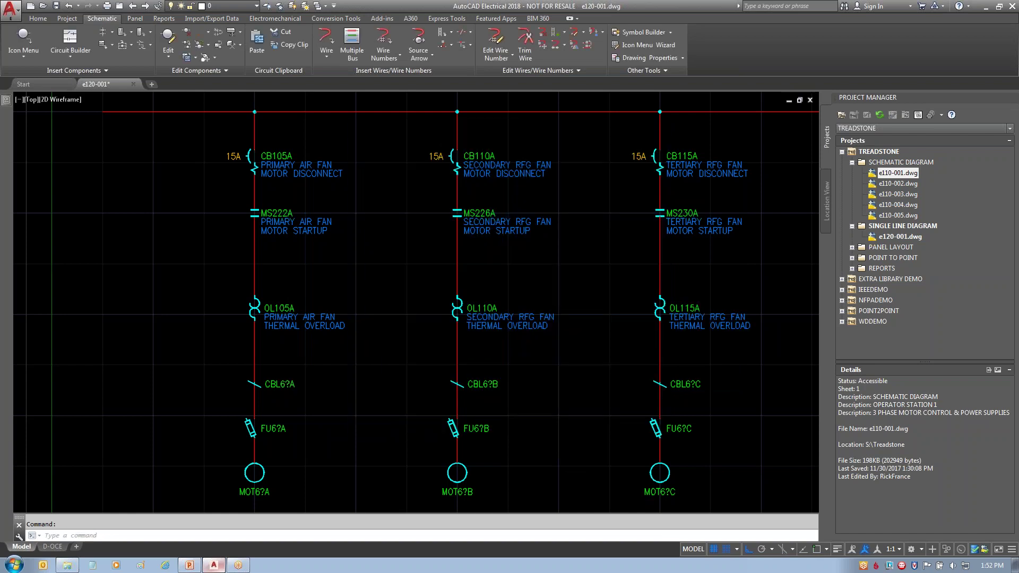
- Assign the schematic tag FU105A, PRIMARY AIR FAN SAFETY DISCONNECT, and its copied data to fuse FU6?A in the first branch
right_click(274, 425)
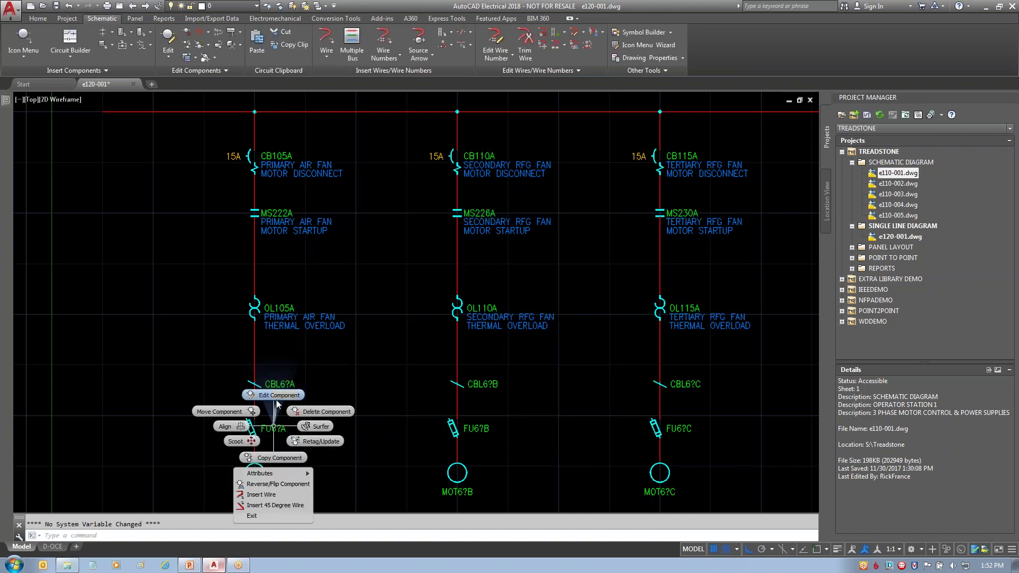
left_click(275, 395)
left_click(424, 185)
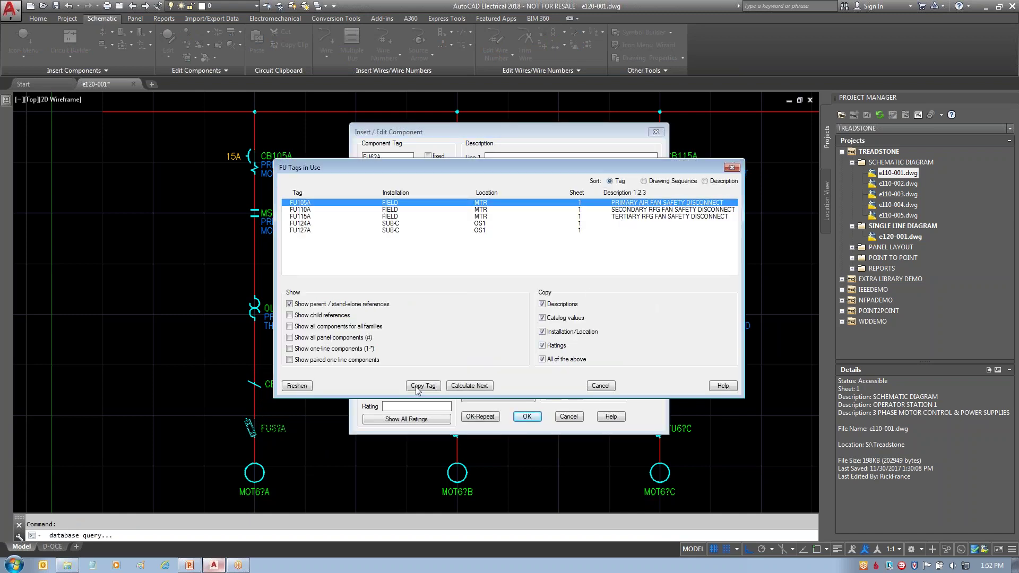
left_click(416, 386)
left_click(489, 295)
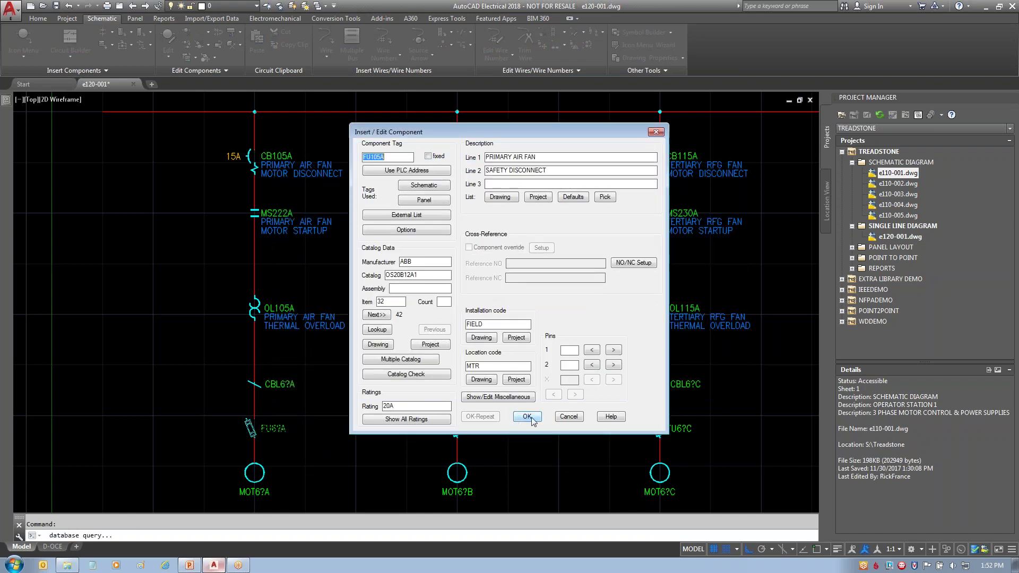
left_click(527, 417)
- Assign the schematic tag FU110A, SECONDARY RFG FAN SAFETY DISCONNECT, and its copied data to fuse FU6?B in the second branch
right_click(480, 429)
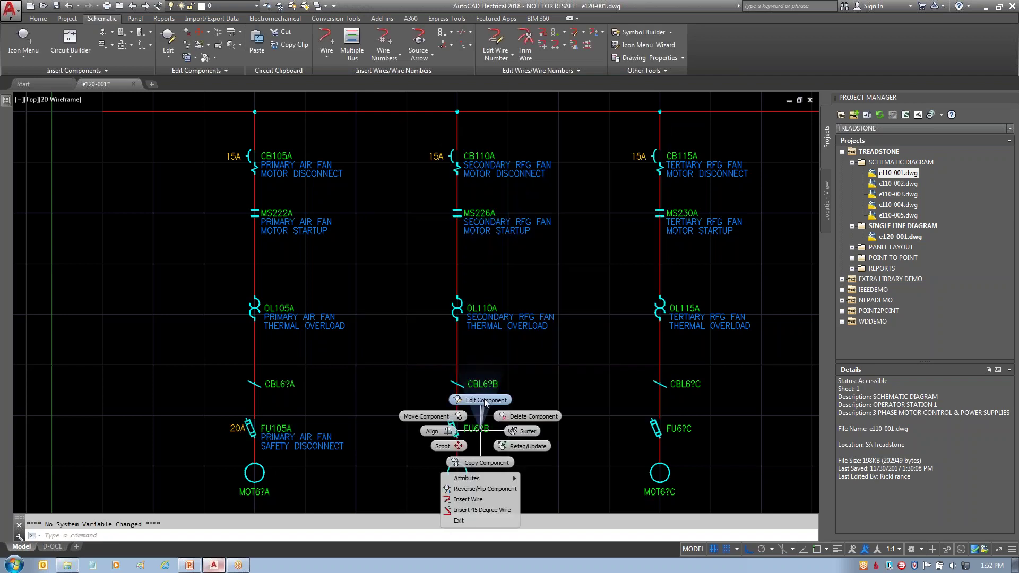
left_click(487, 406)
left_click(424, 186)
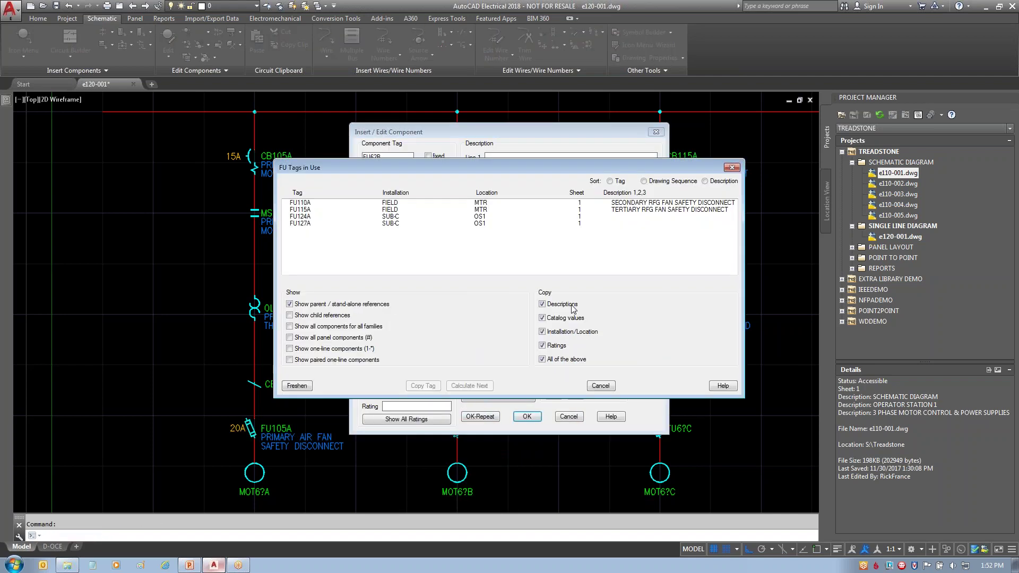
left_click(423, 386)
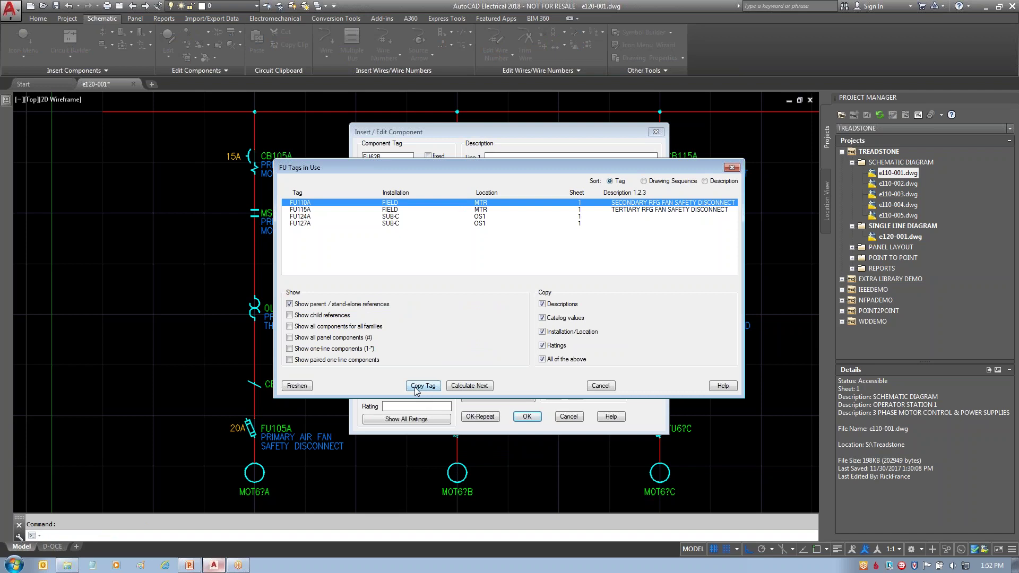
left_click(487, 291)
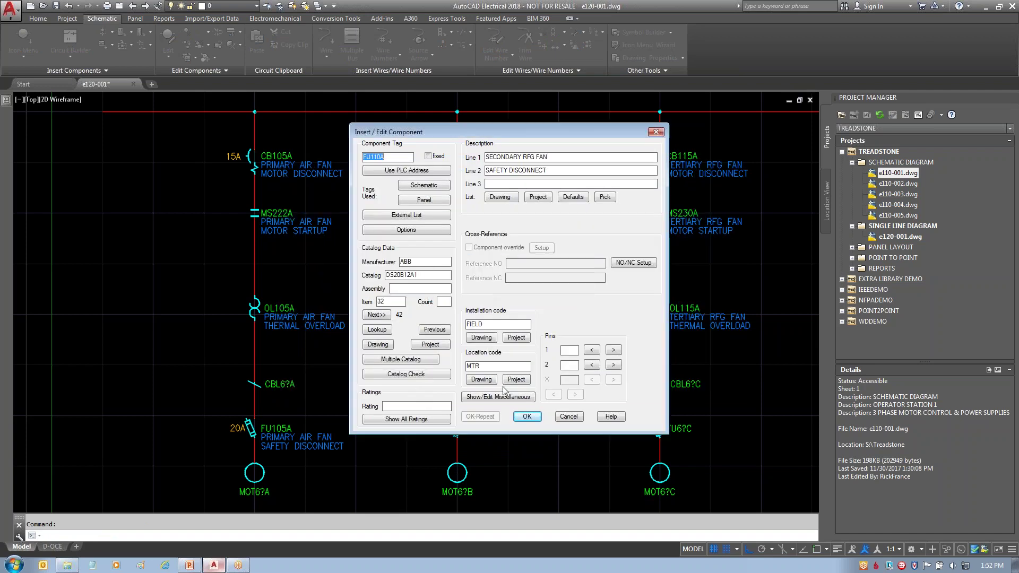
left_click(527, 416)
- Assign the schematic tag FU115A, TERTIARY RFG FAN SAFETY DISCONNECT, and its copied data to fuse FU6?C in the third branch
right_click(683, 428)
left_click(683, 383)
left_click(423, 186)
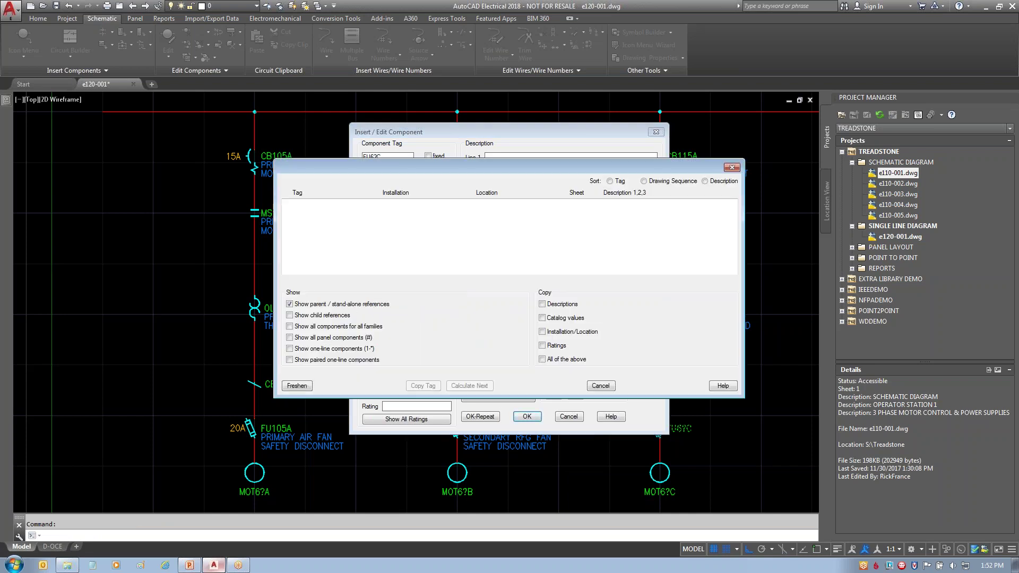
left_click(423, 386)
left_click(486, 288)
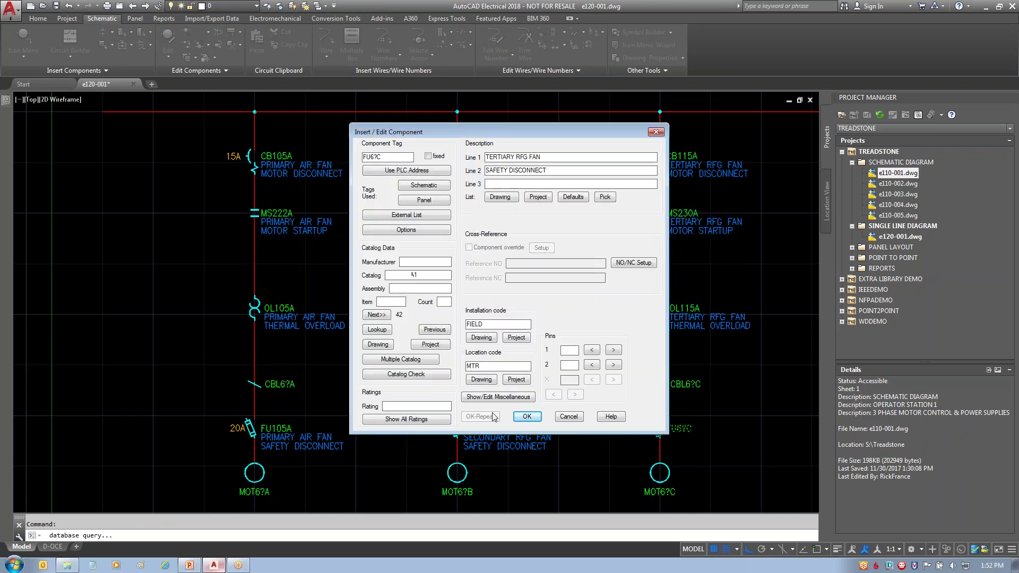
left_click(527, 416)
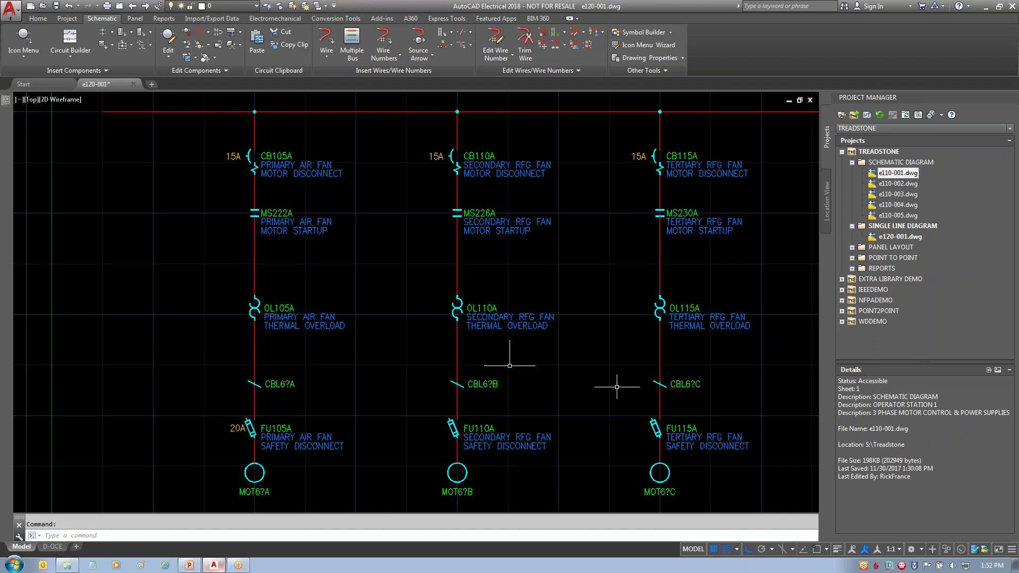
- Copy the used cable tag CBL105A with its PRIMARY AIR FAN MOTOR CABLE data onto the first branch's cable marker CBL6?A
middle_click_drag(658, 398, 623, 318)
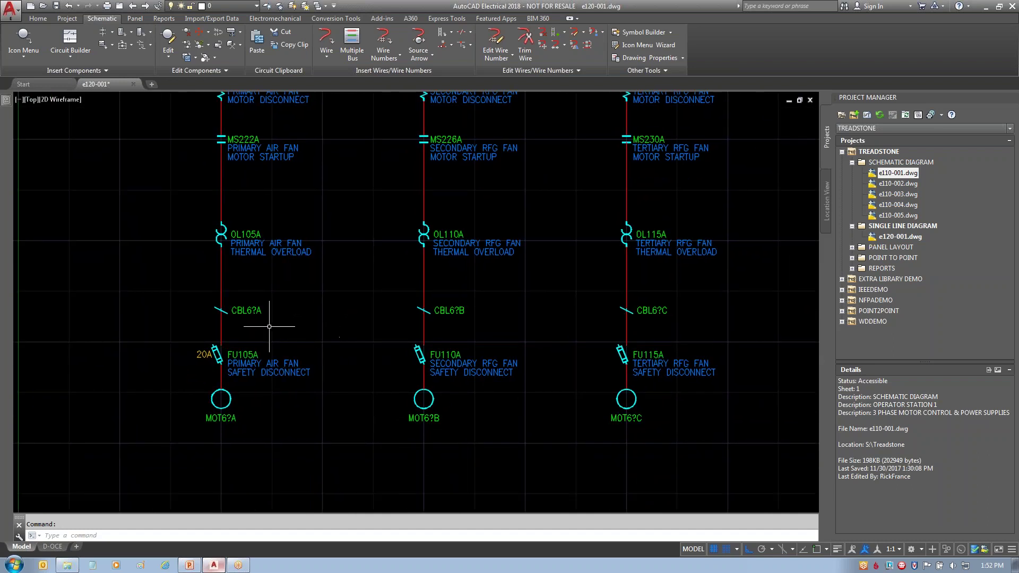
right_click(248, 310)
left_click(254, 278)
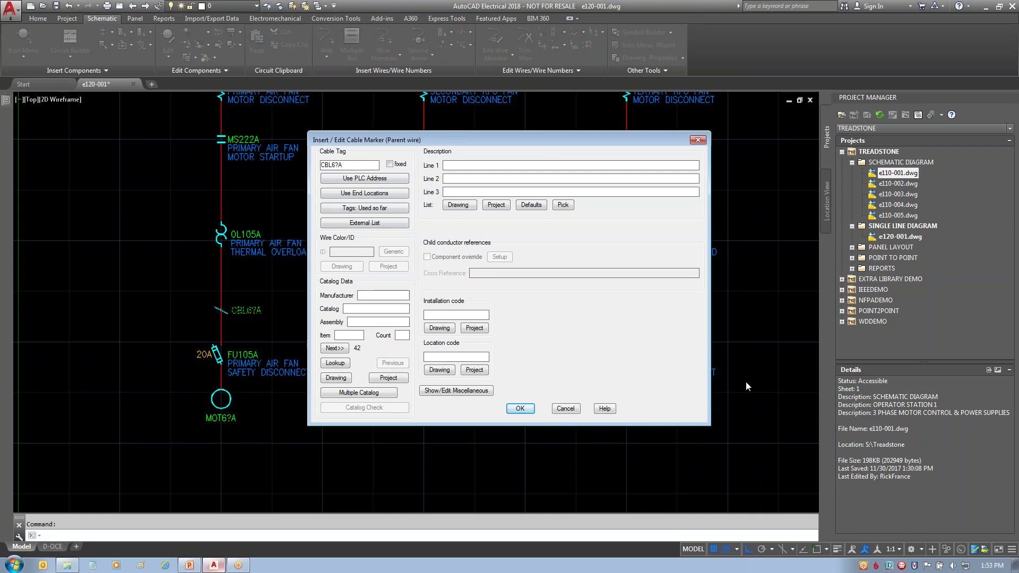
mouse_move(361, 200)
left_mouse_down()
mouse_move(417, 197)
mouse_move(386, 227)
mouse_move(325, 212)
mouse_move(175, 359)
left_mouse_up()
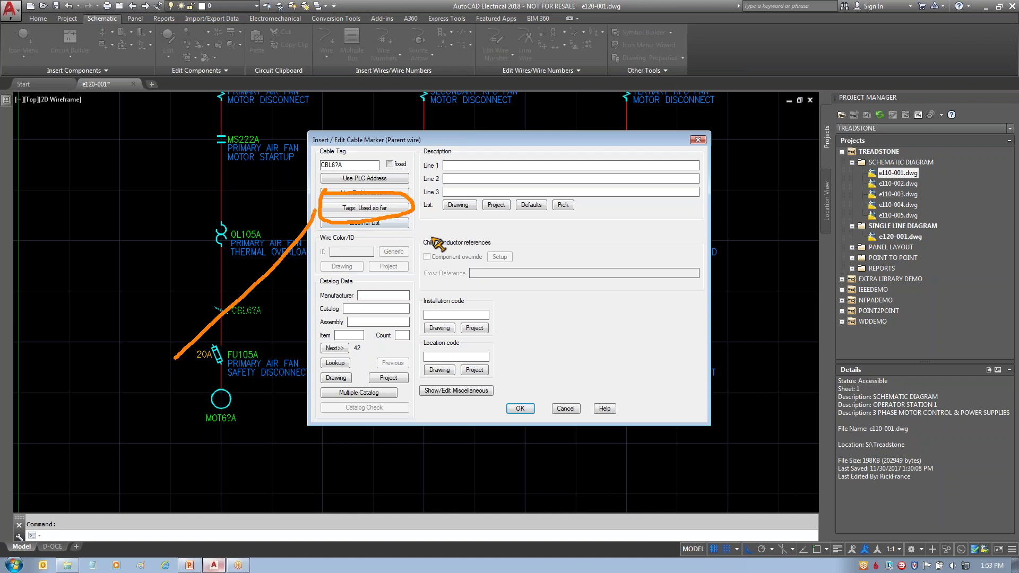
left_click(383, 208)
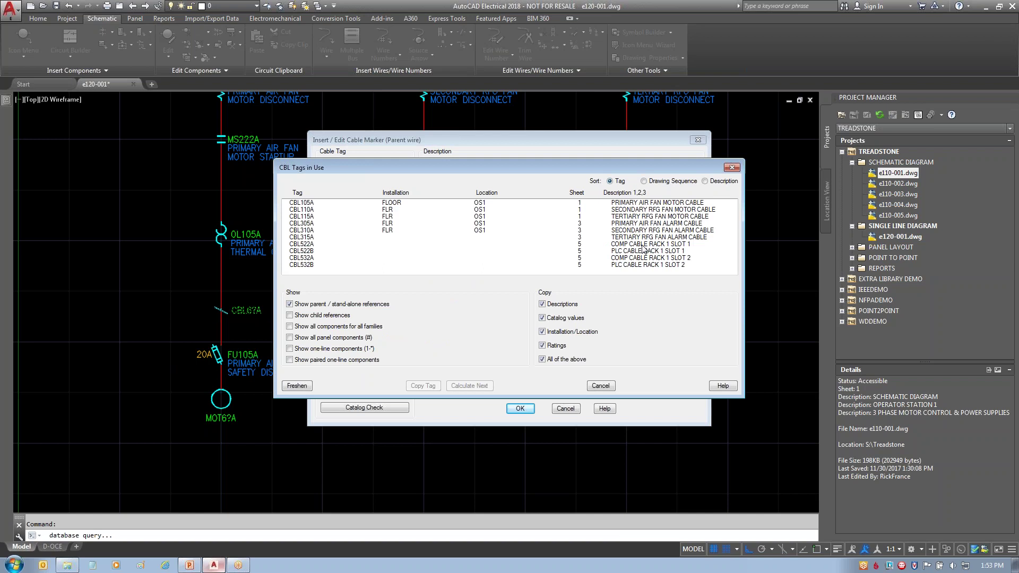
left_click(647, 204)
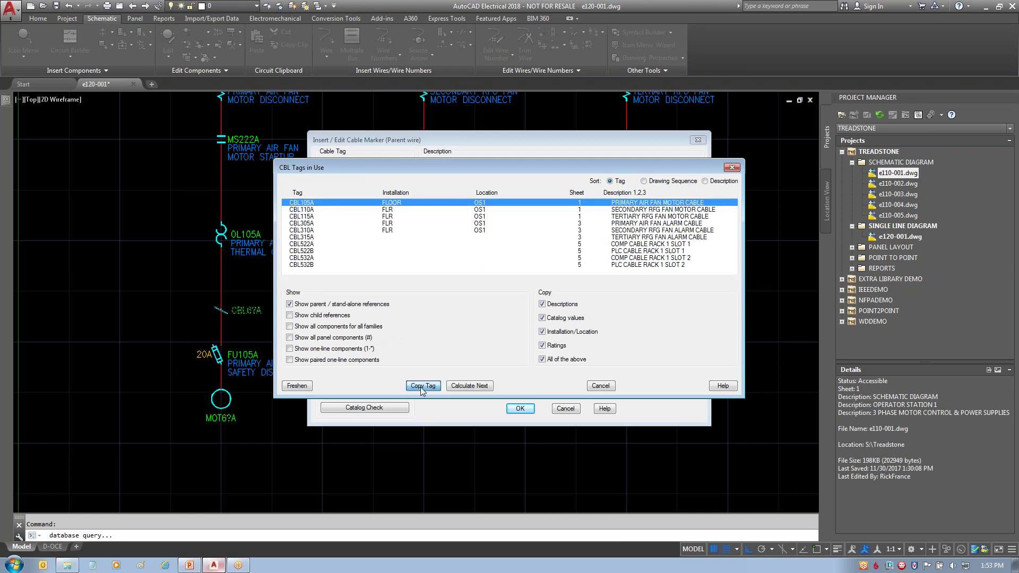
left_click(422, 385)
left_click(520, 409)
- Copy the used cable tag CBL110A with its SECONDARY RFG FAN MOTOR CABLE data onto the second branch's cable marker CBL6?B
right_click(447, 311)
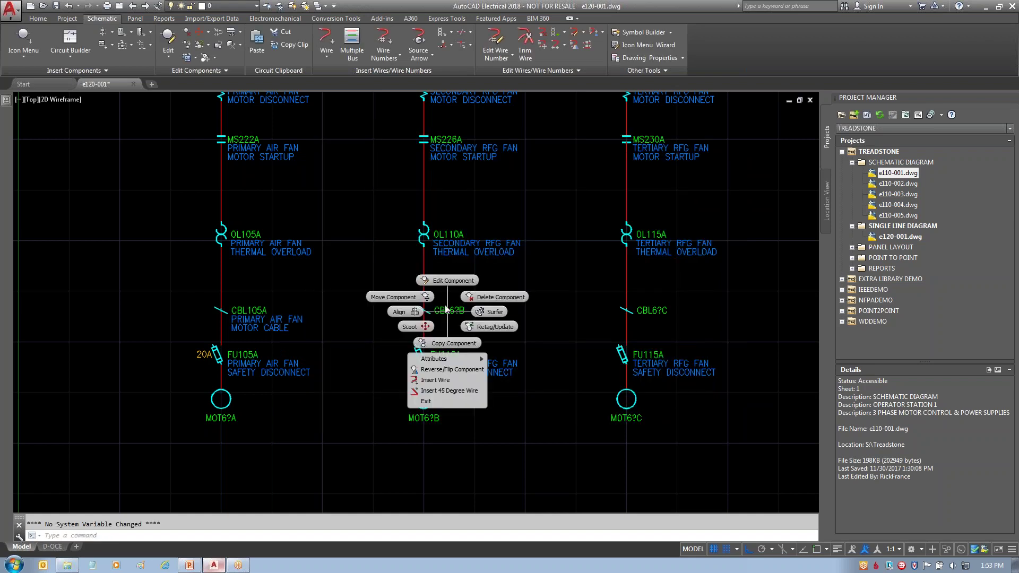
left_click(452, 280)
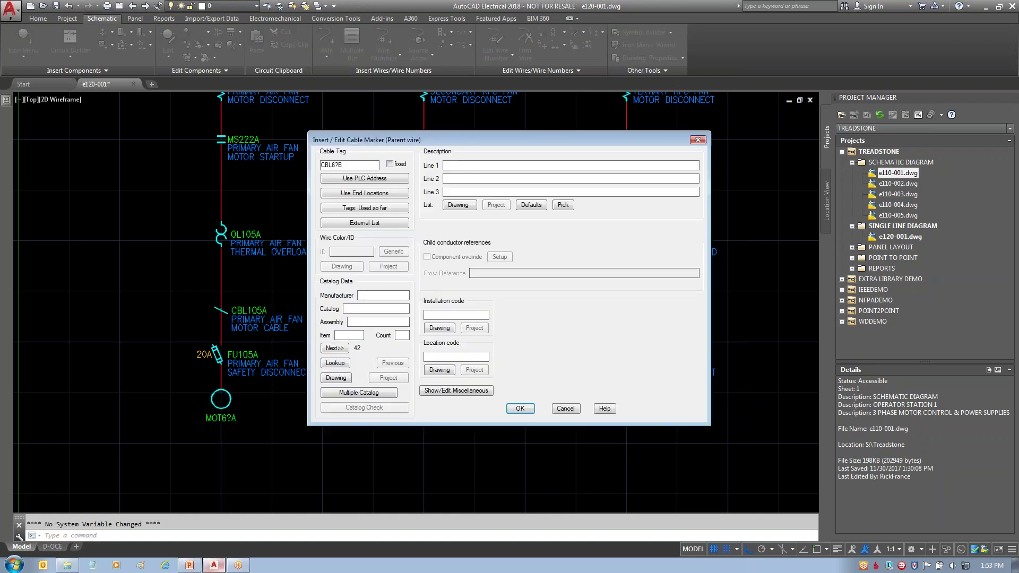
left_click(370, 208)
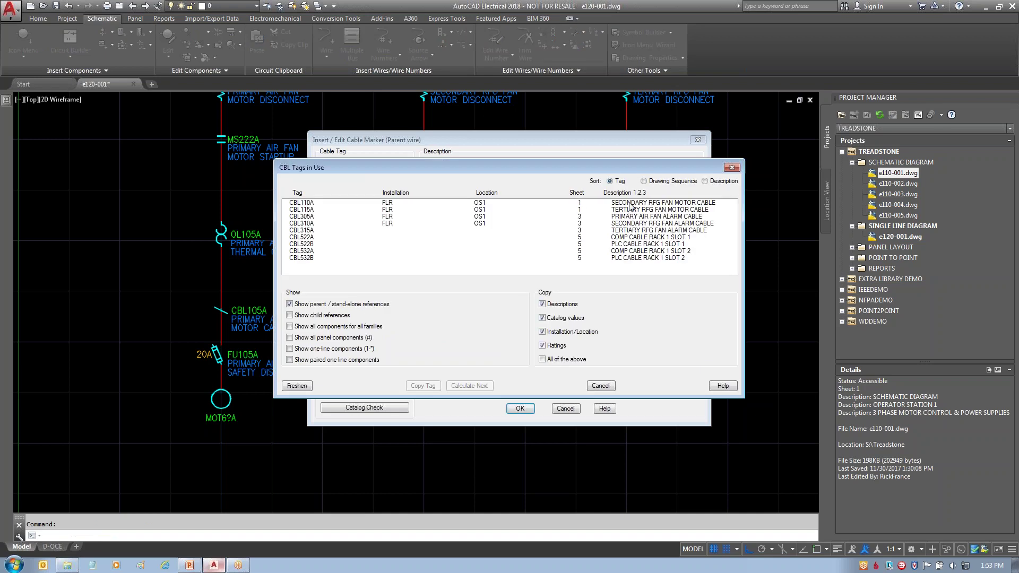
left_click(630, 204)
left_click(417, 386)
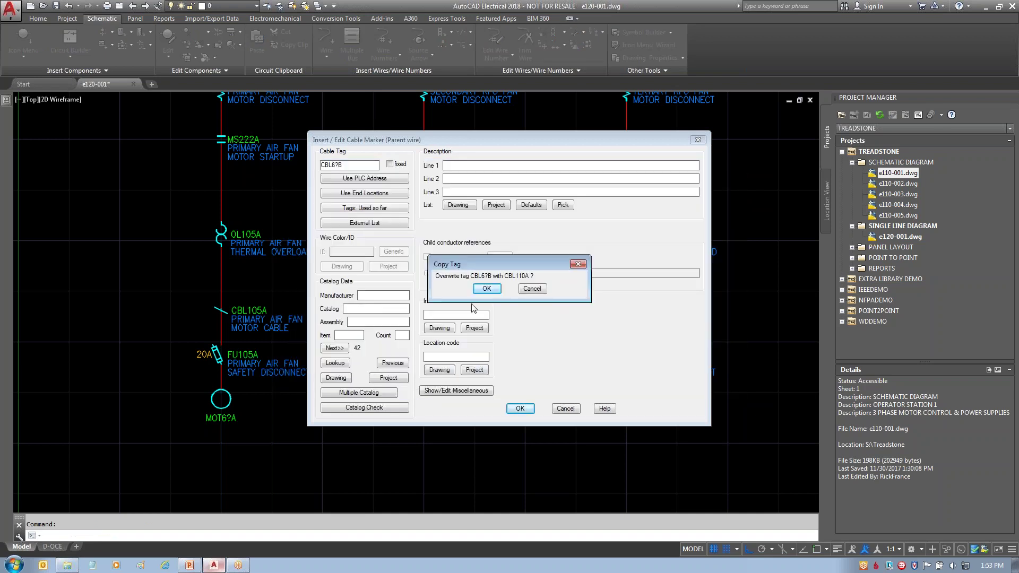
left_click(495, 289)
left_click(520, 409)
- Copy the used cable tag CBL115A with its TERTIARY RFG FAN MOTOR CABLE data onto the third branch's cable marker CBL6?C
right_click(654, 312)
left_click(658, 281)
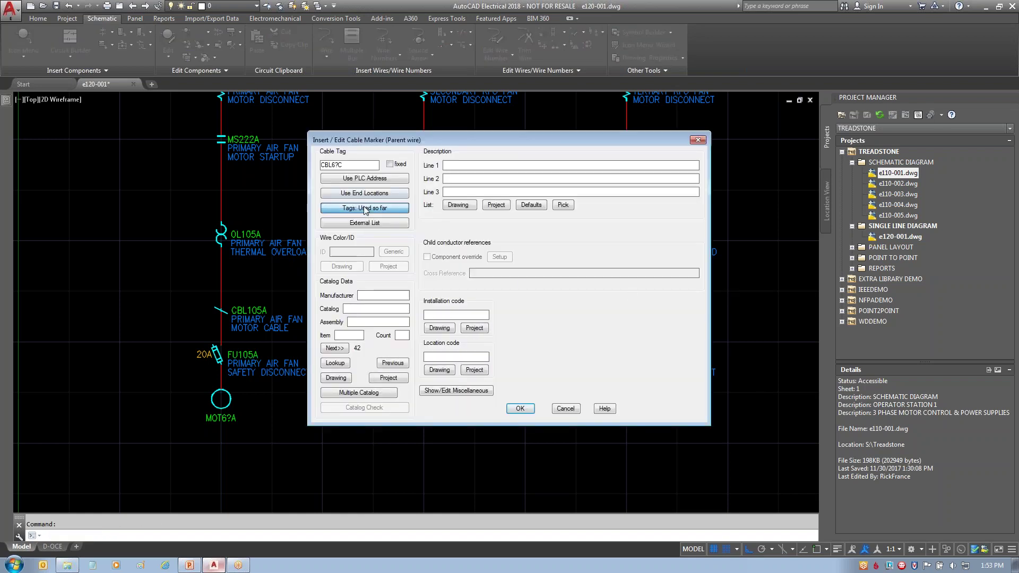
left_click(365, 209)
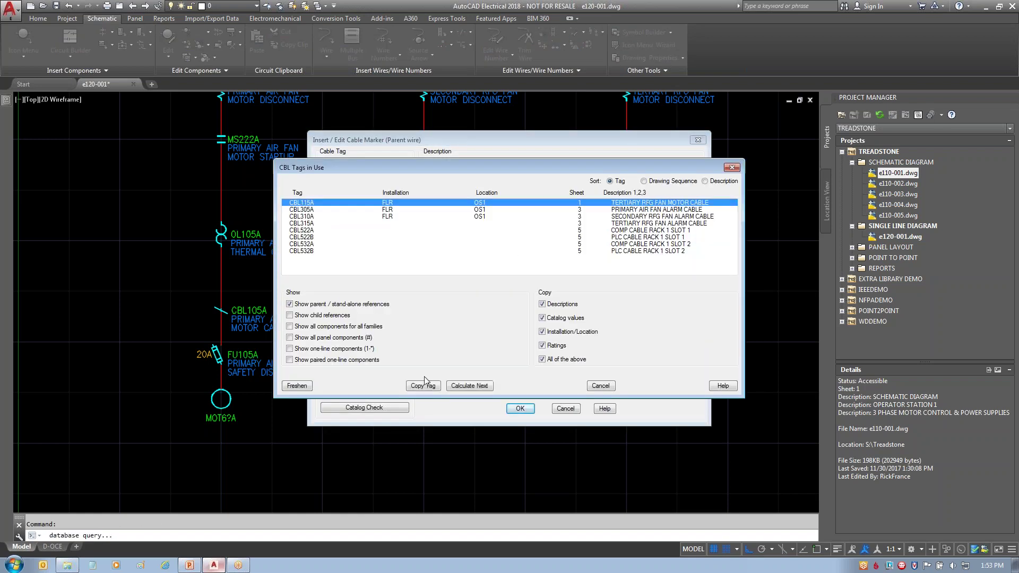
left_click(423, 386)
left_click(478, 289)
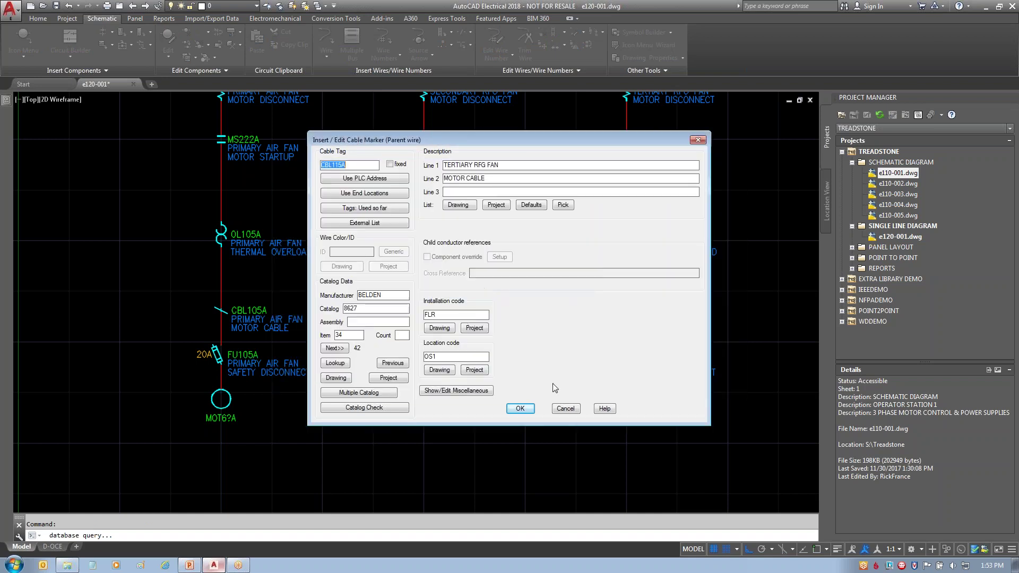
left_click(521, 408)
- Overwrite the first branch's motor tag MOT6?A with schematic tag MTR106A, copying its PRIMARY AIR FAN MOTOR data
middle_click_drag(389, 469, 390, 365)
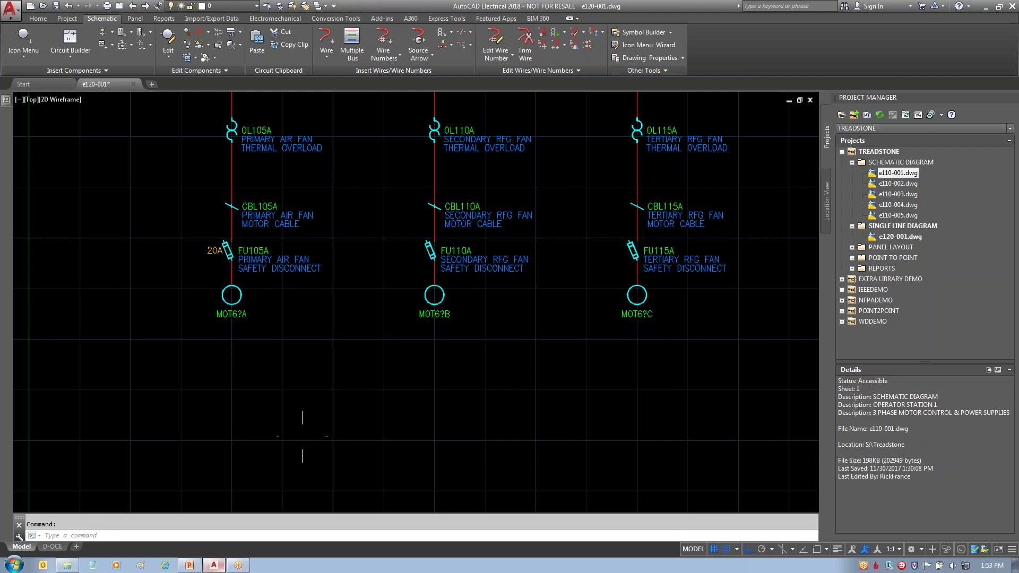
right_click(232, 313)
left_click(235, 285)
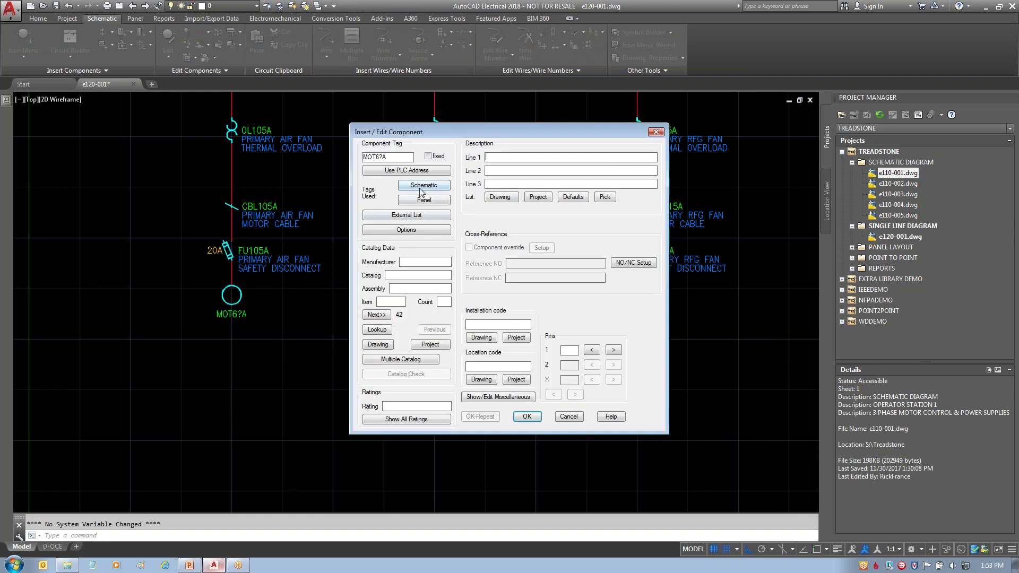
left_click(424, 185)
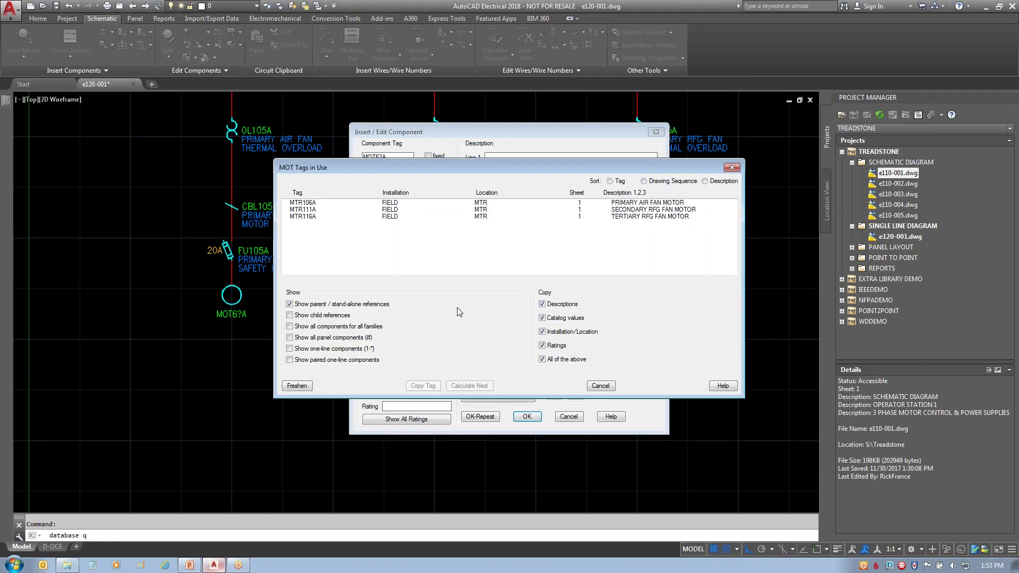
left_click(423, 385)
left_click_drag(500, 218, 193, 199)
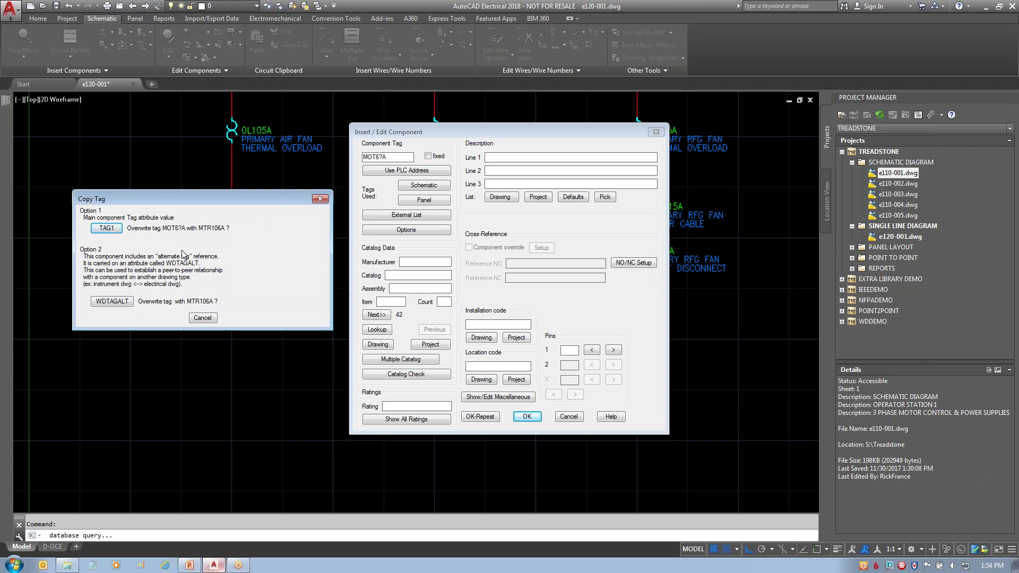
left_click(108, 230)
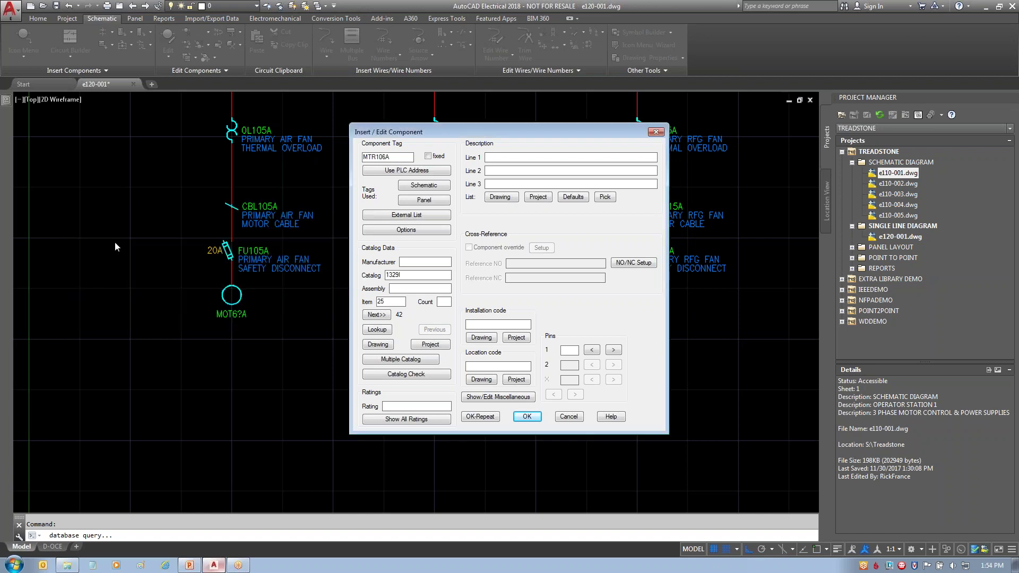
left_click(527, 417)
- Overwrite the second branch's motor tag MOT6?B with schematic tag MTR111A, copying its SECONDARY RFG FAN MOTOR data
right_click(434, 297)
left_click(427, 282)
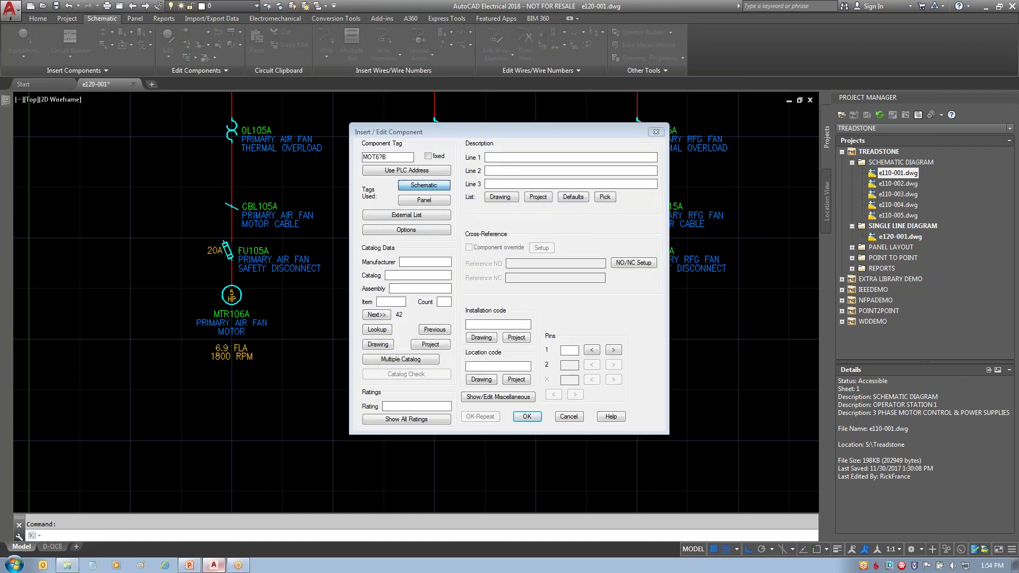
left_click(424, 185)
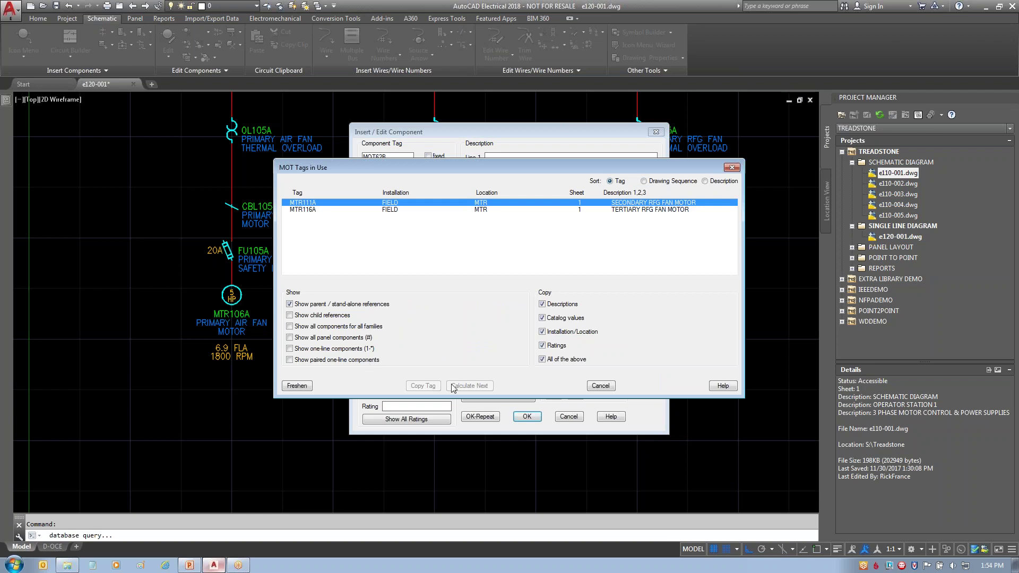
left_click(424, 386)
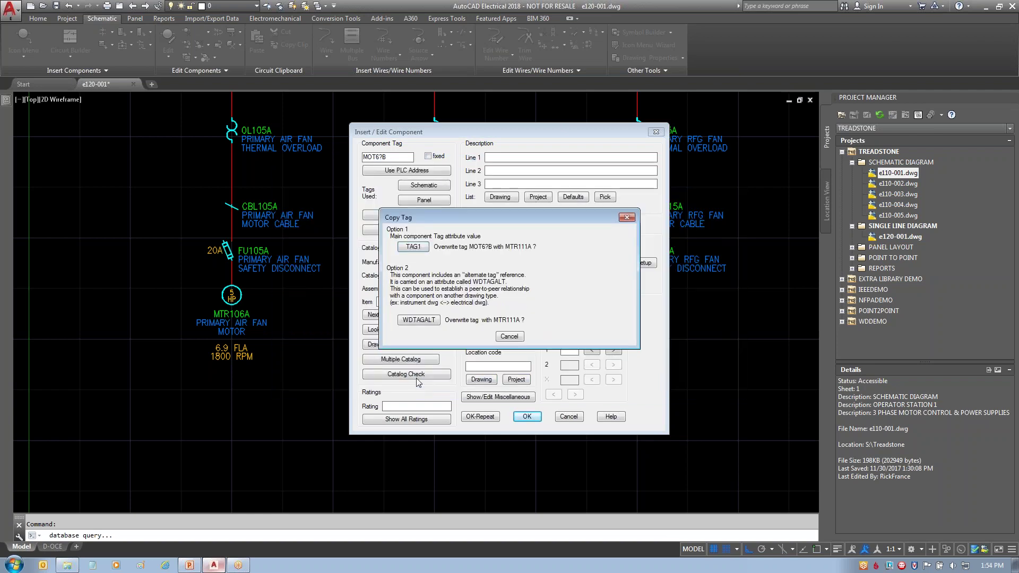
left_click(414, 248)
left_click(527, 416)
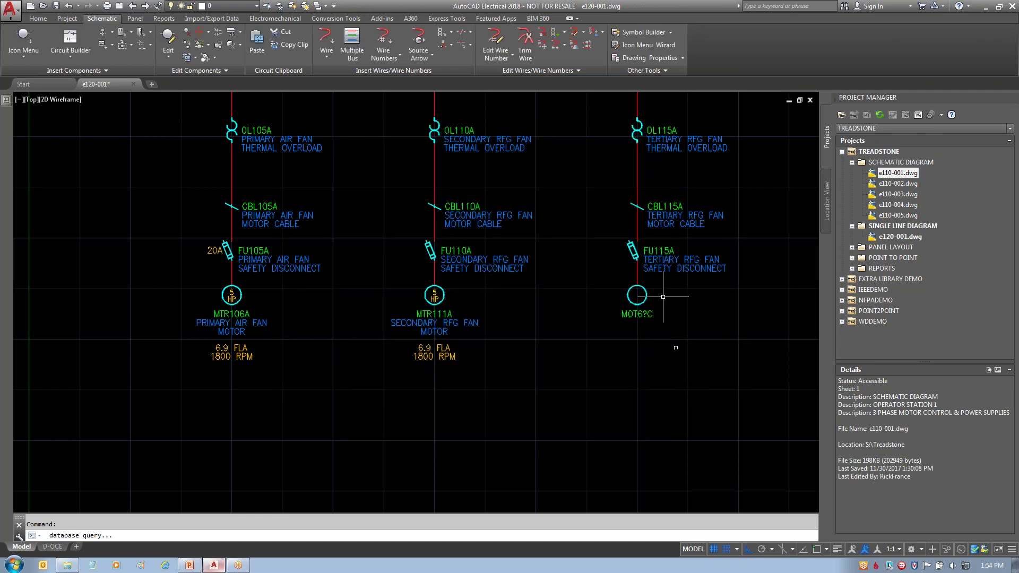
- Overwrite the third branch's motor tag MOT6?C with schematic tag MTR116A, copying its TERTIARY RFG FAN MOTOR data
right_click(641, 296)
left_click(643, 281)
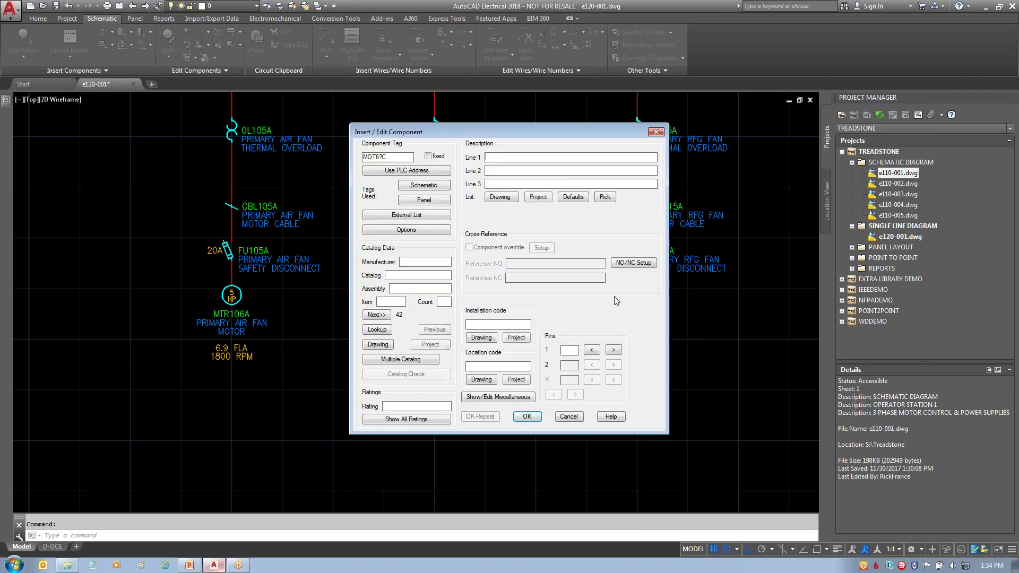
left_click(424, 185)
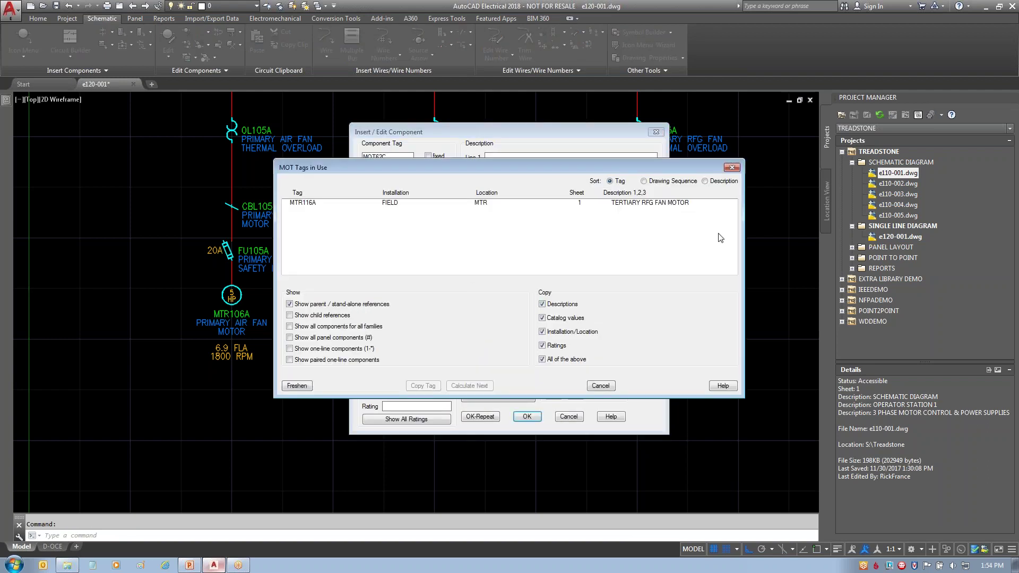
left_click(655, 203)
left_click(423, 385)
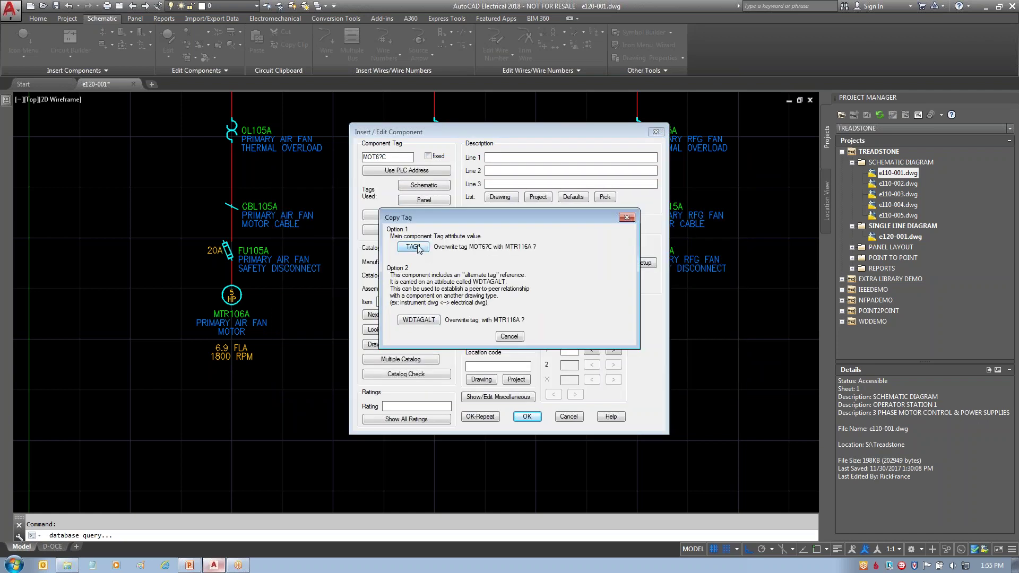
left_click(424, 249)
left_click(527, 416)
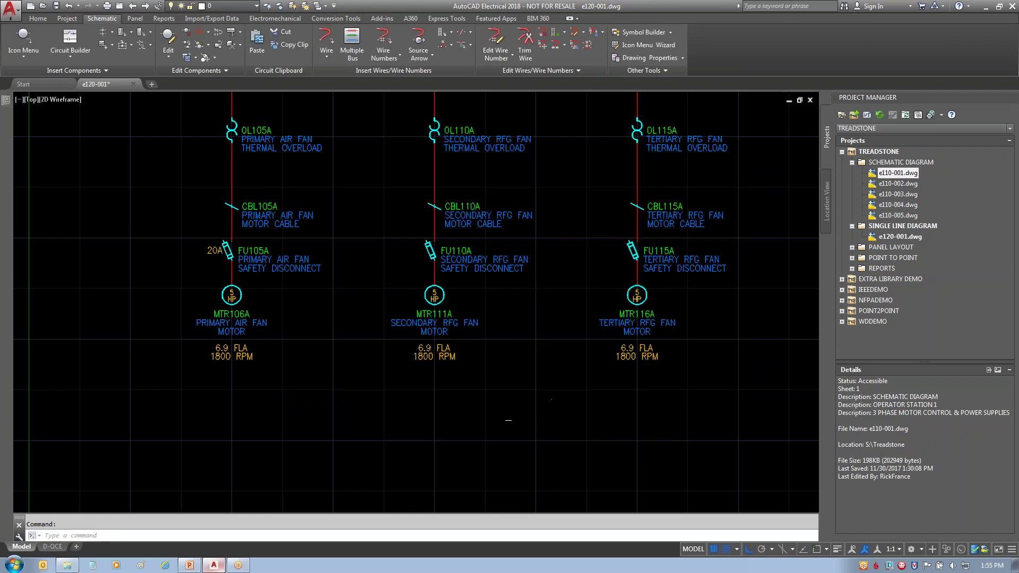
- Open e110-001.dwg, examine how the transformer feeds the two power supply circuits, and close the drawing again
scroll(554, 400, "down", 2)
middle_click_drag(761, 255, 597, 269)
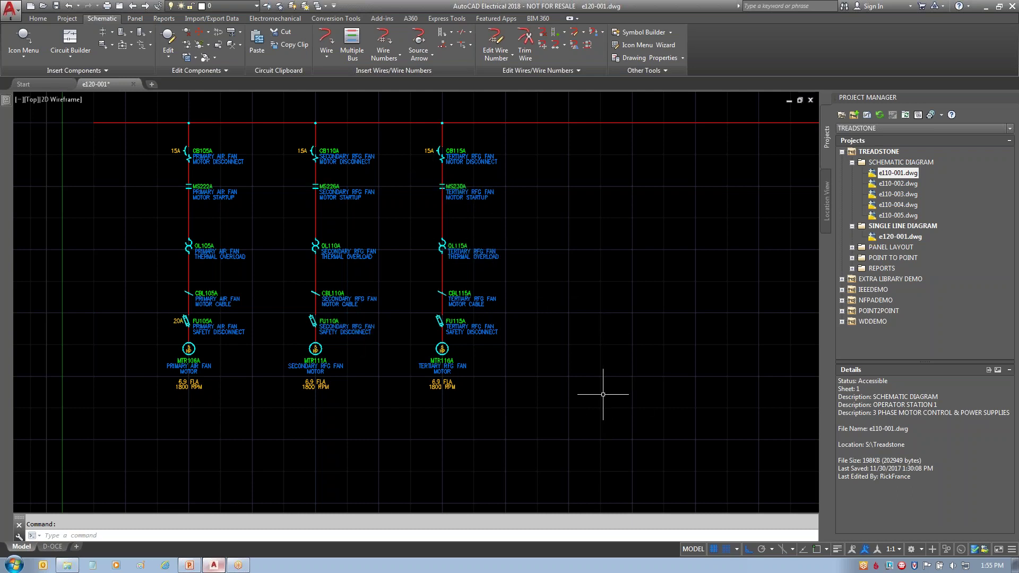
scroll(603, 397, "down", 2)
mouse_move(605, 387)
middle_mouse_down()
mouse_move(337, 341)
mouse_move(364, 350)
middle_mouse_up()
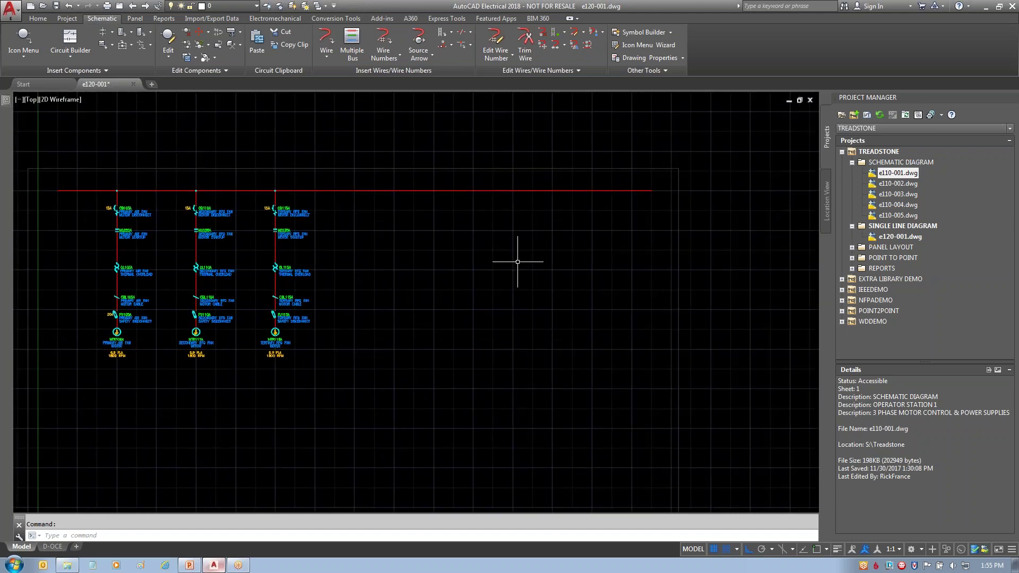
double_click(882, 176)
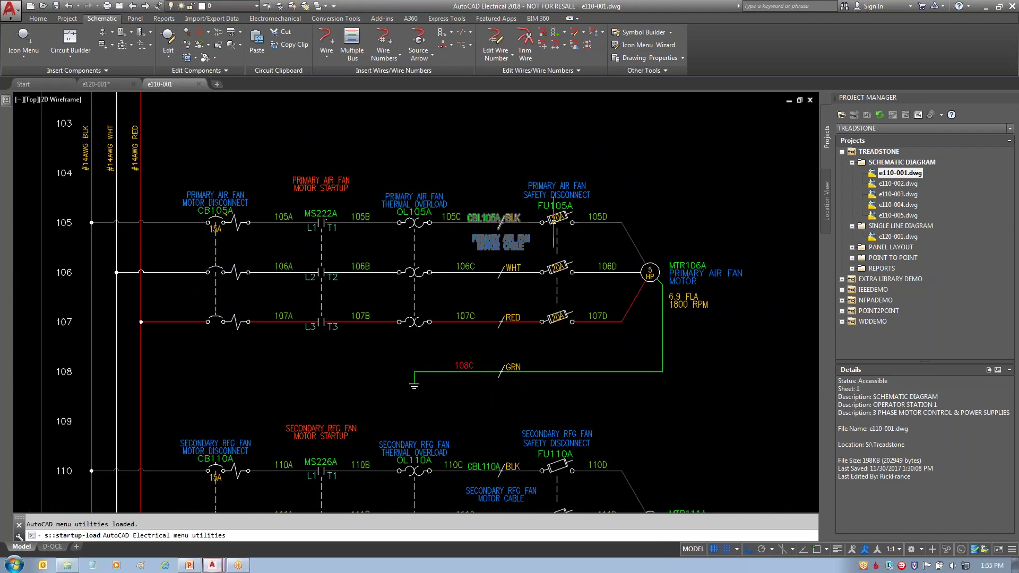
scroll(660, 394, "down", 2)
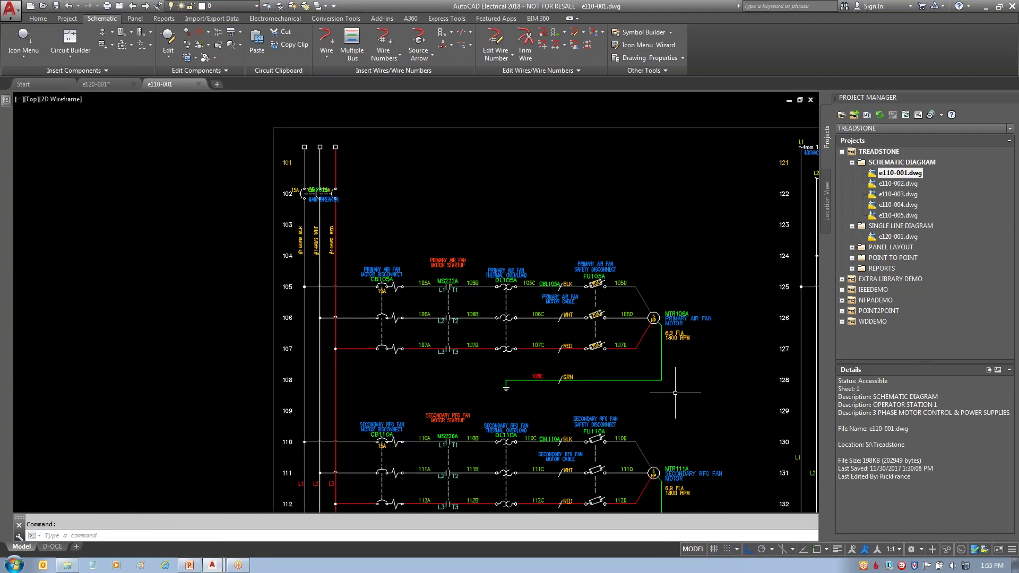
middle_click_drag(676, 392, 179, 256)
mouse_move(423, 273)
middle_mouse_down()
mouse_move(216, 200)
mouse_move(147, 146)
middle_mouse_up()
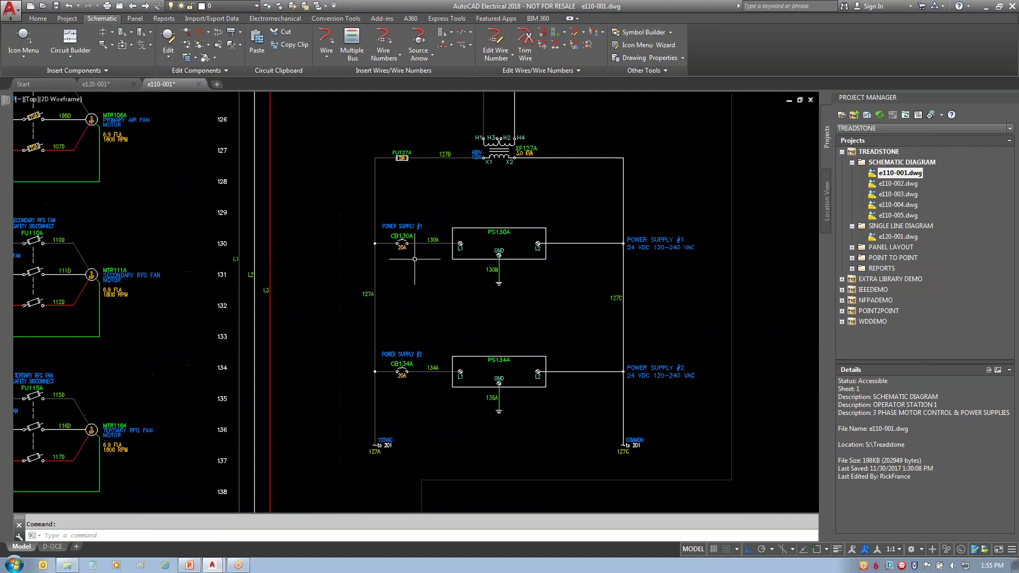
scroll(457, 224, "up", 1)
middle_click_drag(547, 210, 524, 266)
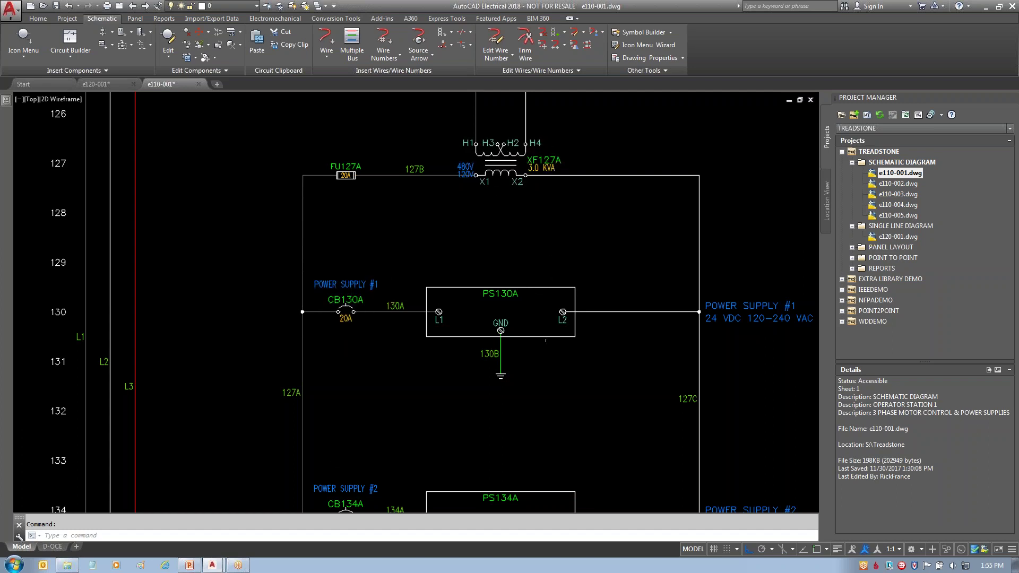
left_click(198, 84)
left_click(527, 312)
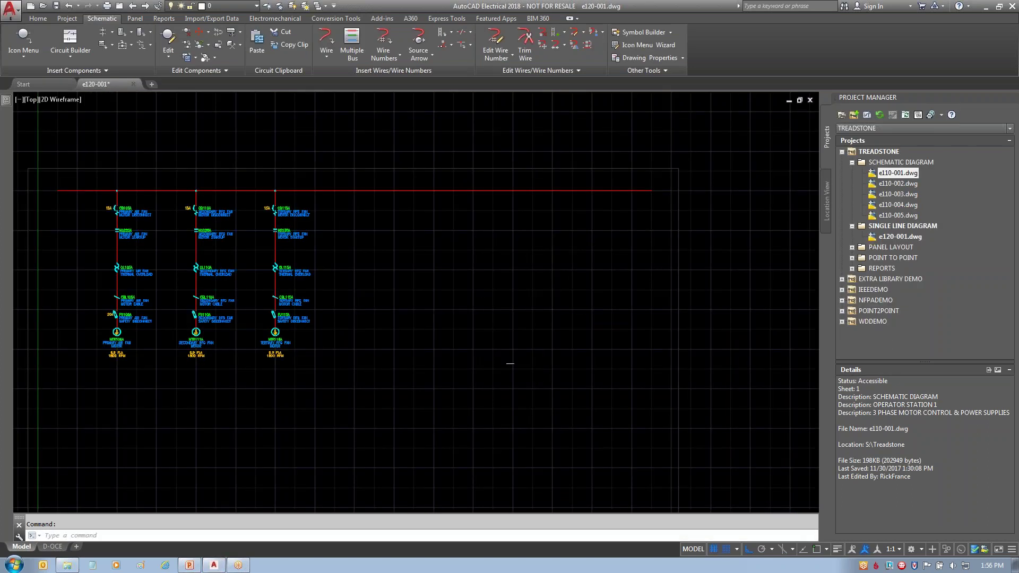
- Draw two equally long vertical wires down from the horizontal bus, near its free end beyond the third motor branch
scroll(566, 241, "up", 2)
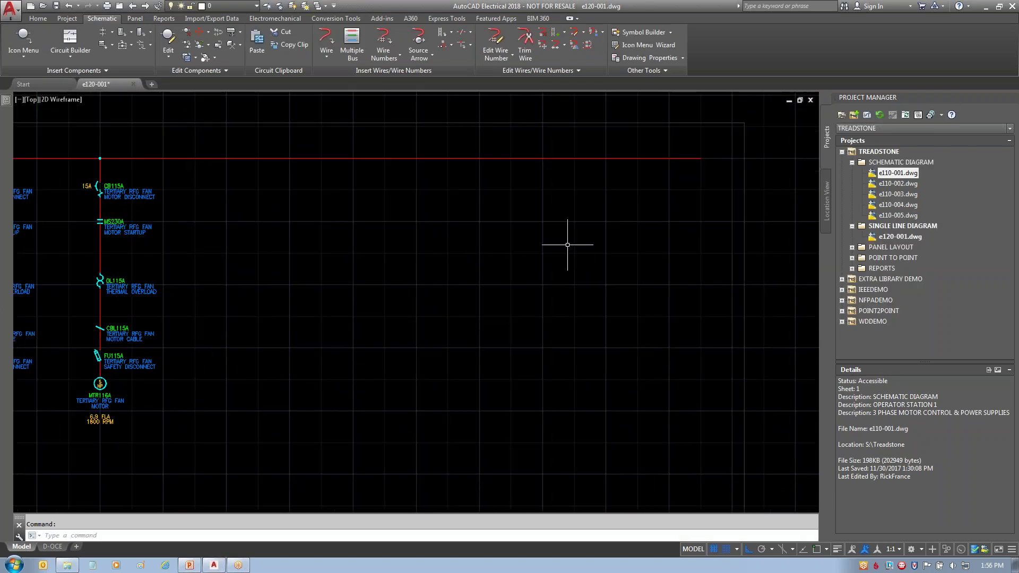
left_click(326, 41)
left_click(606, 159)
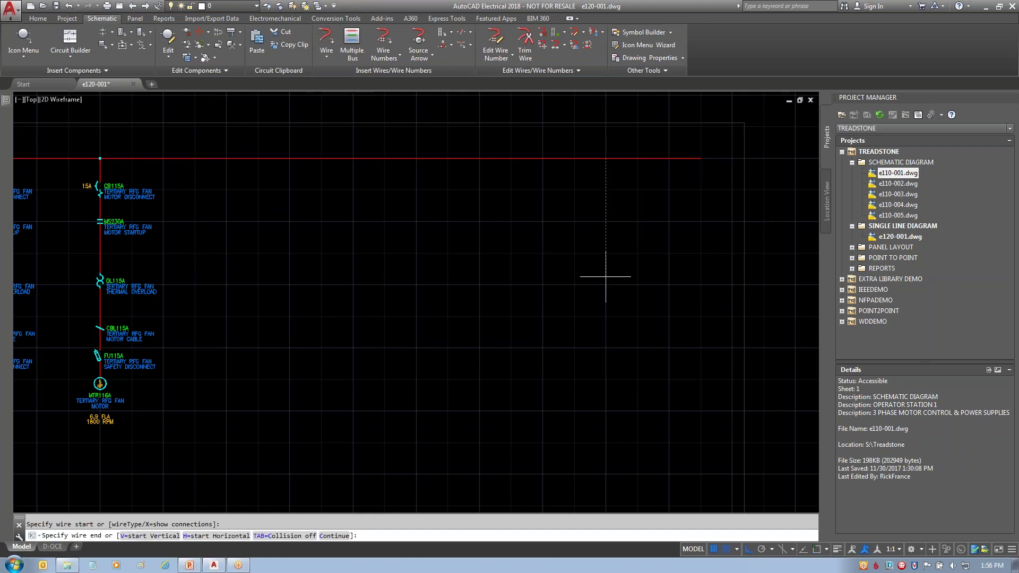
left_click(597, 301)
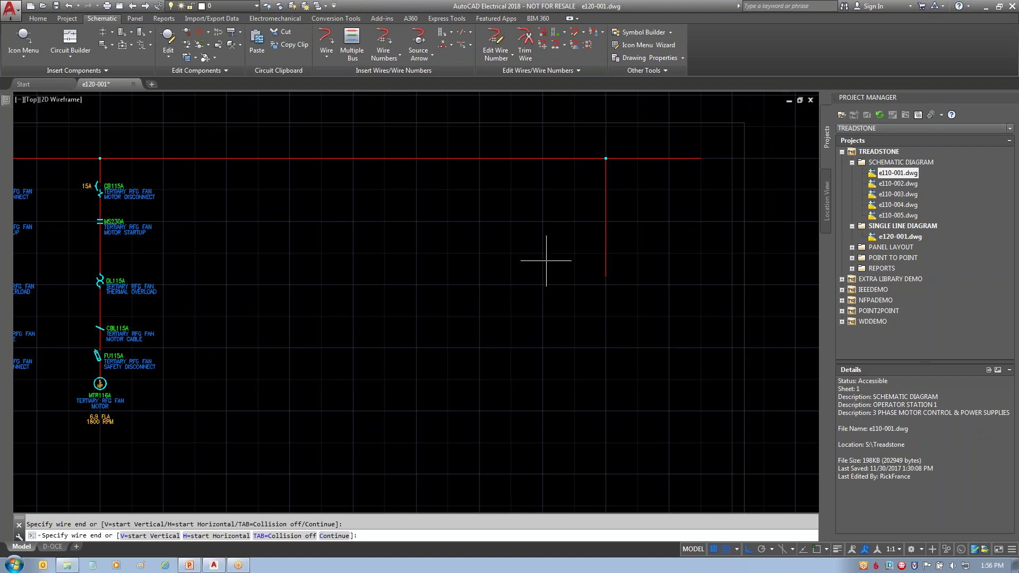
left_click(327, 50)
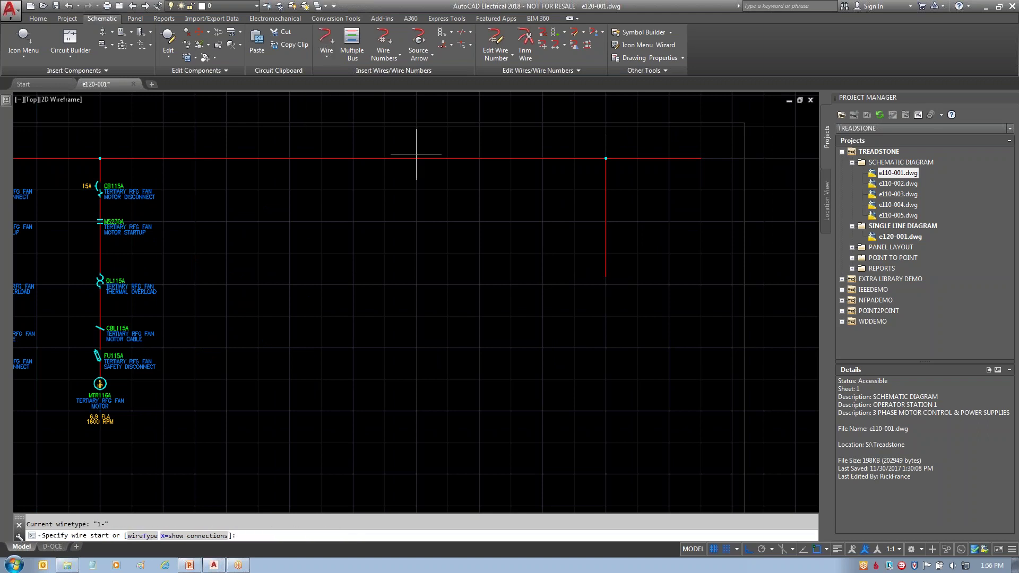
left_click(479, 155)
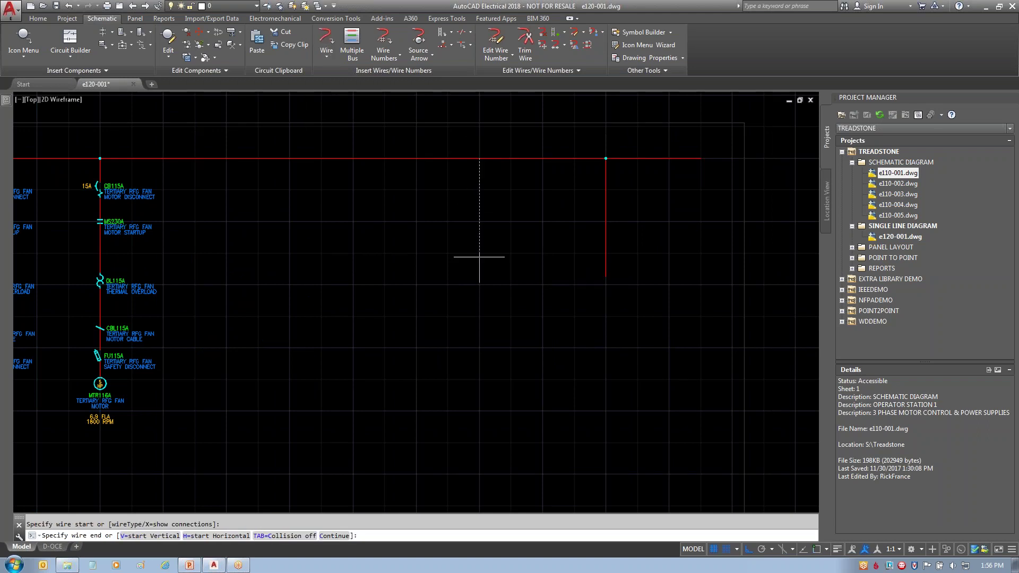
left_click(480, 276)
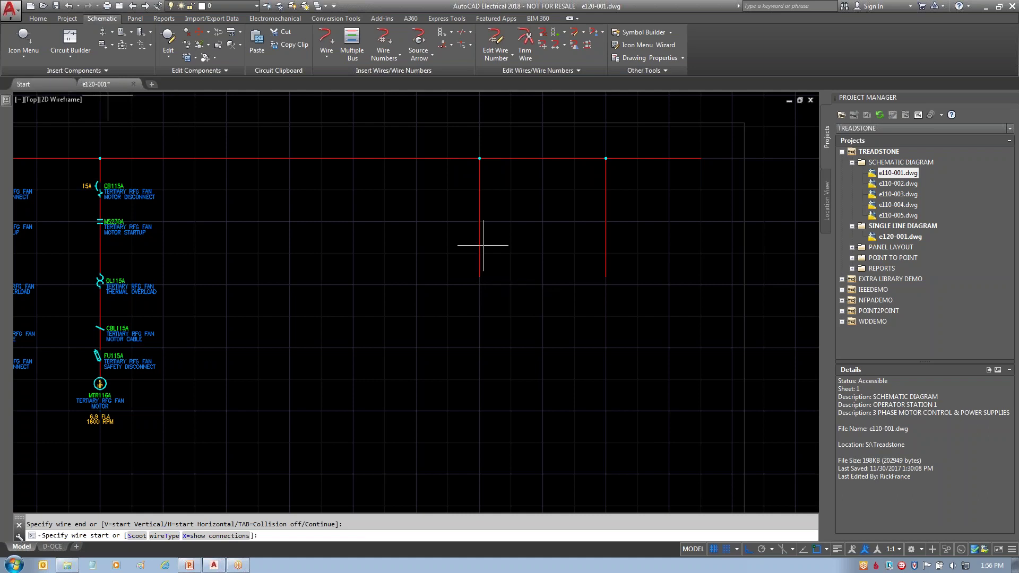
- Insert the one-line symbol Transformer 1 on the bus between the third motor branch and the two new drops, keeping the proposed tag
left_click(23, 41)
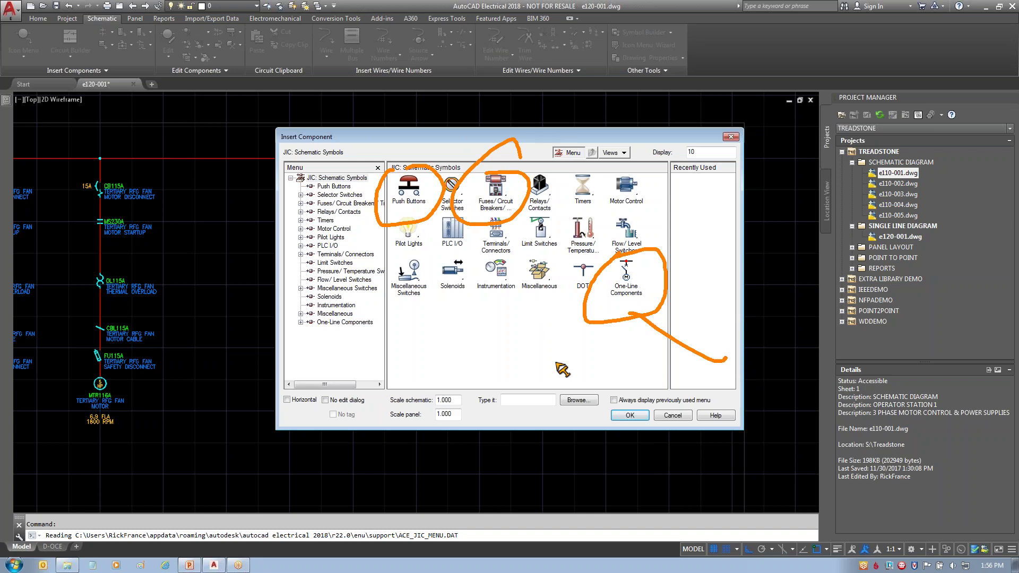
key("Escape")
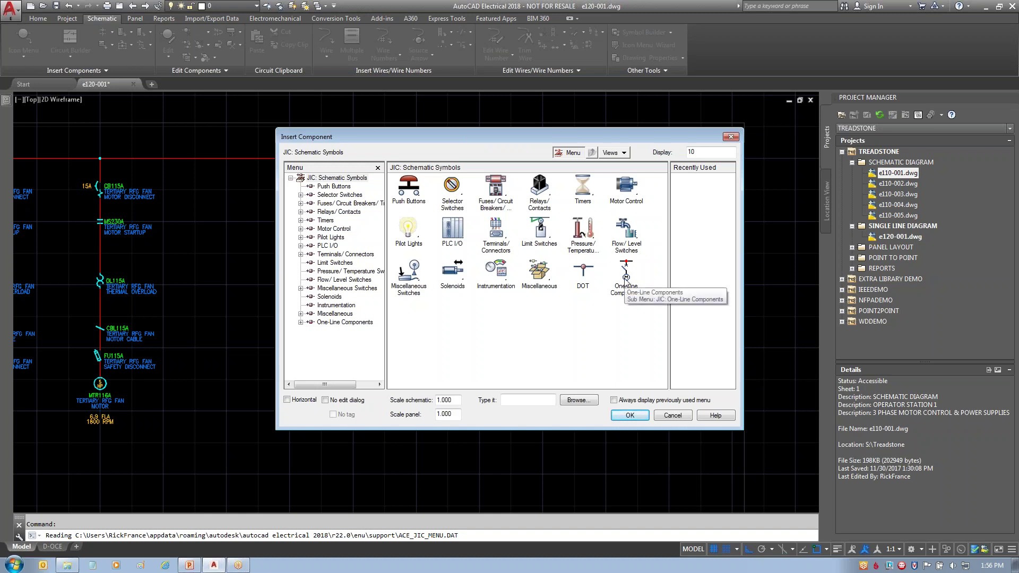
left_click(626, 276)
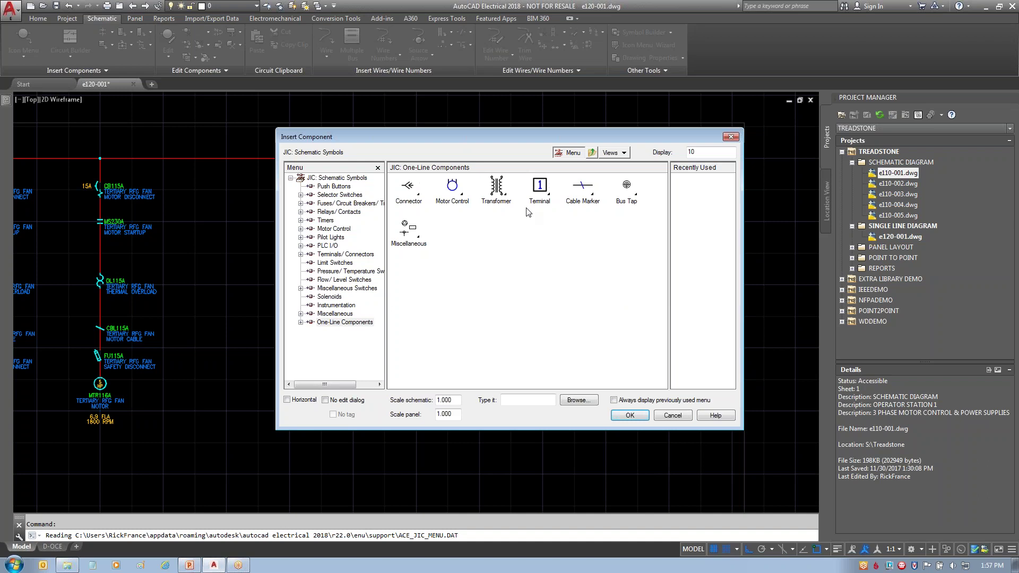
left_click(498, 189)
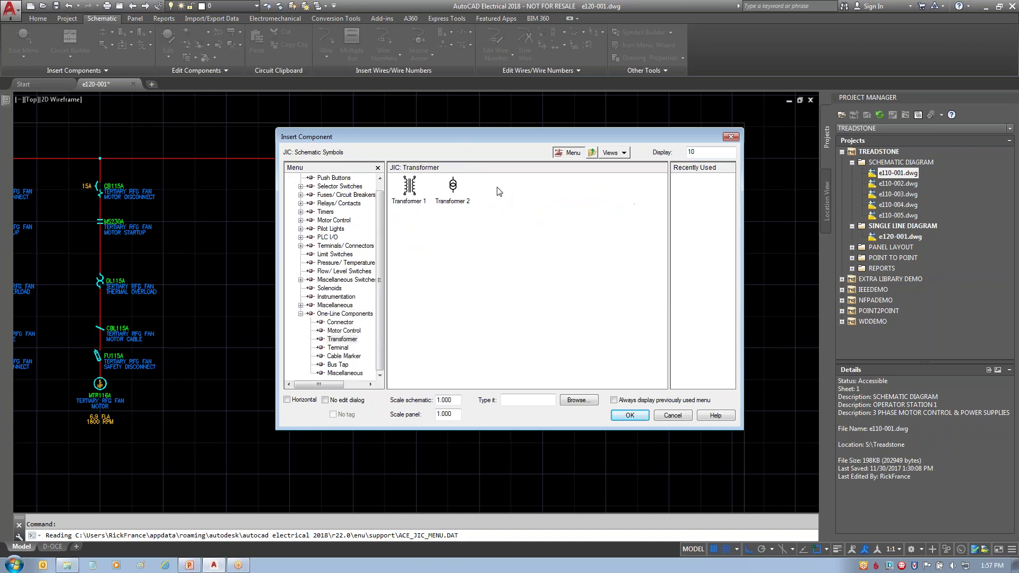
left_click(410, 187)
left_click(313, 159)
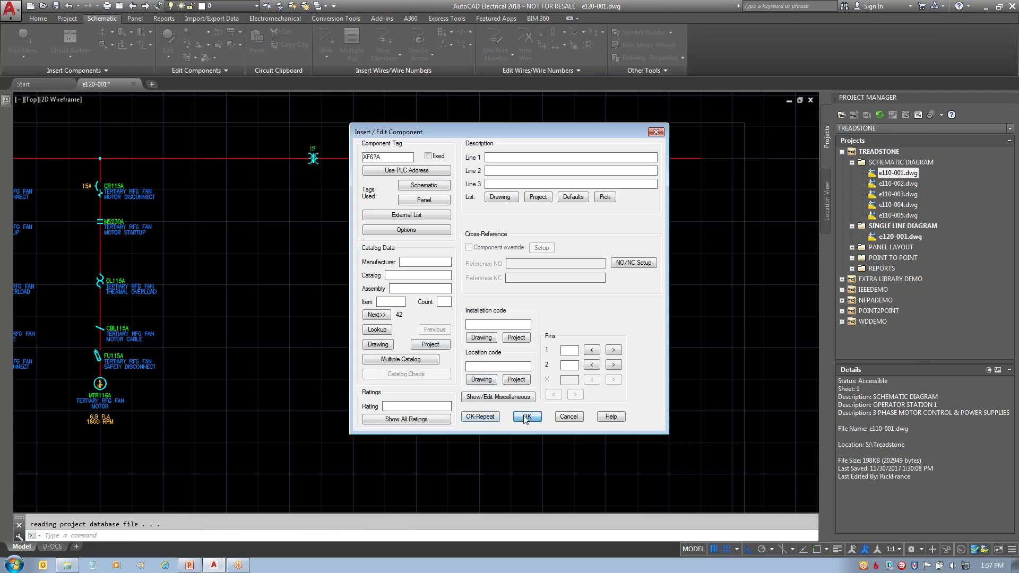
left_click(524, 416)
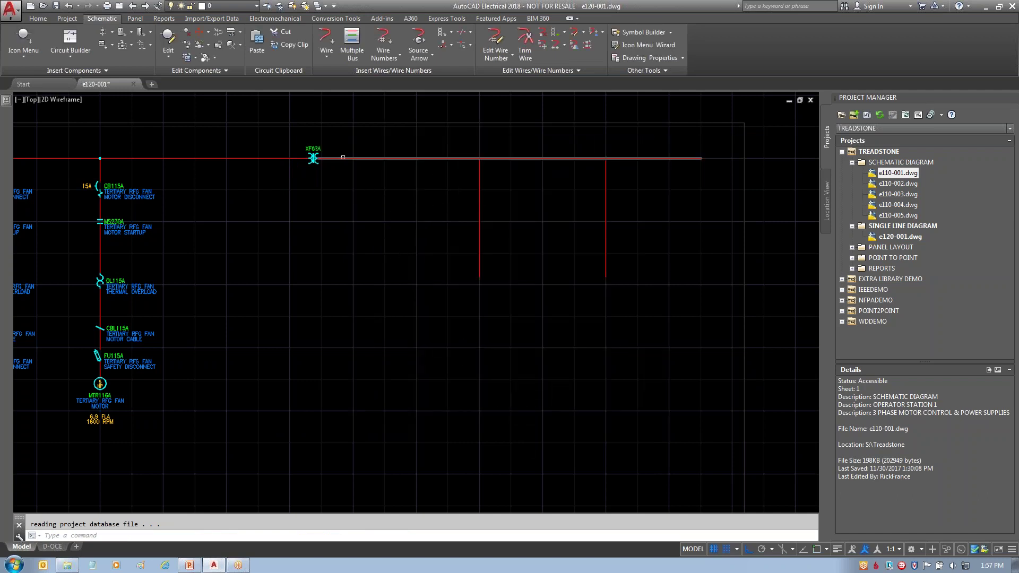
- Overwrite the transformer's tag XF6?A with schematic tag XF127A, copying its 480V 120V descriptions and rating
right_click(317, 149)
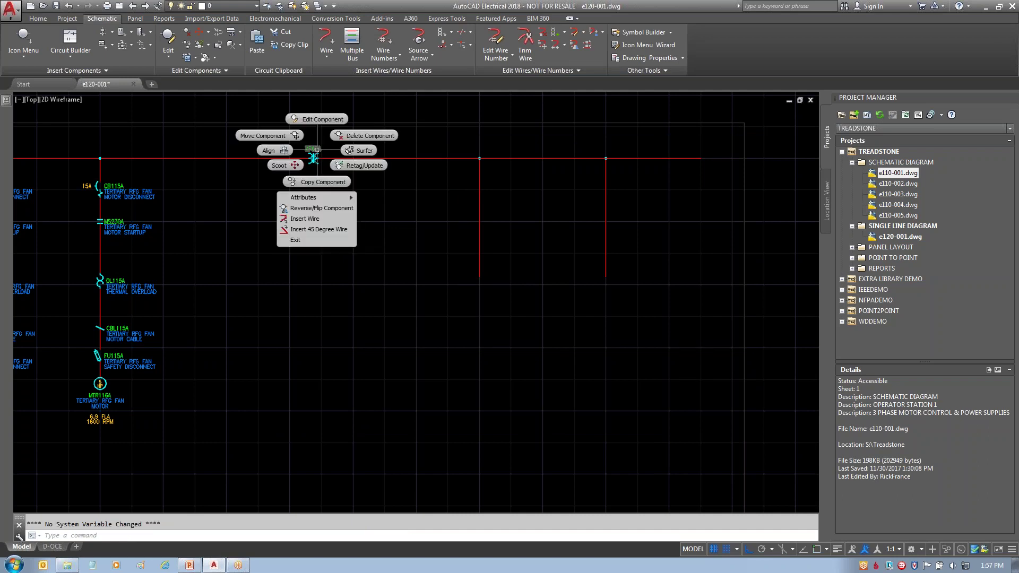
left_click(319, 114)
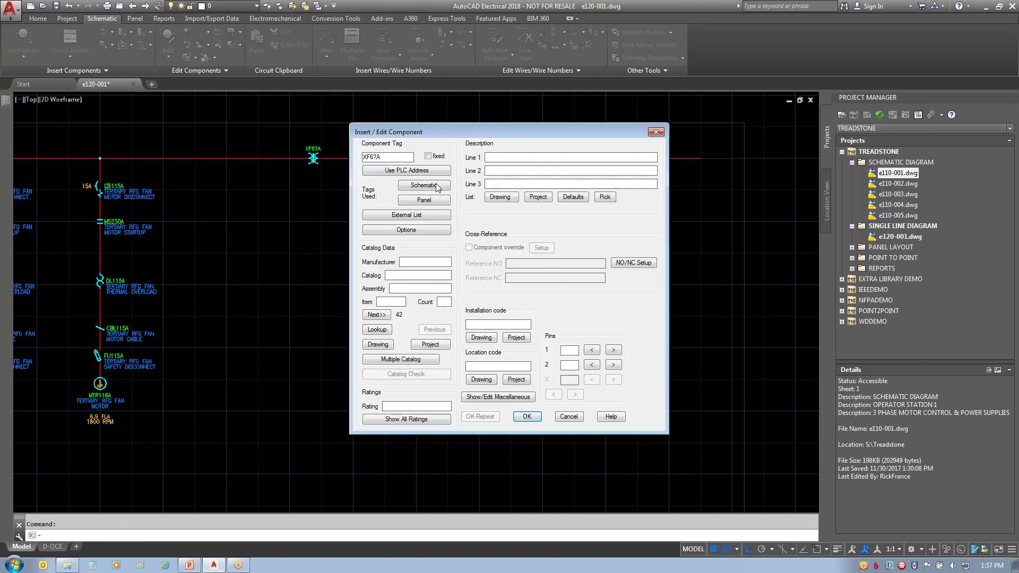
left_click(424, 185)
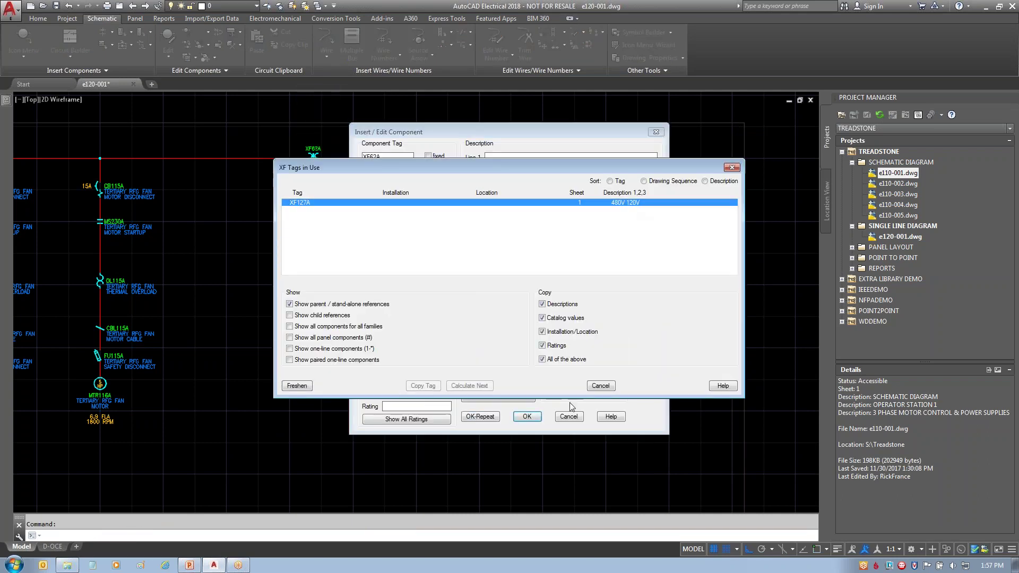
left_click(423, 386)
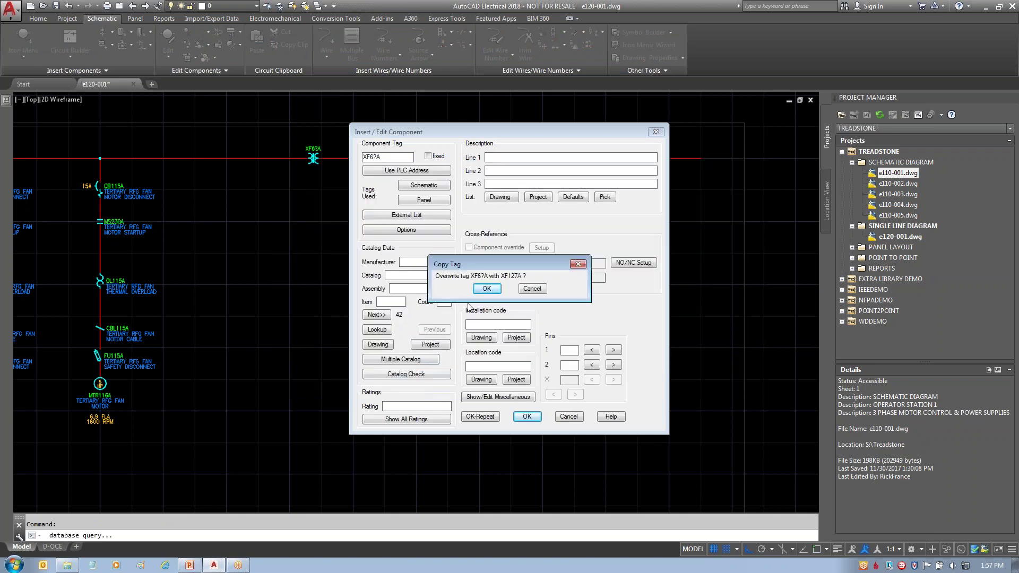
left_click(491, 294)
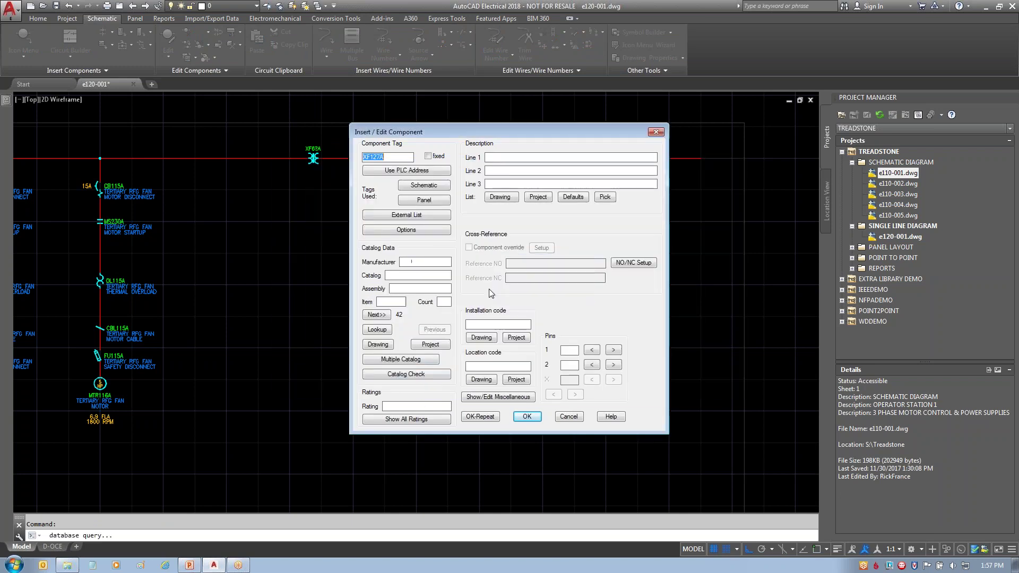
left_click(527, 416)
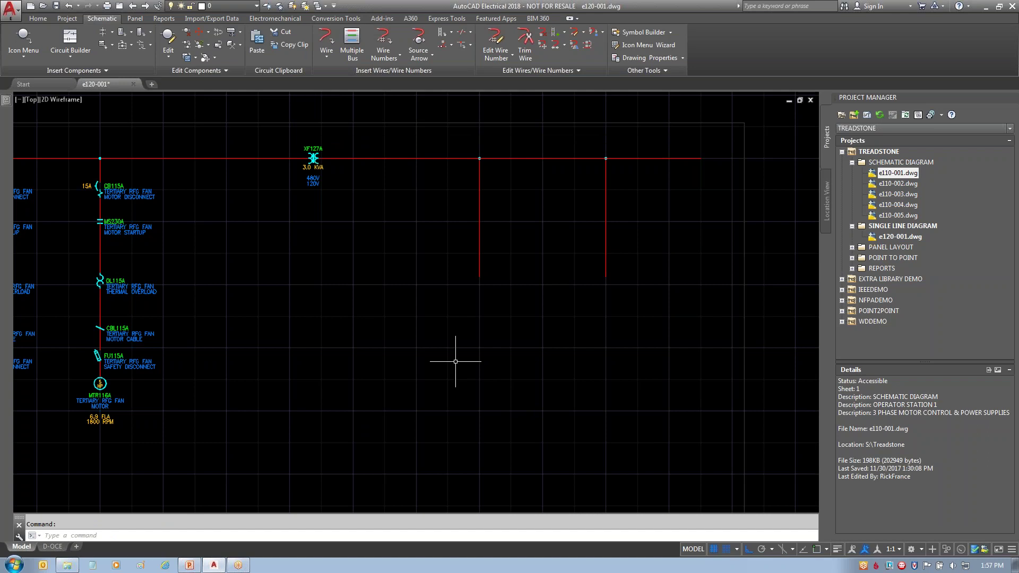
- Insert a one-line circuit breaker symbol midway down the first vertical drop after the transformer
left_click(23, 38)
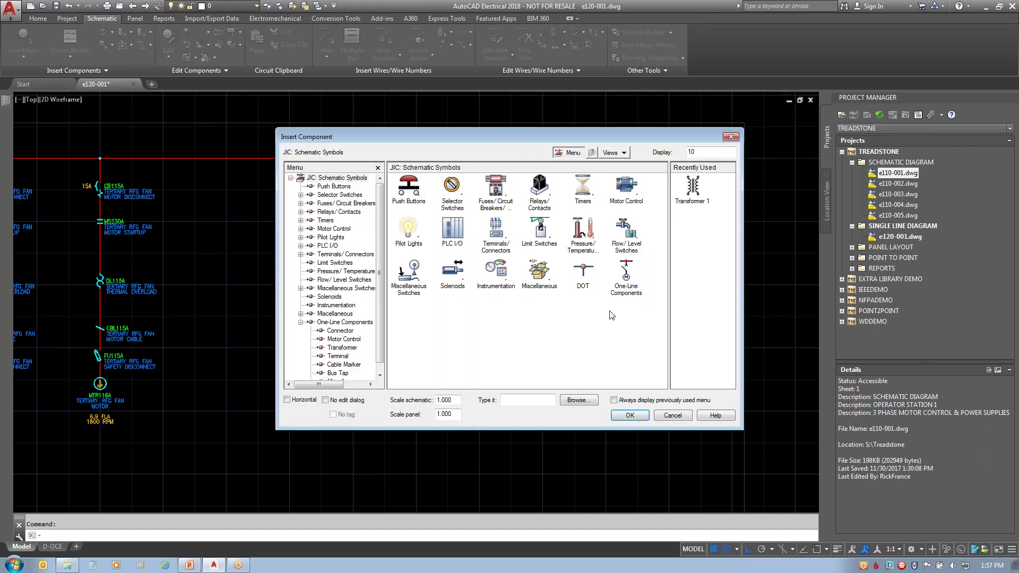
left_click(628, 281)
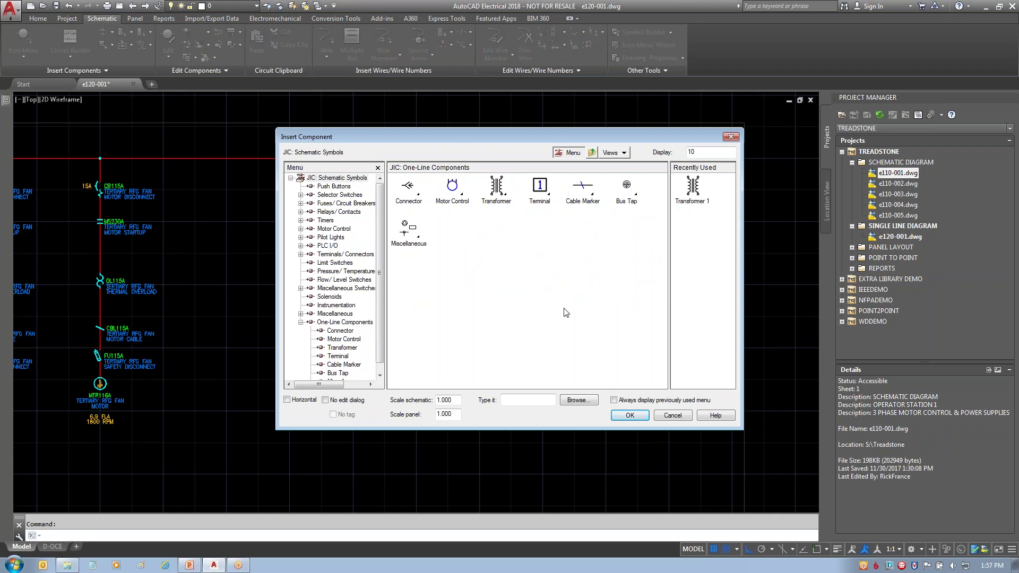
left_click(452, 187)
left_click(409, 186)
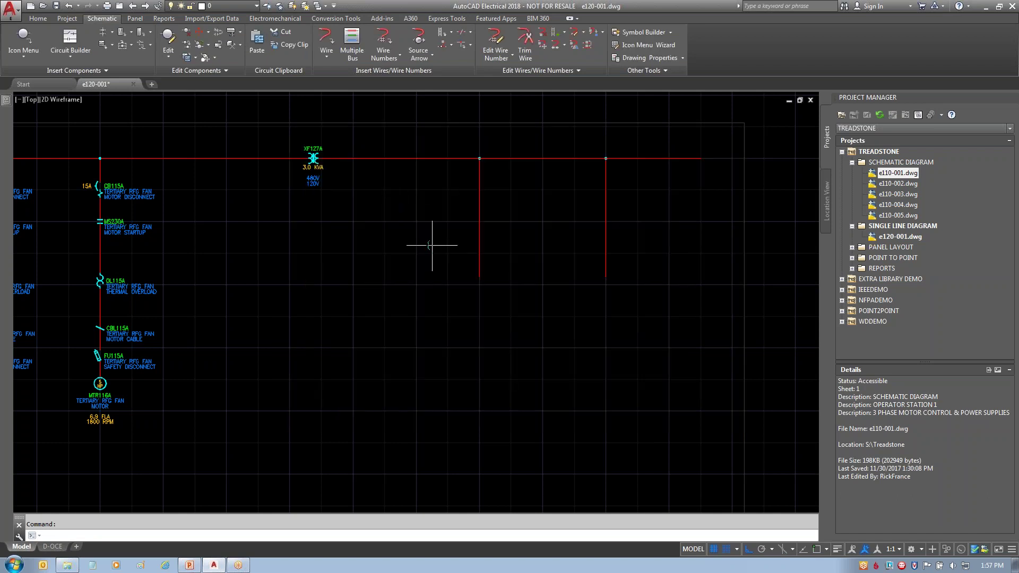
left_click(478, 221)
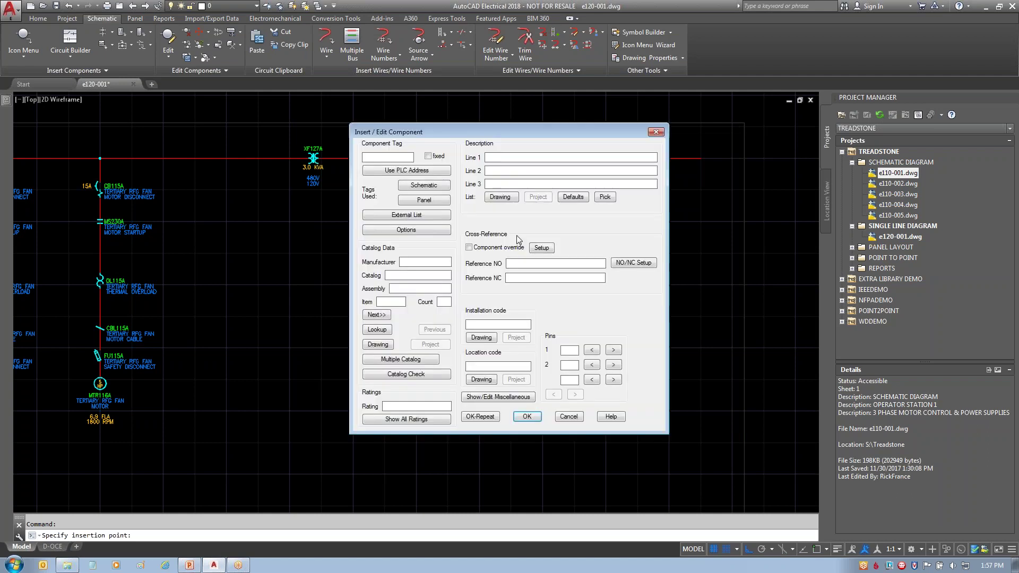
- Overwrite the first drop's breaker tag with schematic tag CB130A, POWER SUPPLY #1, repeating the insertion and deferring other drawings' updates as a task
left_click(425, 187)
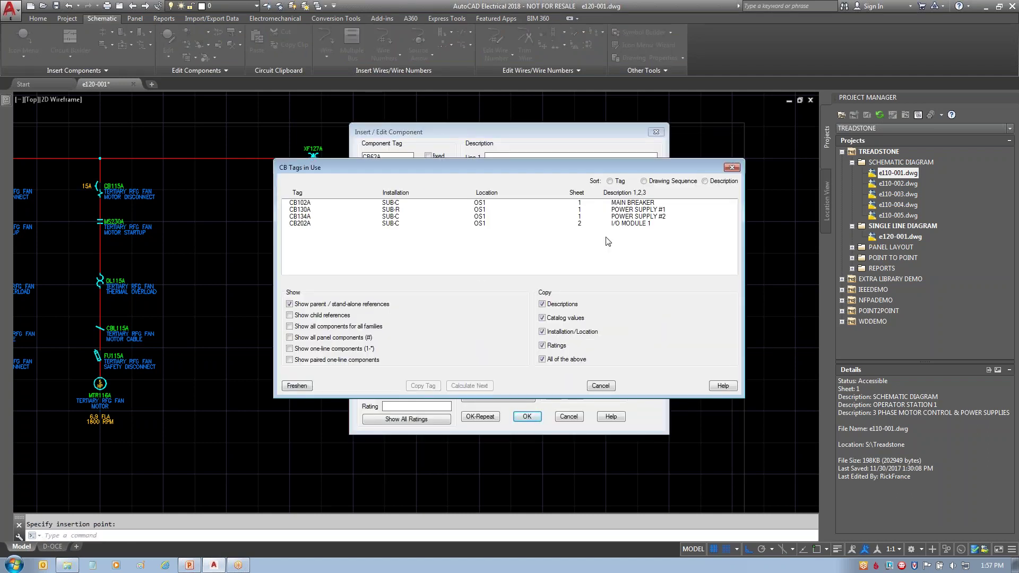
left_click(641, 210)
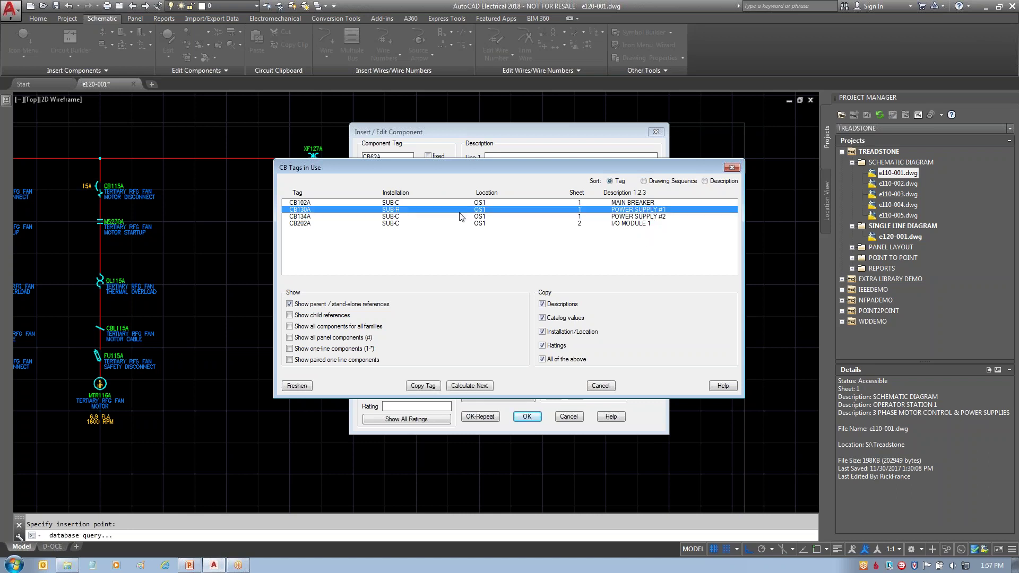
left_click(423, 386)
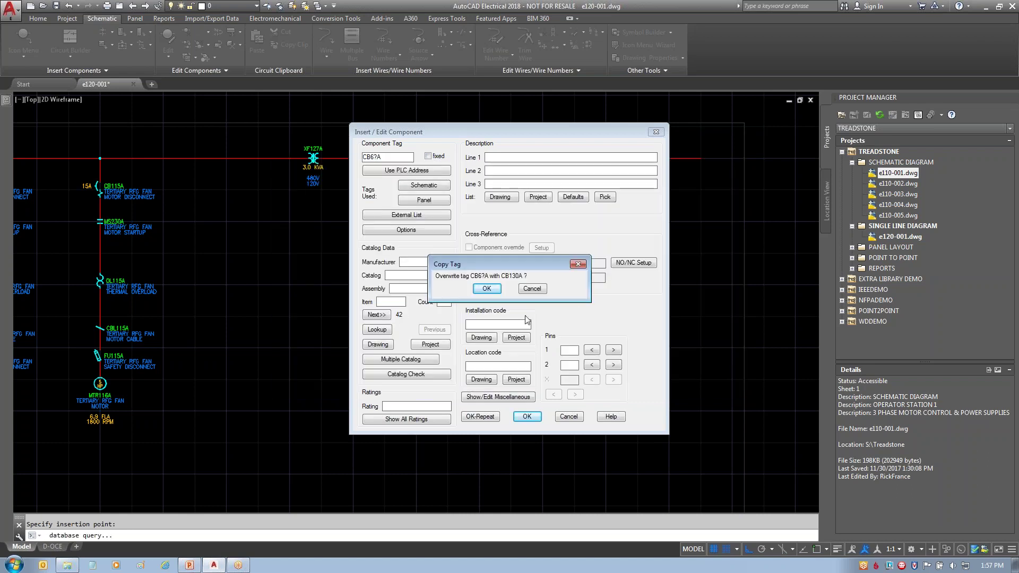
left_click(487, 289)
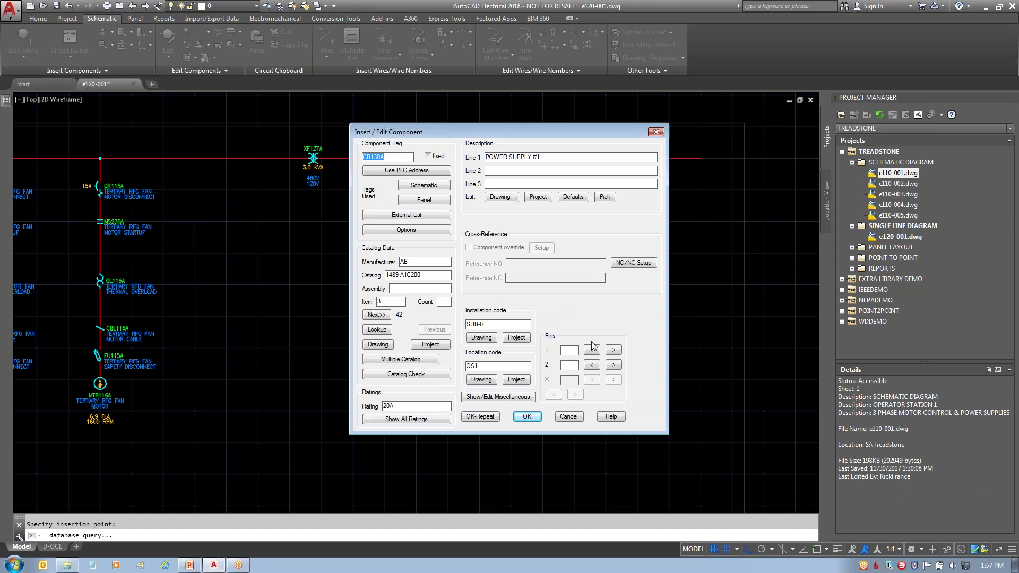
left_click(480, 417)
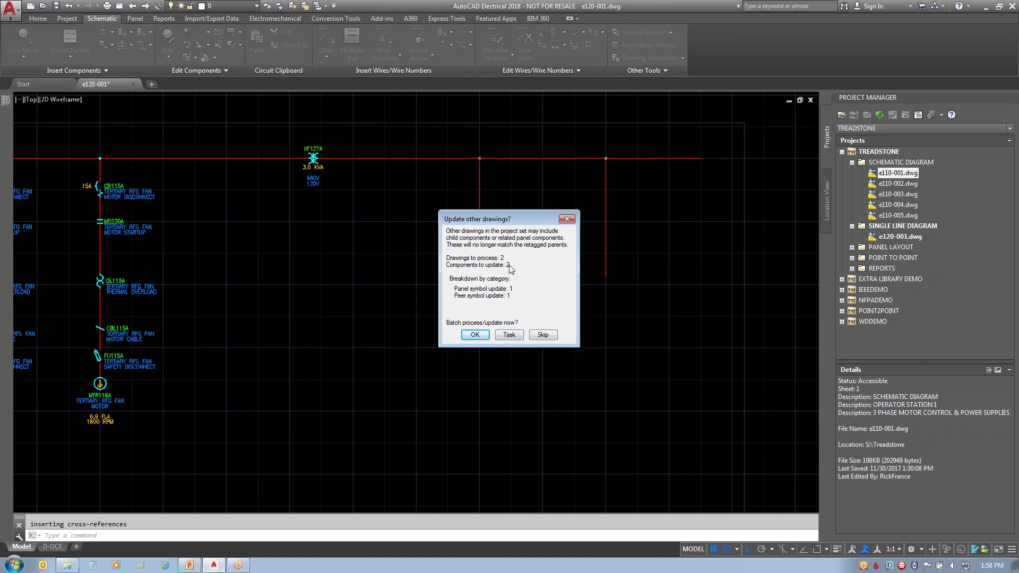
left_click(510, 336)
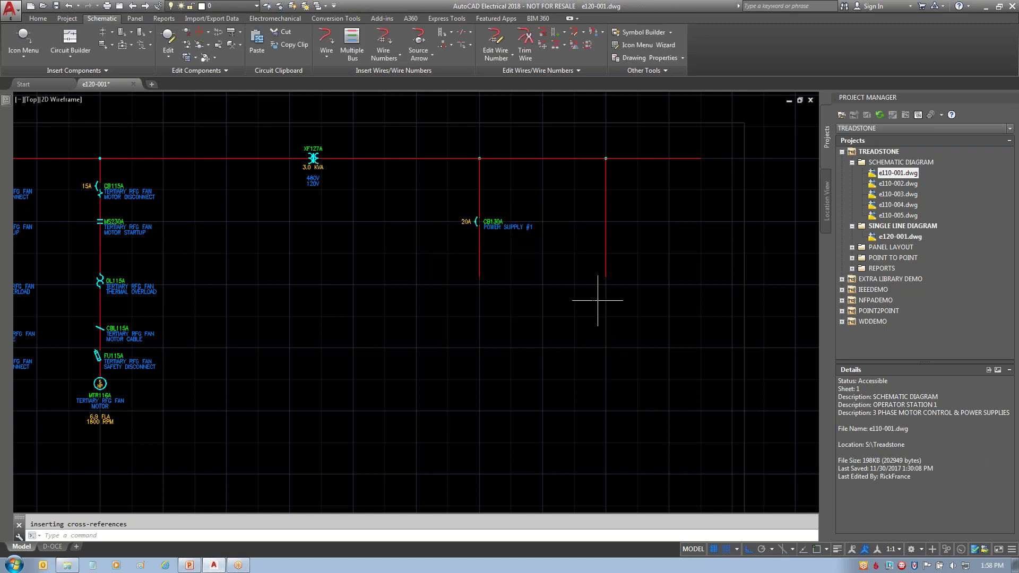
- Place a second circuit breaker midway down the second drop with schematic tag CB134A, POWER SUPPLY #2, deferring other drawings' updates as a task
left_click(606, 223)
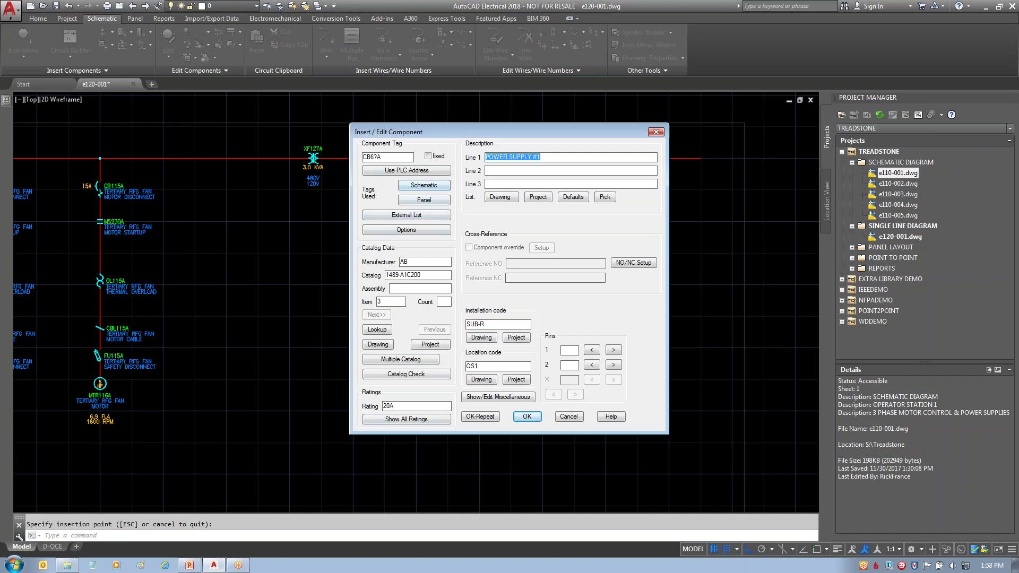
left_click(431, 186)
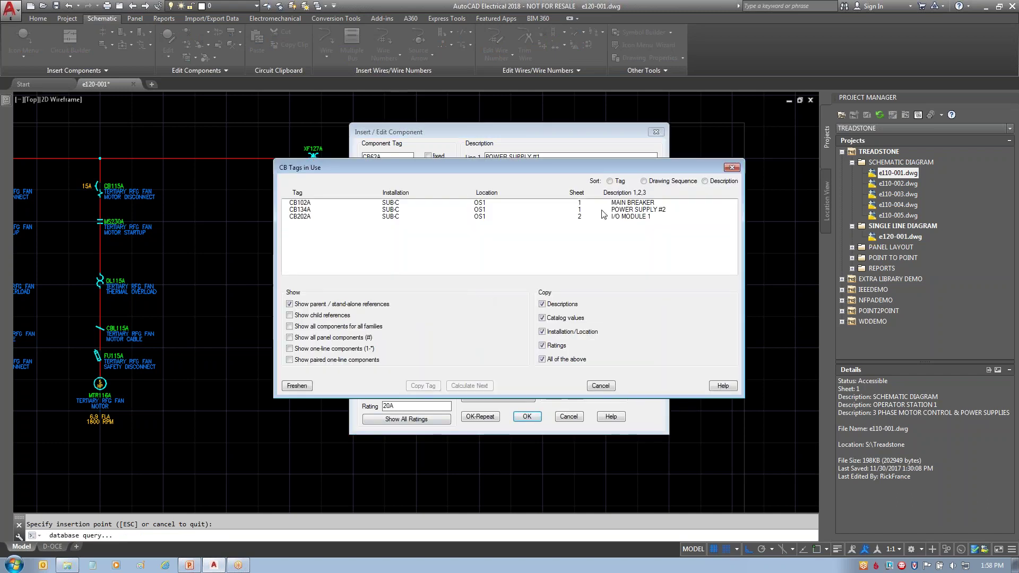
left_click(635, 209)
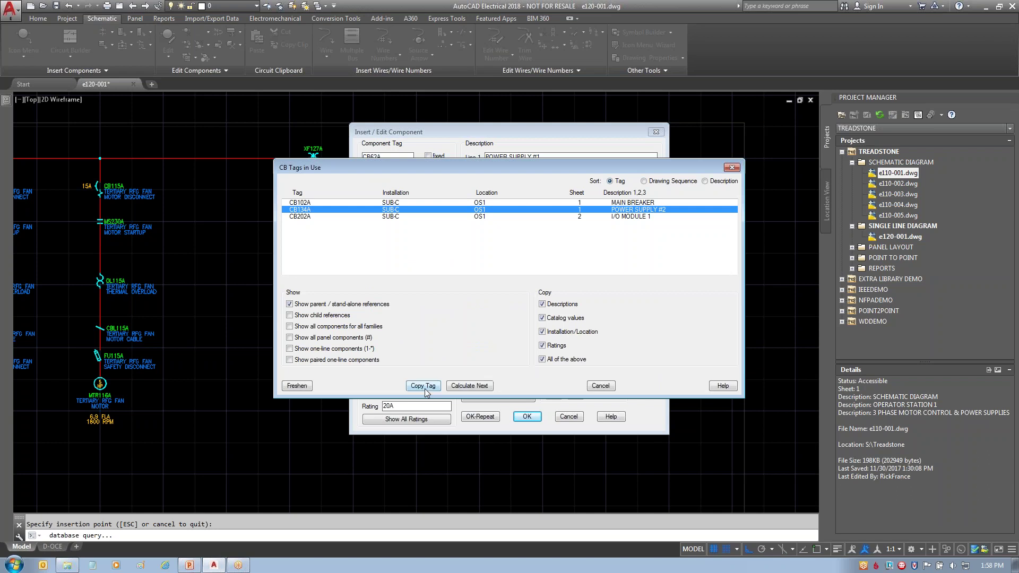
left_click(423, 386)
left_click(488, 289)
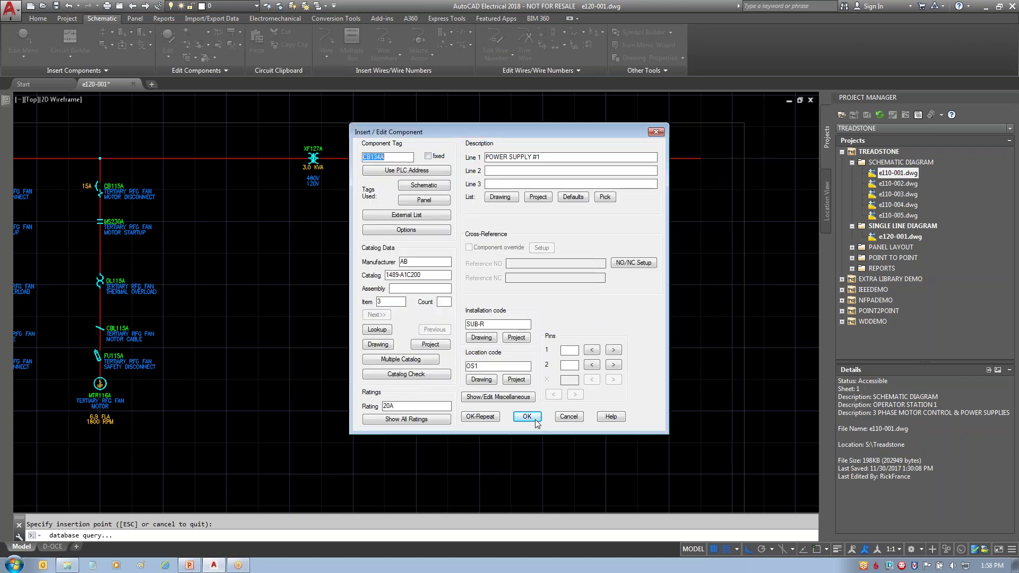
left_click(527, 417)
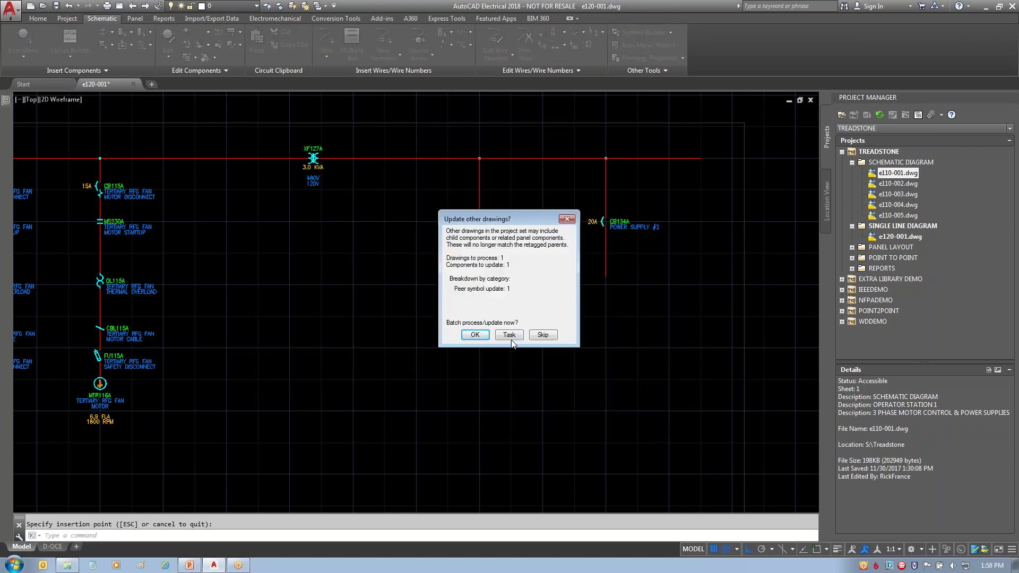
left_click(509, 334)
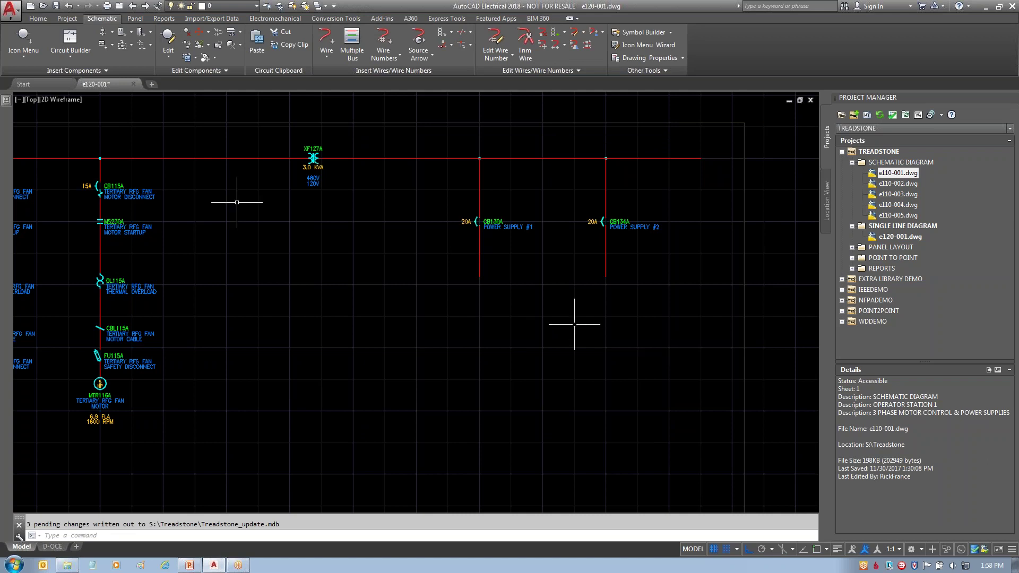
- Insert the one-line symbol Generic load at the lower end of the first drop, below breaker CB130A
left_click(23, 36)
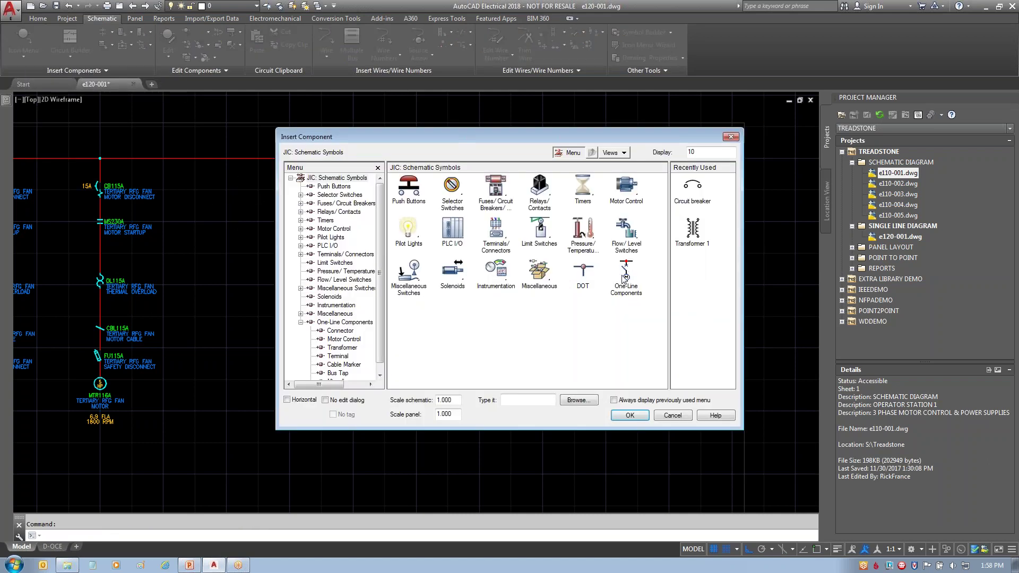
left_click(627, 274)
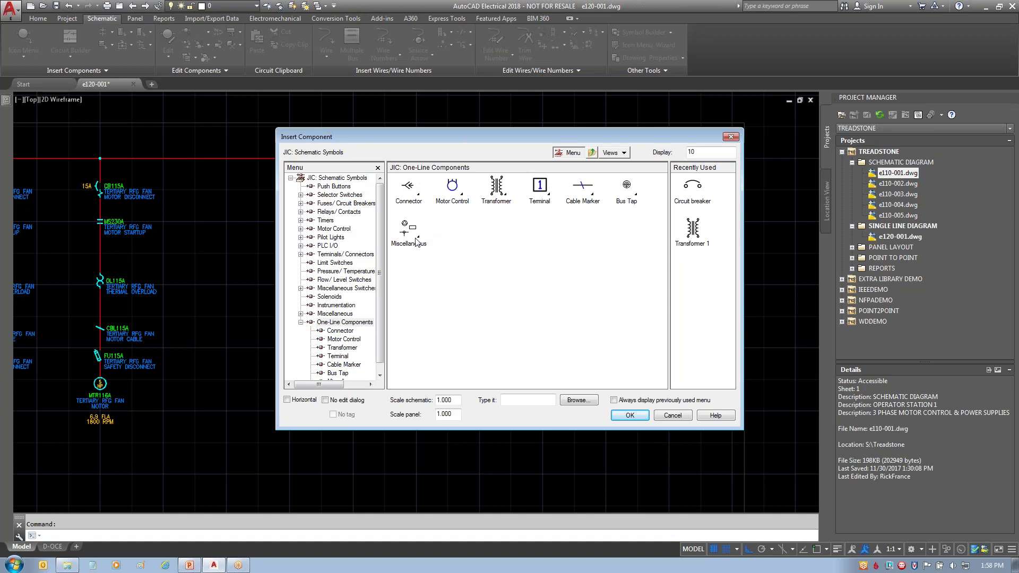
left_click(410, 231)
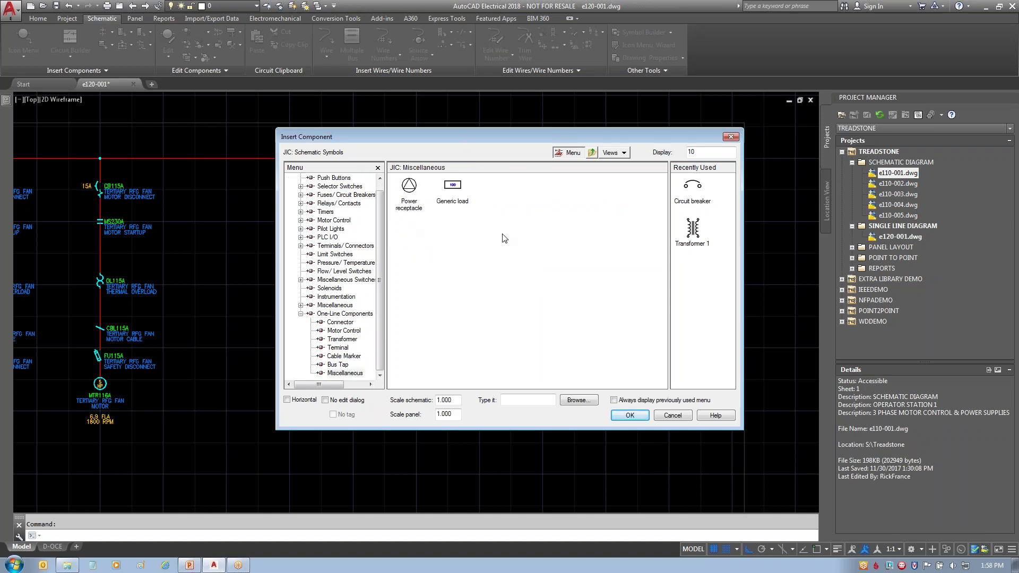
left_click(453, 188)
left_click(480, 281)
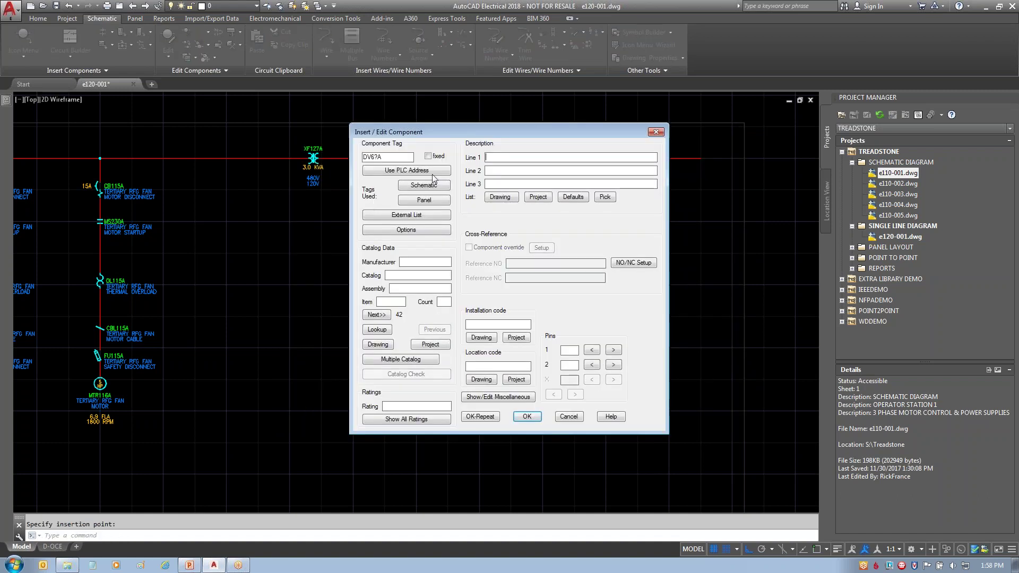
- List the project's schematic tags for the first drop's generic load, showing components of all families
left_click(421, 187)
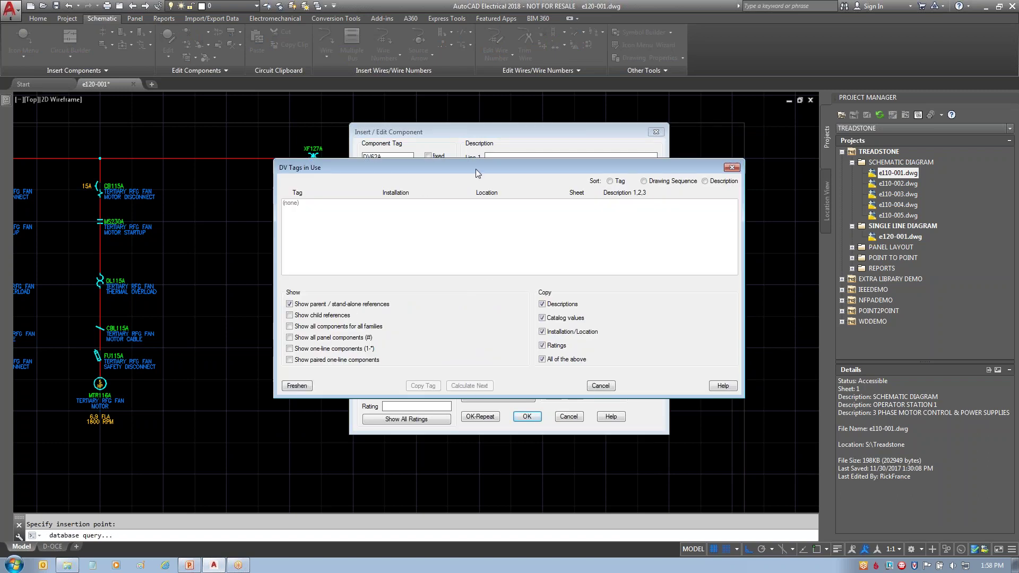
left_click_drag(475, 169, 458, 215)
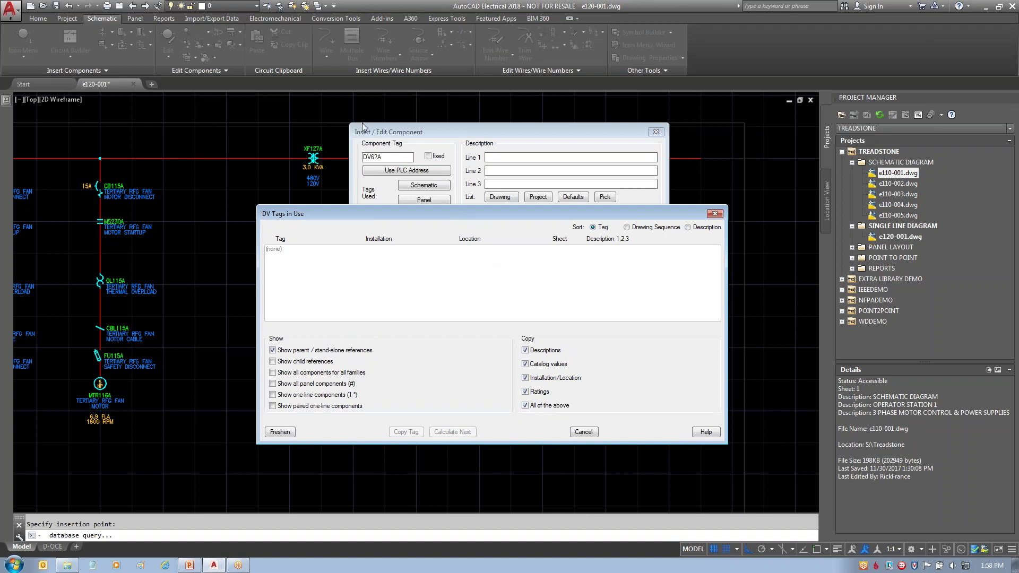
mouse_move(365, 147)
left_mouse_down()
mouse_move(382, 156)
mouse_move(353, 148)
mouse_move(381, 146)
mouse_move(227, 137)
left_mouse_up()
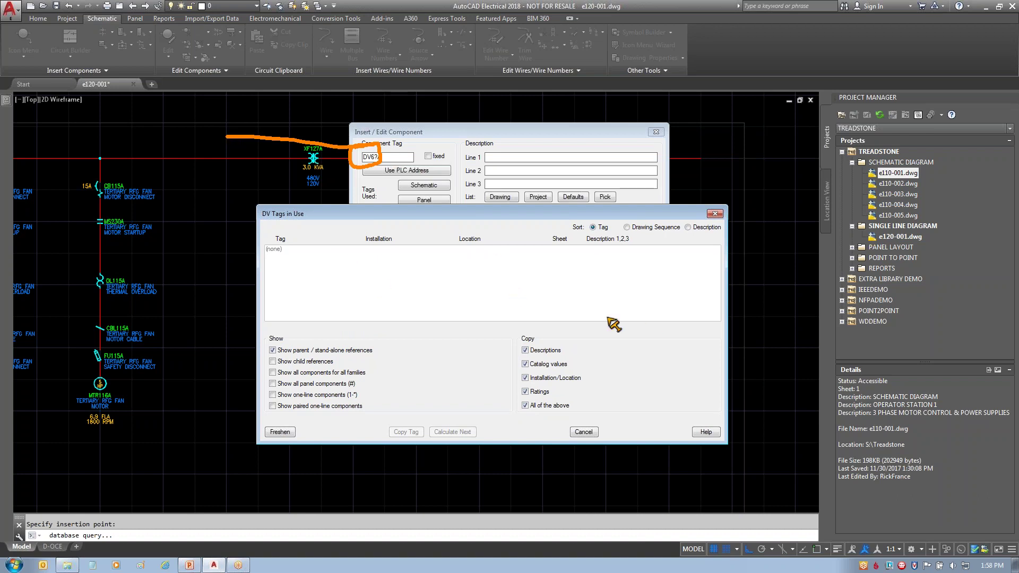
mouse_move(382, 350)
left_mouse_down()
mouse_move(427, 320)
mouse_move(438, 281)
left_mouse_up()
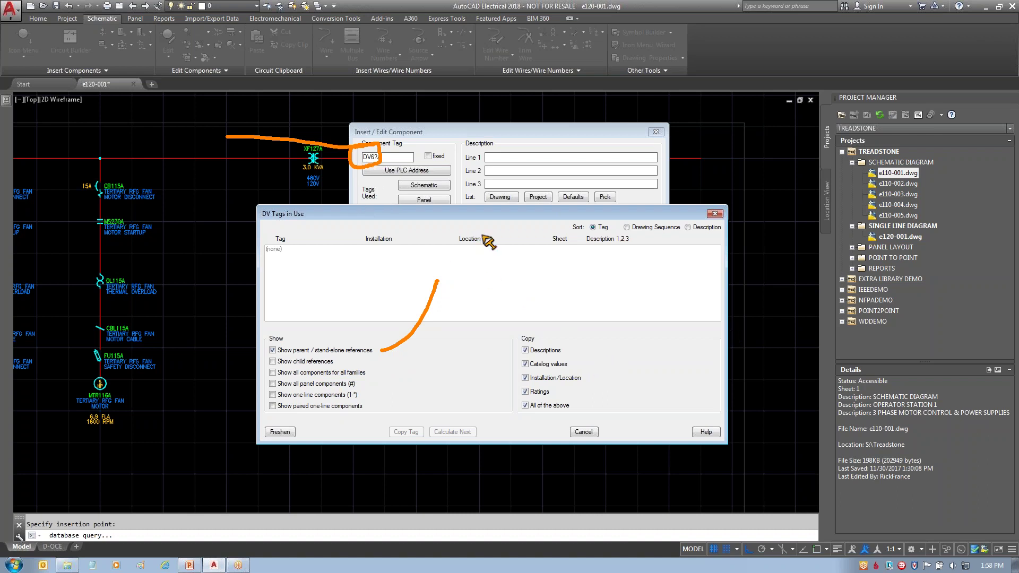
key("Escape")
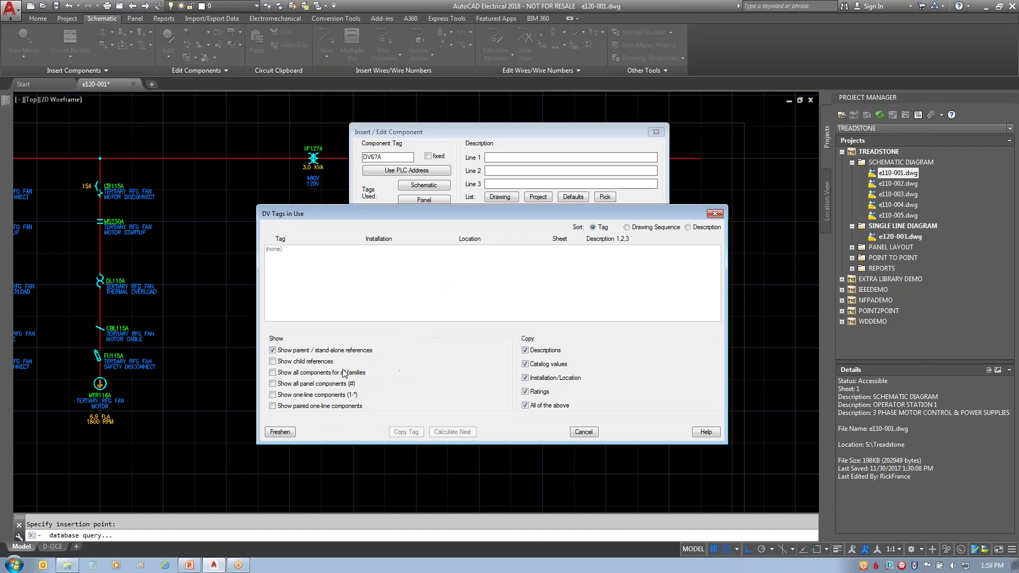
left_click(272, 373)
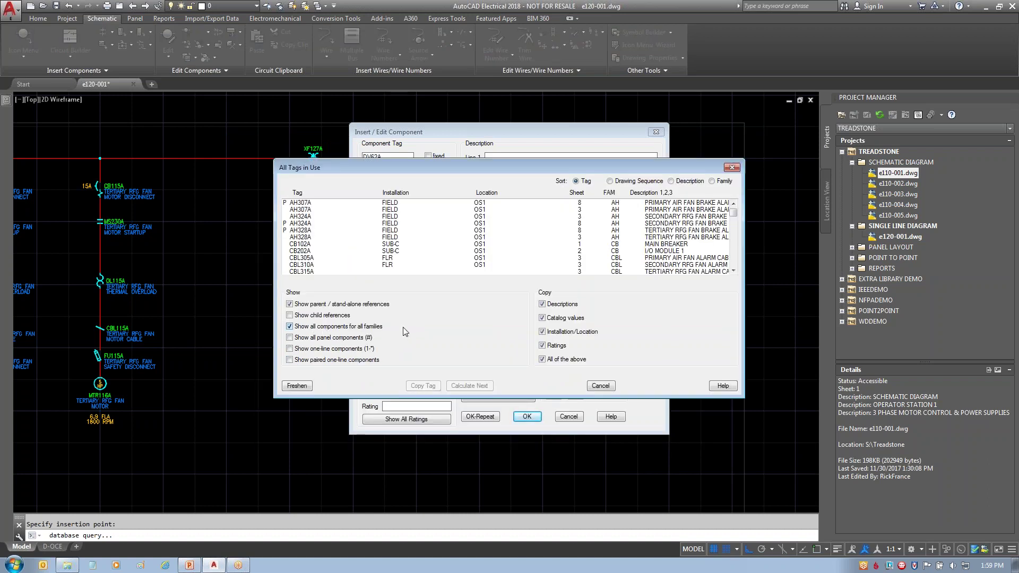
- Overwrite the first load's tag with schematic tag PS130A, POWER SUPPLY #1, repeating the insertion and deferring other drawings' updates as a task
left_click(736, 228)
left_click_drag(735, 228, 733, 258)
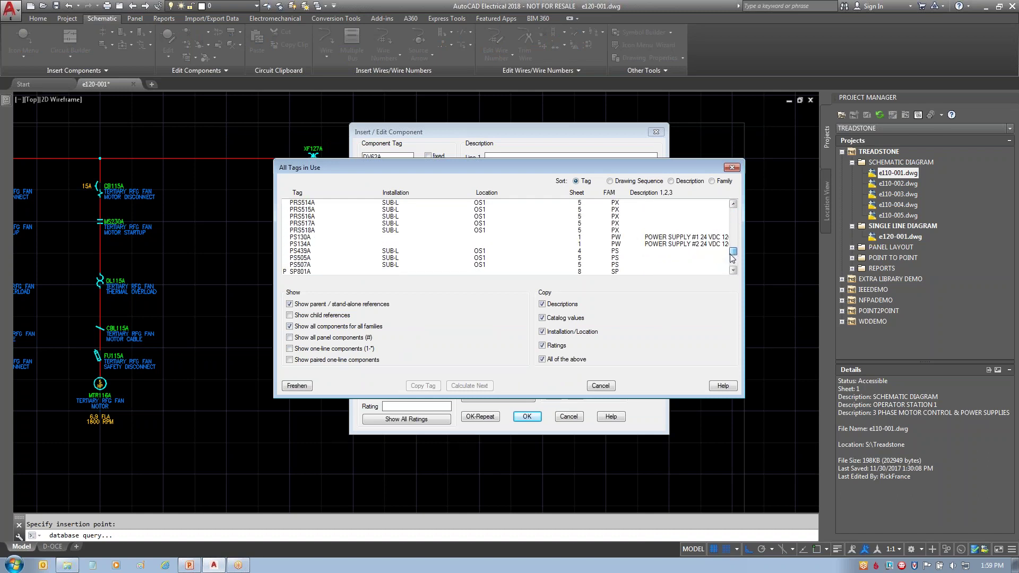
left_click(664, 237)
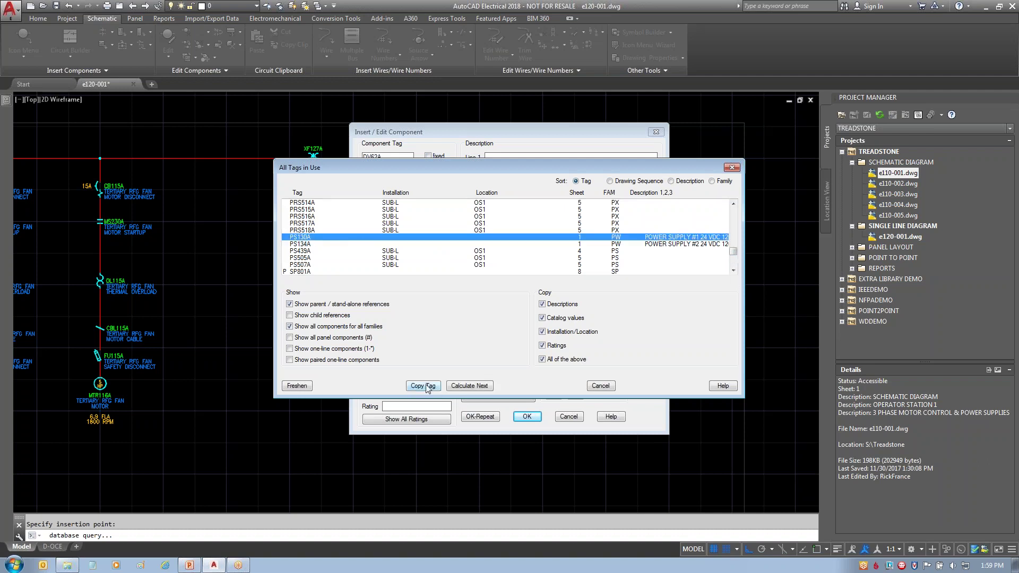
left_click(425, 386)
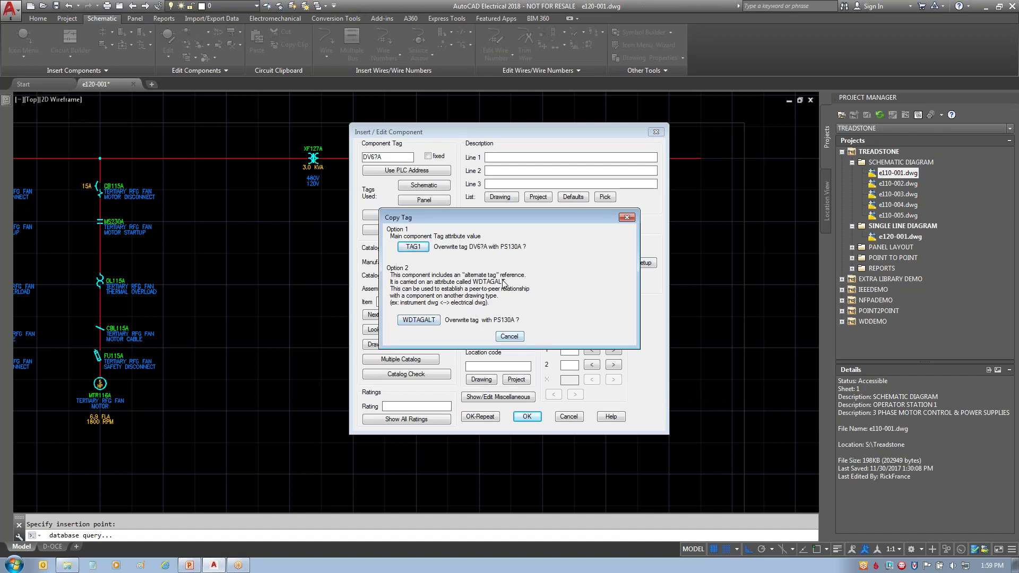
left_click(413, 247)
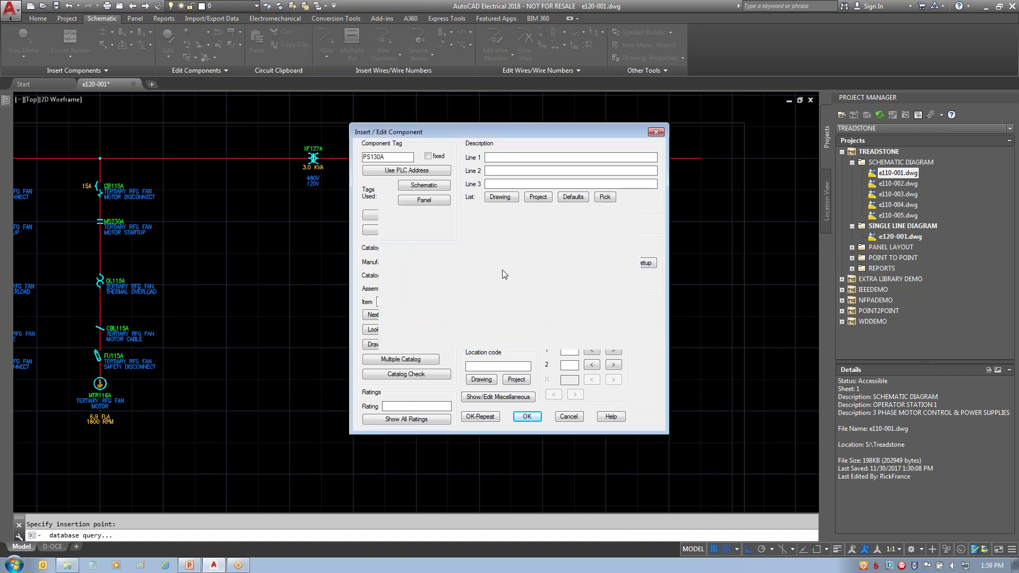
left_click(481, 417)
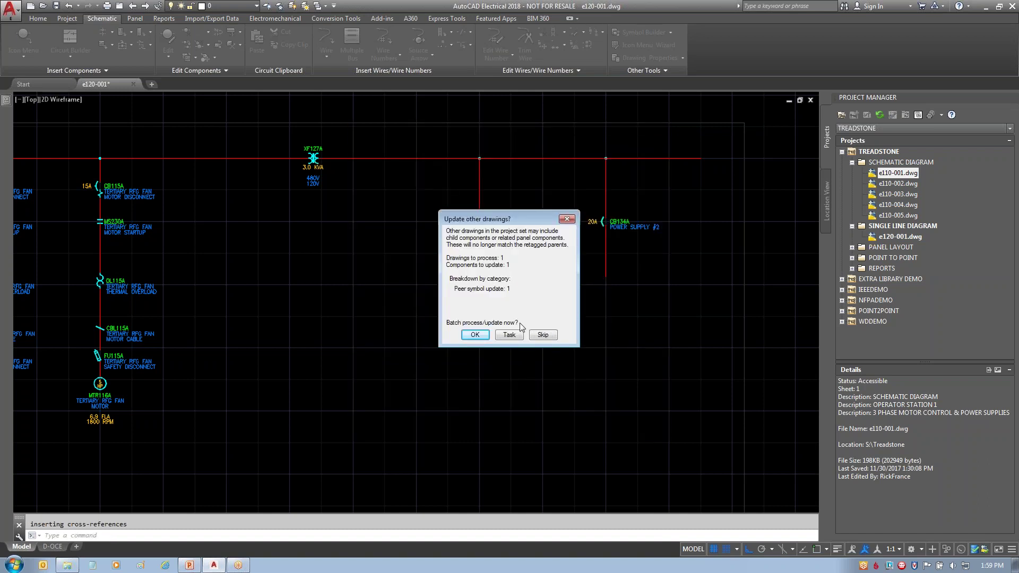
left_click(509, 335)
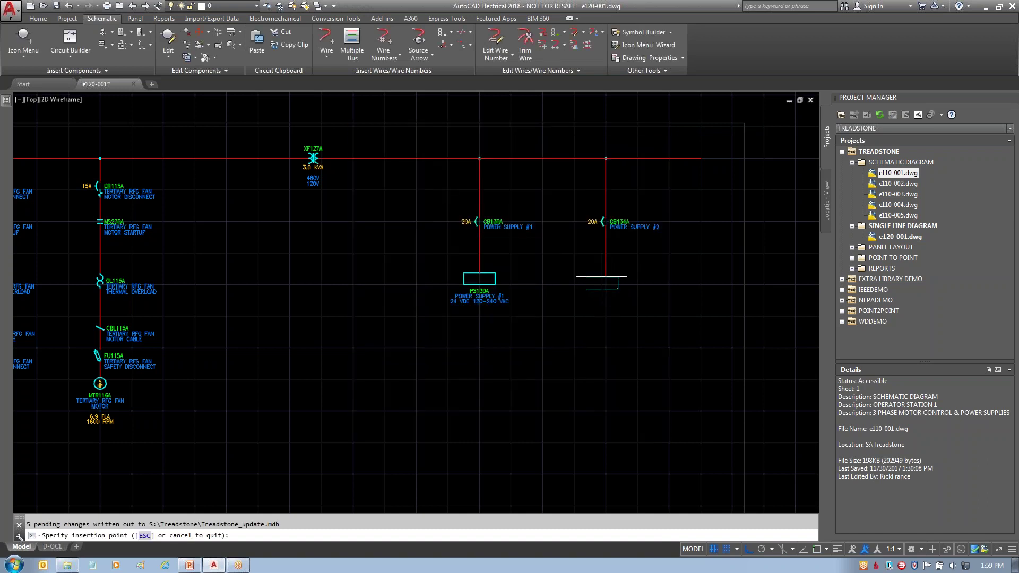
- Place a second generic load at the second drop's lower end with schematic tag PS134A, POWER SUPPLY #2, deferring other drawings' updates as a task
left_click(606, 277)
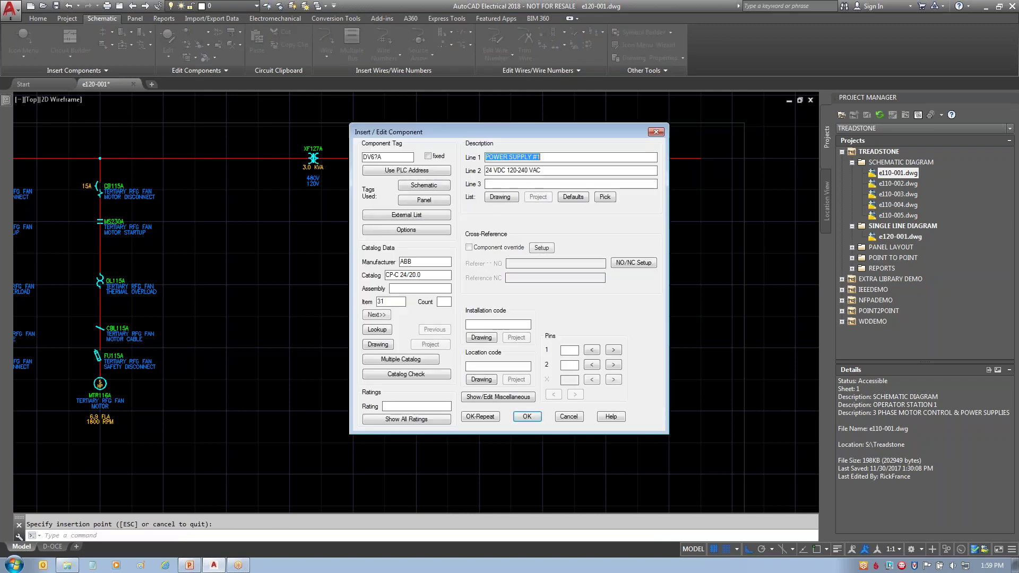
left_click(424, 185)
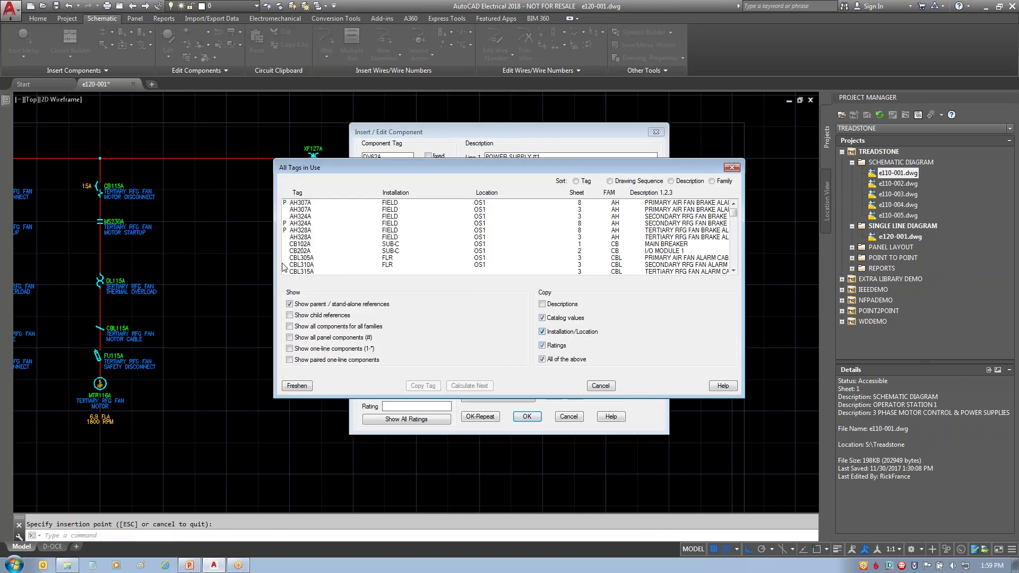
left_click_drag(732, 214, 733, 256)
left_click(389, 230)
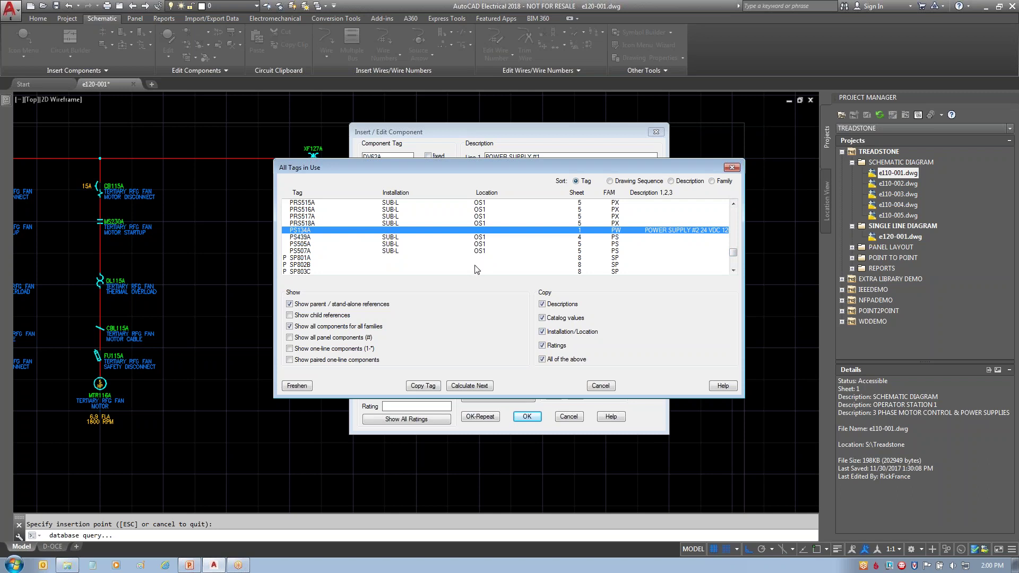
left_click(423, 387)
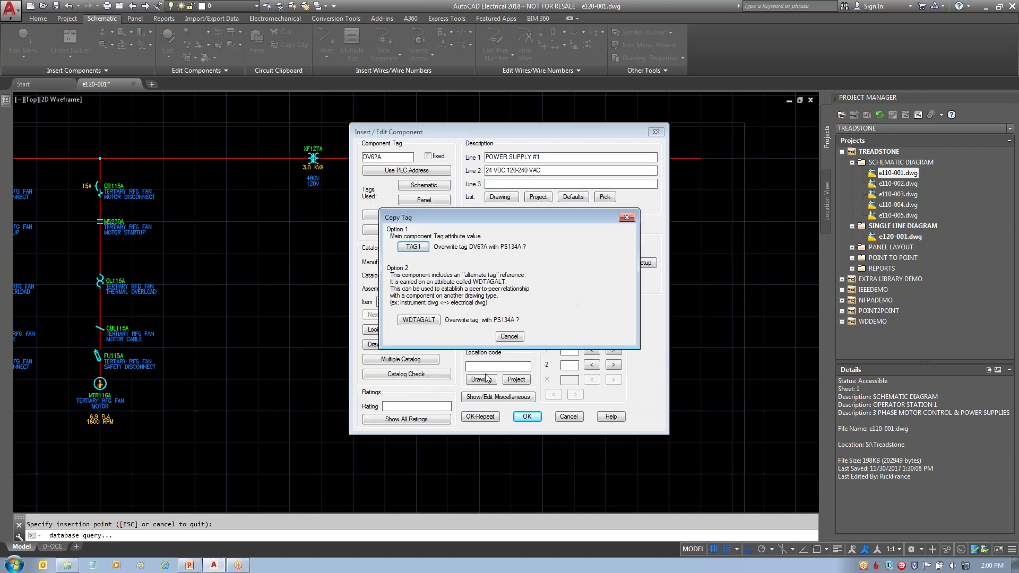
left_click(413, 247)
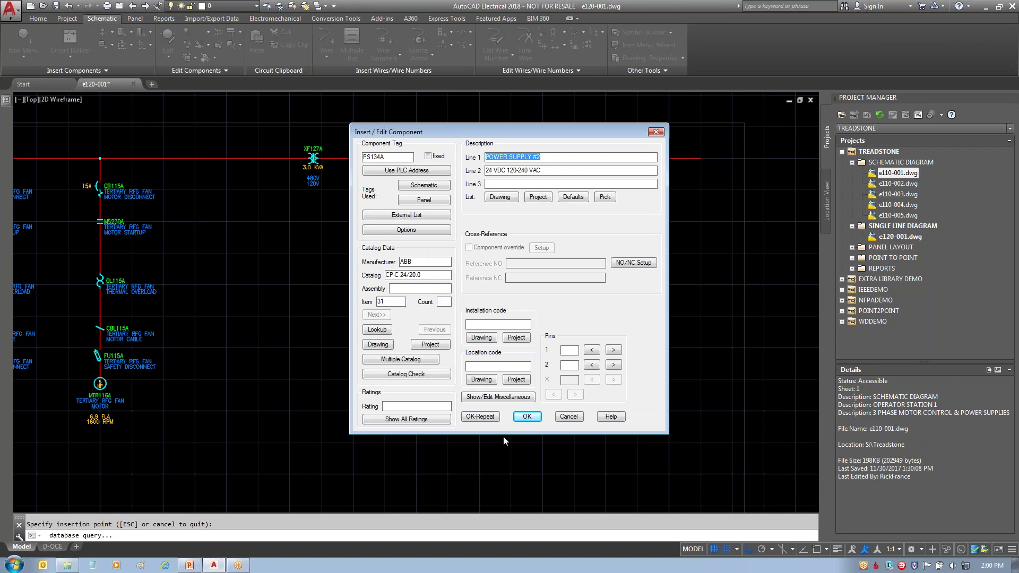
left_click(526, 417)
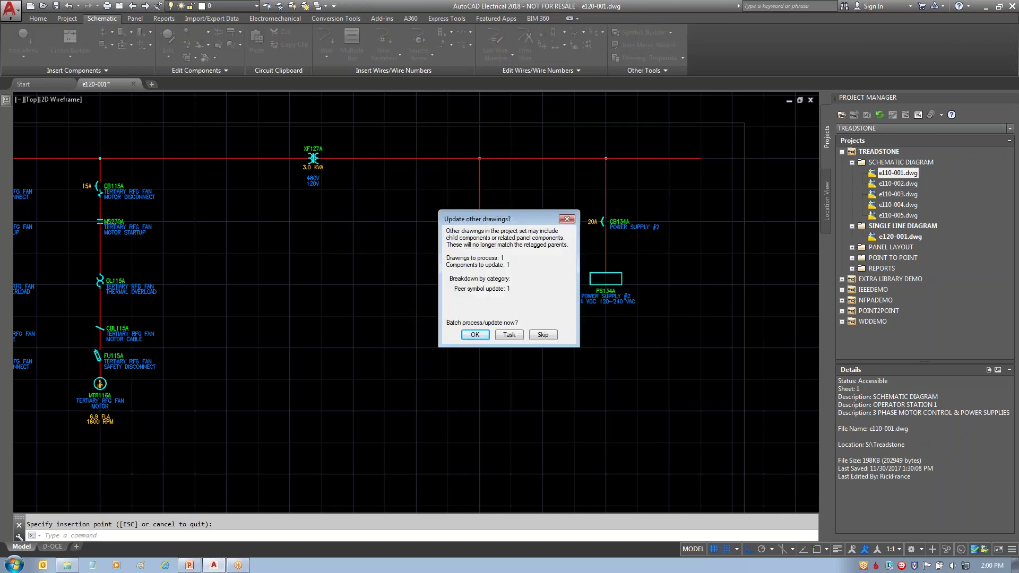
left_click(508, 335)
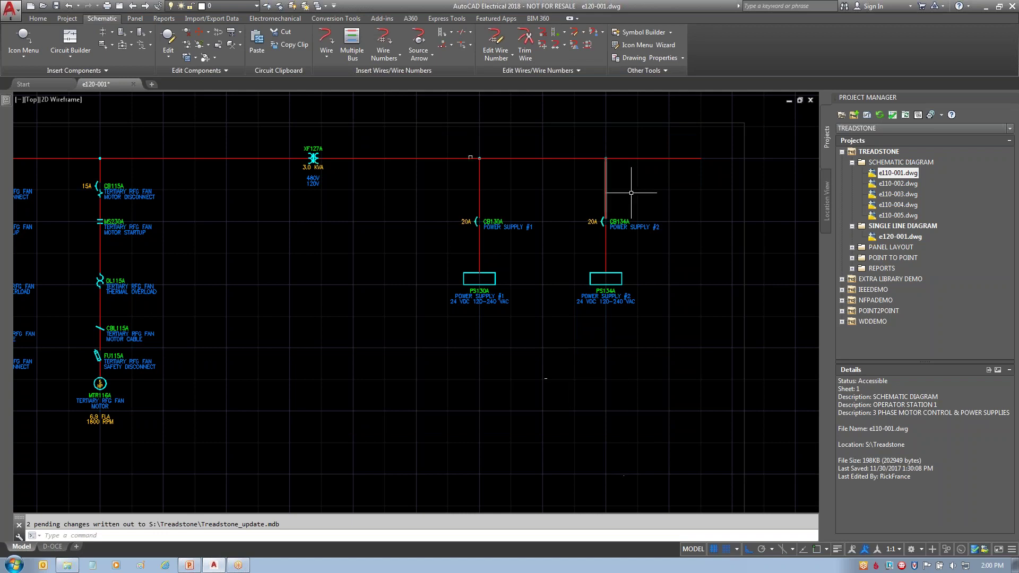
- Run all pending updates in the project task list for drawings e110-001 and e130-001
left_click(893, 114)
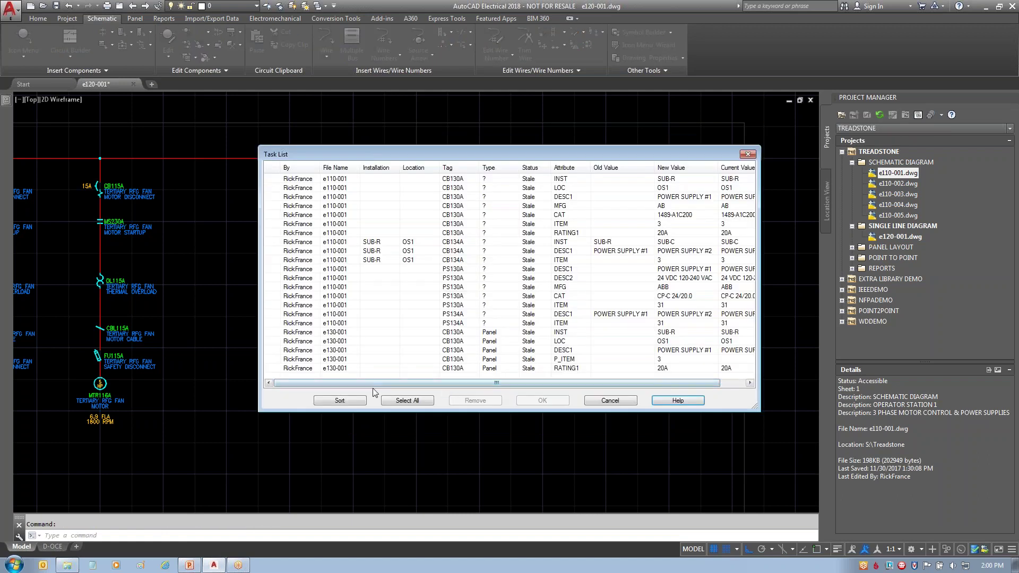
left_click(407, 401)
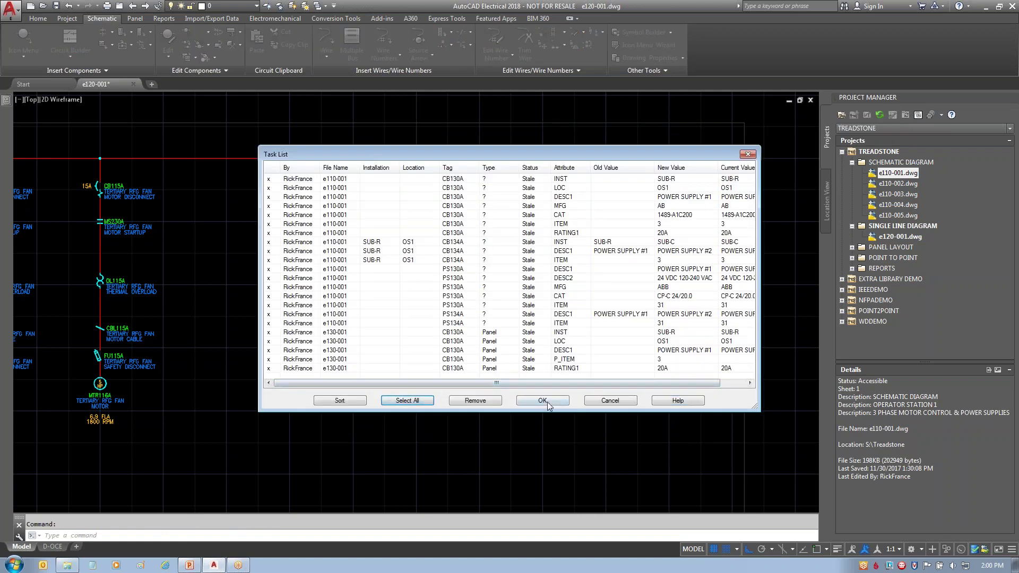
left_click(553, 400)
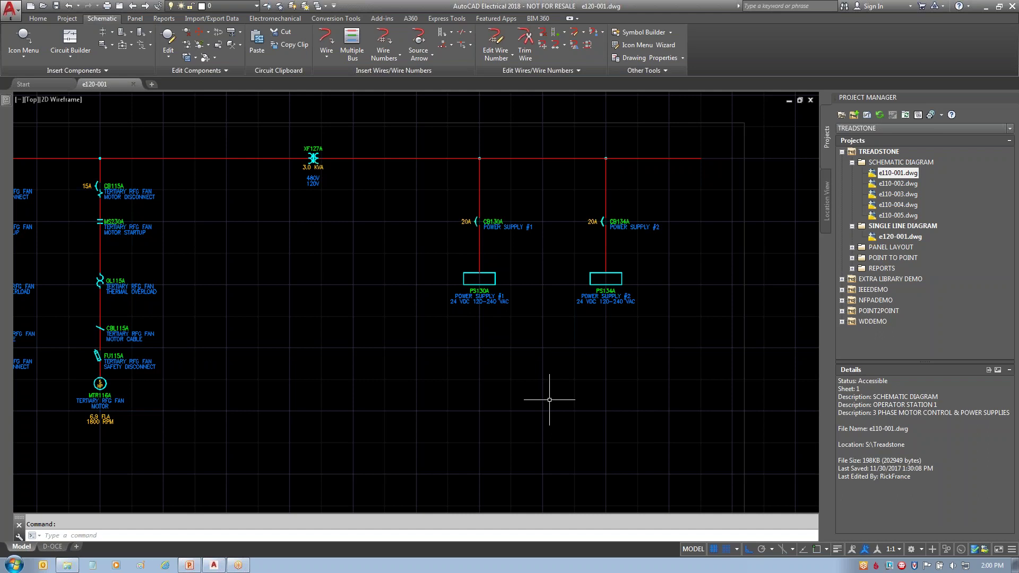
- Thaw all layers in the one-line diagram to display the components' installation and location codes
middle_click(451, 371)
middle_click(451, 371)
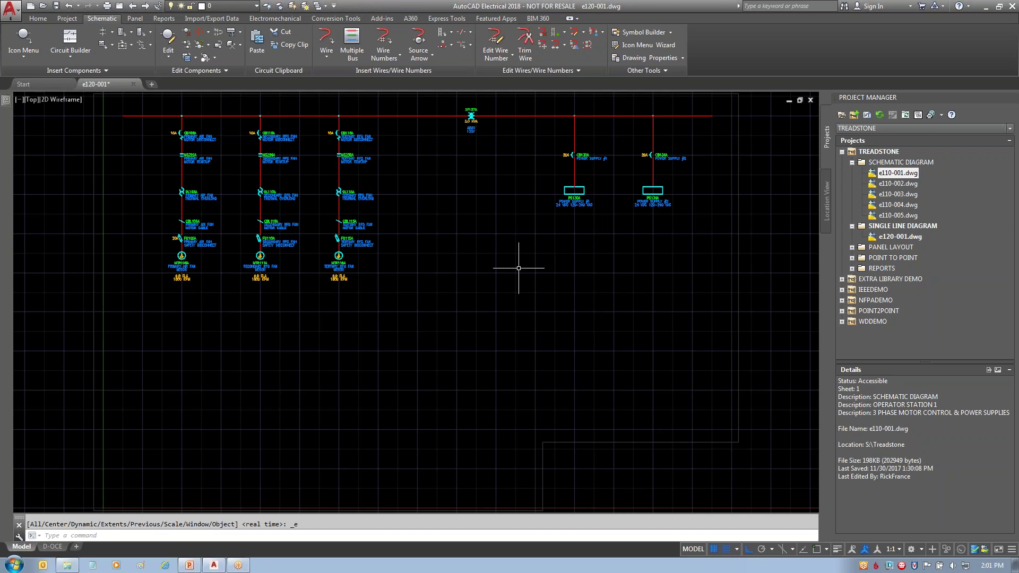
left_click(307, 8)
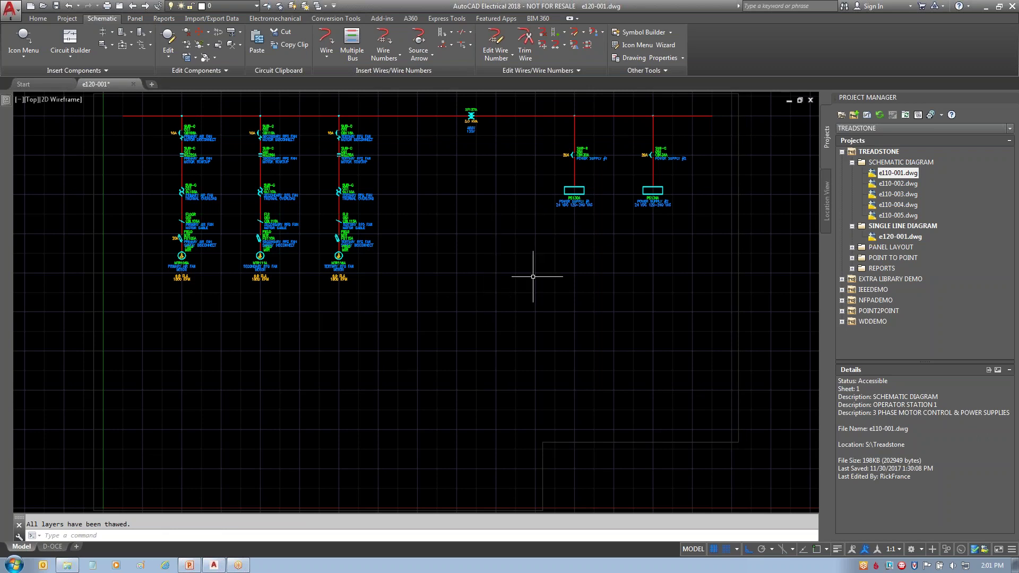
- Examine the installation and location codes along the three motor branches, the transformer and the two power supply drops
scroll(237, 116, "up", 4)
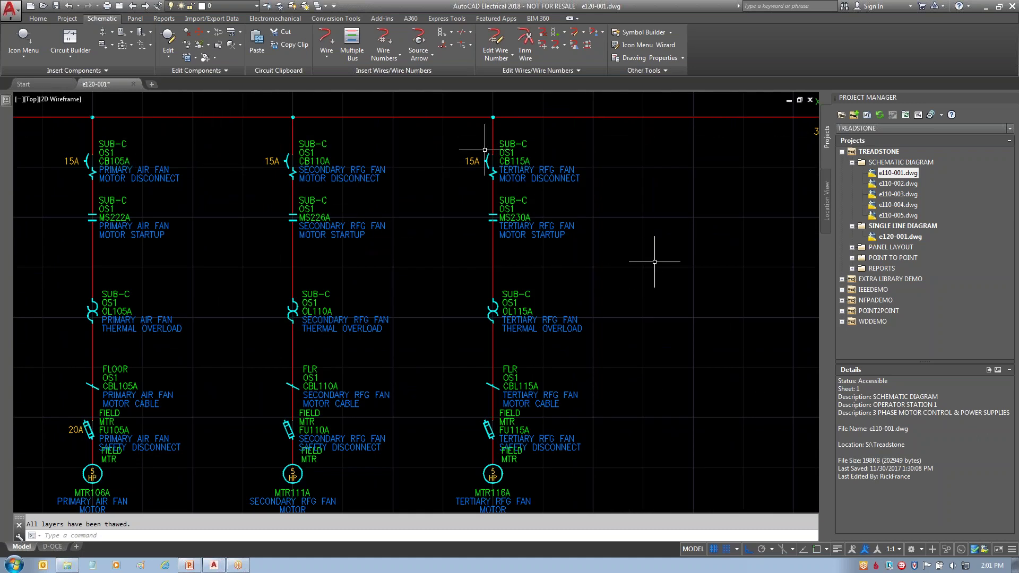
scroll(655, 266, "down", 5)
scroll(416, 228, "up", 5)
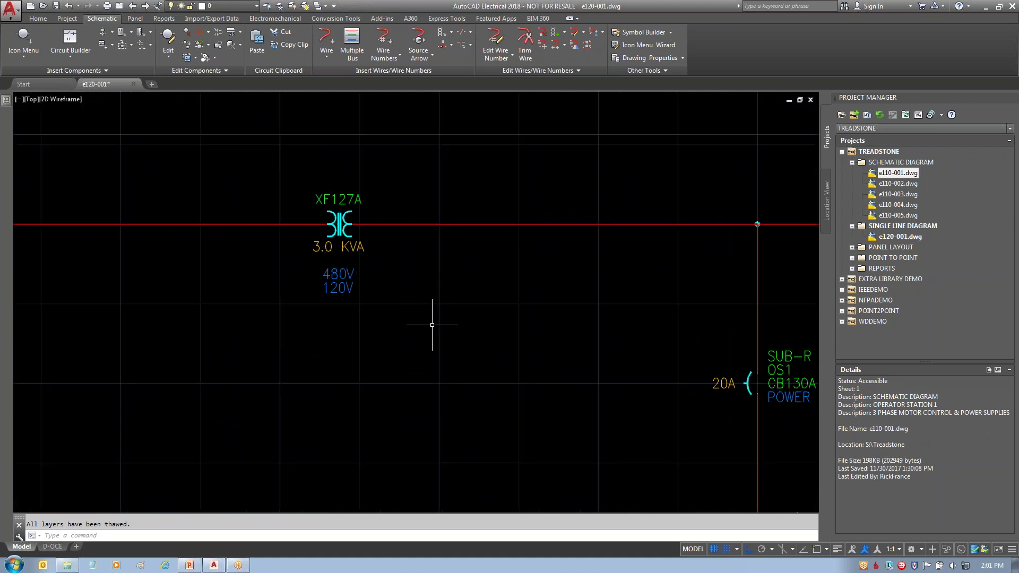
scroll(433, 325, "down", 2)
middle_click_drag(710, 409, 409, 307)
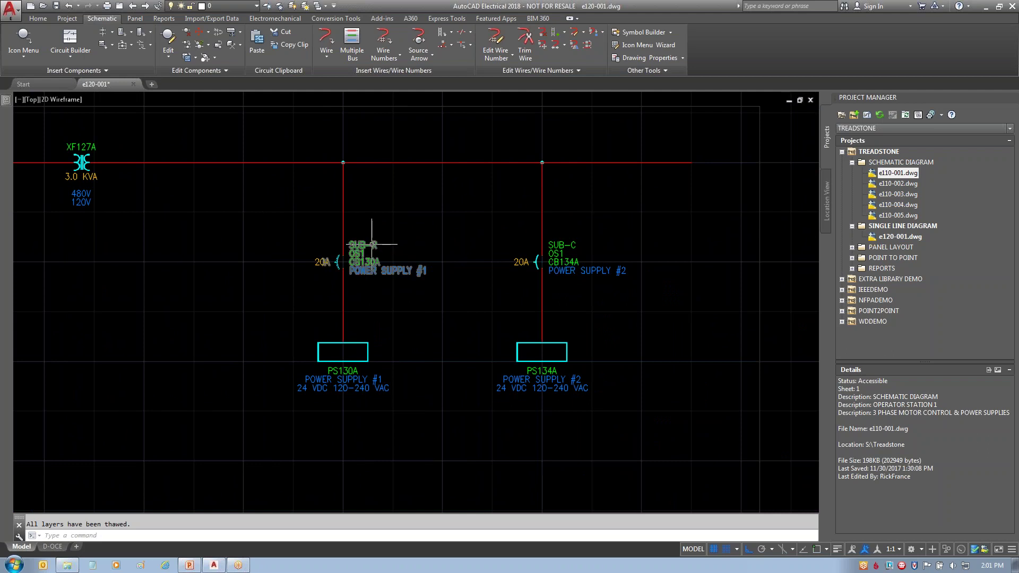
scroll(427, 409, "down", 1)
scroll(428, 409, "up", 1)
middle_click(430, 409)
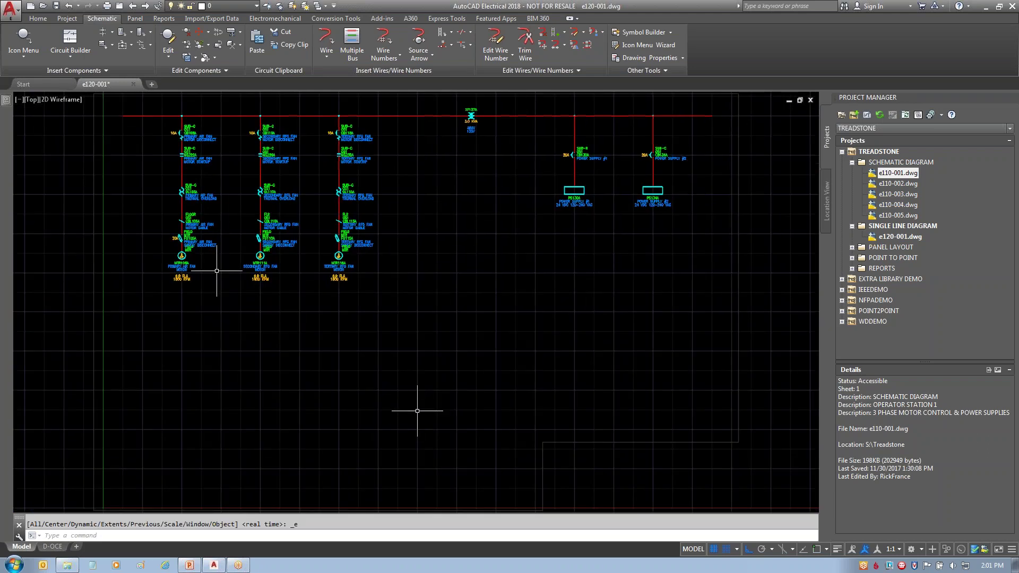
scroll(234, 259, "up", 4)
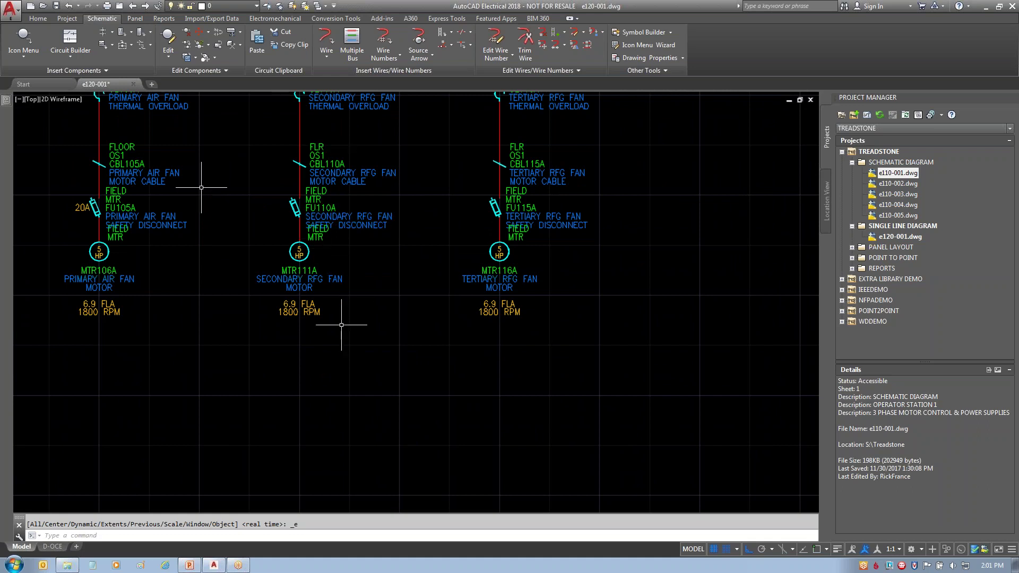
scroll(455, 246, "down", 2)
scroll(353, 412, "down", 1)
middle_click_drag(352, 412, 324, 396)
scroll(321, 394, "down", 2)
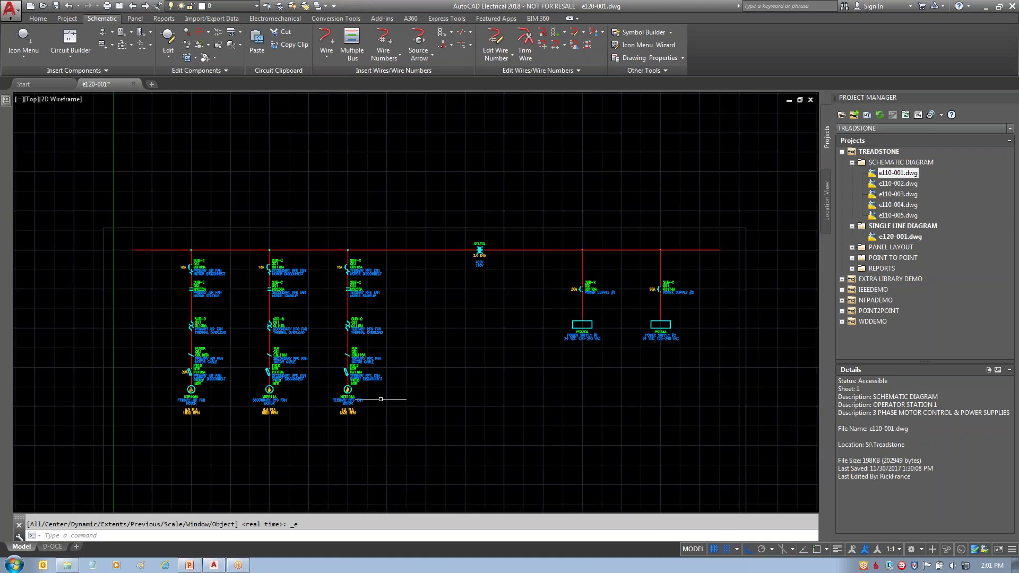
key("ctrl+2")
mouse_move(170, 239)
left_mouse_down()
mouse_move(168, 351)
mouse_move(373, 345)
left_mouse_up()
mouse_move(507, 354)
left_mouse_down()
mouse_move(670, 354)
mouse_move(706, 334)
mouse_move(703, 238)
mouse_move(169, 240)
left_mouse_up()
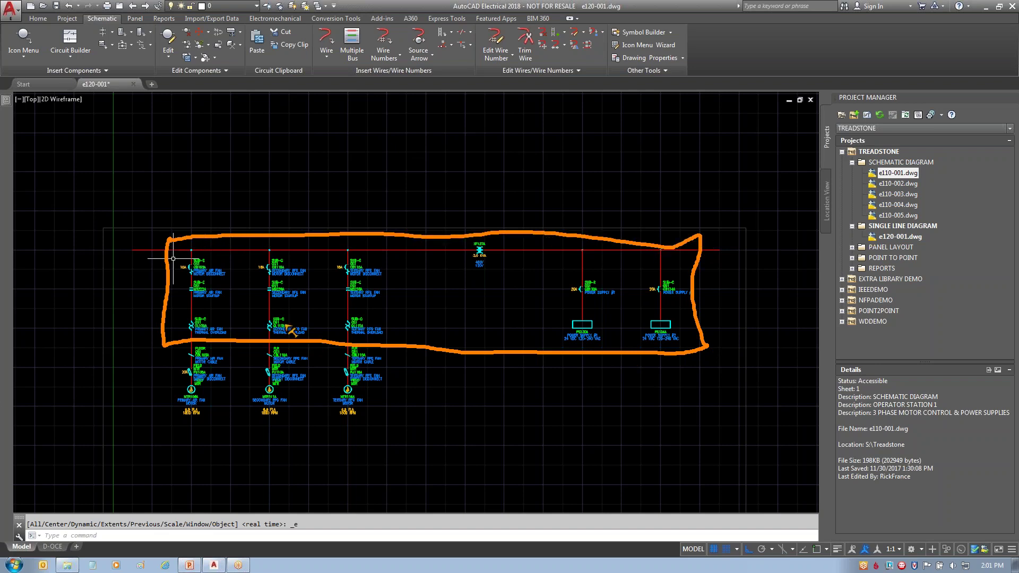
key("Escape")
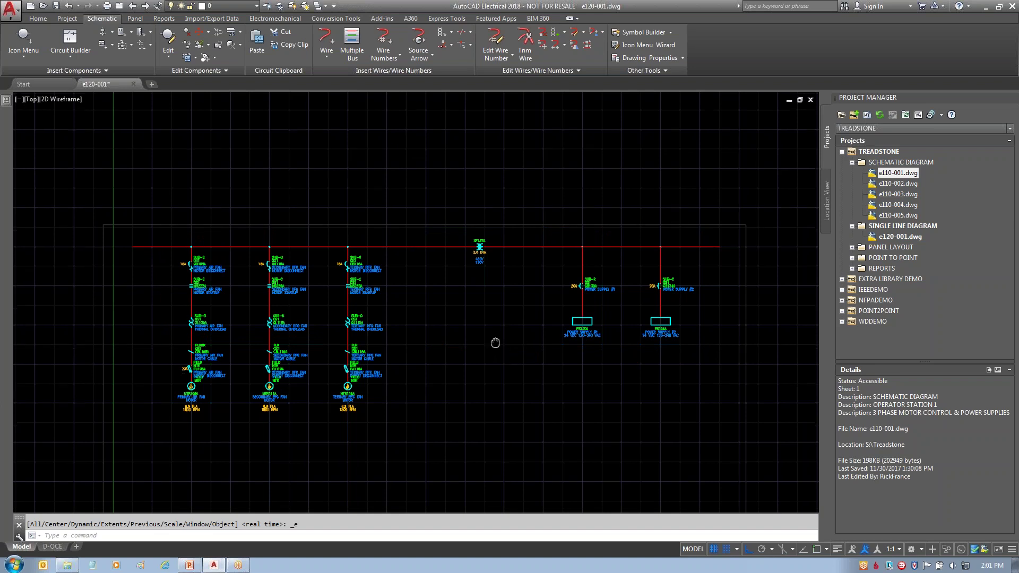
- Open schematic drawing e110-001.dwg and thaw all its layers to check the motor and power supply circuits
double_click(896, 173)
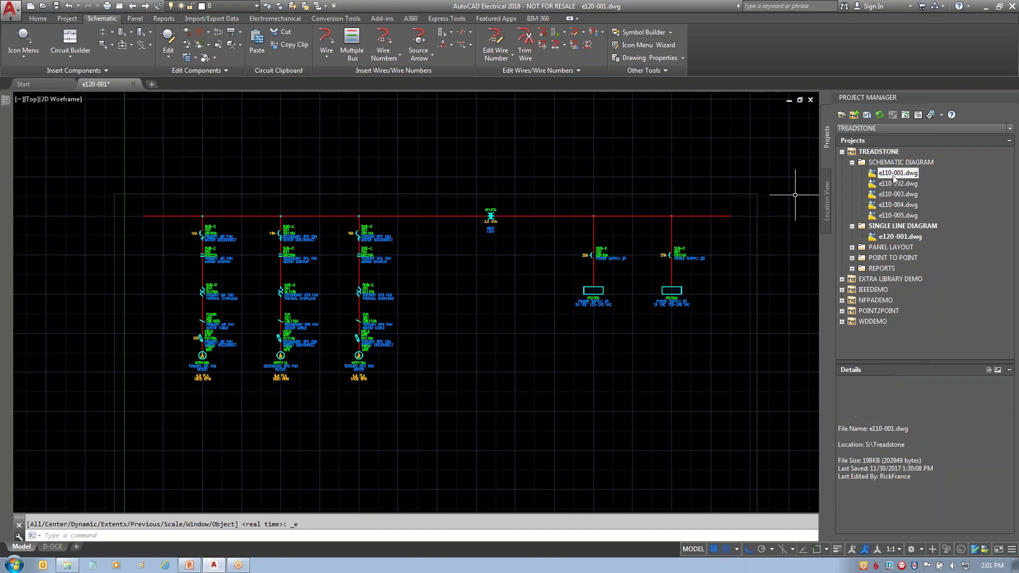
left_click(305, 6)
scroll(149, 192, "up", 4)
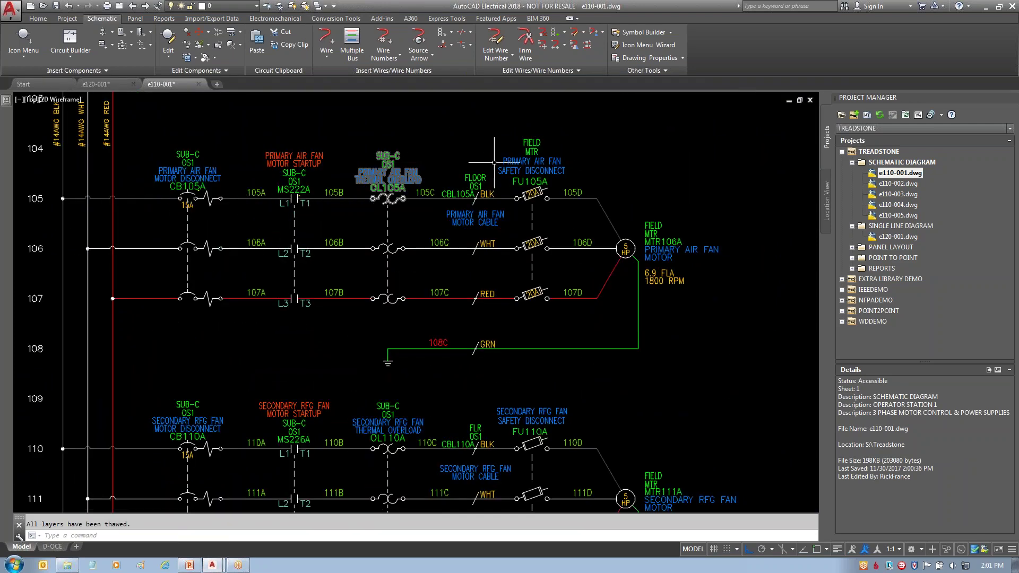
scroll(652, 315, "down", 4)
middle_click_drag(589, 340, 136, 280)
scroll(388, 335, "up", 2)
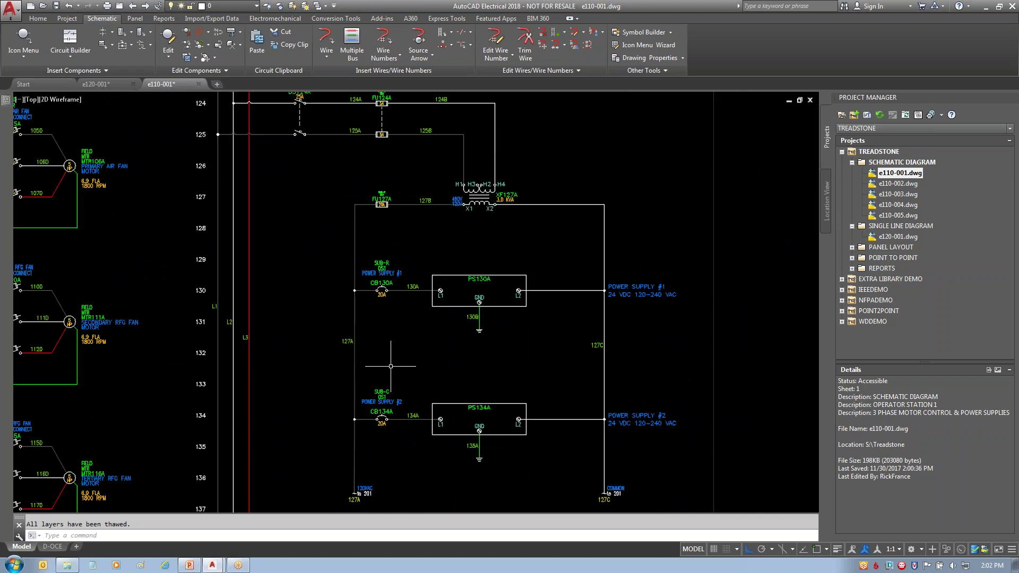
- Close schematic drawing e110-001.dwg and return to one-line diagram e120-001.dwg
scroll(467, 325, "down", 2)
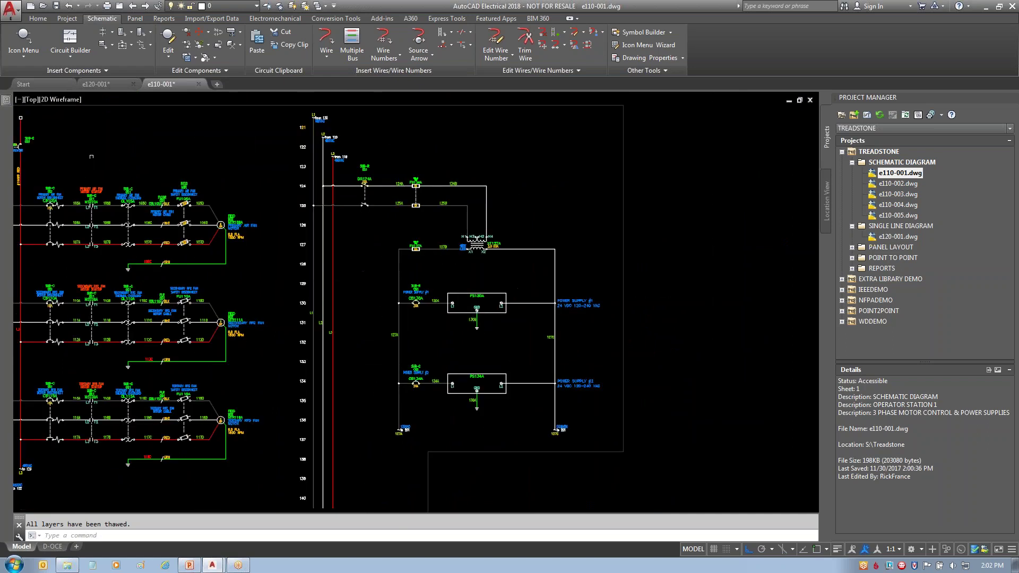
left_click(199, 83)
left_click(530, 313)
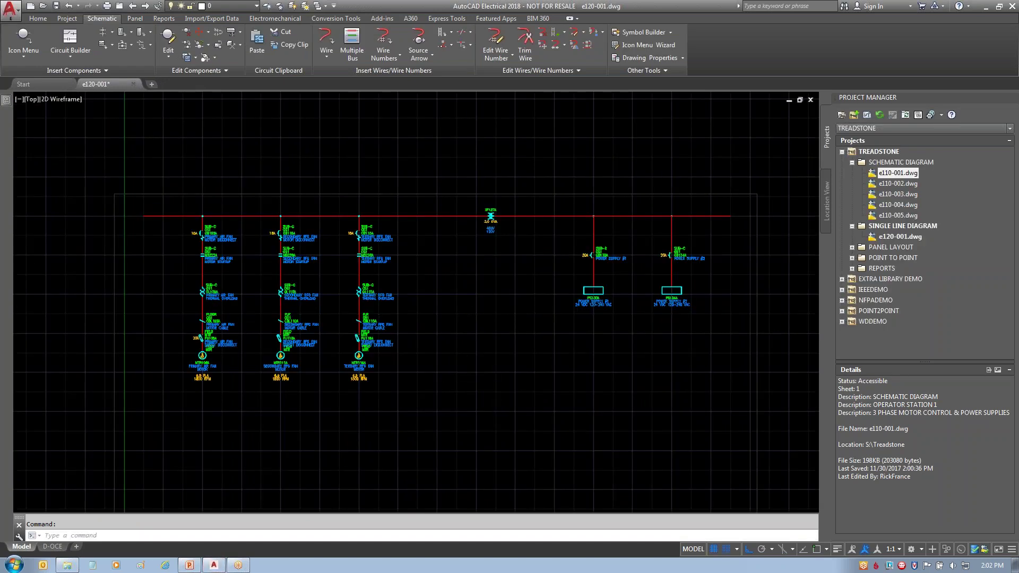
- Draw a location box around the three motor branches down to their thermal overloads, the transformer and both power supplies
left_click(122, 46)
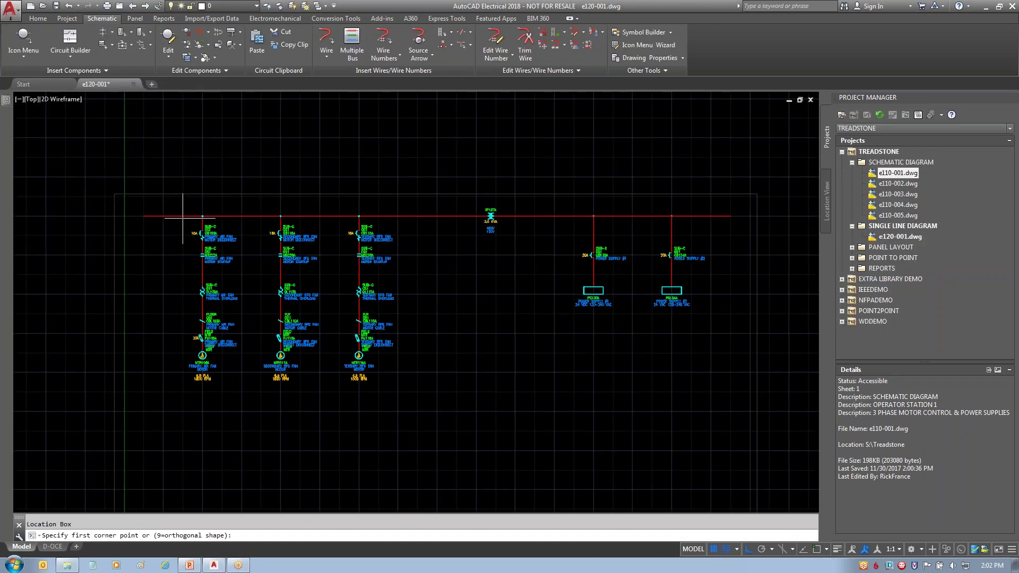
left_click(181, 201)
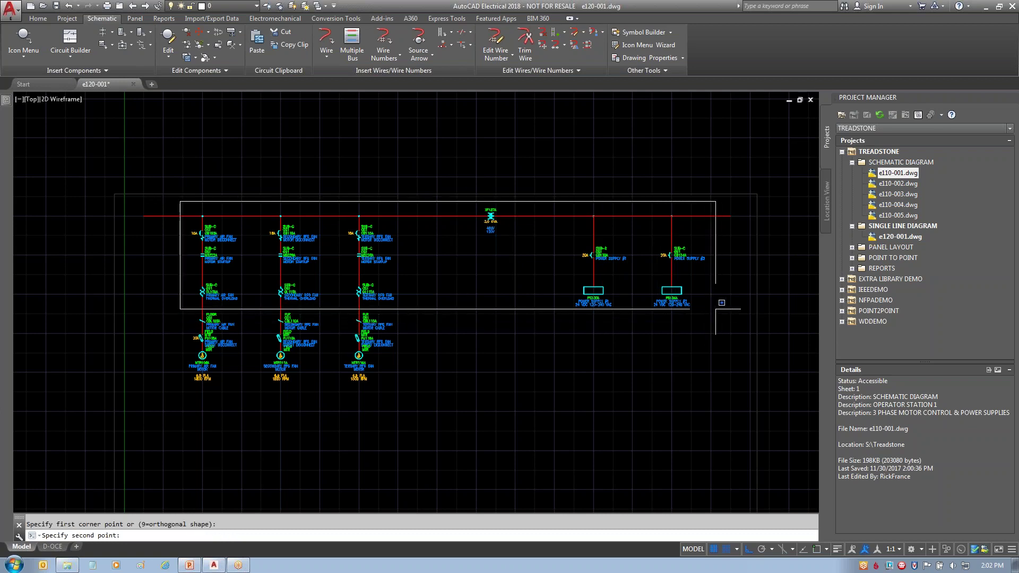
left_click(715, 309)
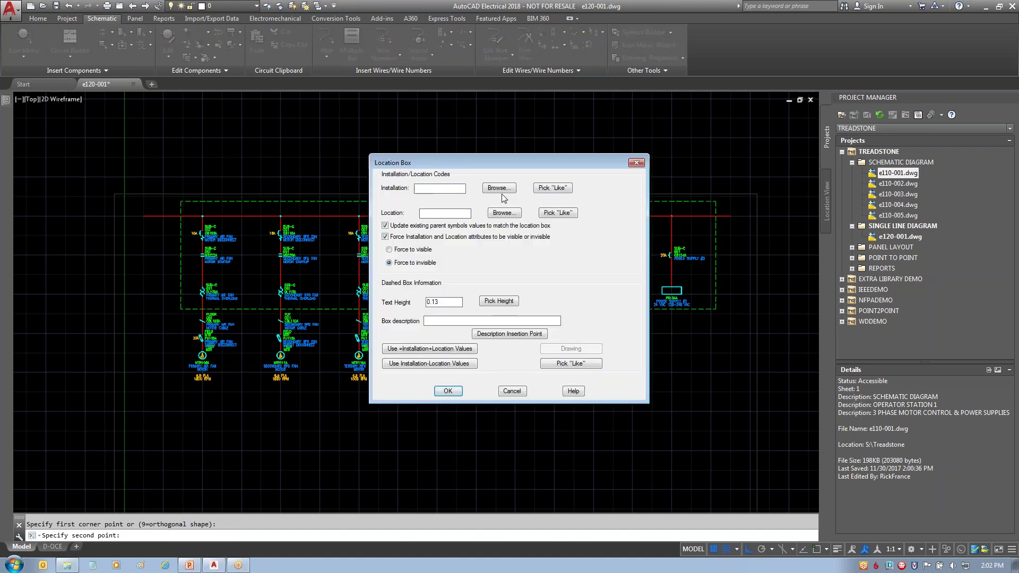
- Assign installation code SUB-R and location code OS1 to the location box from the codes used in the drawing
left_click(509, 189)
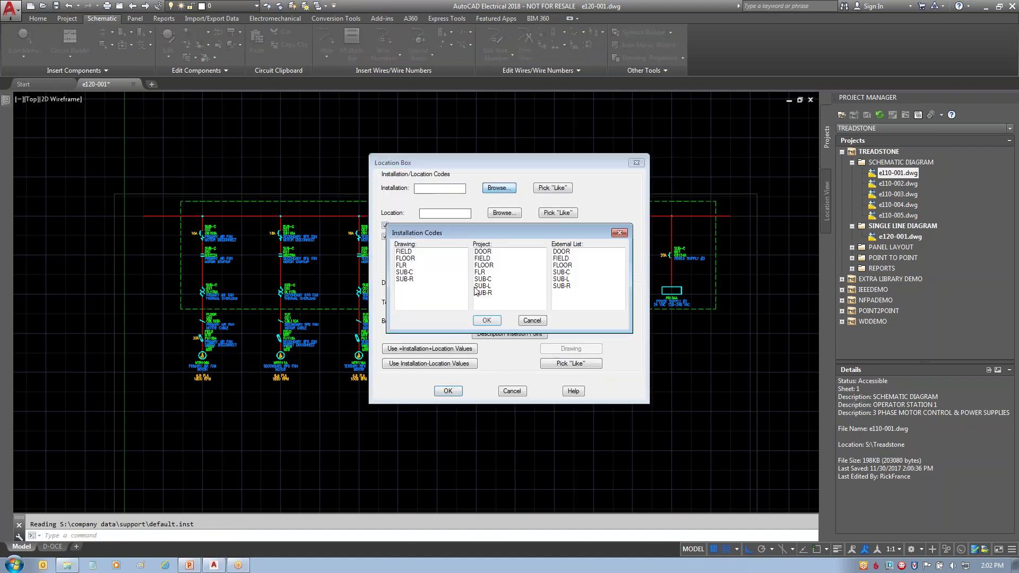
left_click(406, 280)
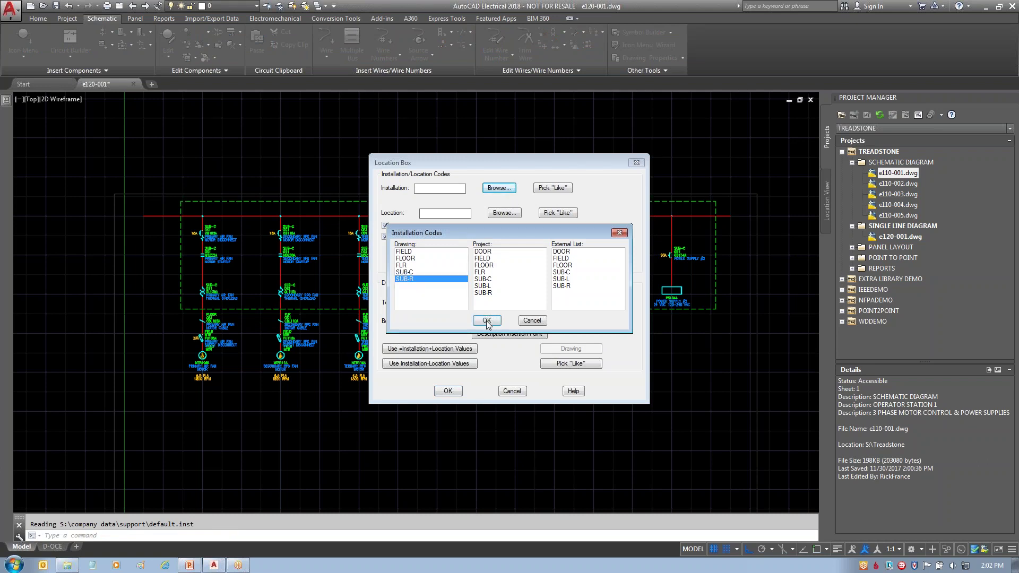
left_click(487, 321)
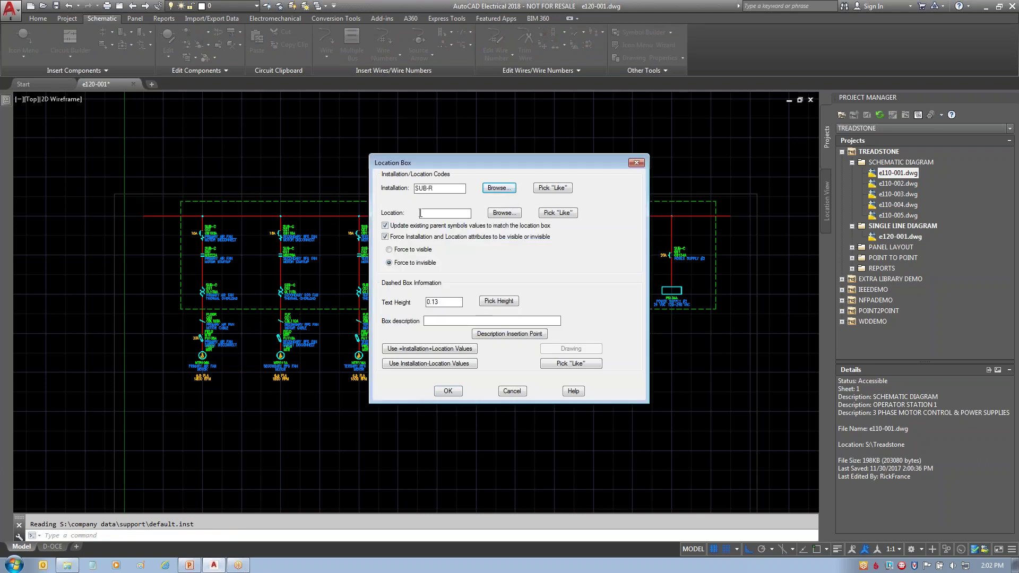
left_click(504, 212)
left_click(403, 258)
left_click(487, 321)
- Set the location box description to "SUB-R / OS1" and its insertion point to the left
left_click(437, 366)
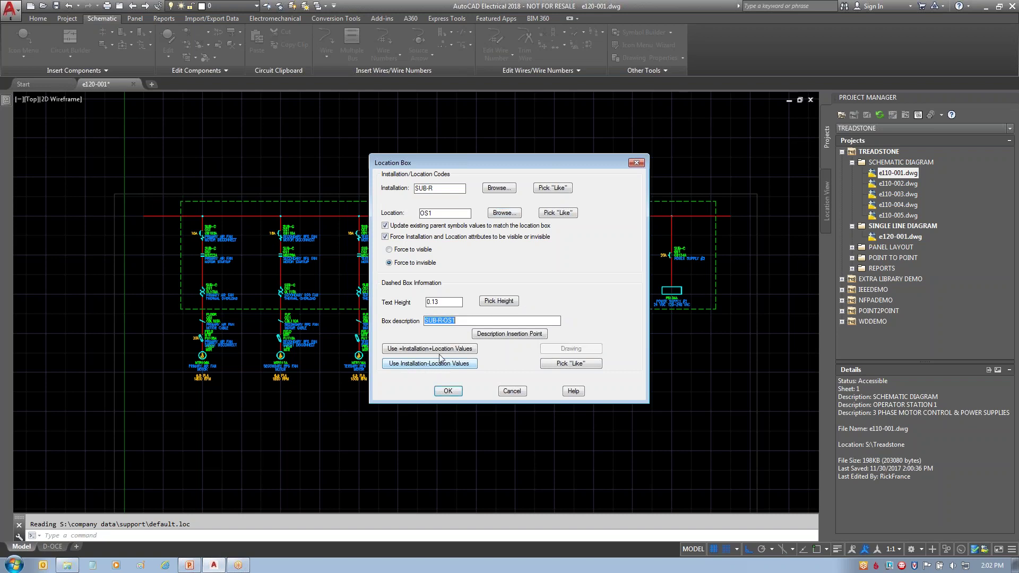
left_click(446, 322)
key("BackSpace")
type("/ OS1")
left_click(517, 335)
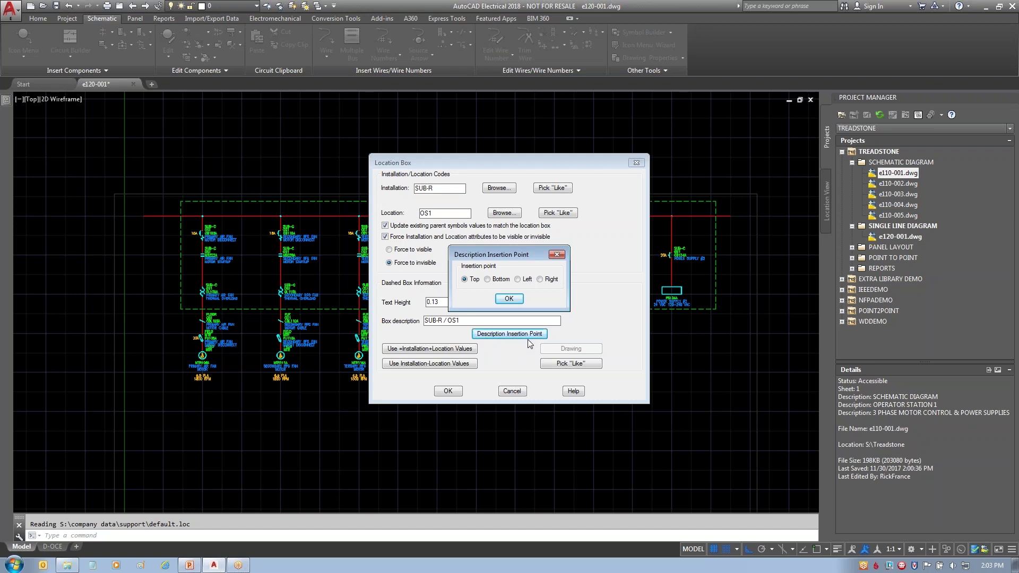
left_click(523, 282)
left_click(509, 300)
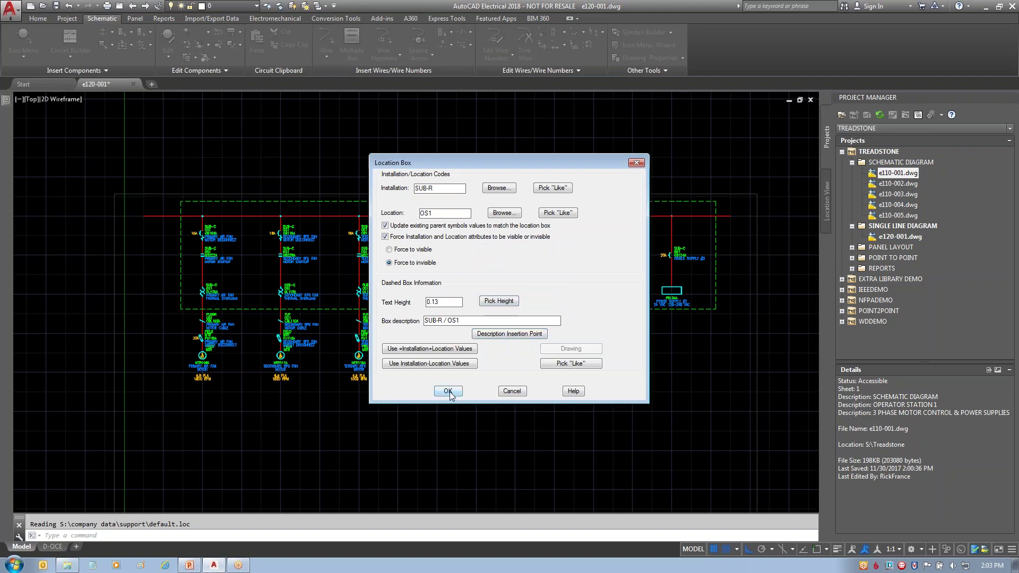
- Apply the location box settings and batch-update the related components in the other project drawings
left_click(448, 392)
left_click(489, 308)
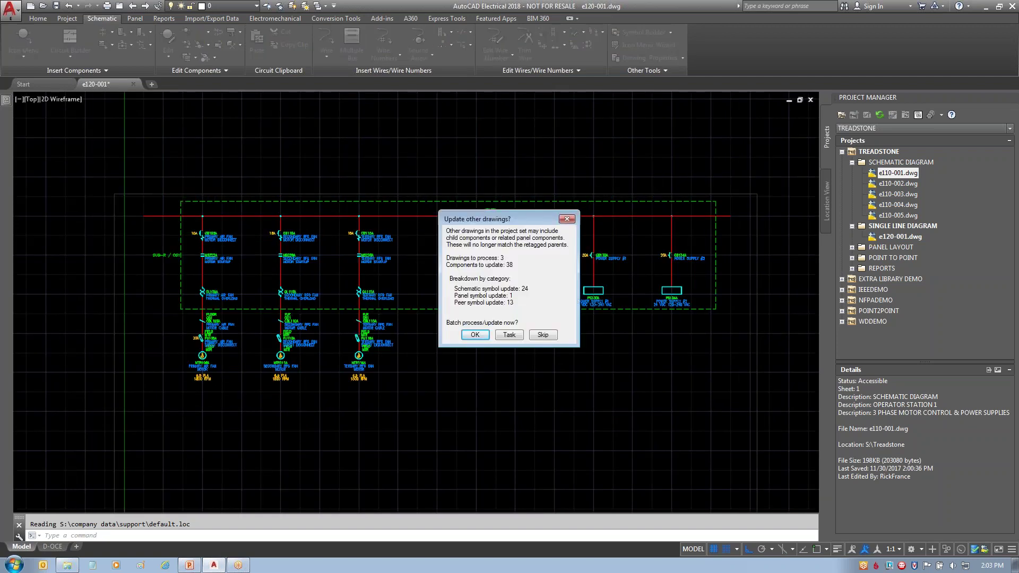
left_click(475, 334)
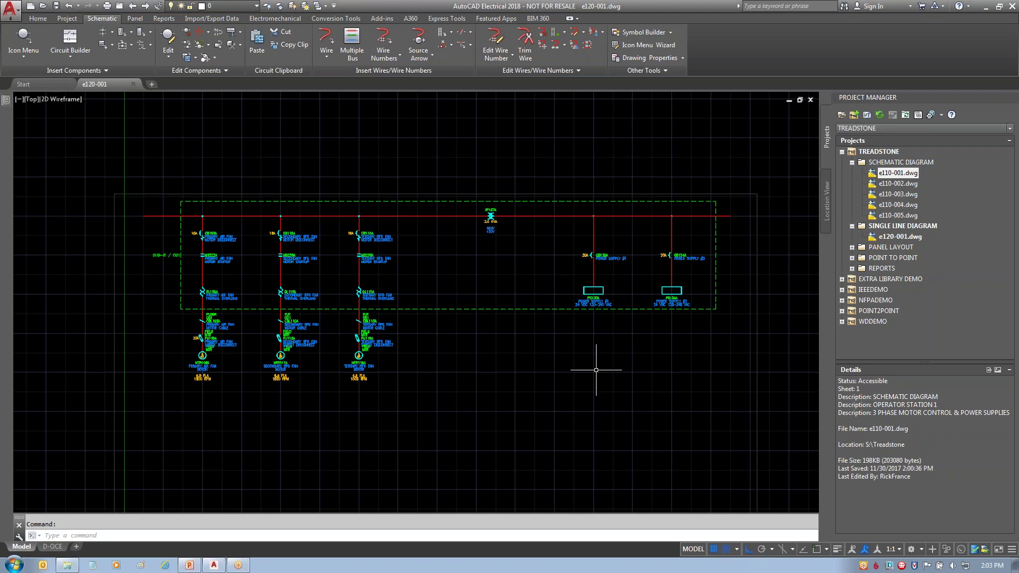
- Check the installation and location codes of the Power Supply #1 breaker and the secondary fan's motor disconnect
right_click(603, 256)
left_click(603, 224)
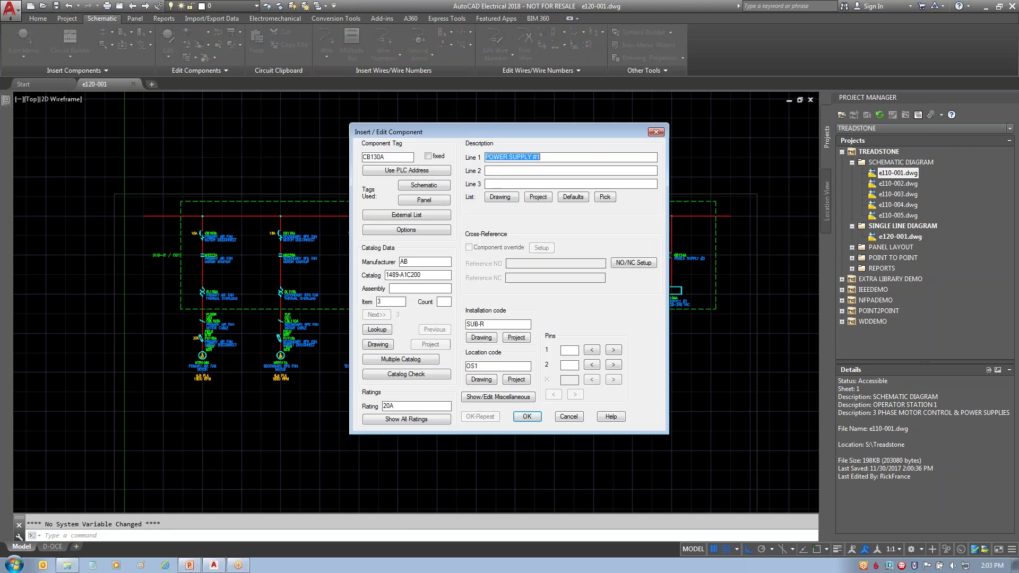
left_click(528, 417)
right_click(279, 235)
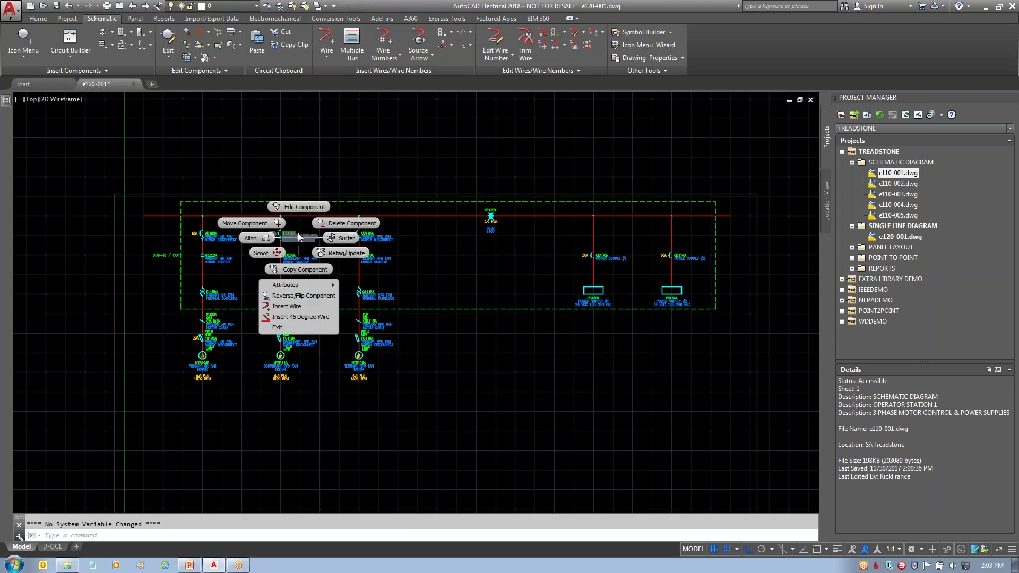
left_click(281, 204)
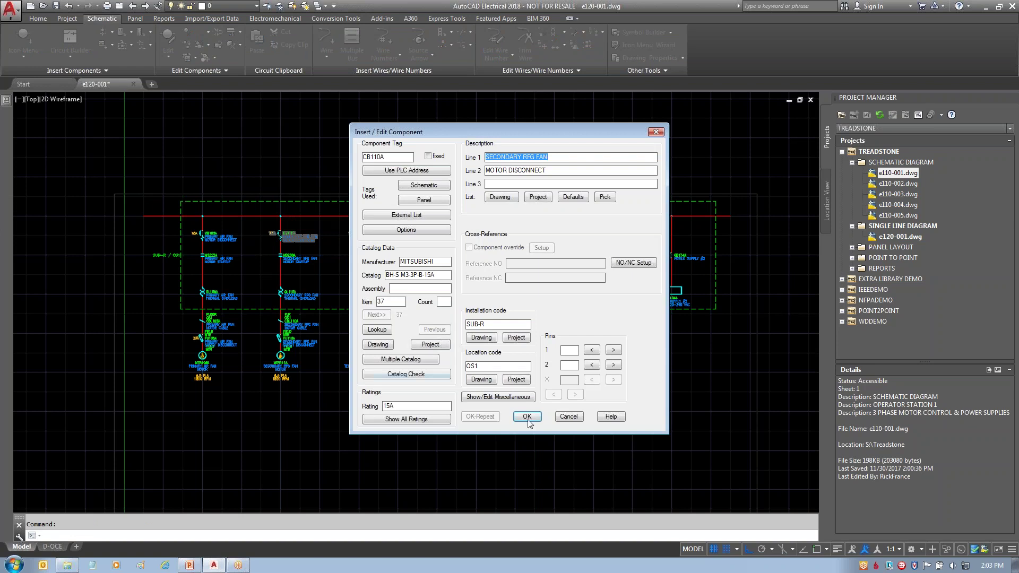
left_click(527, 417)
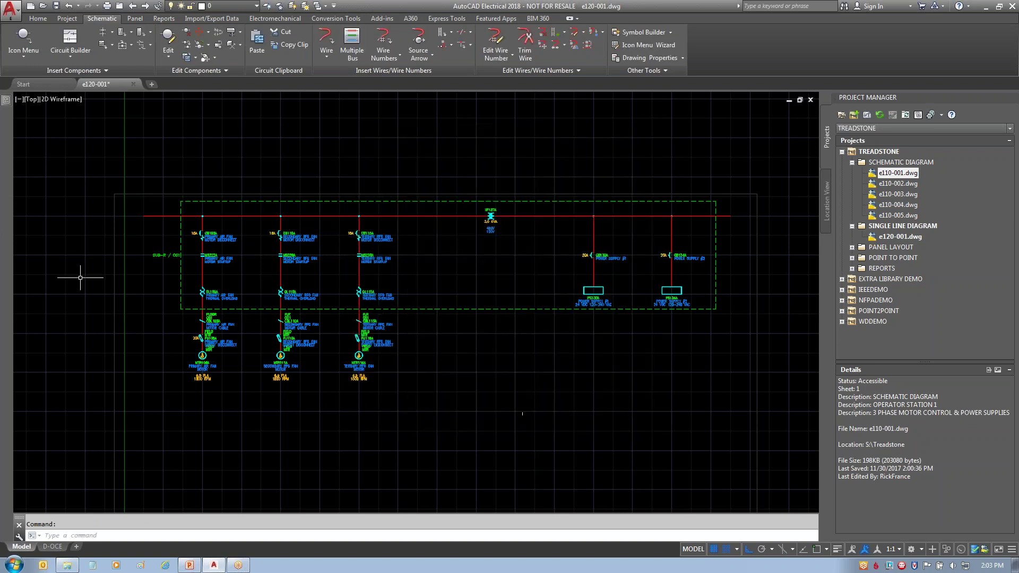
- Surf the primary air fan disconnect CB105A and review the codes of its references on sheets 1 and 6
scroll(164, 303, "up", 4)
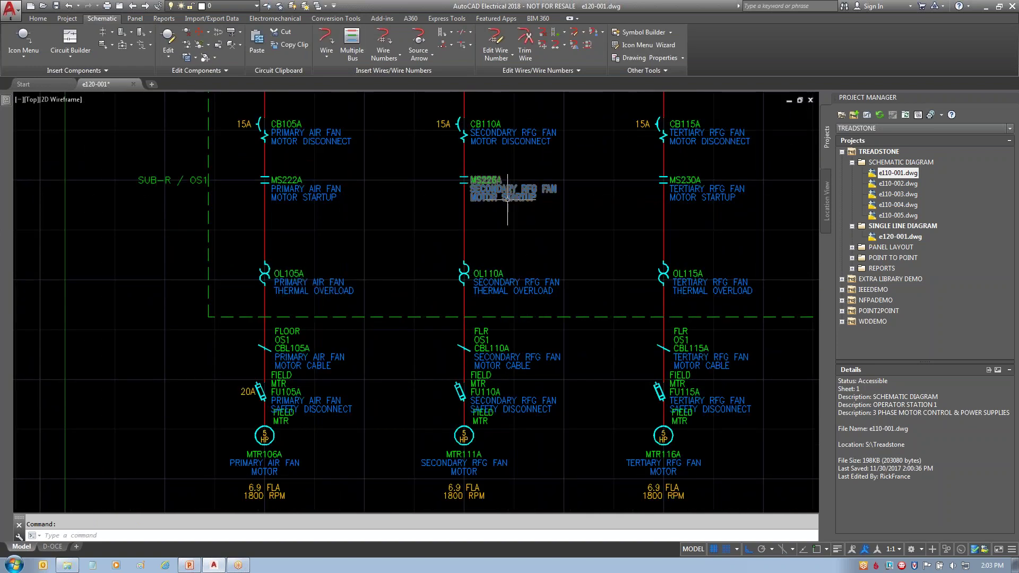
middle_click_drag(509, 212, 496, 272)
right_click(279, 187)
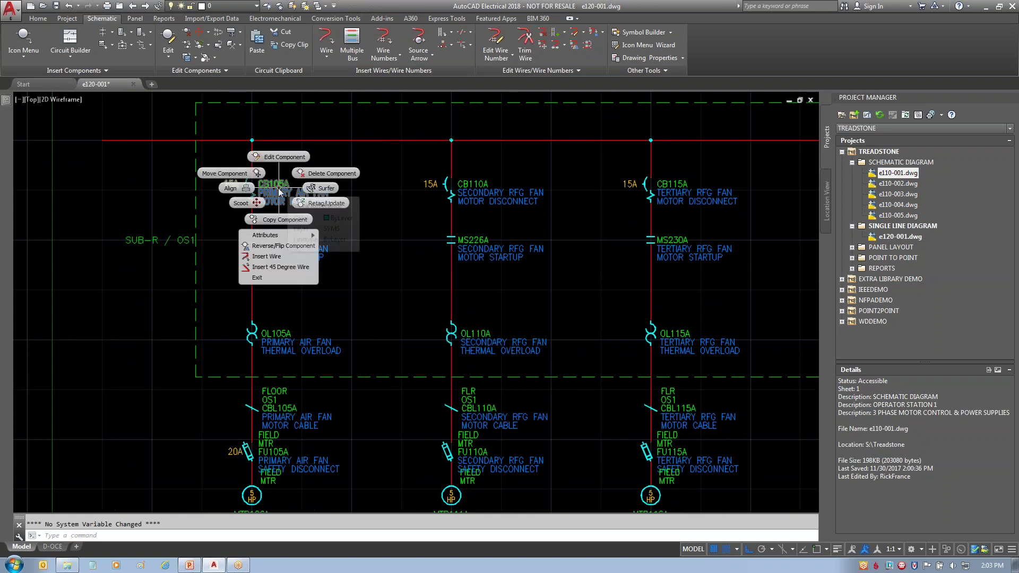
left_click(325, 188)
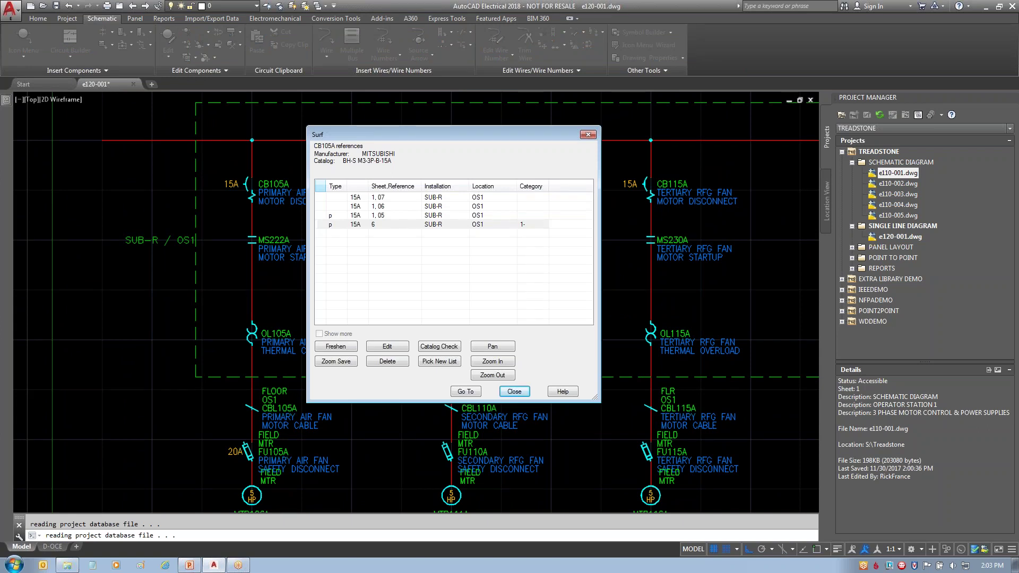
left_click(392, 215)
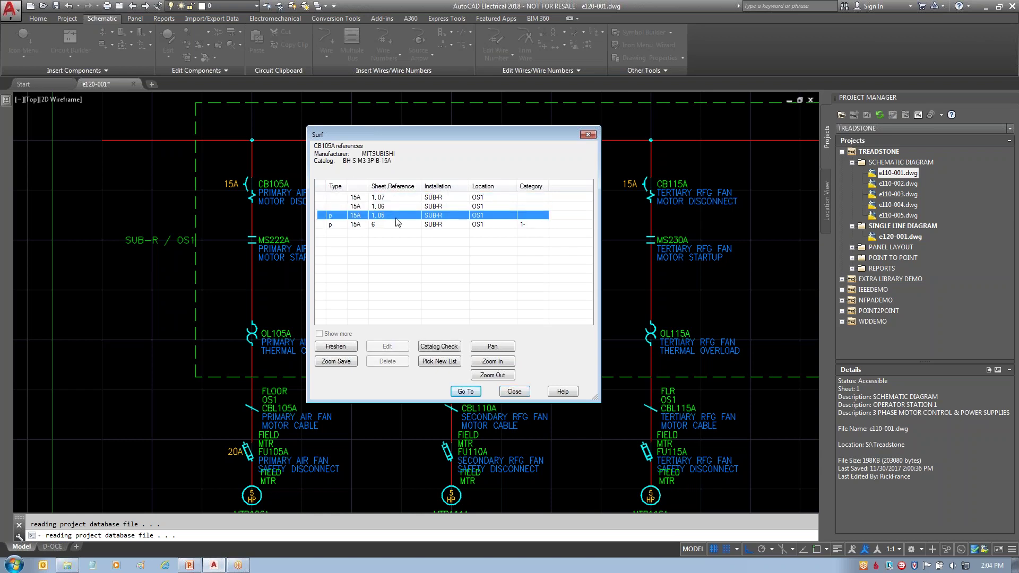
left_click(385, 224)
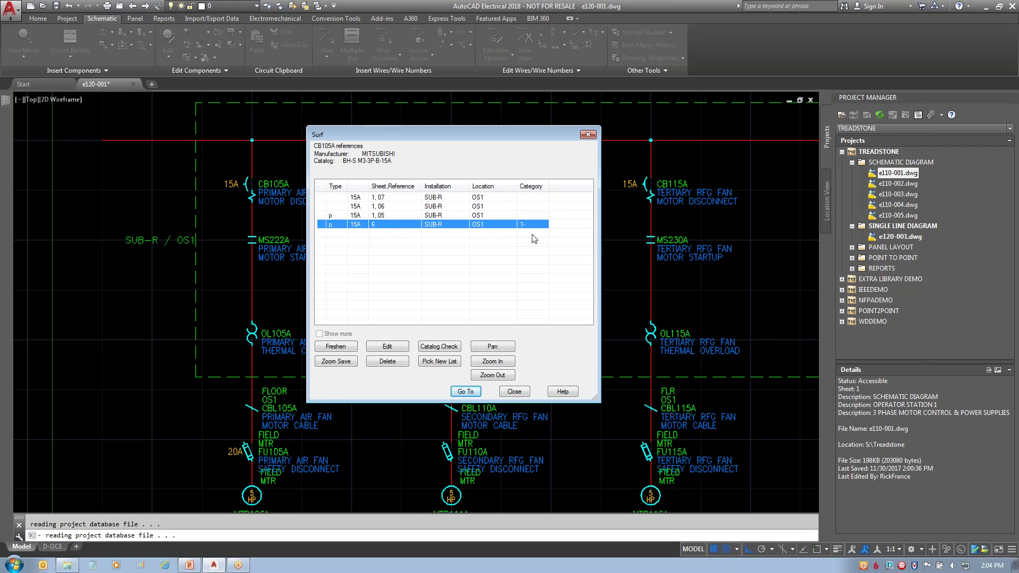
left_click(386, 199)
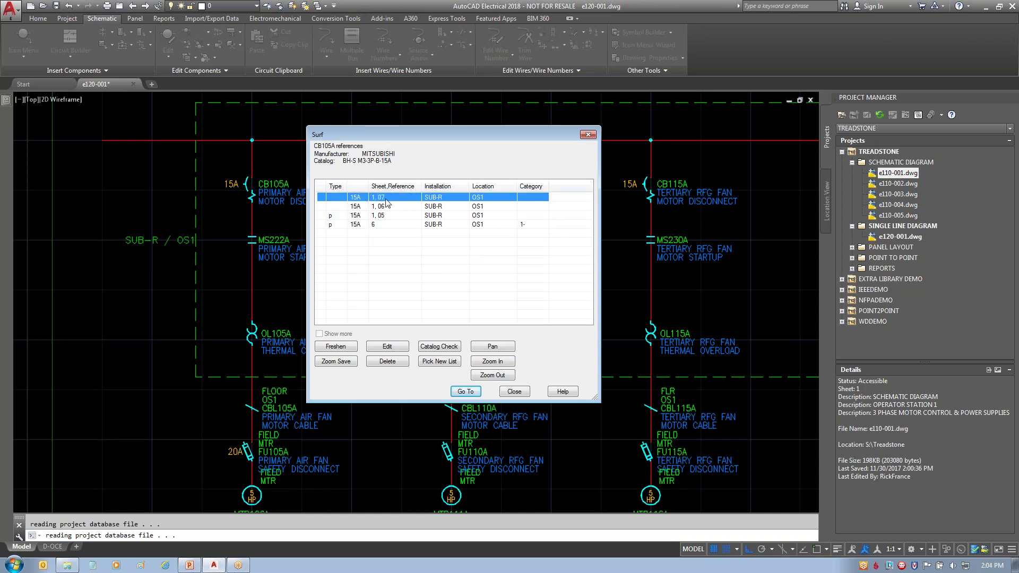
- Surf to CB105A's reference 1, 07 in schematic e110-001.dwg, then close the reference list
left_click(466, 392)
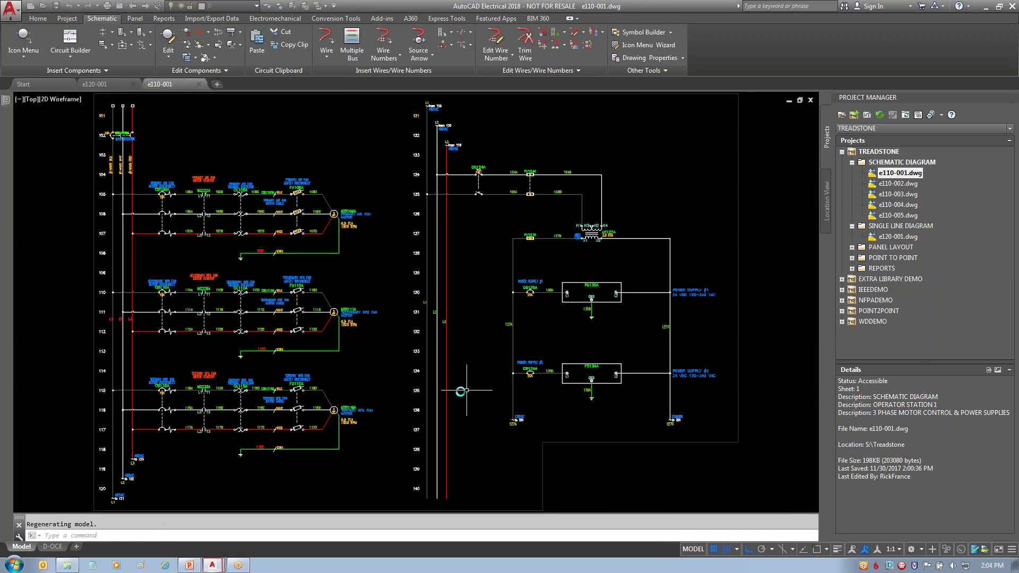
left_click_drag(482, 134, 817, 185)
left_click(514, 222)
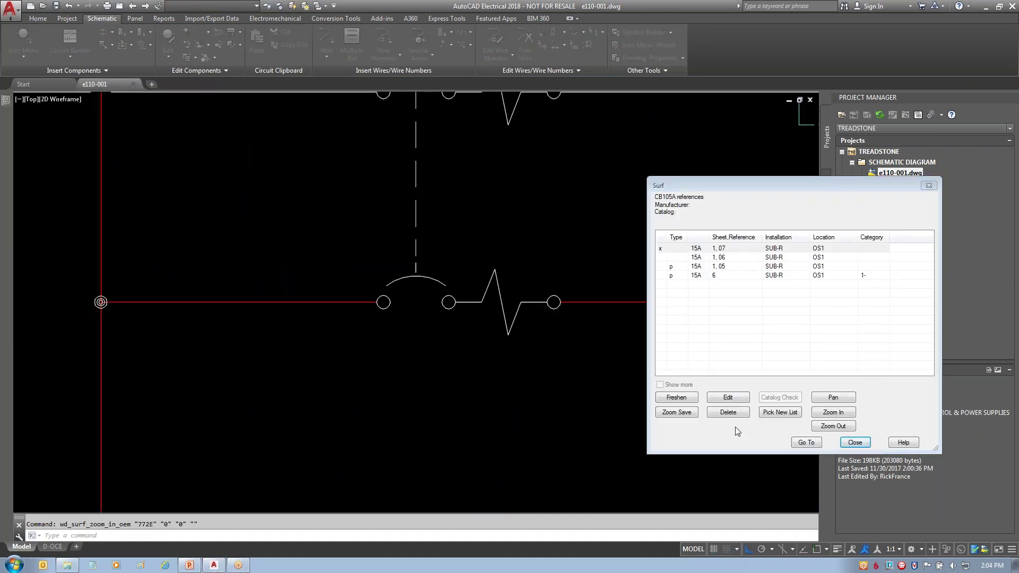
left_click(840, 444)
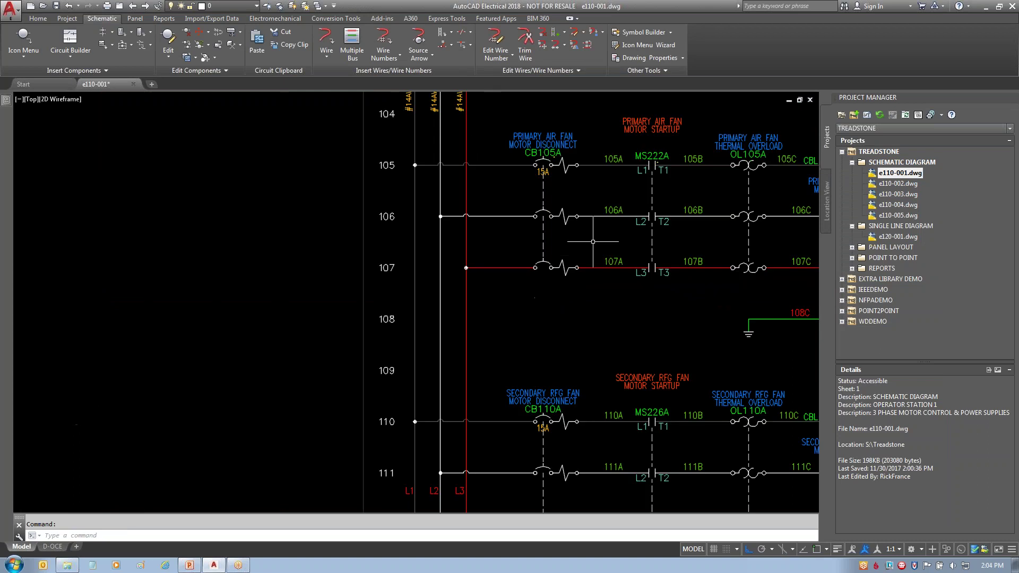
- Surf the references of the primary air fan motor starter contact MS222A on line 105
scroll(357, 334, "up", 4)
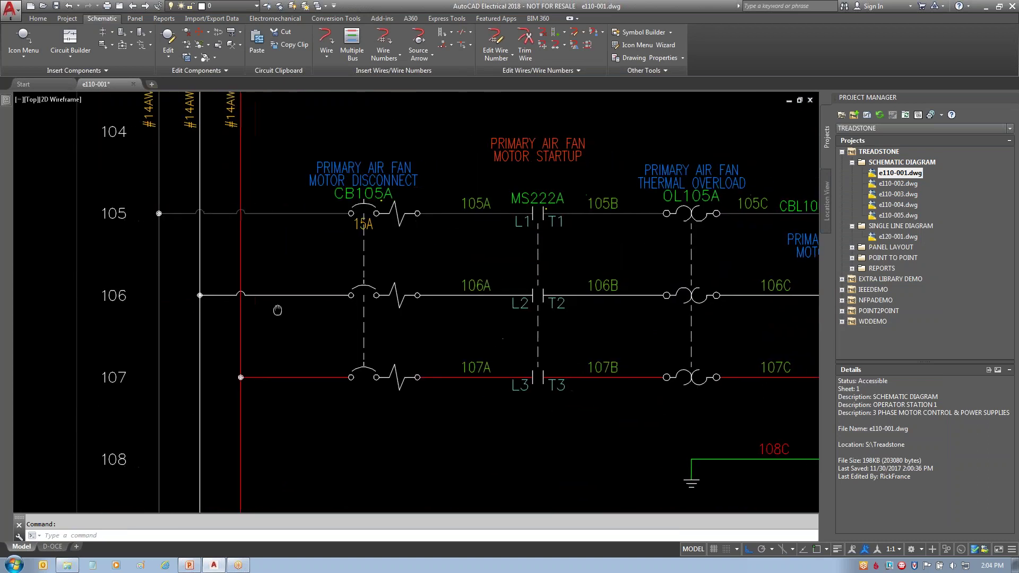
middle_click_drag(496, 292, 423, 290)
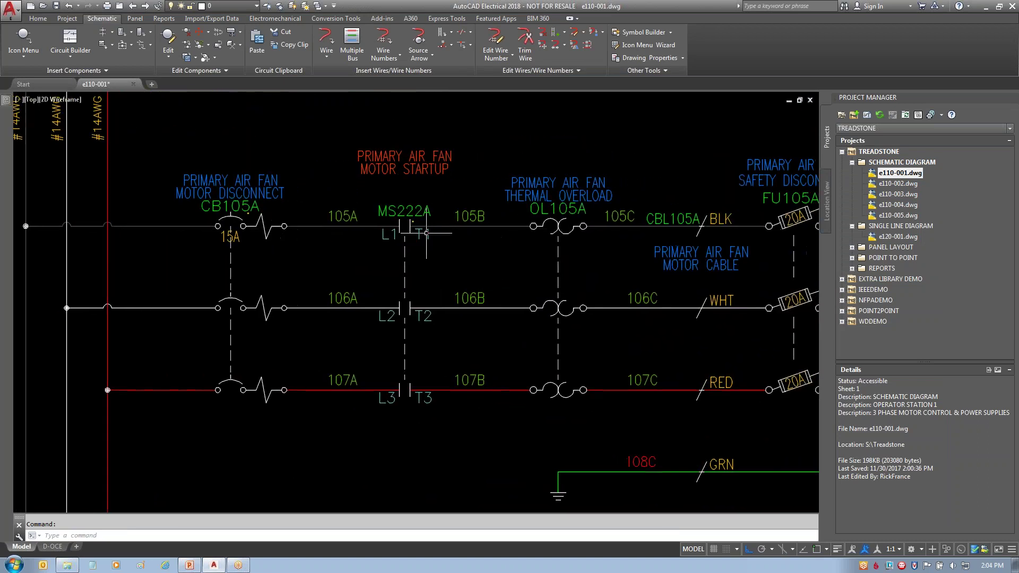
right_click(405, 211)
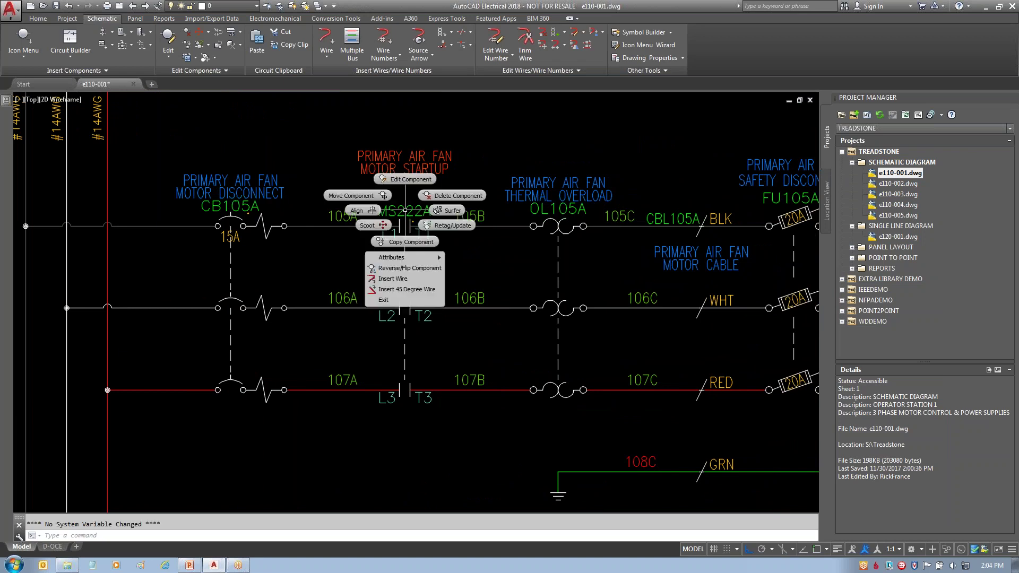
left_click(450, 210)
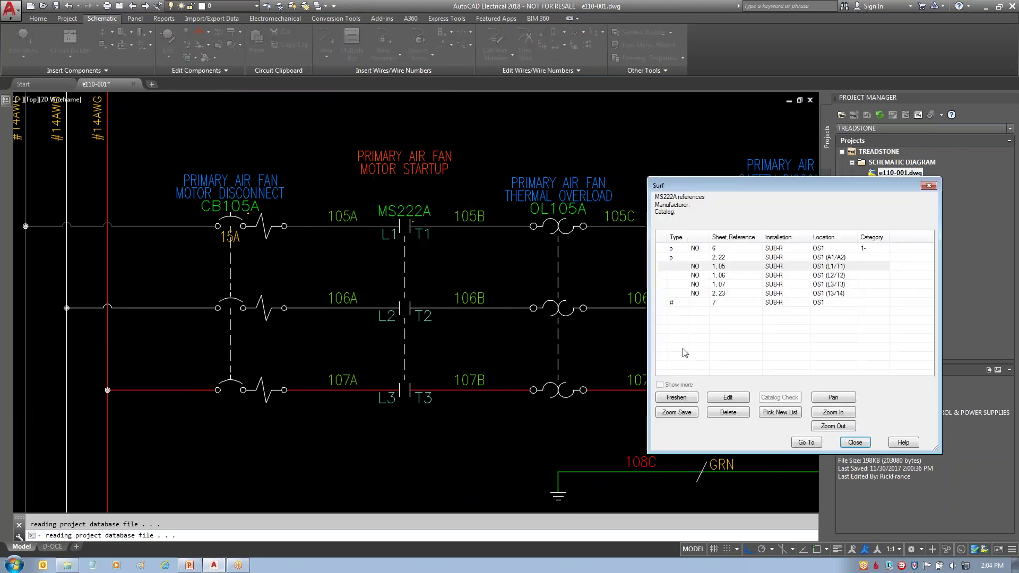
left_click_drag(772, 192, 606, 130)
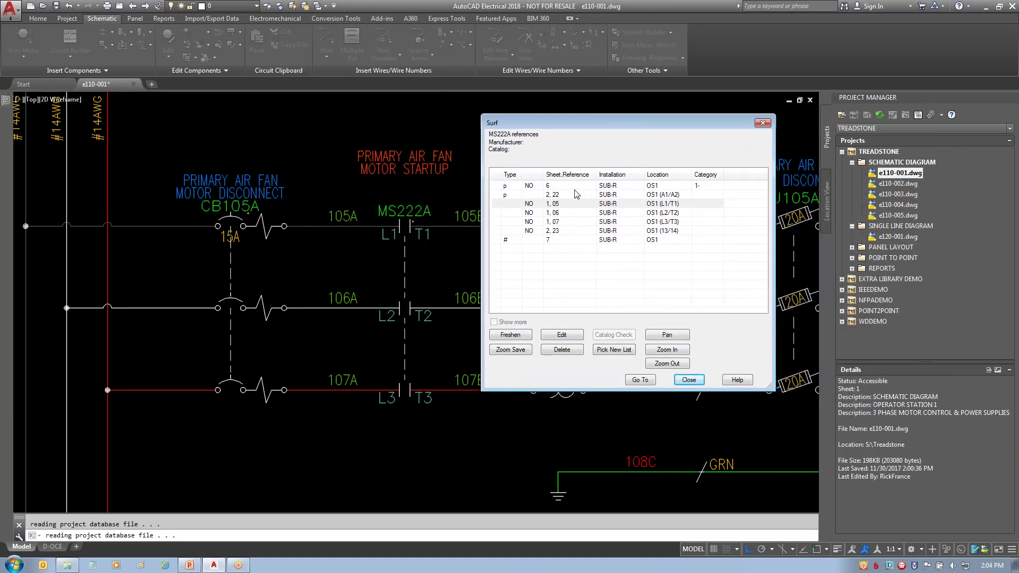
- Review the installation and location codes of MS222A's references on sheets 1, 2, 6 and 7
left_click(554, 205)
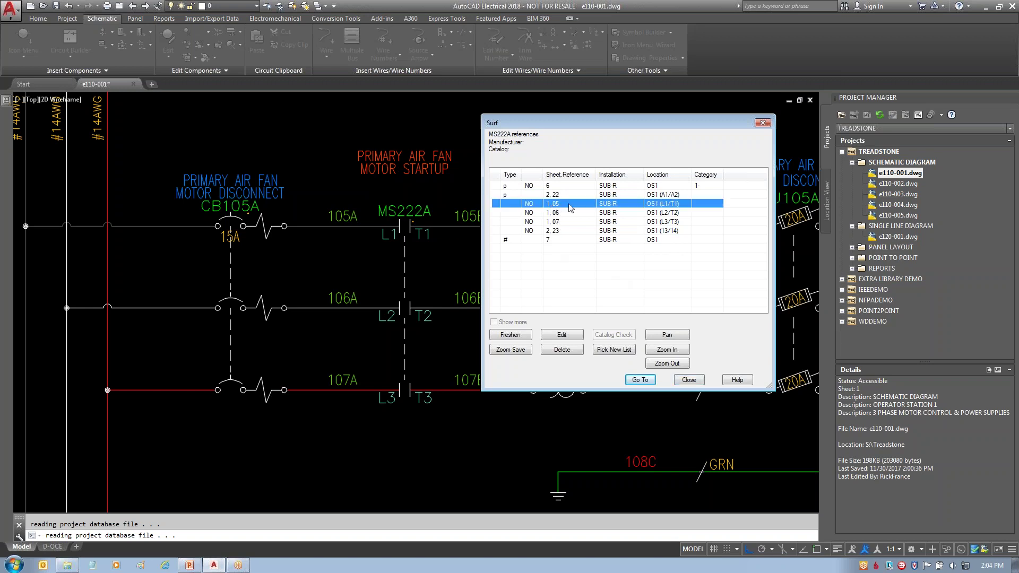
left_click(562, 195)
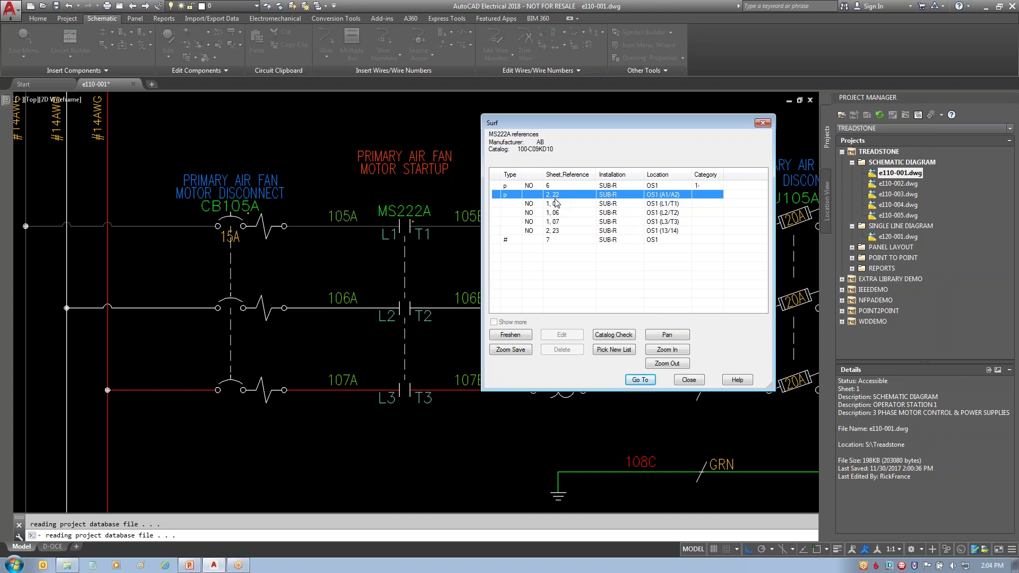
key("Down")
key("Down")
key("Down")
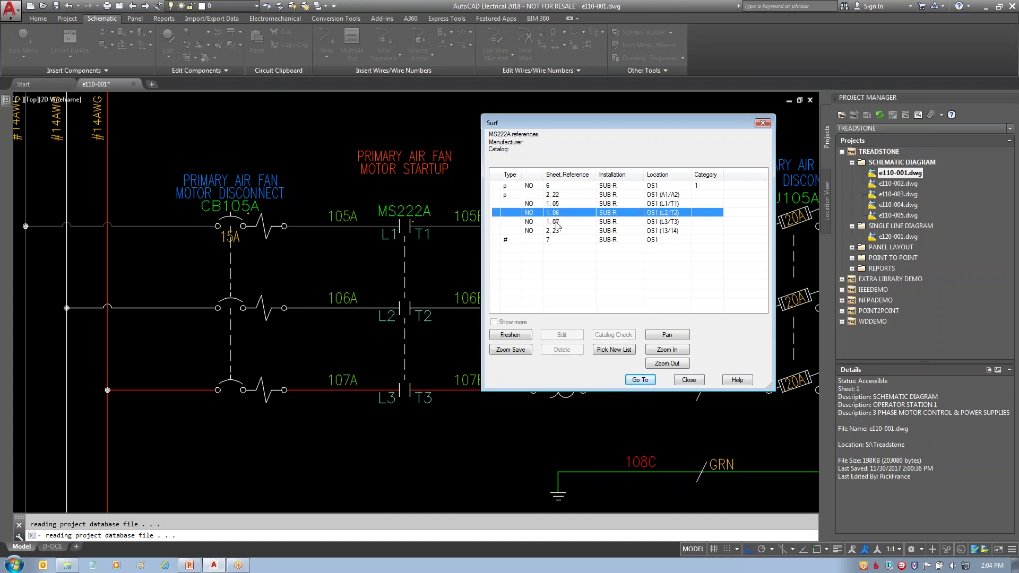
left_click(556, 232)
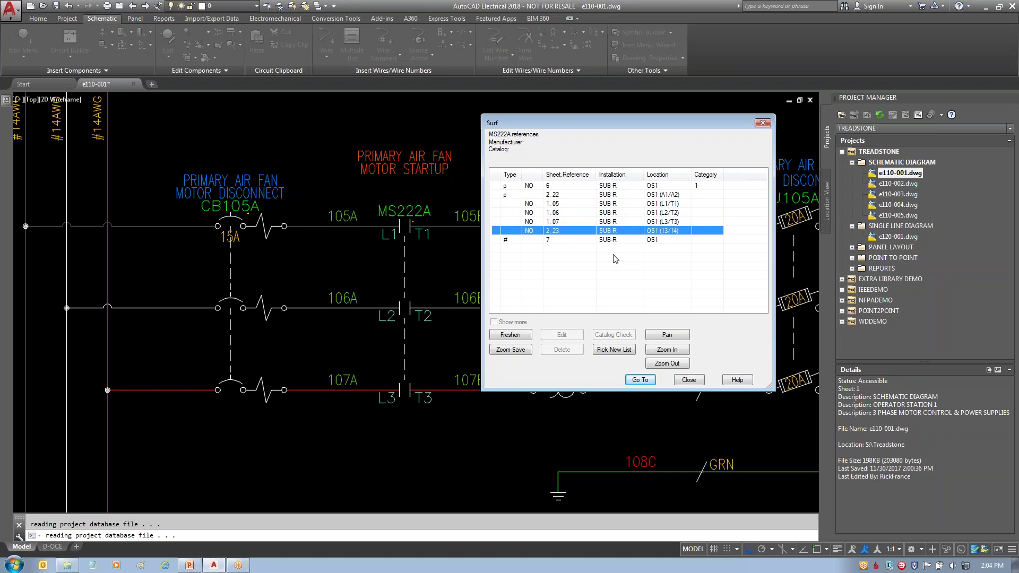
left_click(556, 187)
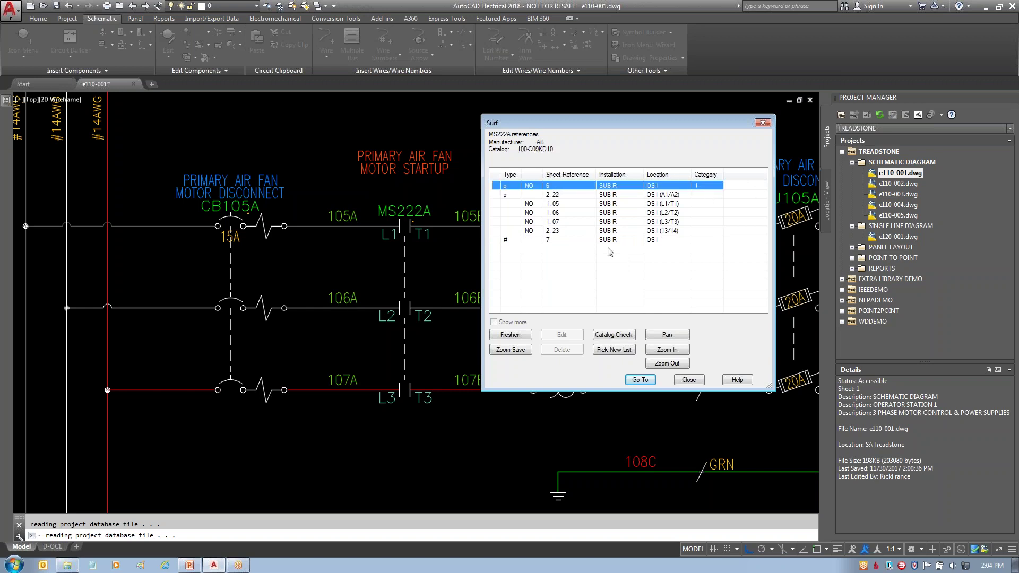
left_click(559, 240)
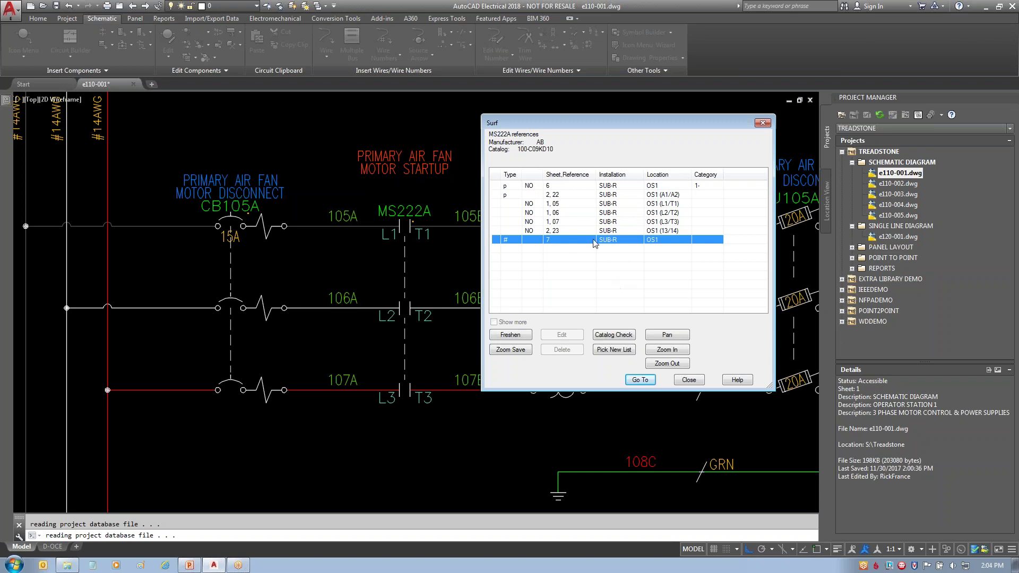
- Surf to MS222A's coil at reference 2, 22 and to its panel footprint on sheet 7
left_click(564, 195)
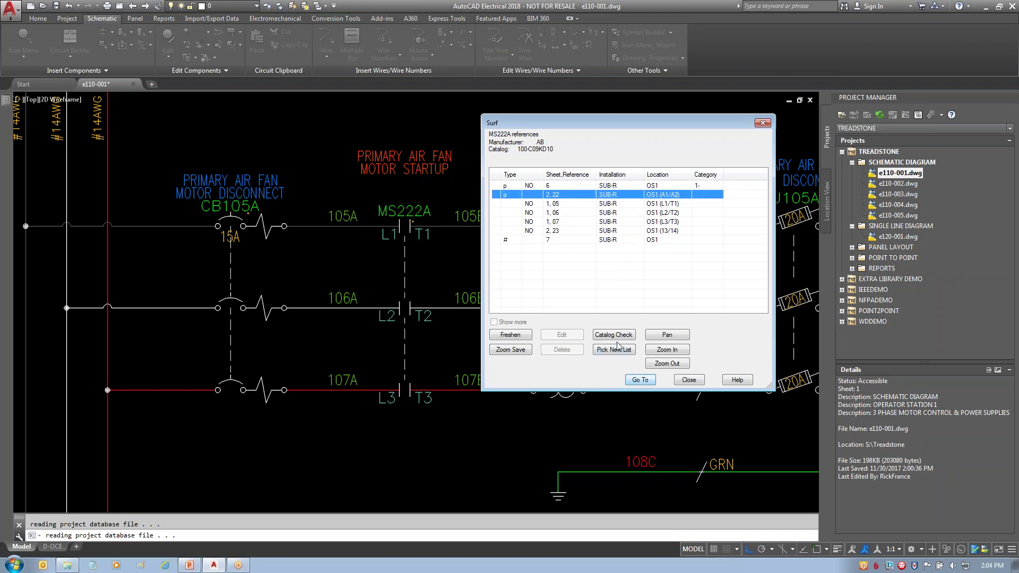
left_click(641, 380)
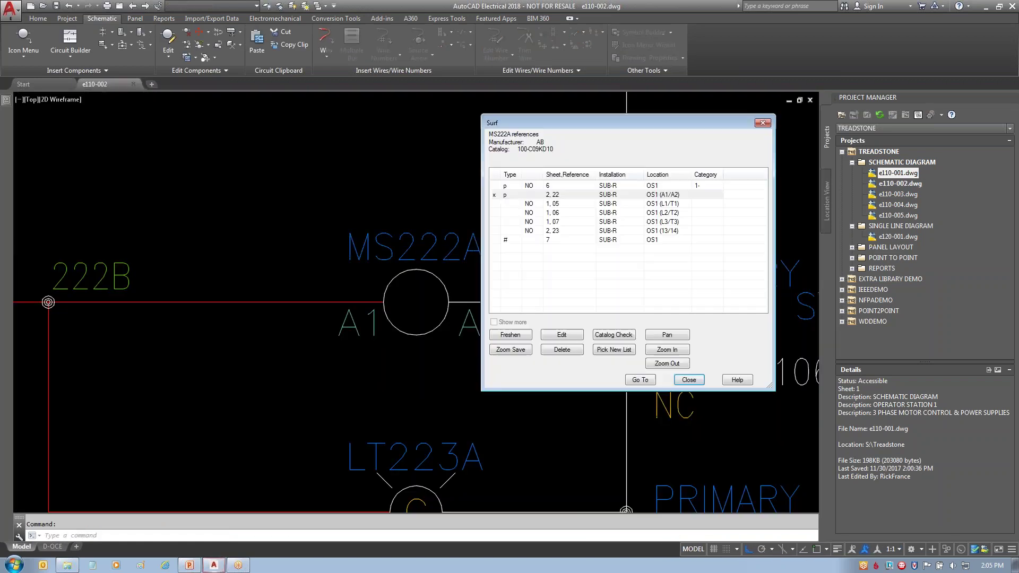
mouse_move(637, 123)
left_mouse_down()
mouse_move(820, 138)
mouse_move(781, 128)
left_mouse_up()
left_click(694, 245)
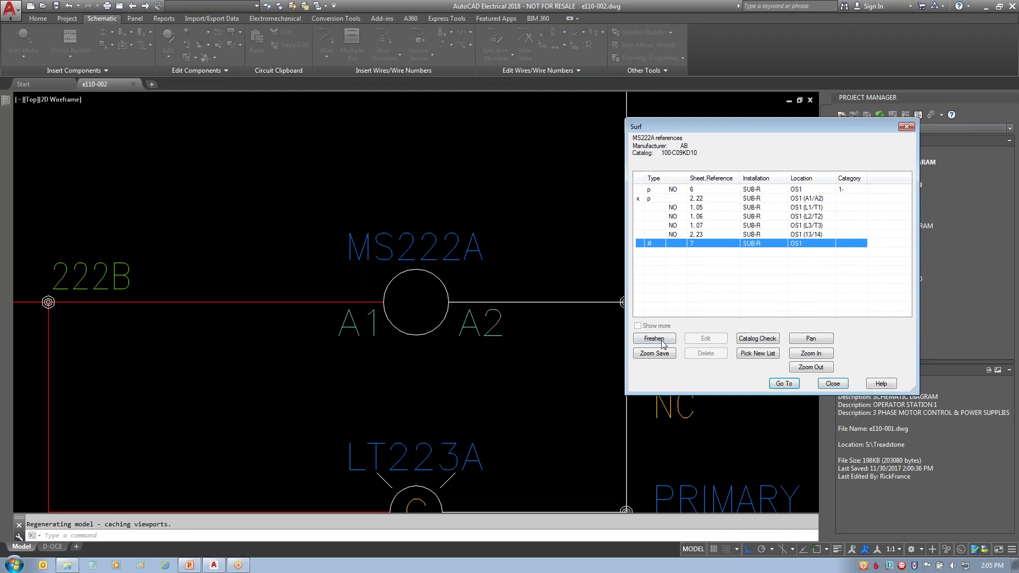
left_click(783, 383)
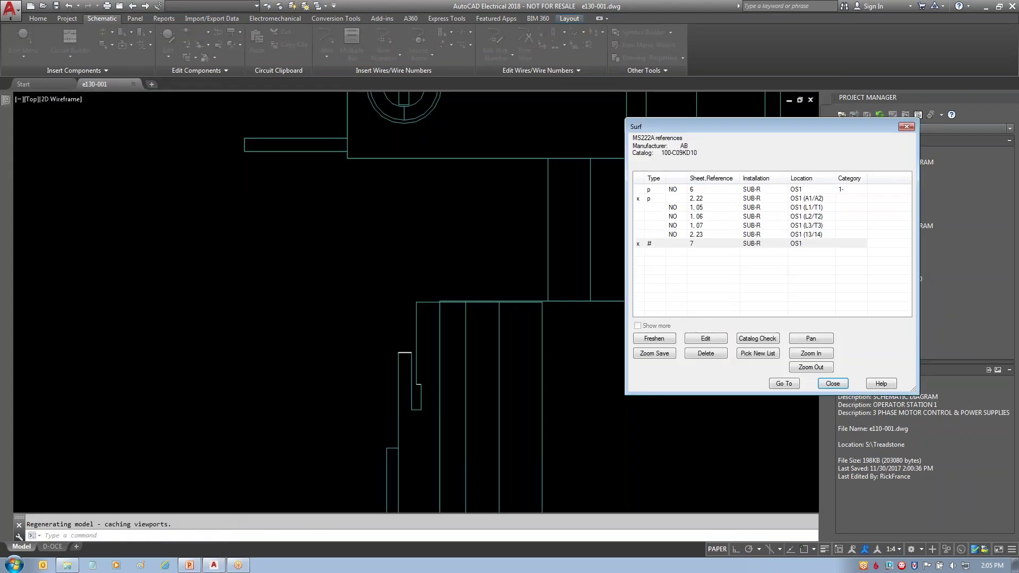
left_click(814, 368)
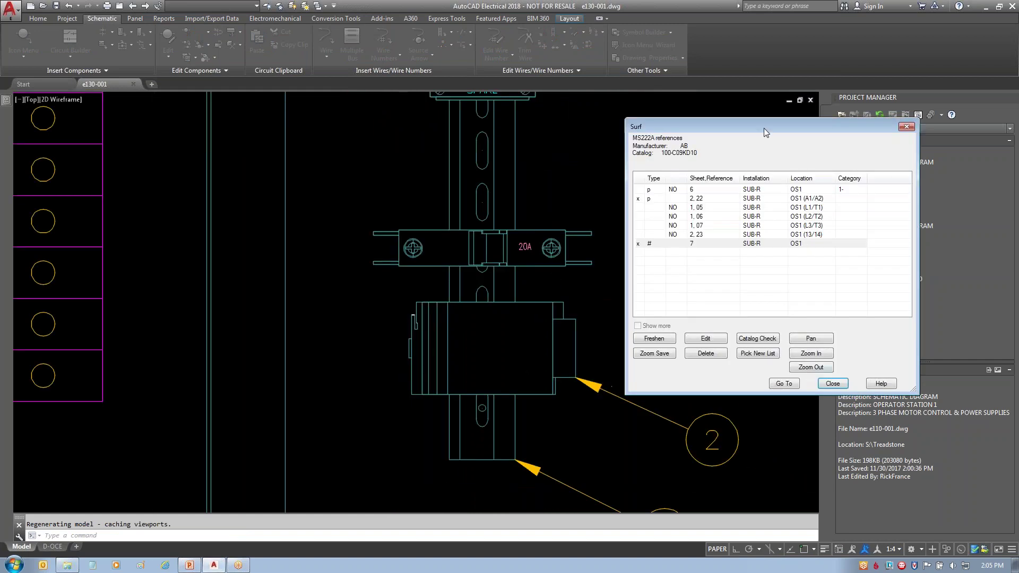
- Surf to MS222A's sheet 6 reference in the one-line diagram, then close the reference list
left_click(699, 190)
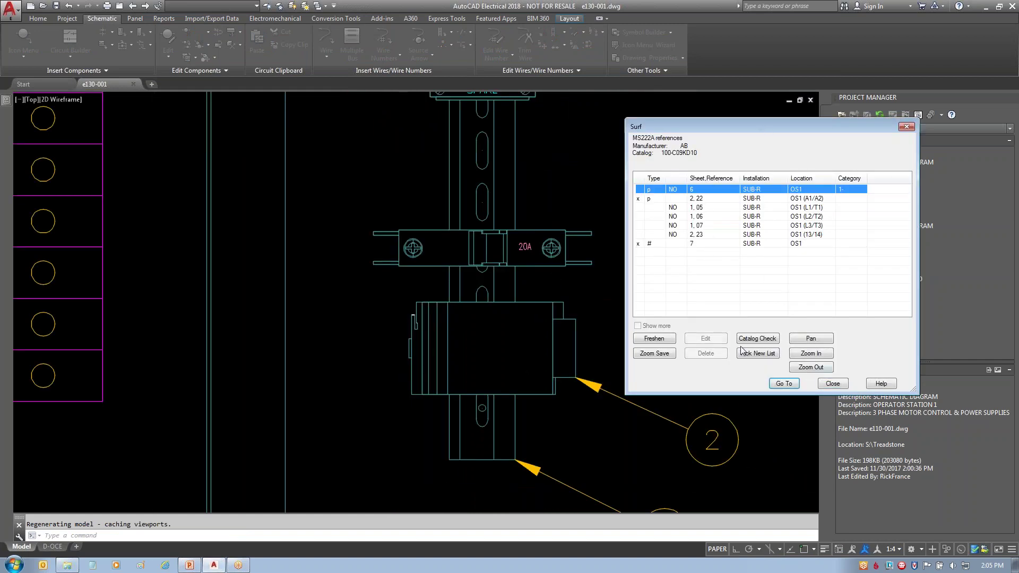
left_click(784, 384)
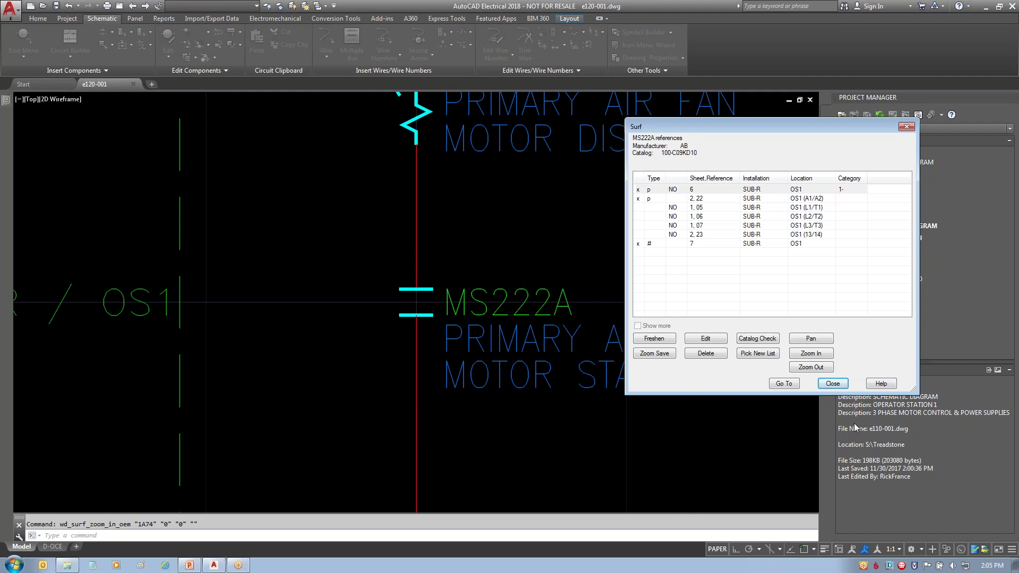
left_click(833, 383)
- Set description line 1 of disconnect CB105A in the one-line diagram to PRIMARY AIR FAN #1 and batch-update the related drawings
scroll(649, 210, "down", 2)
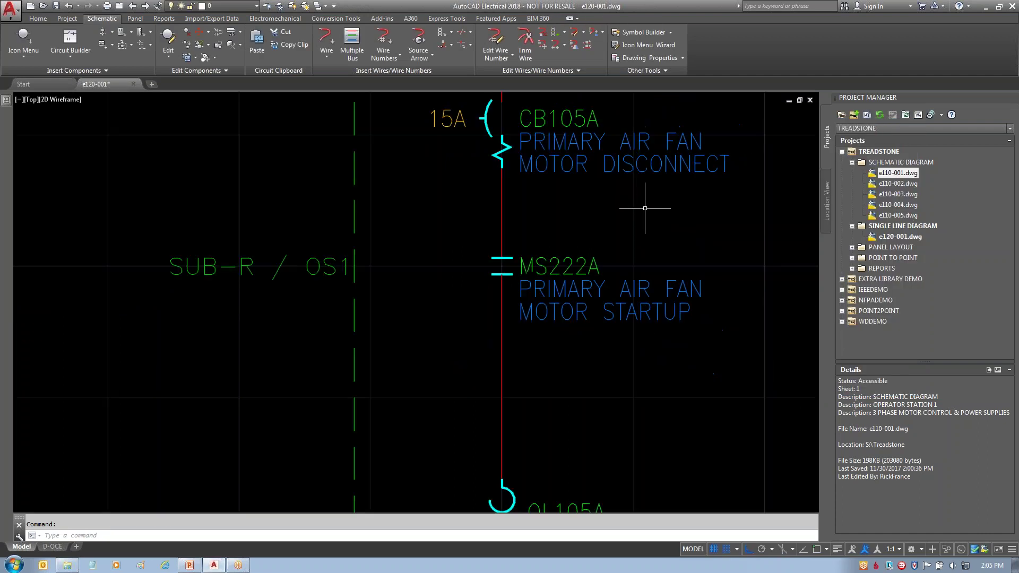
middle_click_drag(588, 276, 445, 384)
mouse_move(343, 328)
middle_mouse_down()
mouse_move(601, 320)
mouse_move(311, 307)
middle_mouse_up()
left_click(412, 226)
right_click(412, 225)
left_click(410, 181)
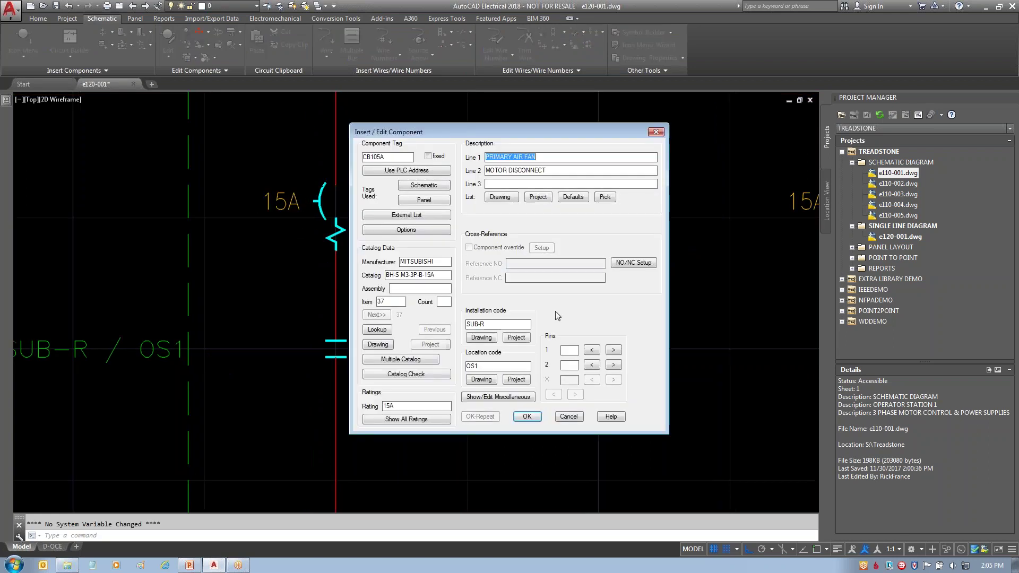
left_click(567, 160)
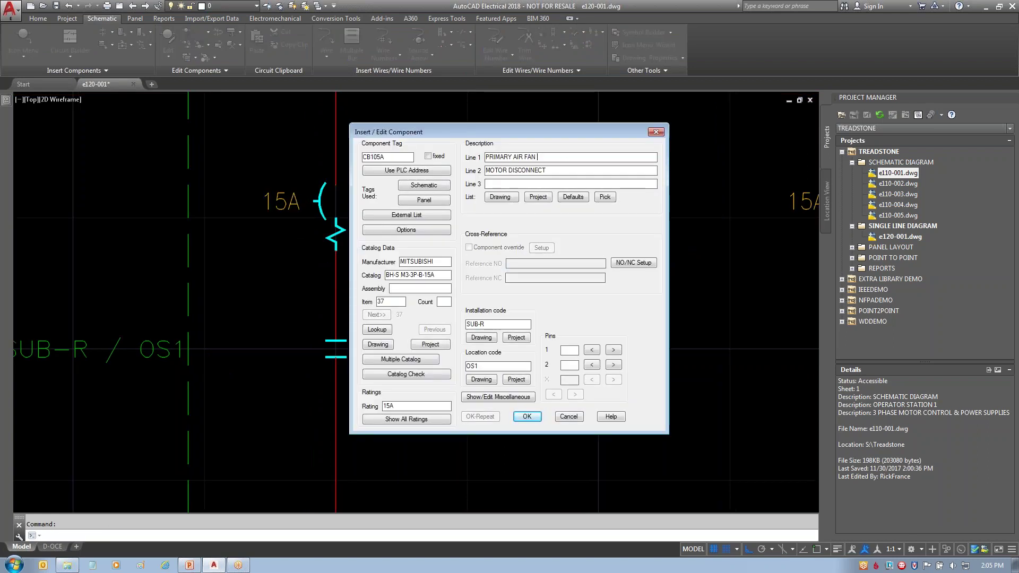
type("#1")
left_click_drag(546, 129, 829, 149)
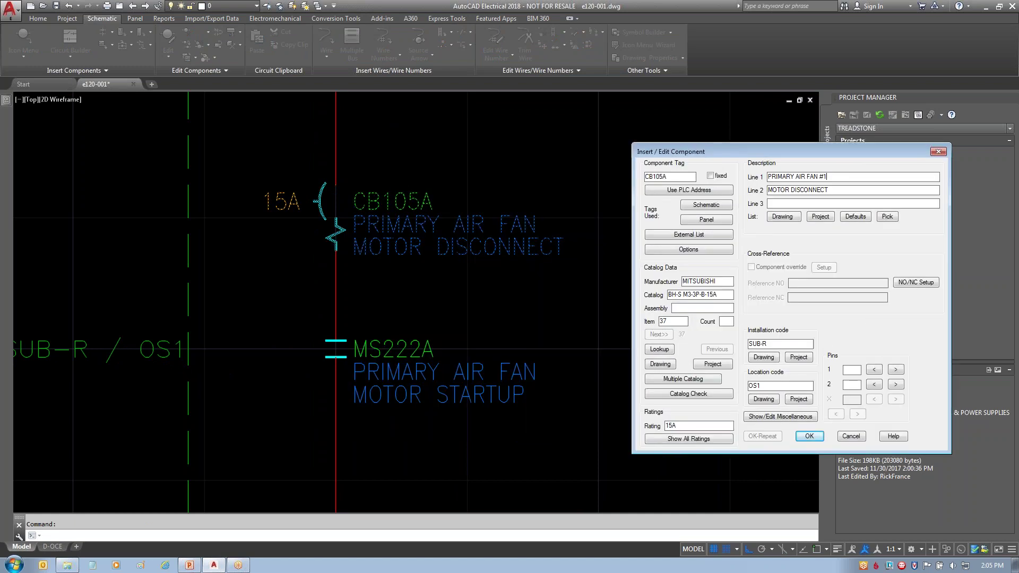
left_click(810, 437)
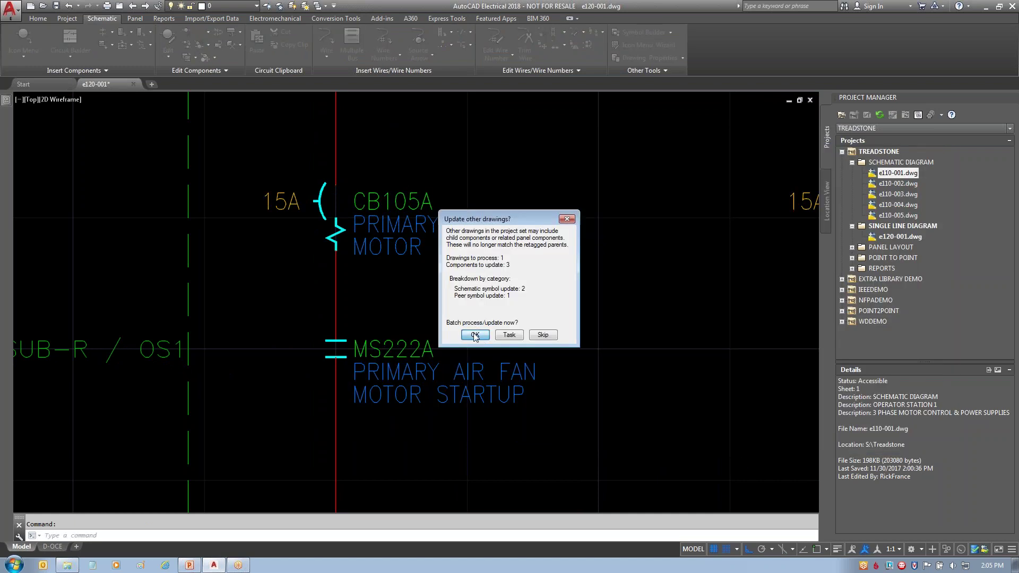
left_click(475, 335)
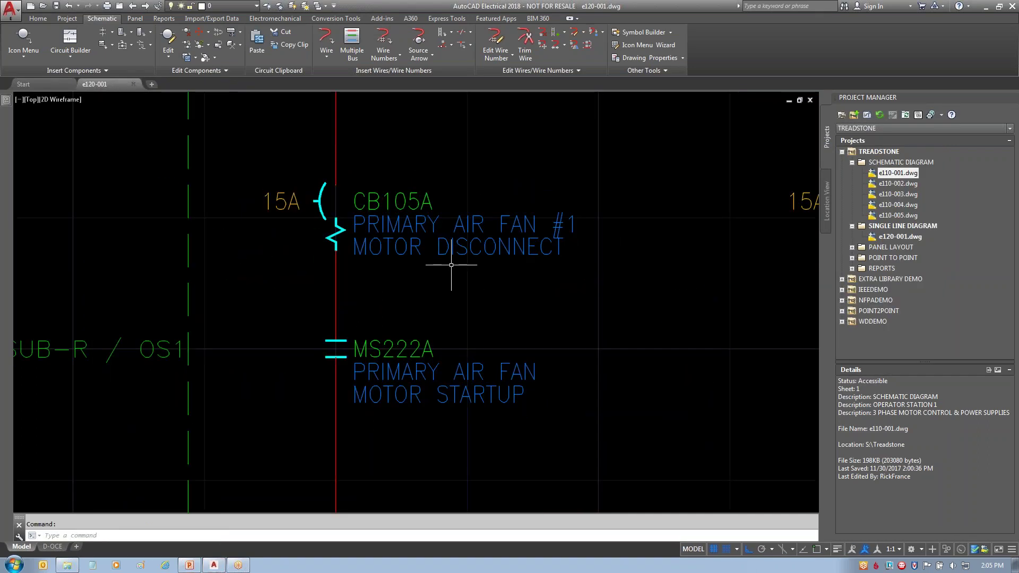
- Open e110-001.dwg and check CB105A's description on line 105
double_click(892, 173)
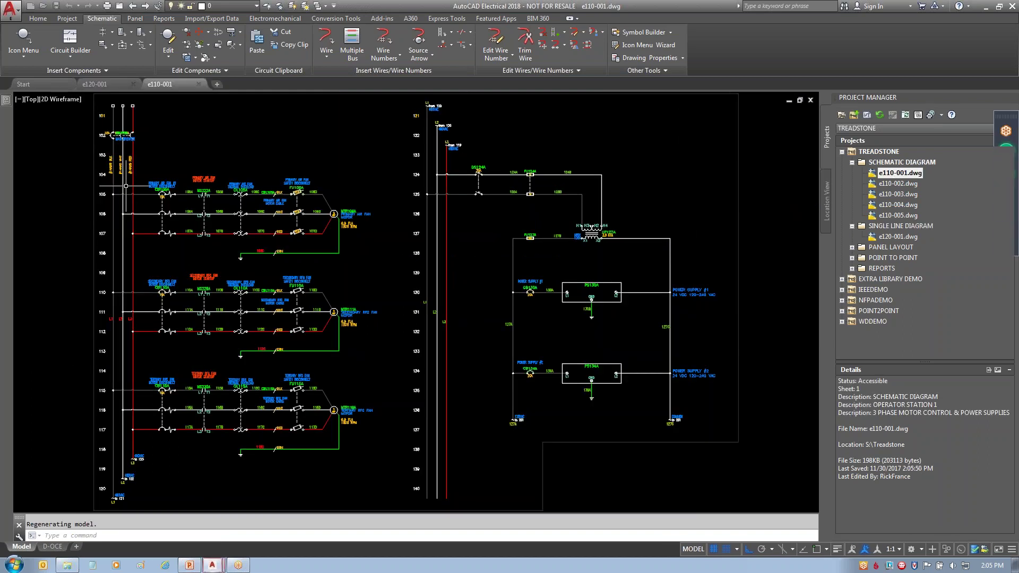
scroll(126, 186, "up", 5)
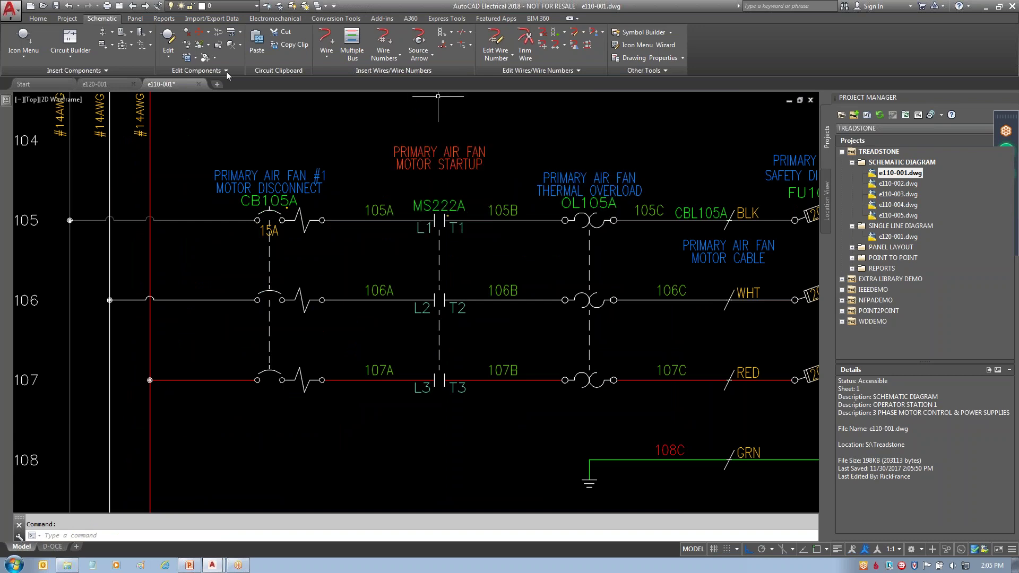
- Set description line 1 of coil MS222A in e110-002.dwg to PRIMARY AIR FAN #1, updating its related components in this and other drawings
double_click(900, 184)
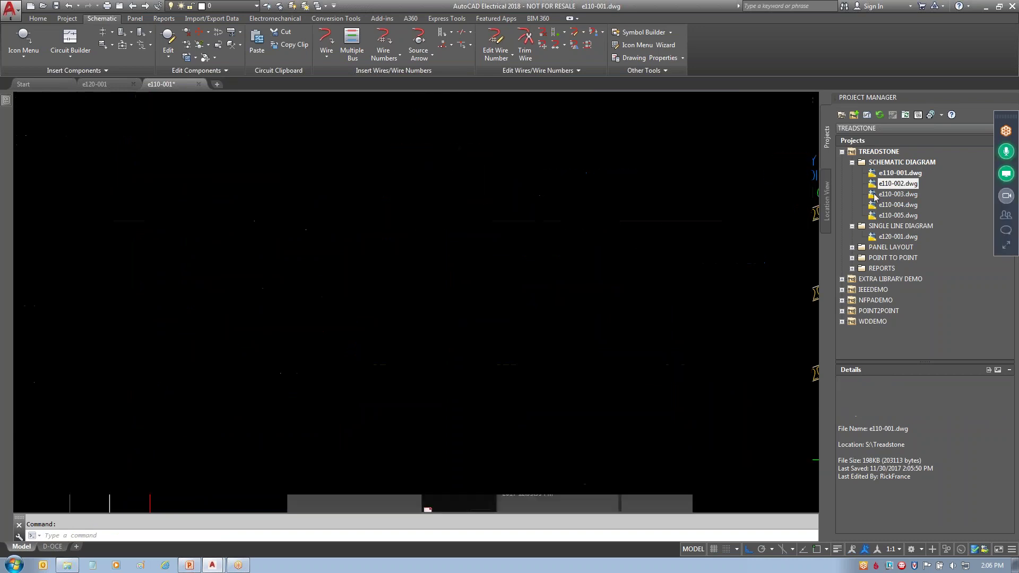
left_click(21, 546)
scroll(557, 341, "down", 3)
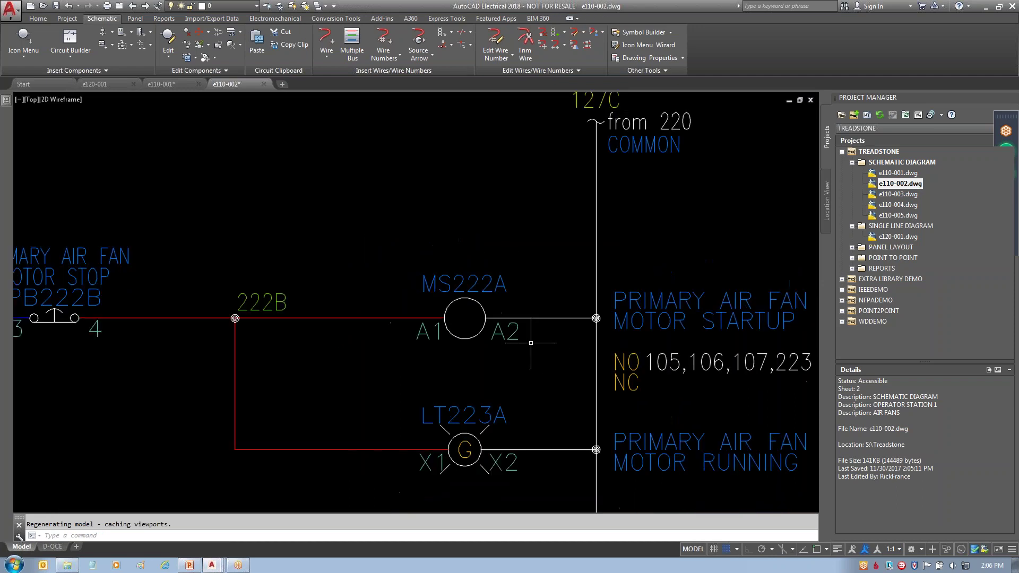
scroll(358, 223, "up", 1)
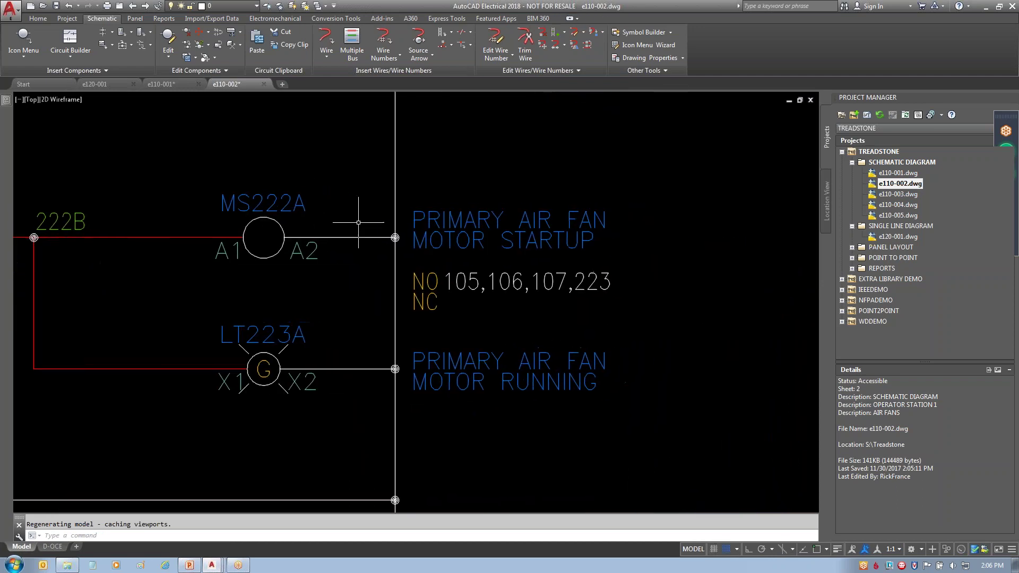
right_click(279, 221)
left_click(273, 181)
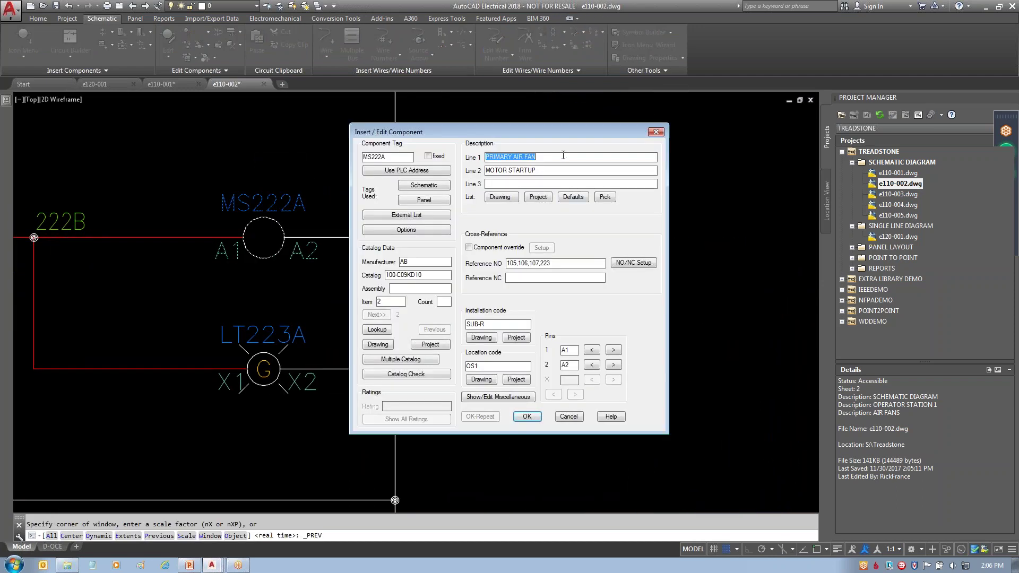
left_click(538, 157)
type("#1")
left_click(527, 417)
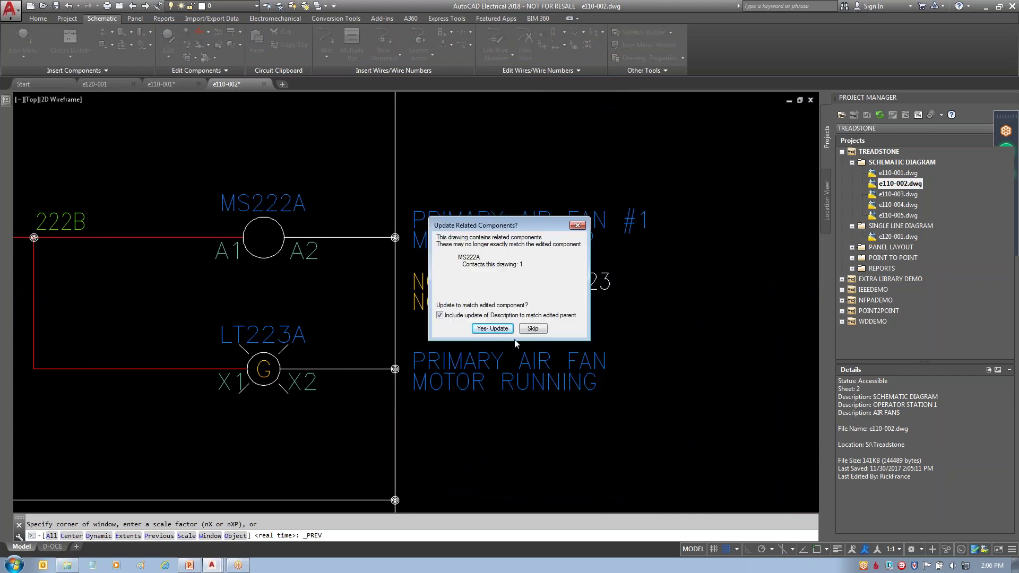
left_click(493, 328)
left_click(475, 333)
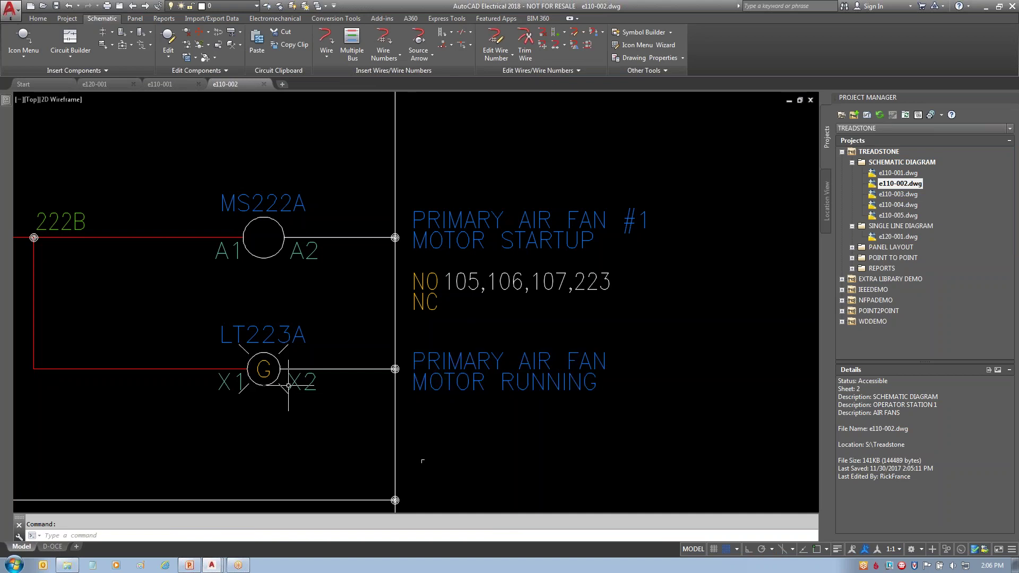
- Check MS222A's description in e110-001.dwg, then return to the one-line diagram e120-001.dwg
left_click(161, 84)
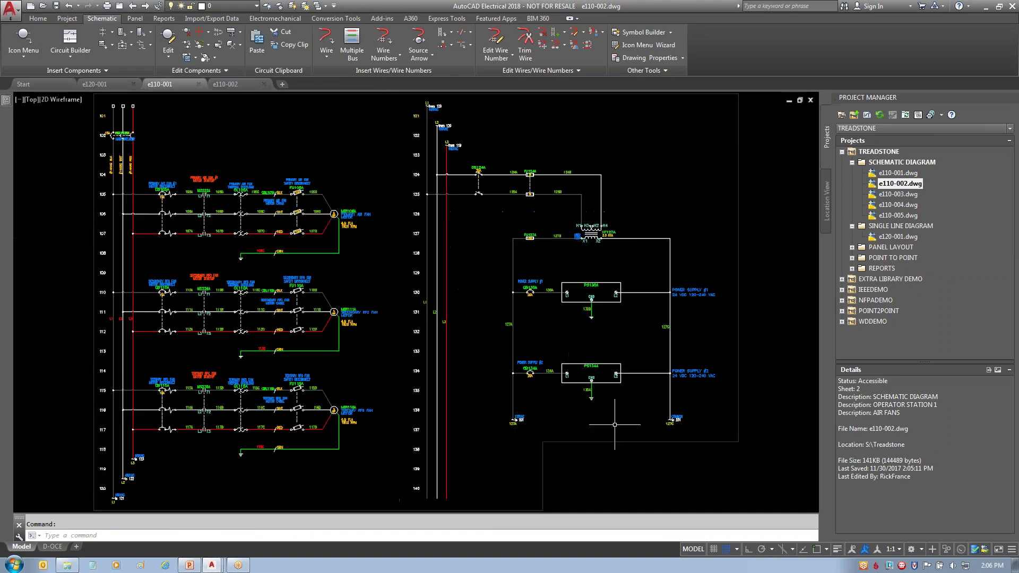
scroll(195, 178, "up", 6)
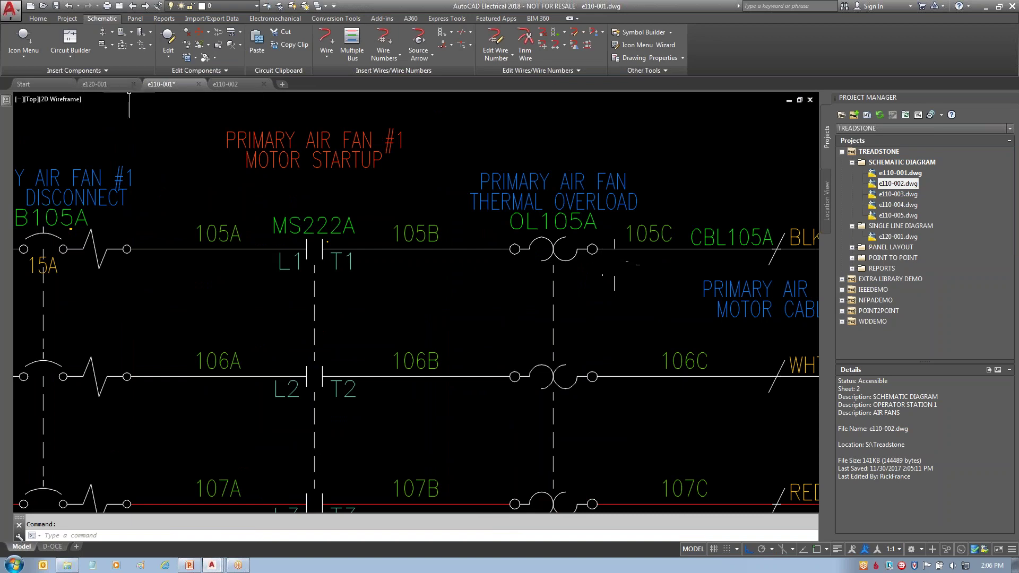
left_click(94, 84)
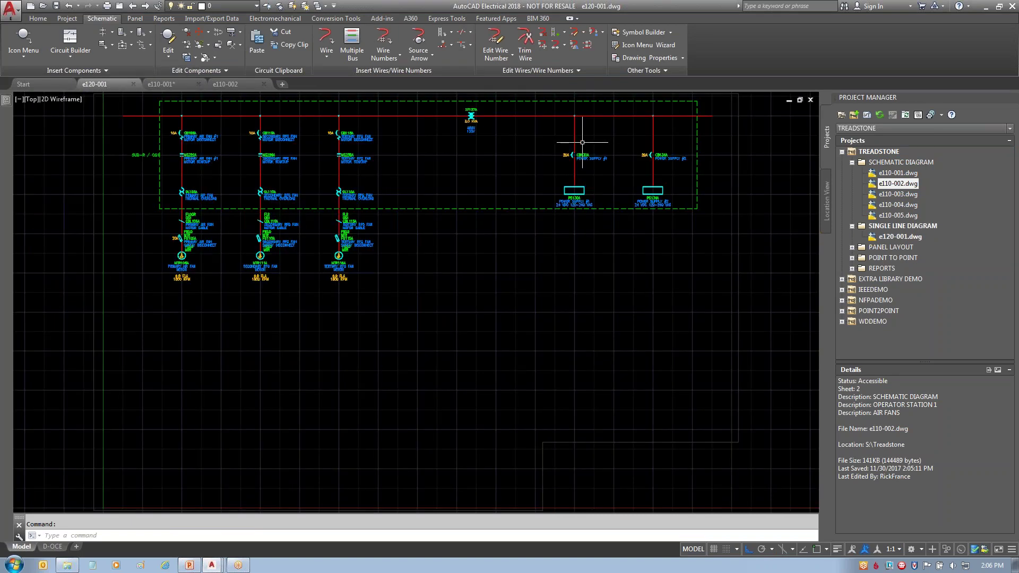
- Check the descriptions of CB105A and MS222A in the one-line diagram and review the overall bus layout
scroll(180, 159, "up", 6)
scroll(376, 152, "up", 2)
middle_click_drag(497, 249, 589, 339)
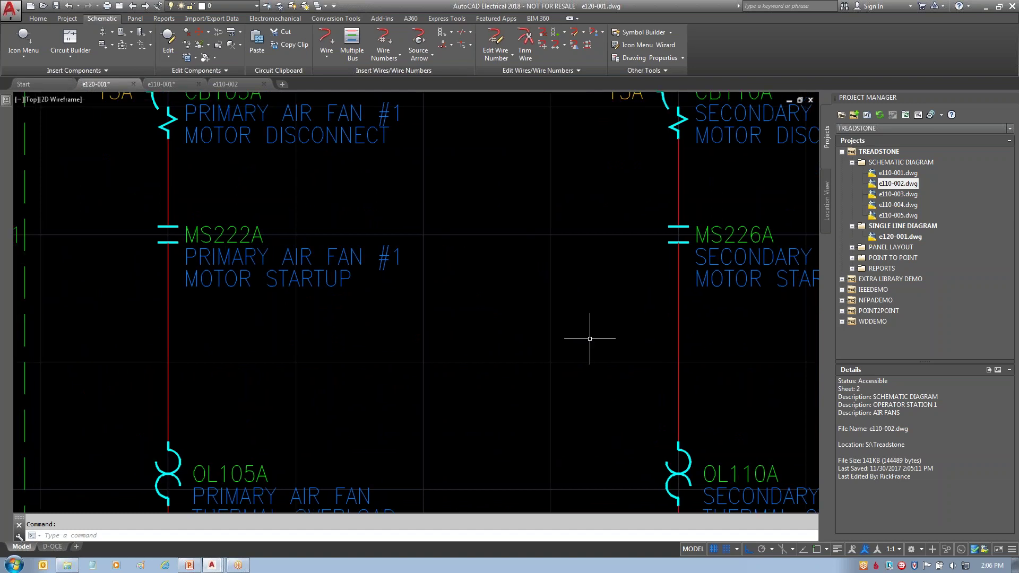
scroll(589, 339, "down", 4)
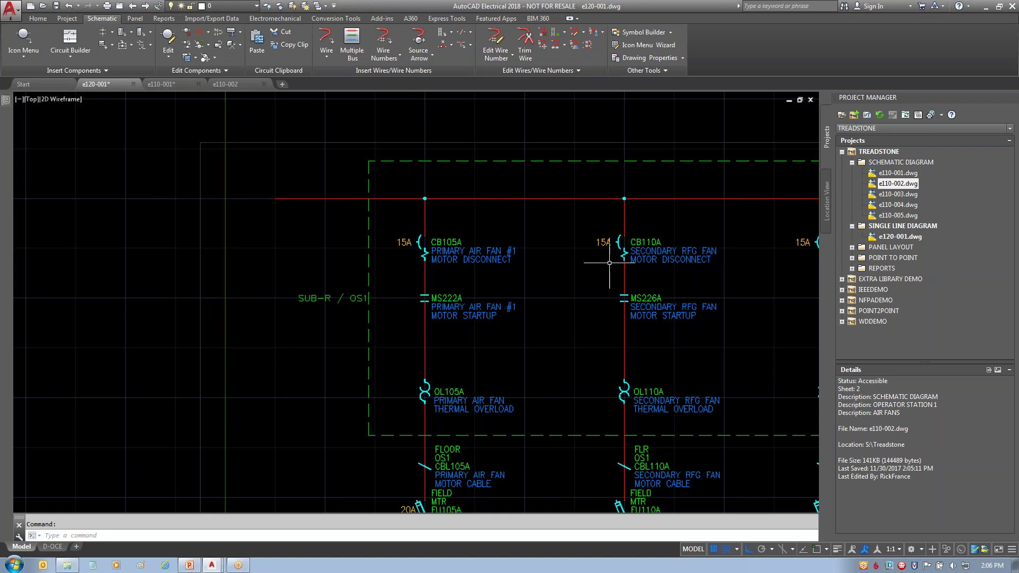
scroll(587, 319, "down", 1)
middle_click(587, 319)
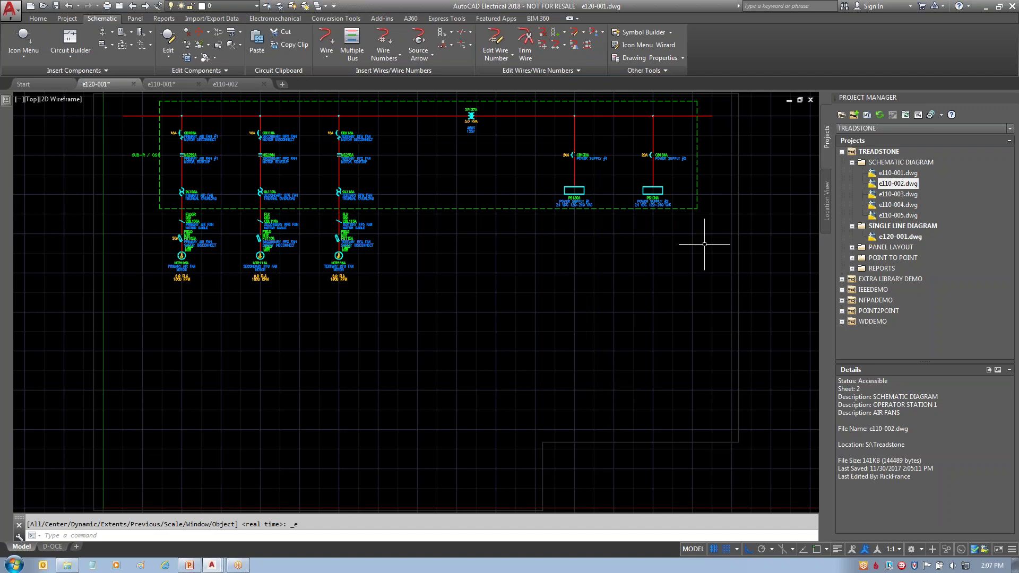
mouse_move(723, 154)
left_mouse_down()
mouse_move(706, 114)
mouse_move(726, 178)
mouse_move(355, 365)
left_mouse_up()
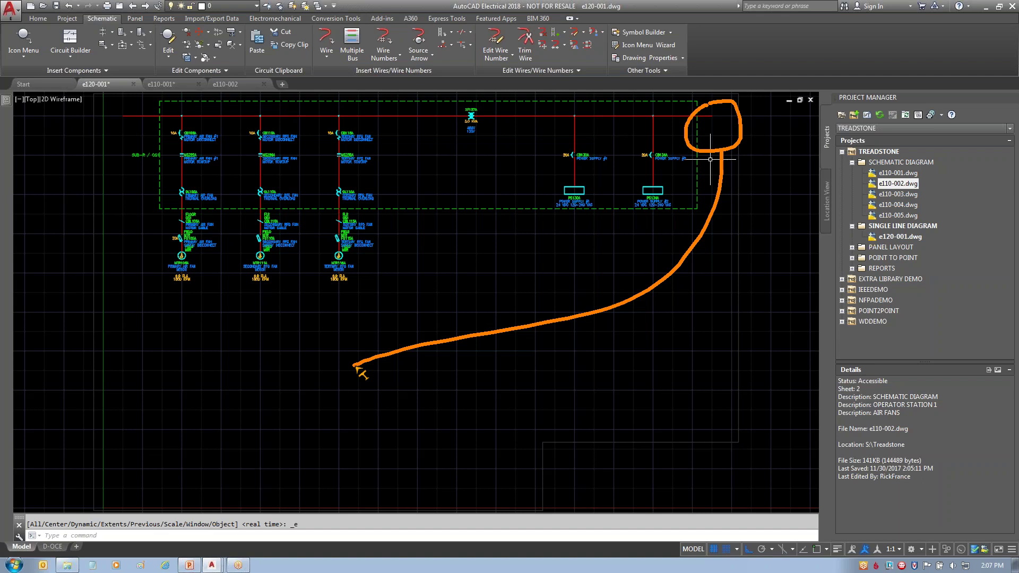
key("Escape")
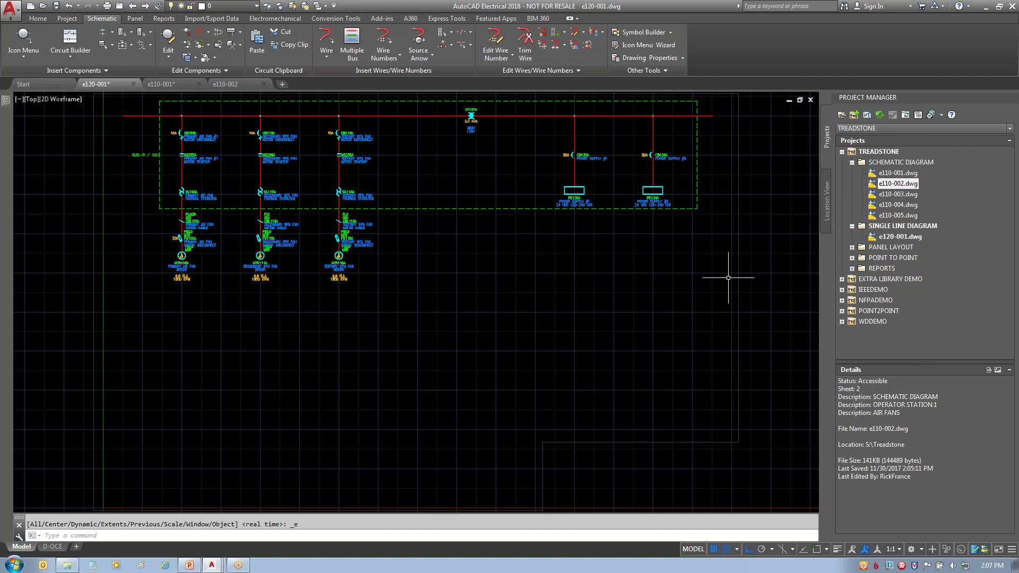
- Copy the complete tertiary RFG fan circuit onto the bus just before transformer XF127A, choosing Retag all for the component tags
scroll(216, 191, "up", 5)
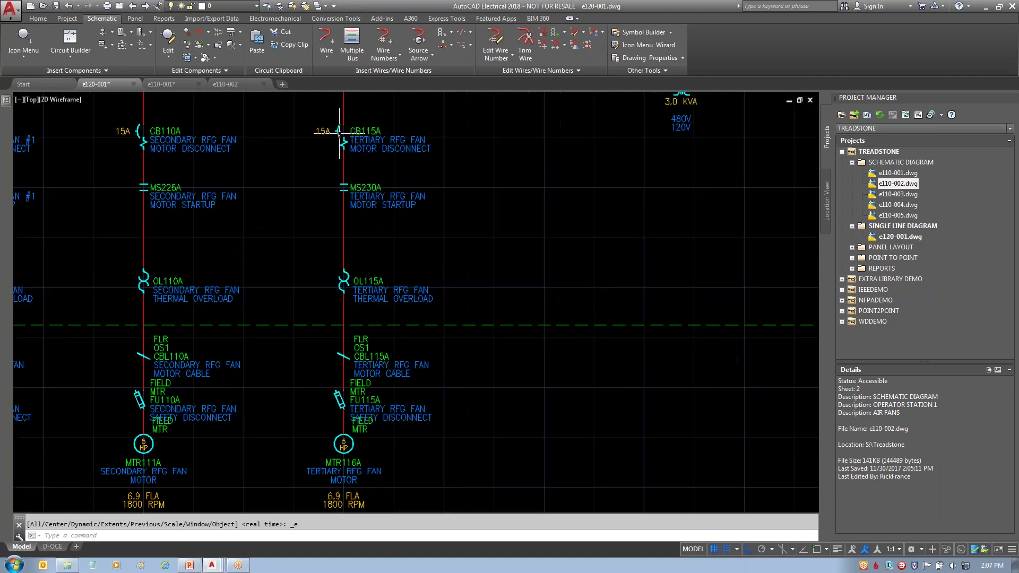
scroll(432, 164, "down", 3)
middle_click_drag(471, 176, 422, 181)
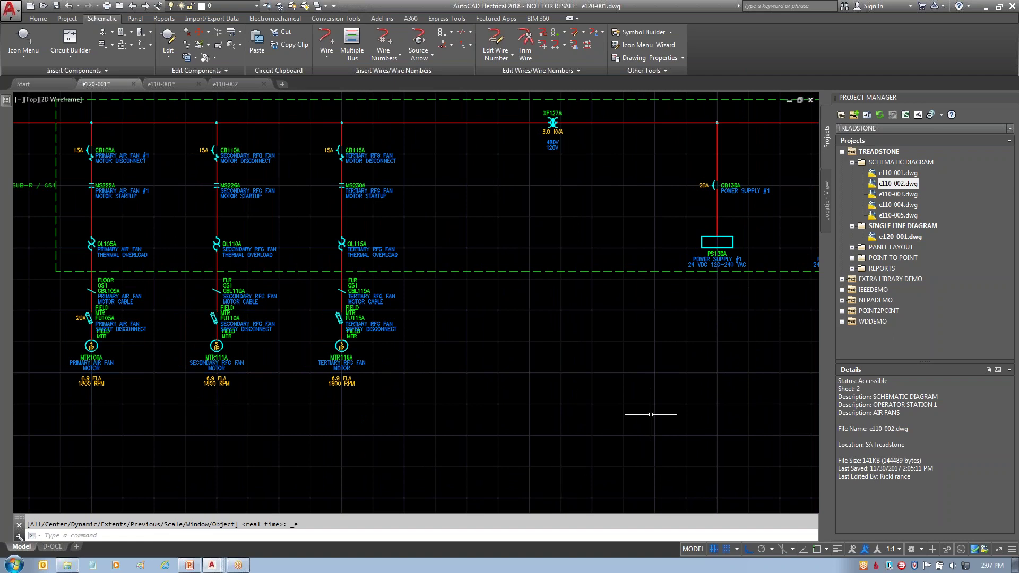
left_click(196, 57)
left_click(211, 77)
left_click(299, 417)
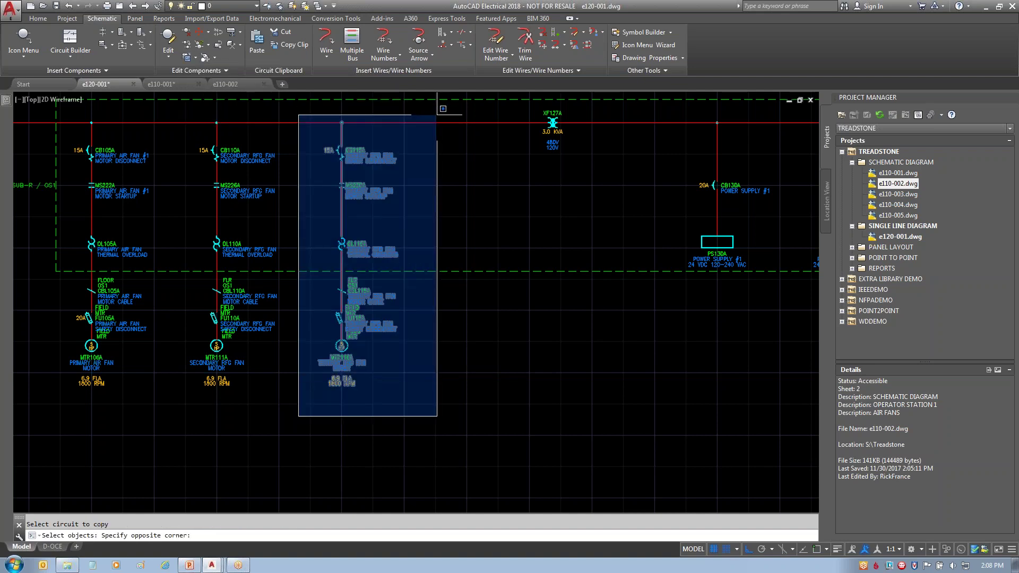
left_click(437, 112)
key("Return")
left_click(341, 123)
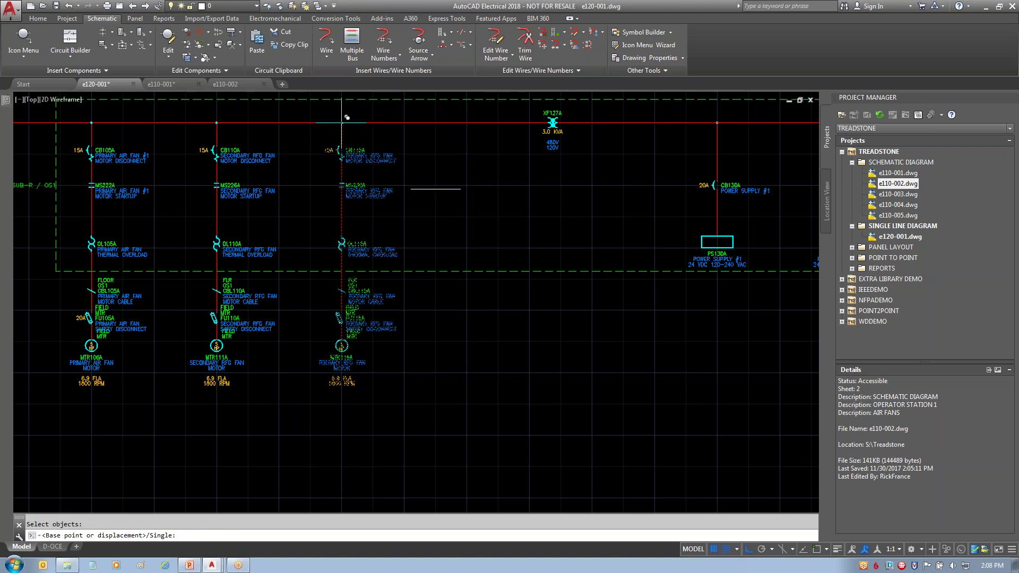
left_click(467, 121)
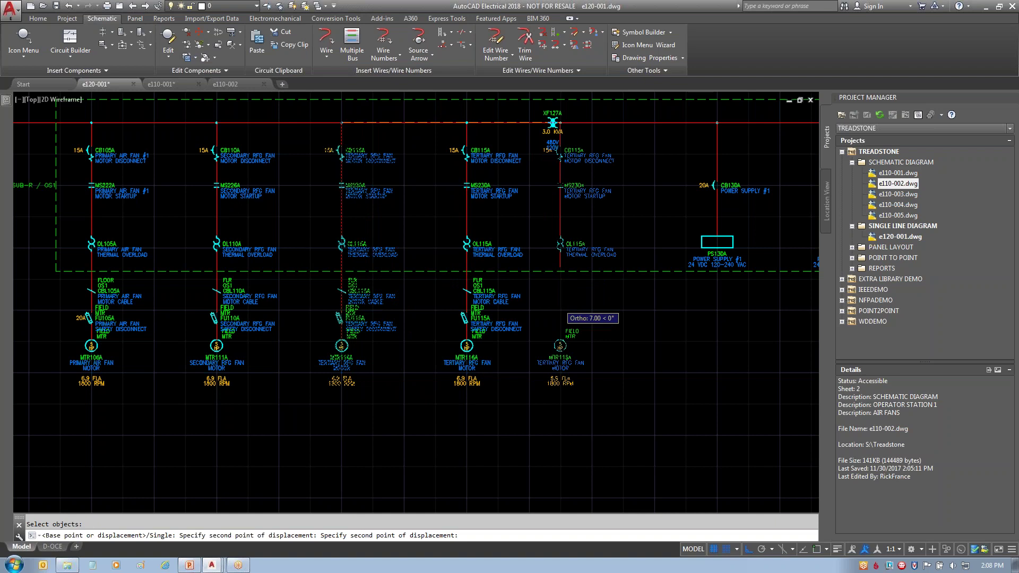
key("Return")
left_click_drag(501, 174, 661, 124)
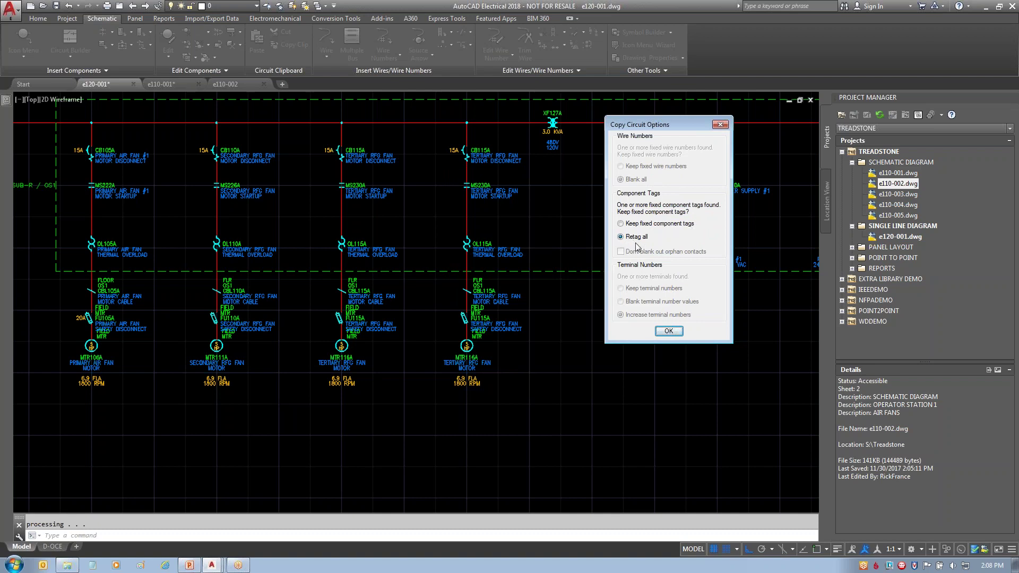
left_click(669, 331)
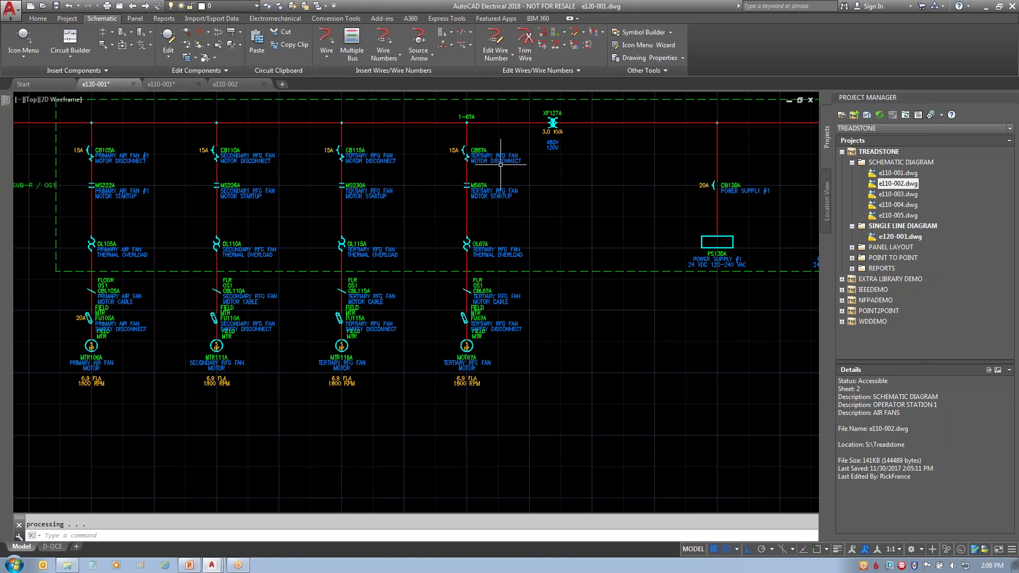
- Hide the 1-6?A tag attribute at the copied circuit's bus connection
scroll(501, 165, "up", 4)
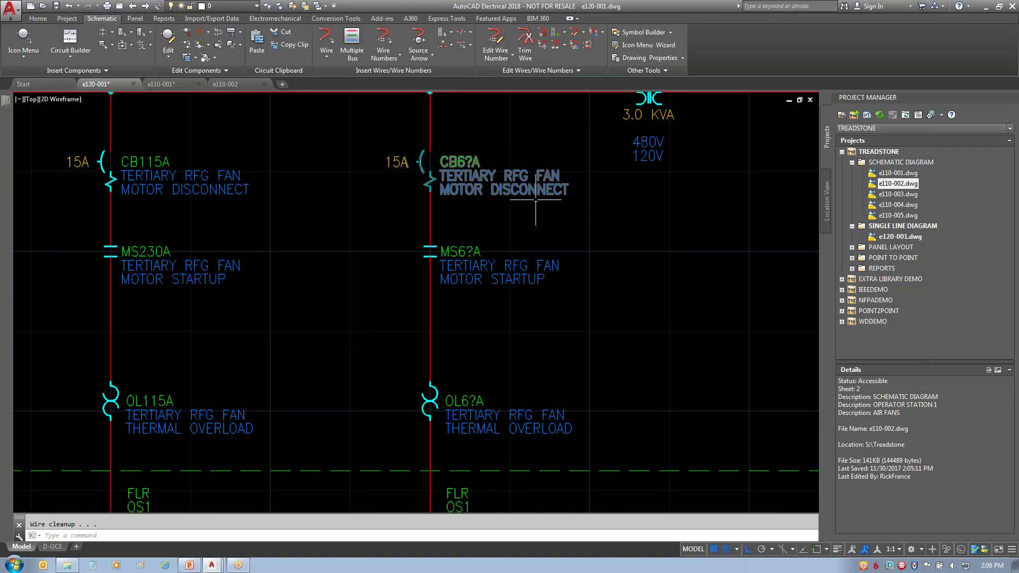
scroll(596, 234, "down", 2)
middle_click_drag(643, 325, 582, 273)
scroll(625, 357, "down", 2)
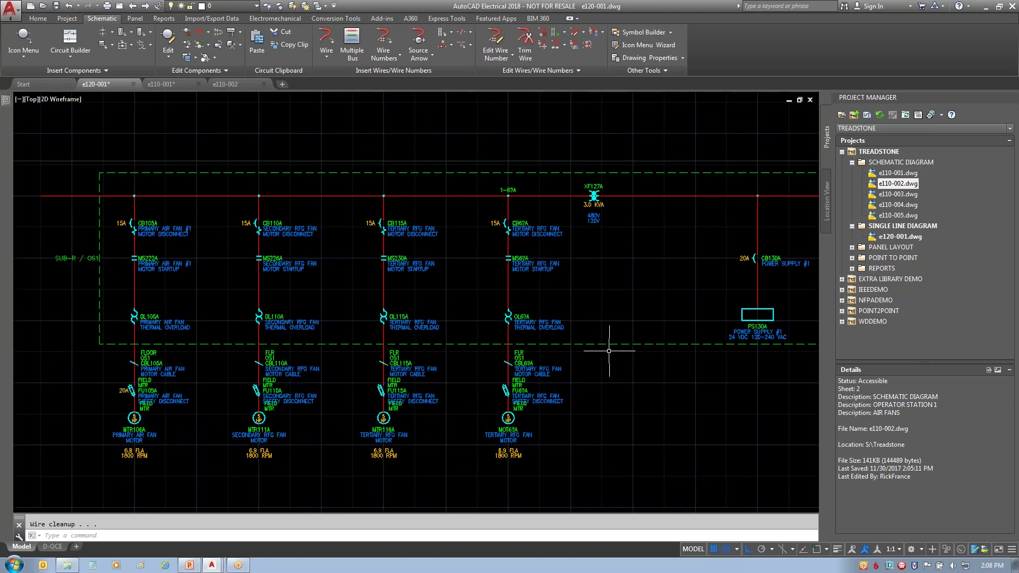
middle_click_drag(603, 348, 543, 335)
scroll(441, 164, "up", 6)
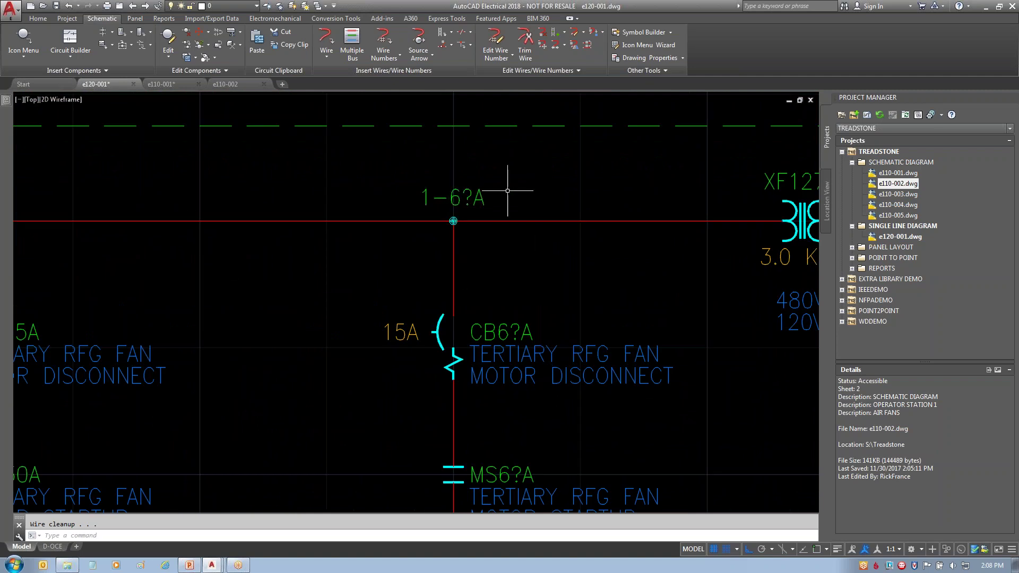
right_click(456, 196)
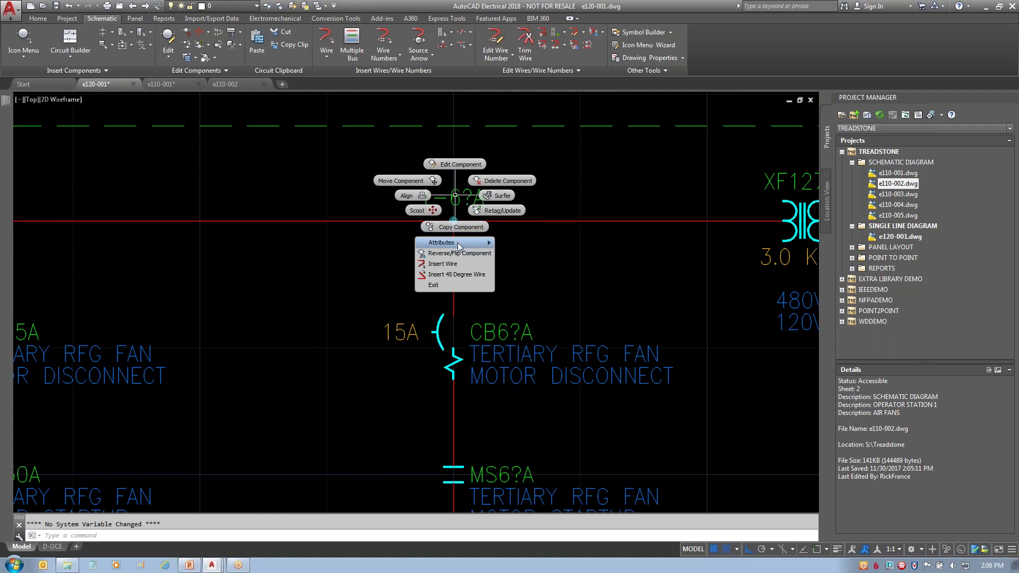
mouse_move(457, 243)
left_click(520, 266)
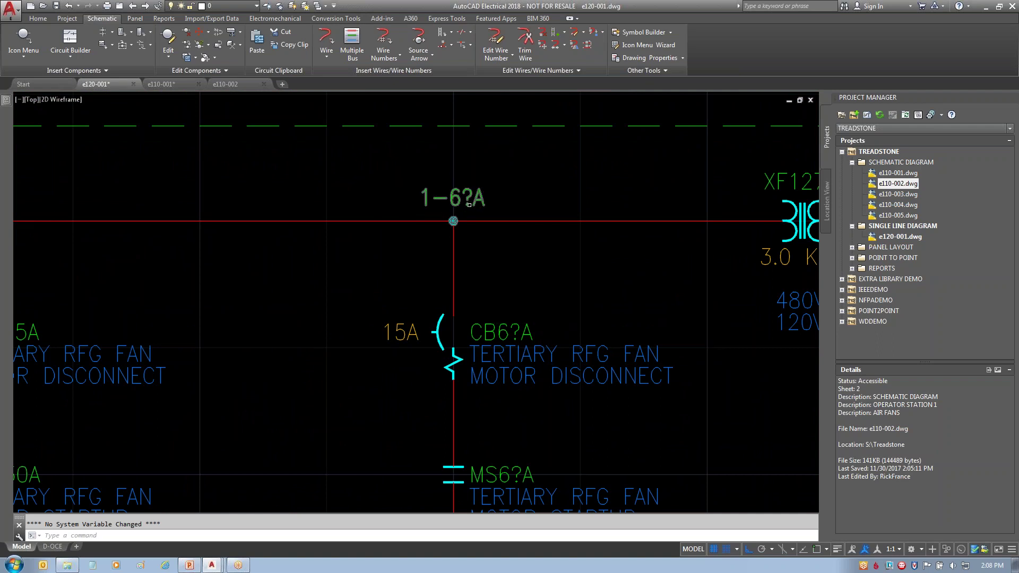
left_click(454, 198)
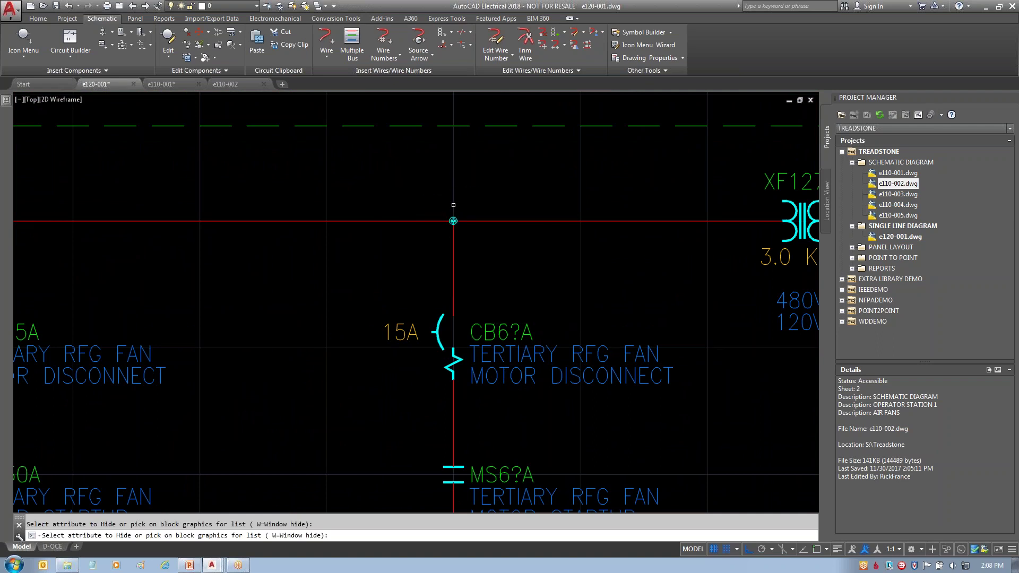
key("Return")
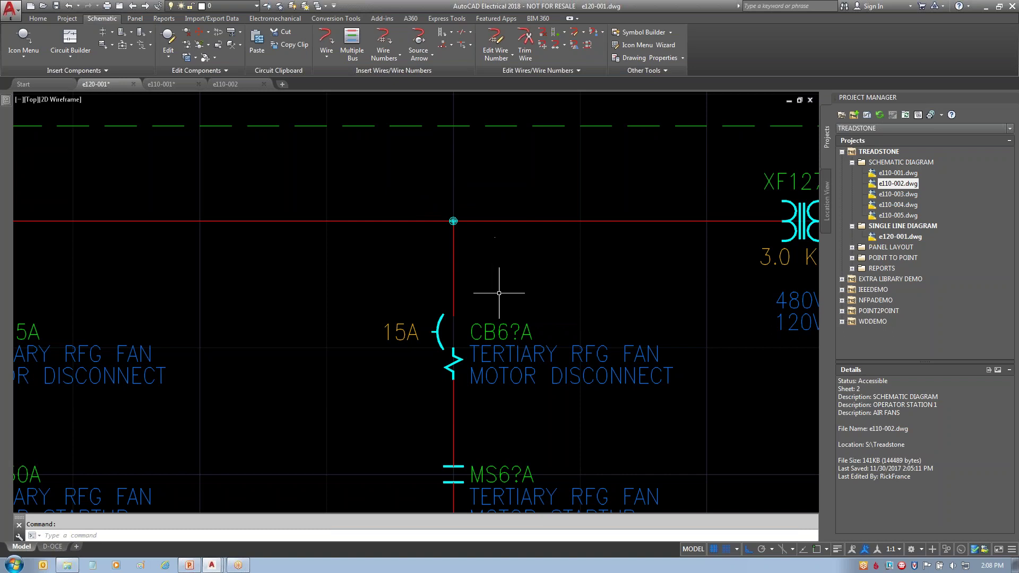
- Compare the copied circuit's component tags and descriptions with those of the original CB115A circuit
scroll(499, 297, "down", 2)
scroll(629, 368, "down", 2)
middle_click_drag(630, 376, 532, 234)
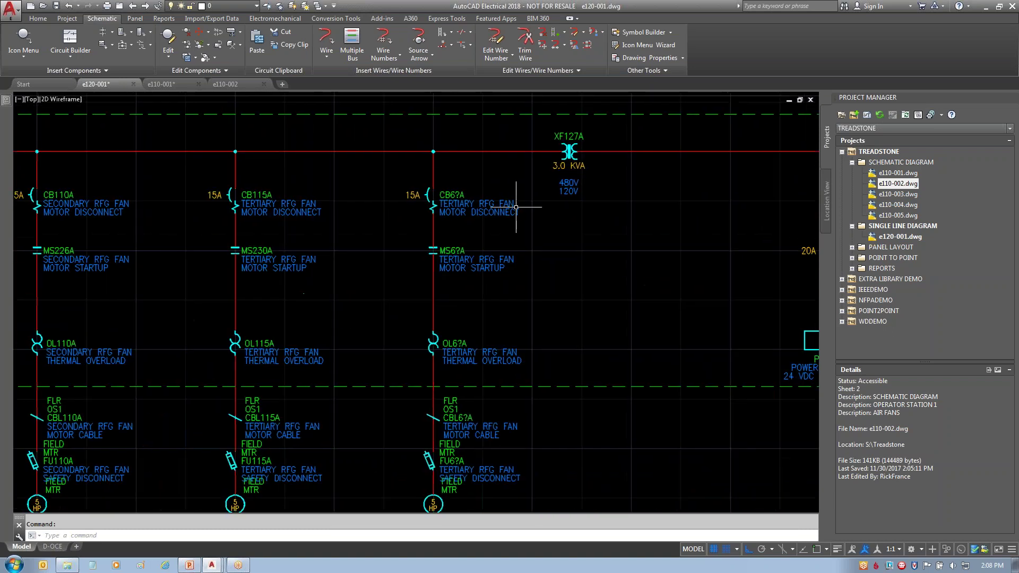
middle_click_drag(532, 268, 523, 245)
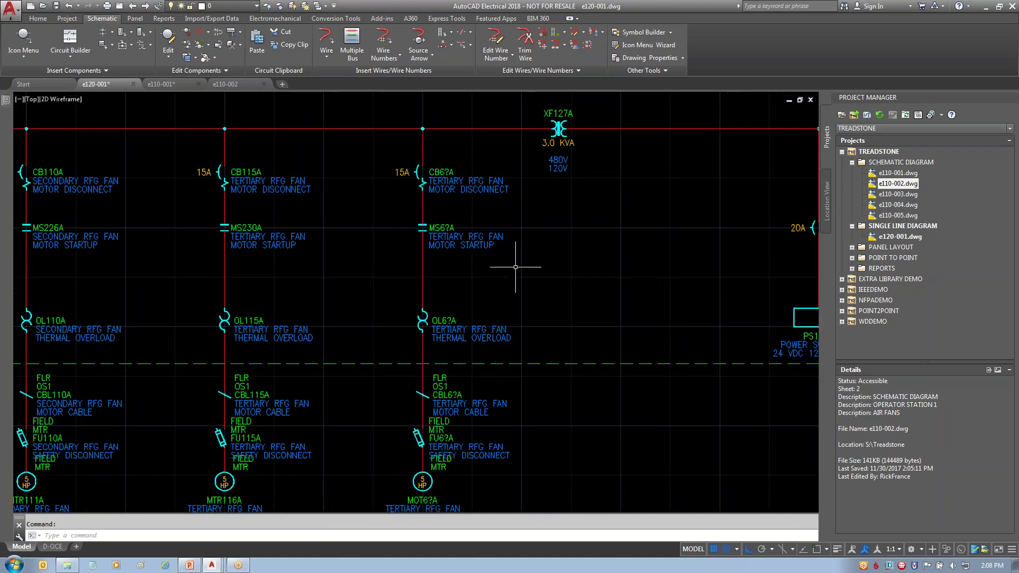
scroll(515, 267, "down", 2)
scroll(515, 268, "up", 2)
scroll(515, 267, "down", 2)
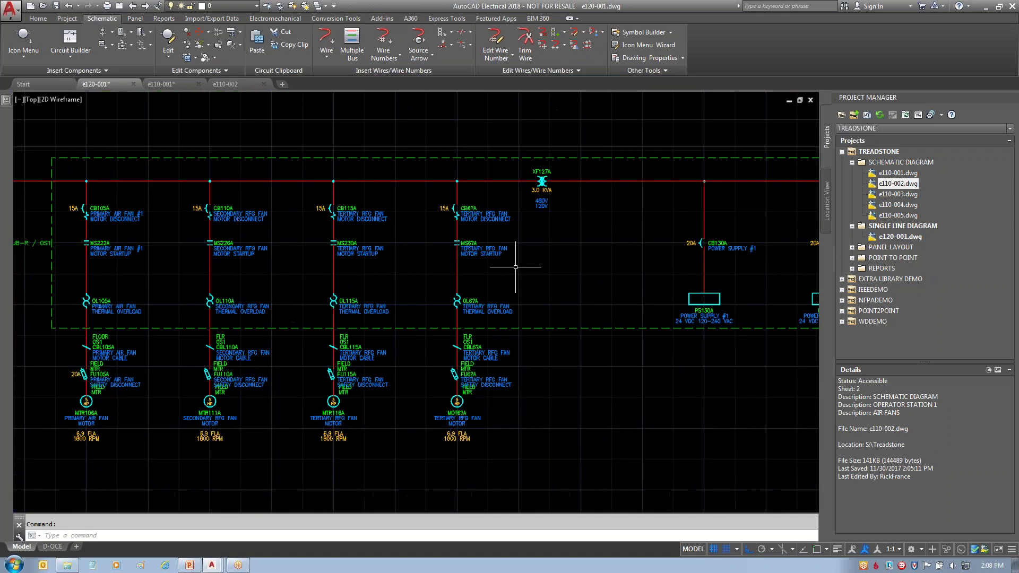
middle_click_drag(516, 268, 493, 253)
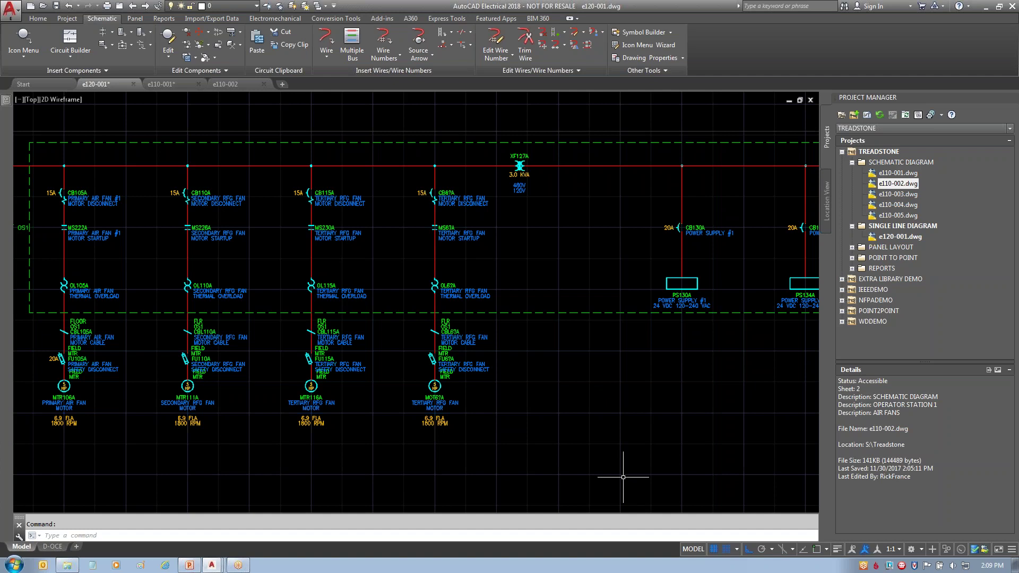
scroll(445, 197, "up", 4)
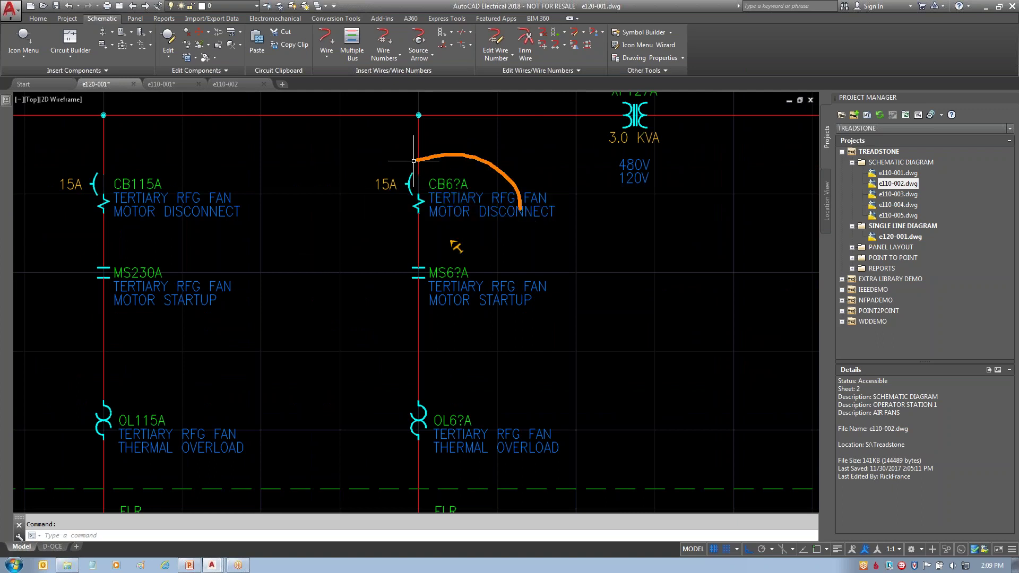
mouse_move(154, 155)
left_mouse_down()
mouse_move(94, 217)
mouse_move(152, 139)
left_mouse_up()
left_click_drag(211, 182, 388, 176)
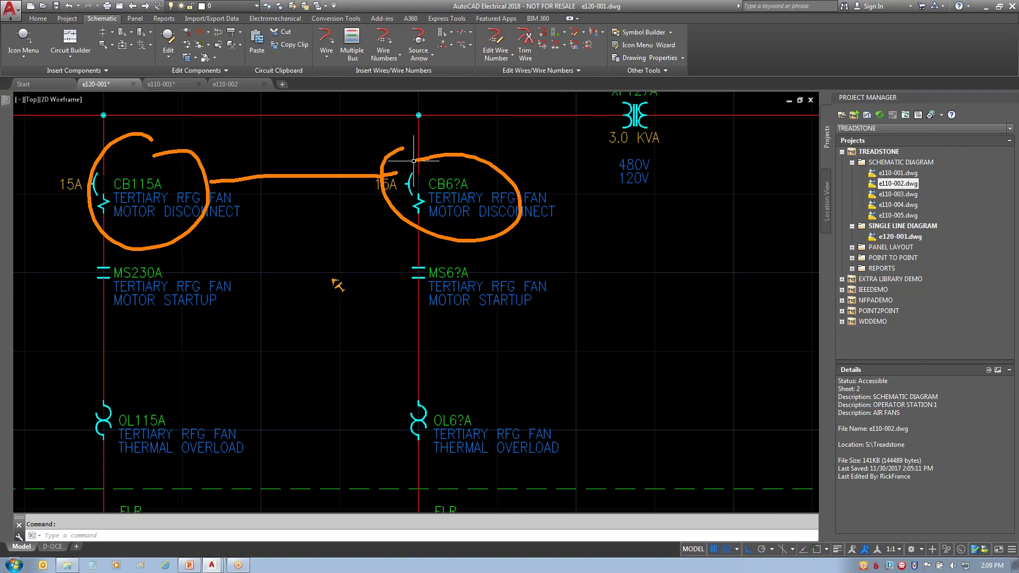
key("Escape")
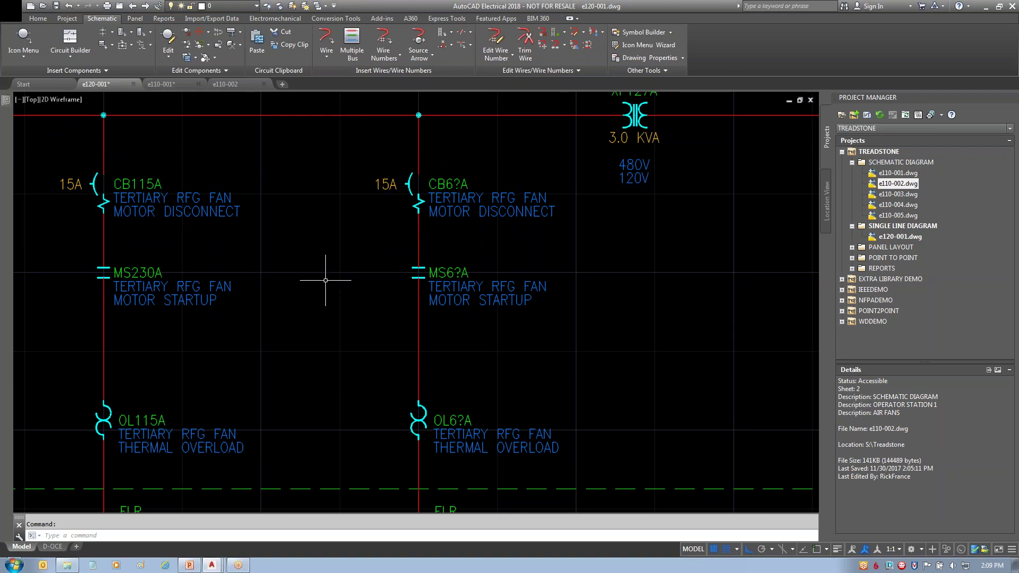
- Delete all components of the copied fan circuit and agree to search for child device contacts
scroll(330, 280, "down", 4)
middle_click_drag(434, 307, 454, 237)
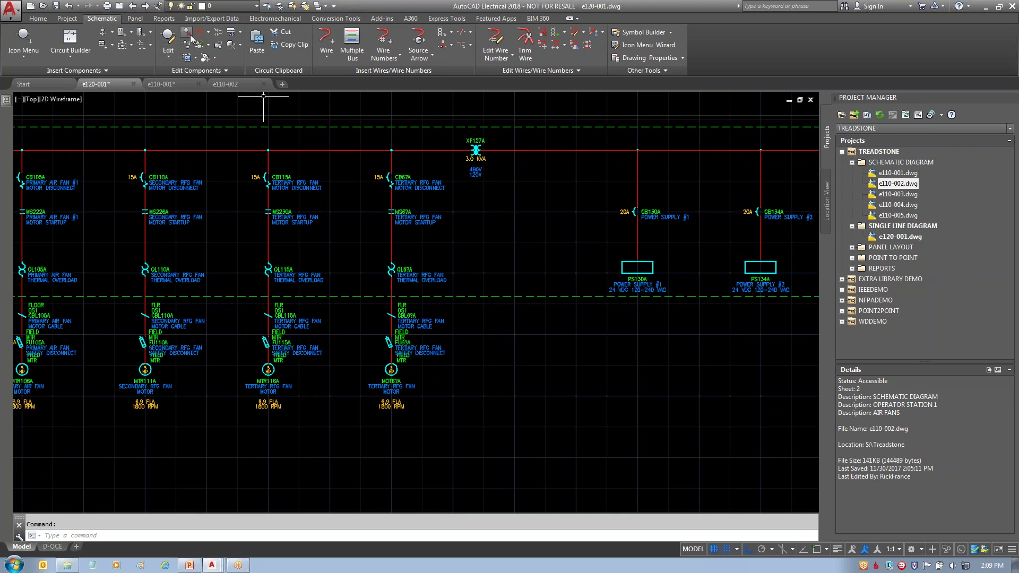
left_click(187, 31)
left_click(346, 438)
left_click(460, 133)
key("Return")
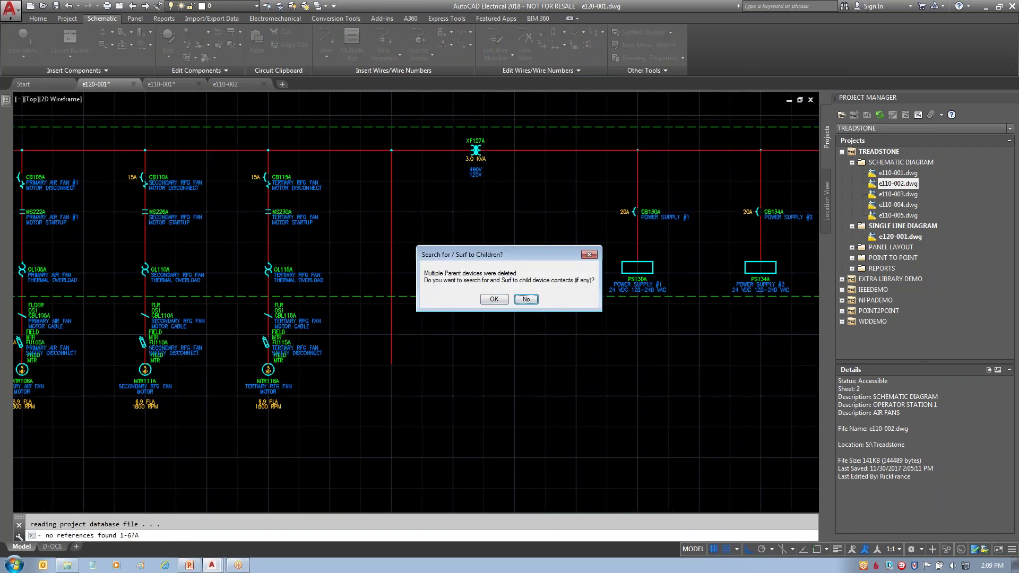
left_click(499, 300)
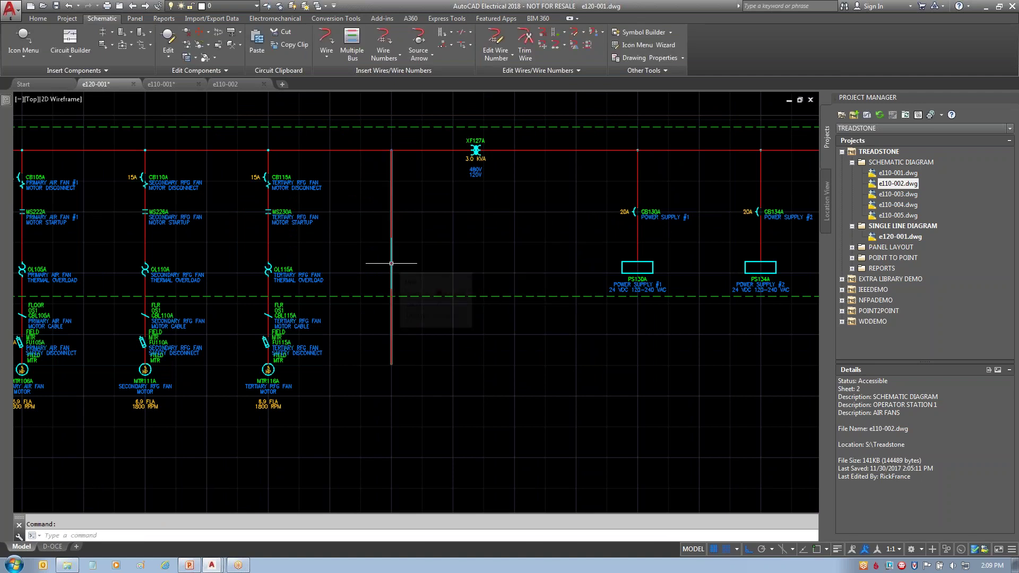
- Trim the leftover vertical wire of the deleted fan circuit off the bus
left_click(524, 40)
left_click(391, 234)
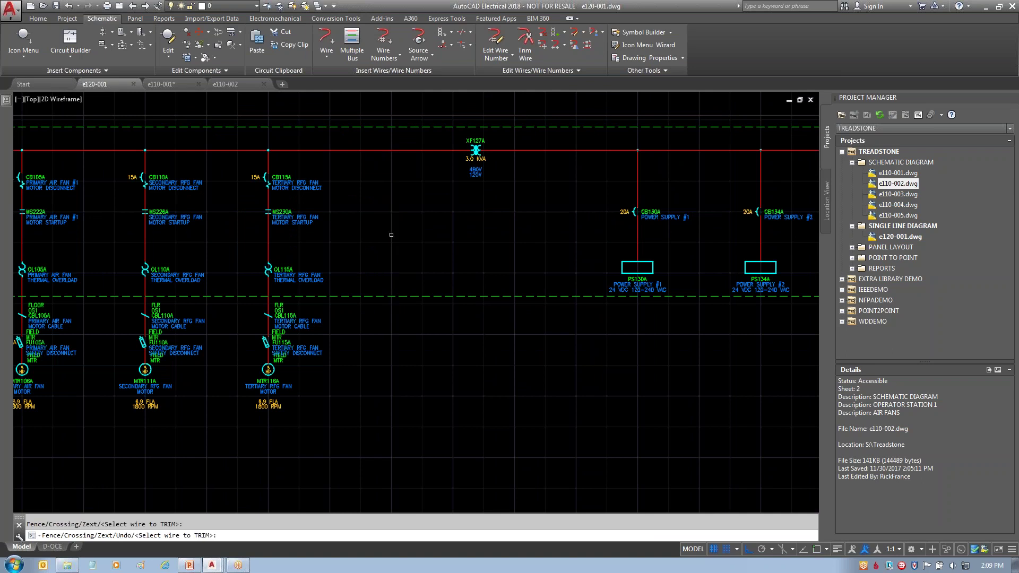
key("Escape")
scroll(439, 355, "down", 2)
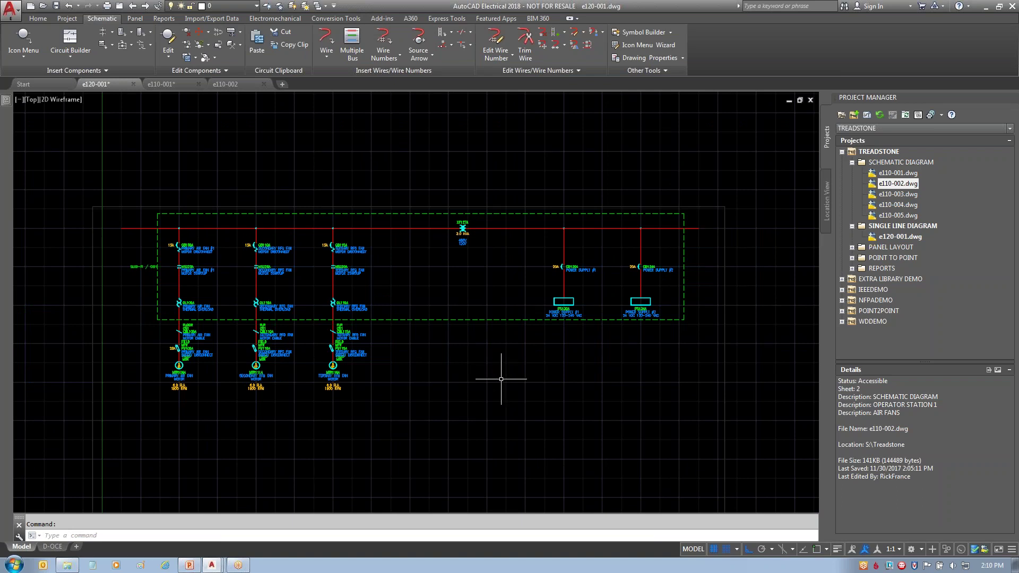
middle_click_drag(501, 379, 501, 378)
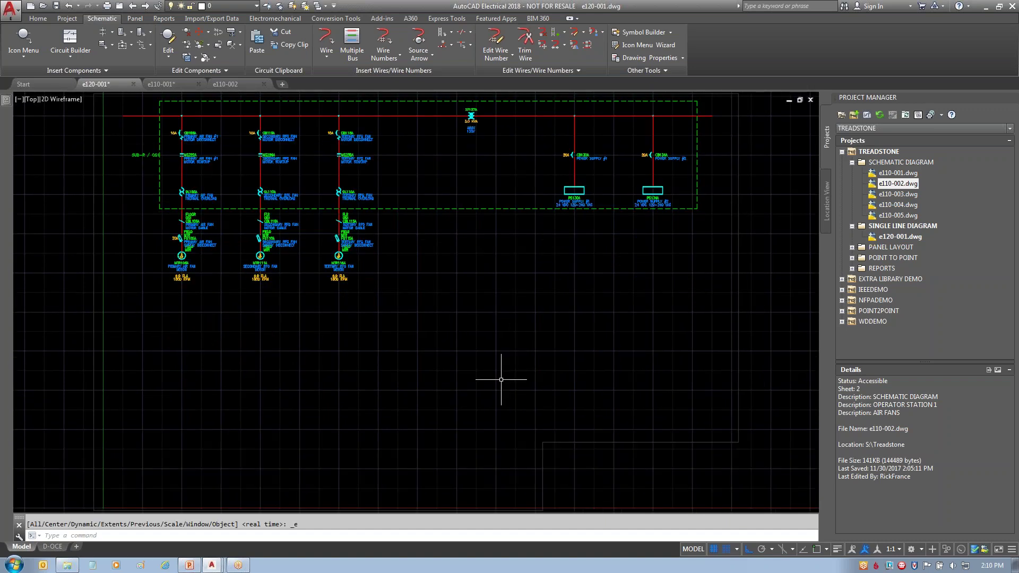